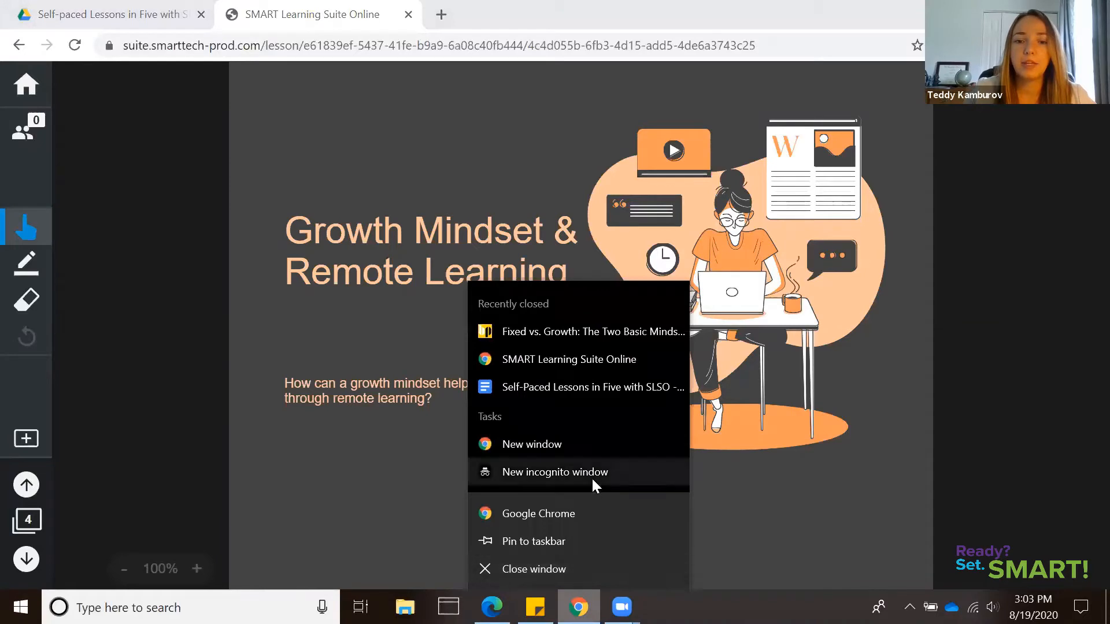
# Open a new incognito browser window and go to hellosmart.com
pyautogui.click(592, 474)
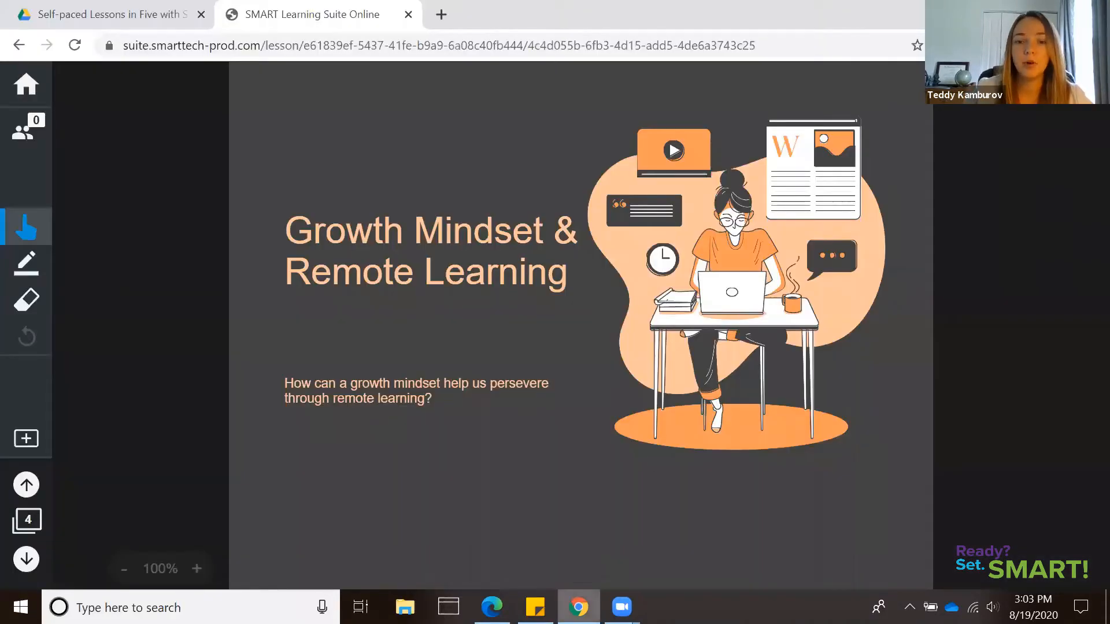
pyautogui.moveTo(578, 607)
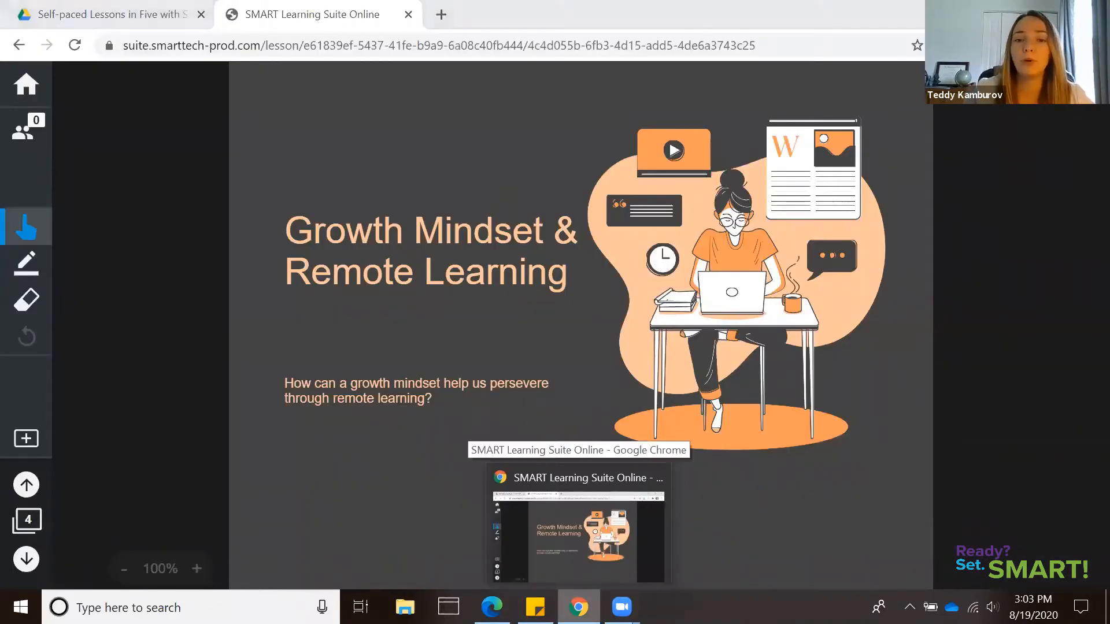
pyautogui.rightClick(578, 607)
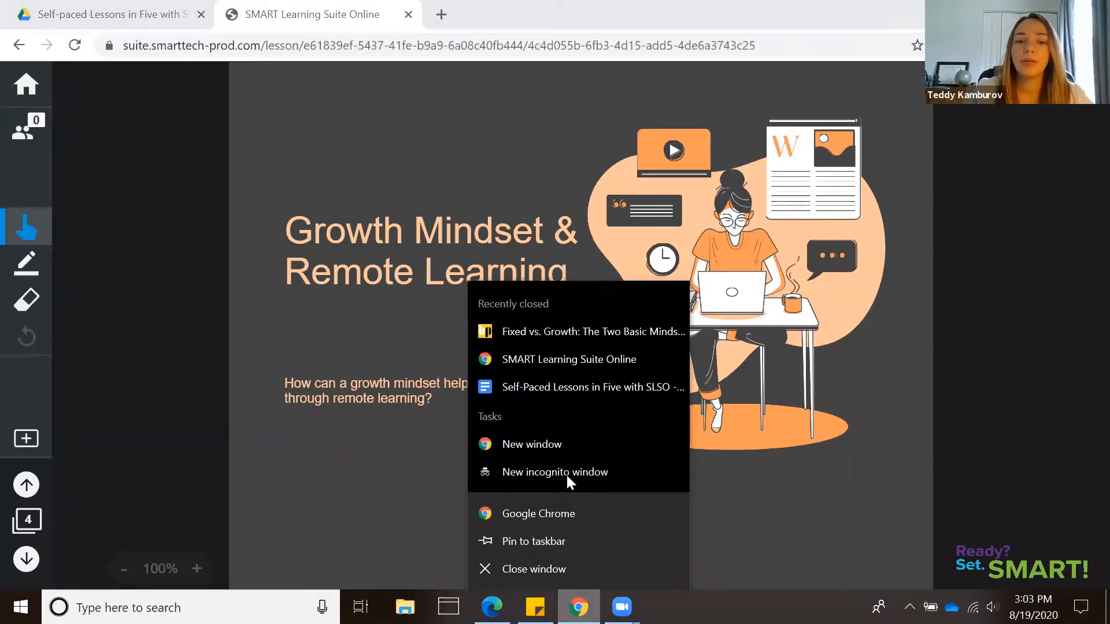
pyautogui.click(567, 474)
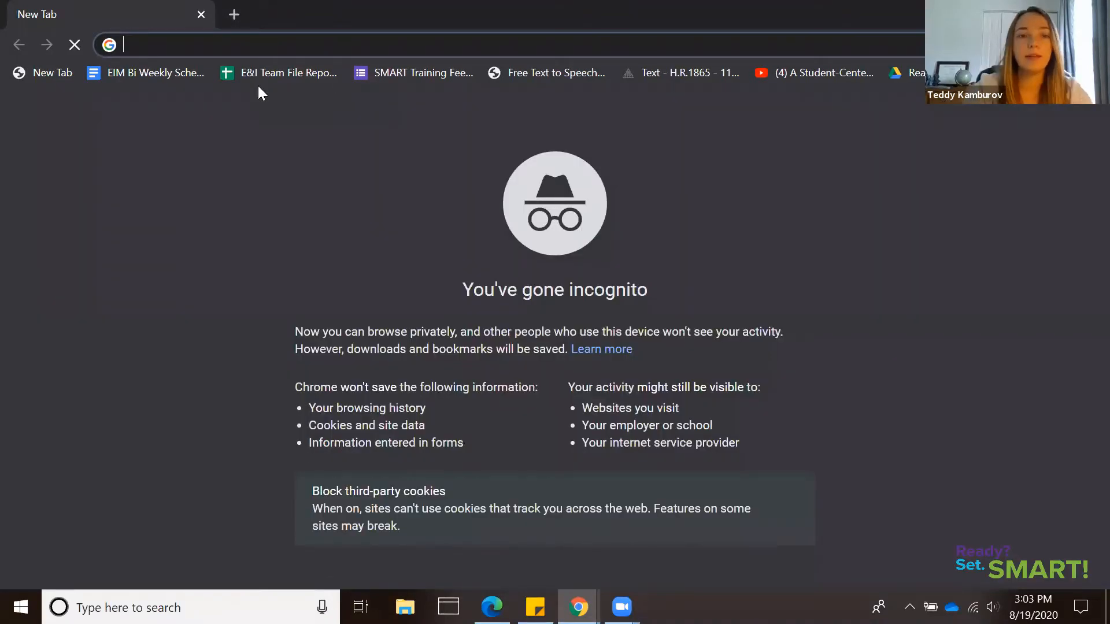
pyautogui.write('hellosmart.com')
pyautogui.press('Return')
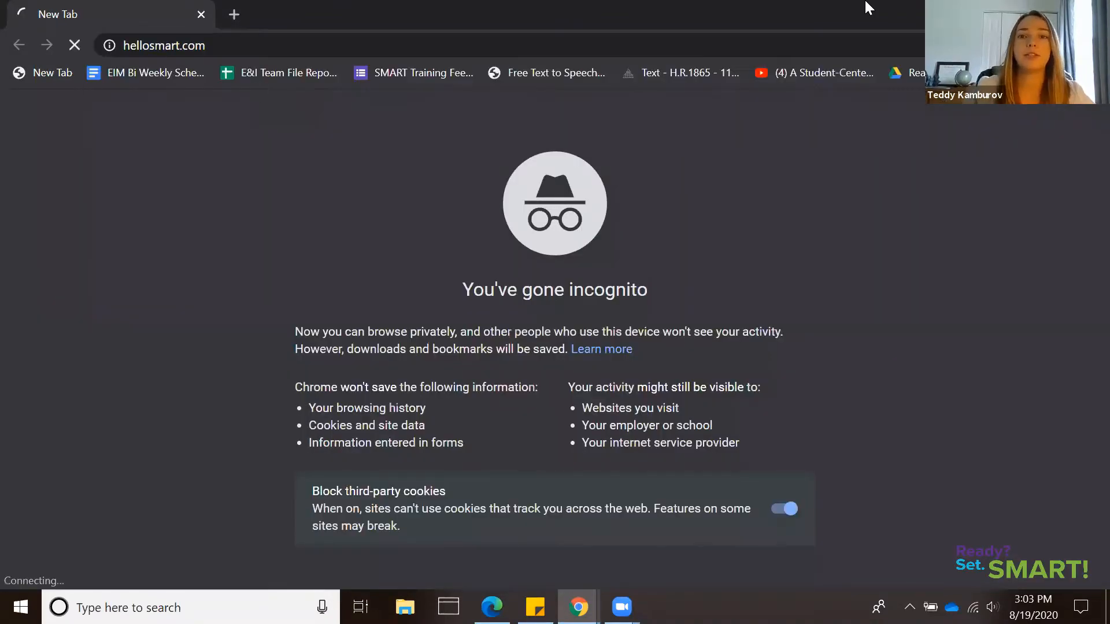
# Arrange the teacher lesson window and the incognito student window side by side, with the lesson on the left half of the screen
pyautogui.moveTo(574, 17); pyautogui.dragTo(566, 37)
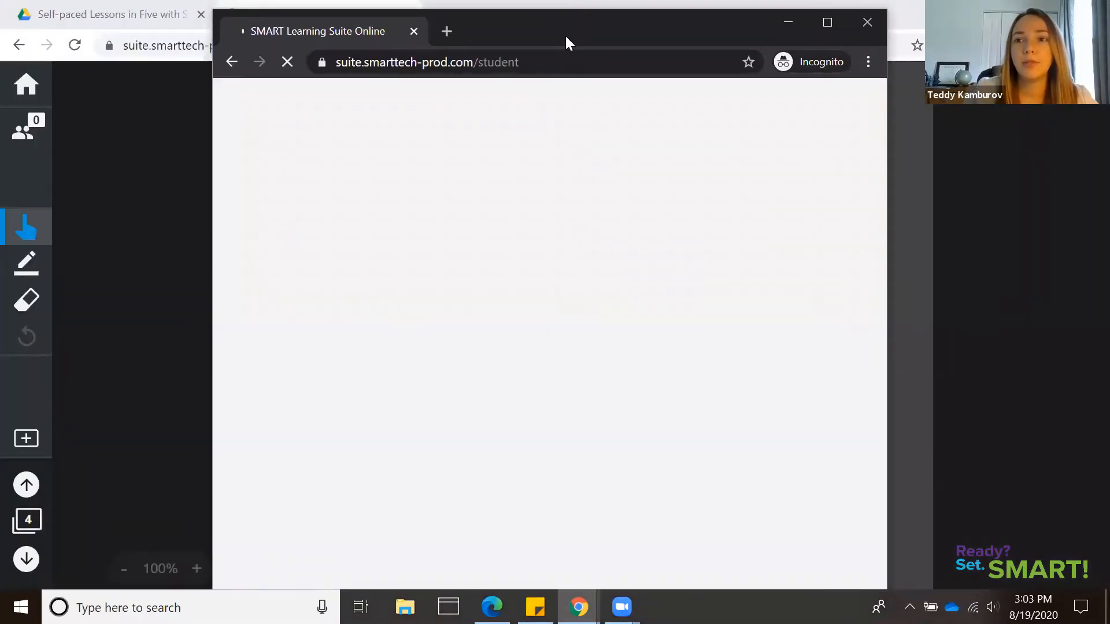
pyautogui.press('super+Right')
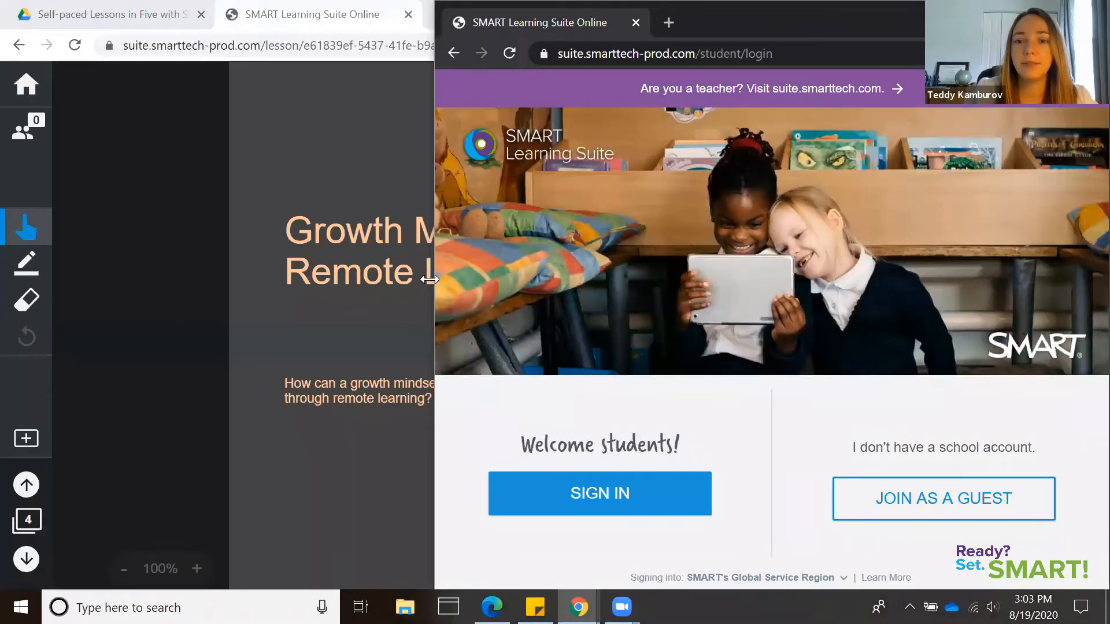
pyautogui.click(1011, 13)
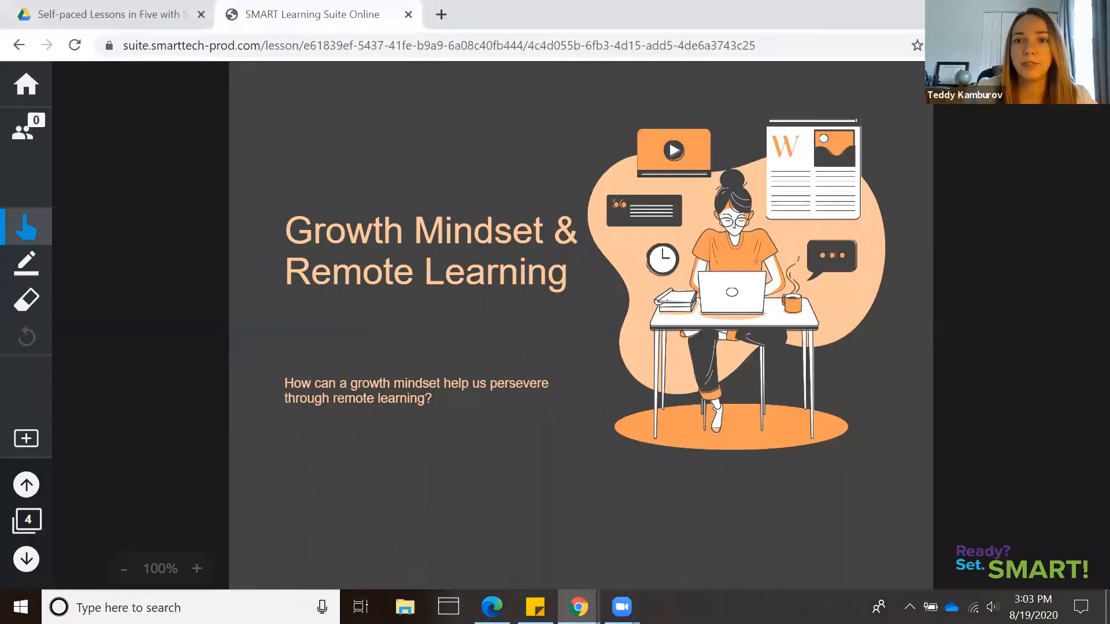
pyautogui.press('super+Down')
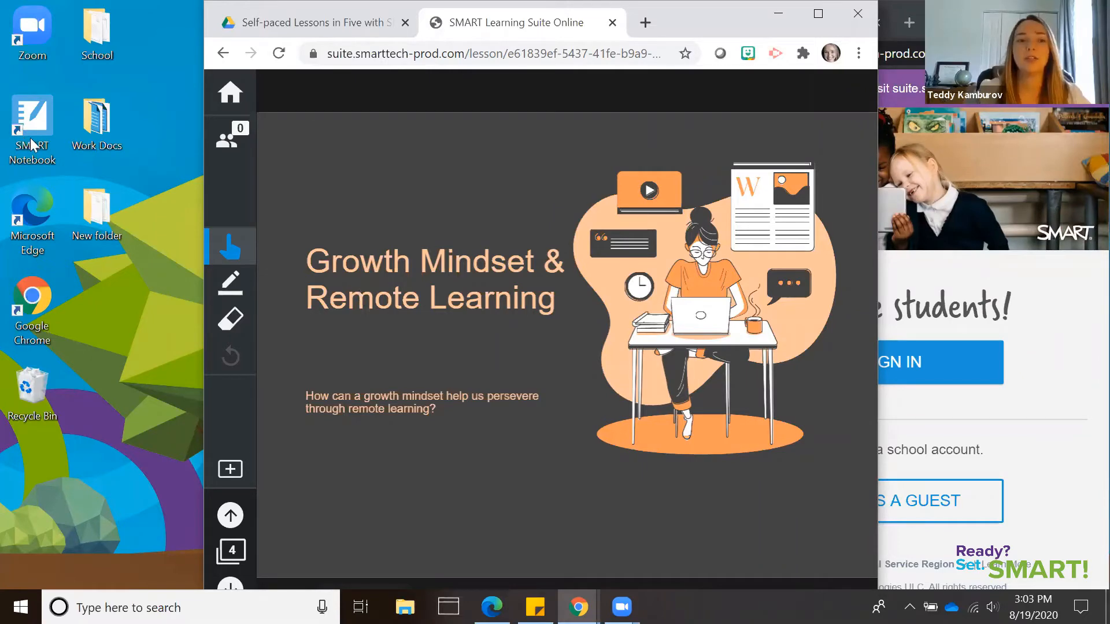
pyautogui.press('super+Left')
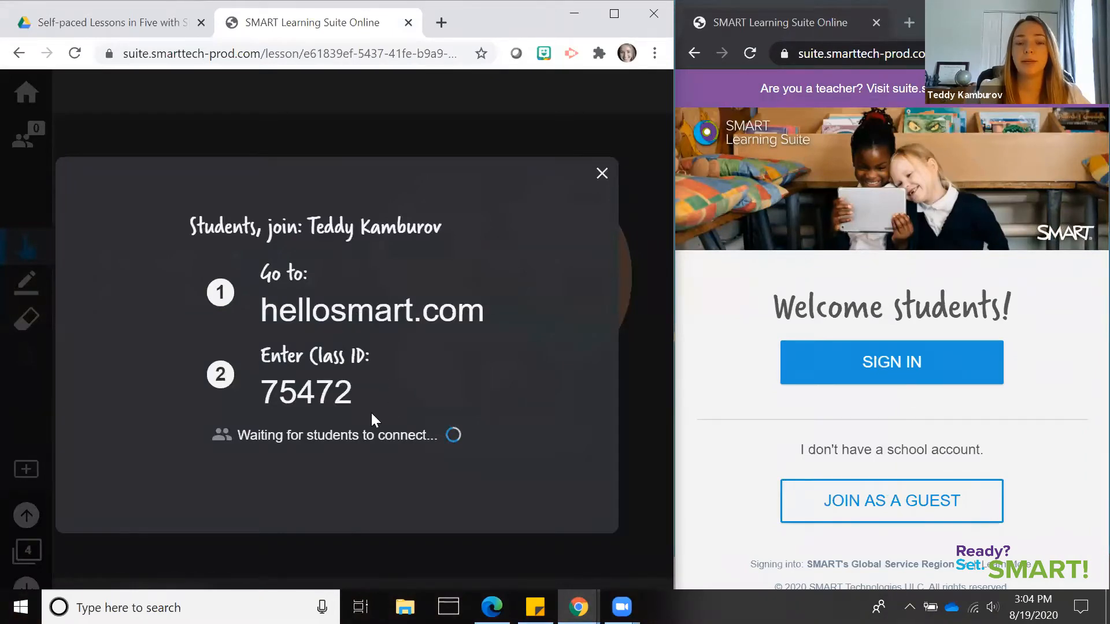
# Join the class as a guest from the student window, entering the displayed class ID and the student's first name
pyautogui.click(882, 512)
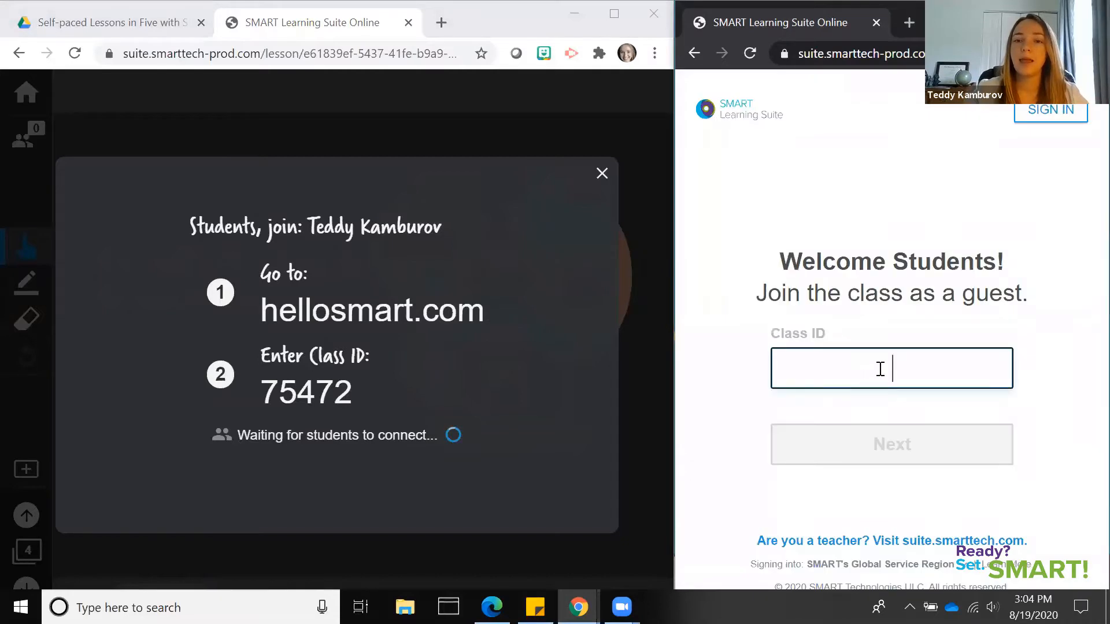
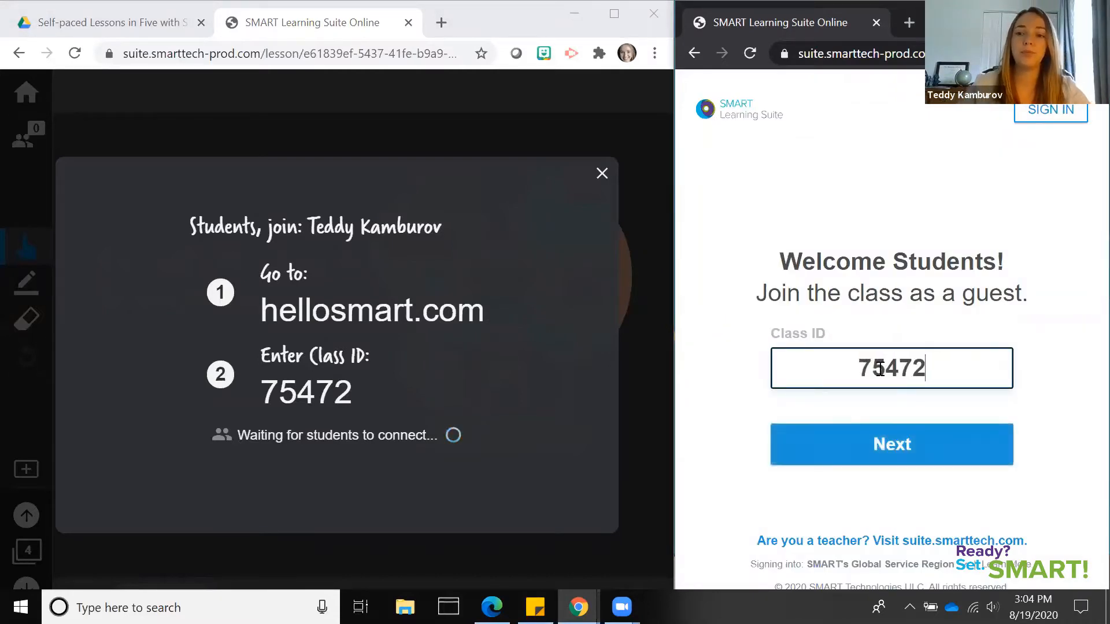
pyautogui.click(961, 440)
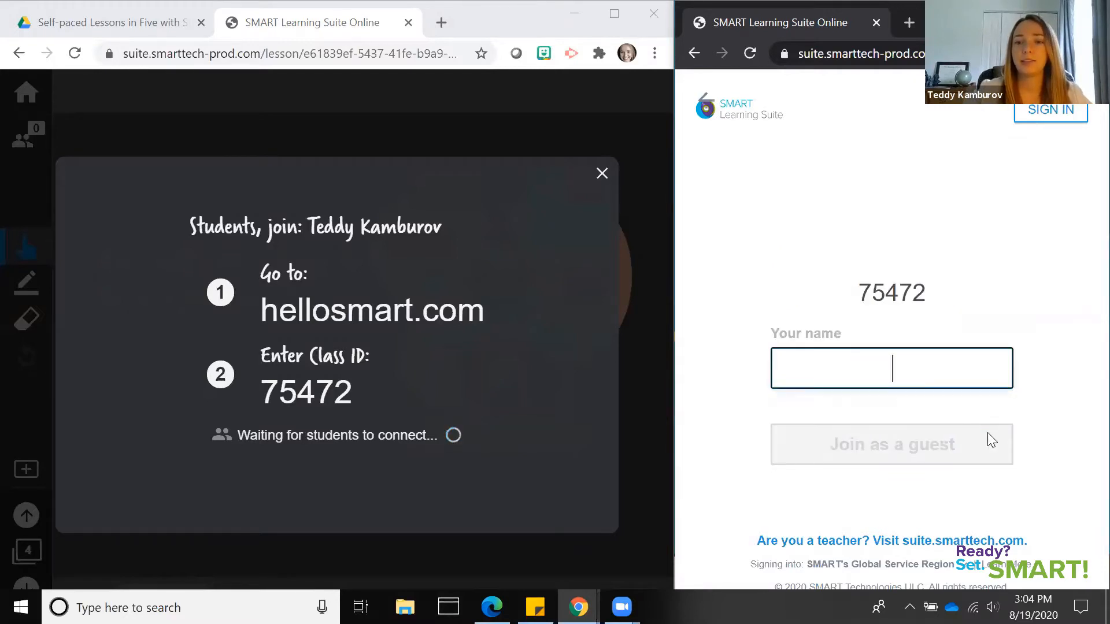
pyautogui.write('Teddy')
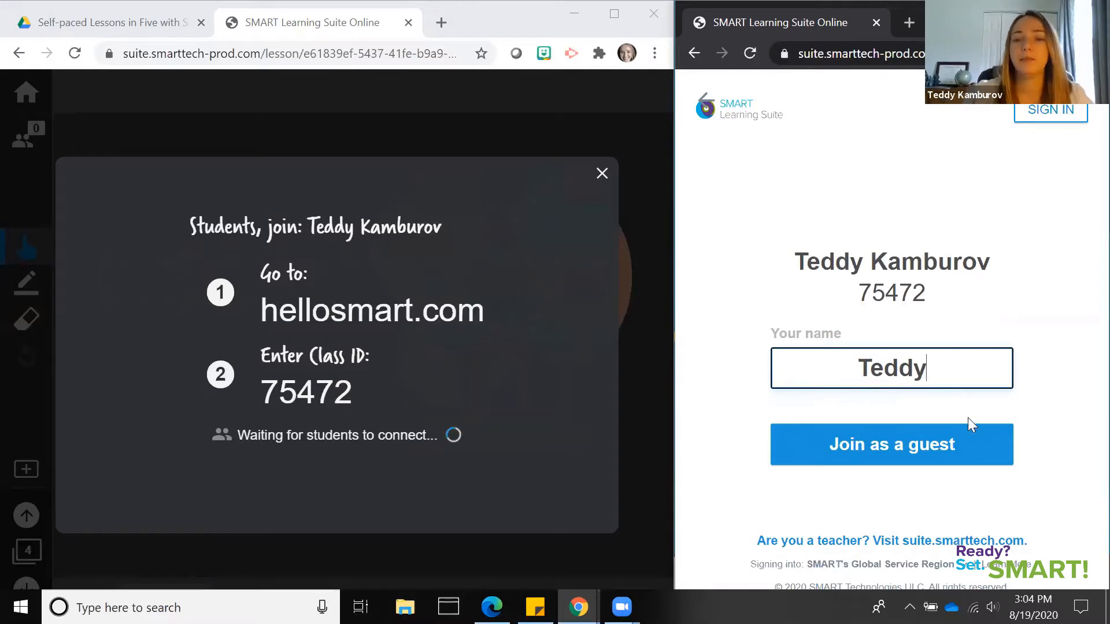
pyautogui.click(974, 449)
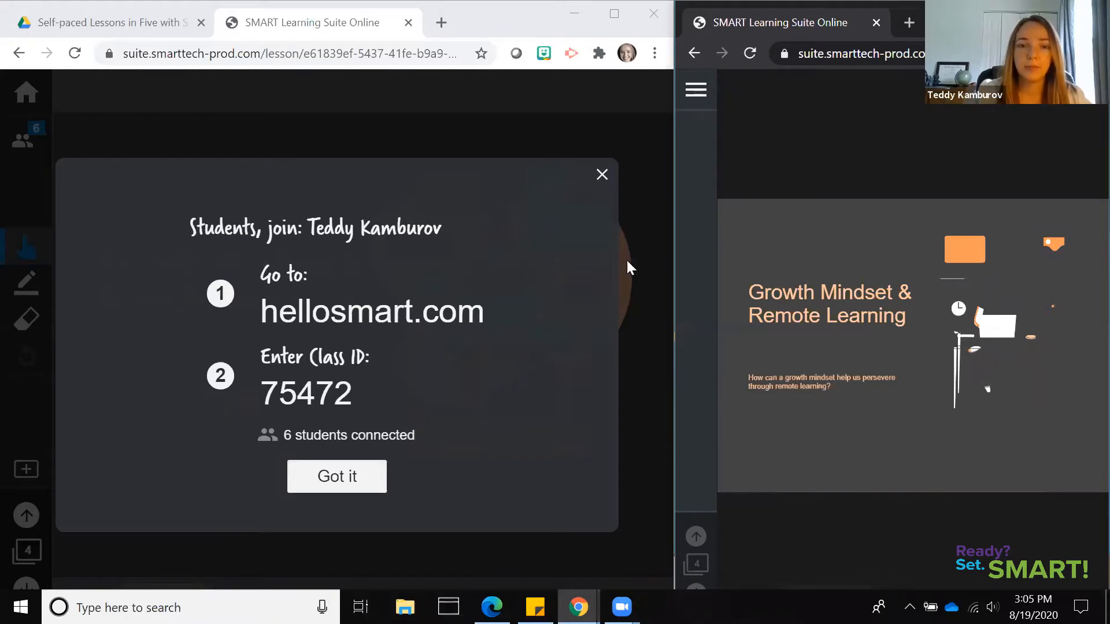
# Advance the teacher's lesson to the "What is a growth mindset?" page and convert it into an Individual Handout Activity
pyautogui.click(602, 175)
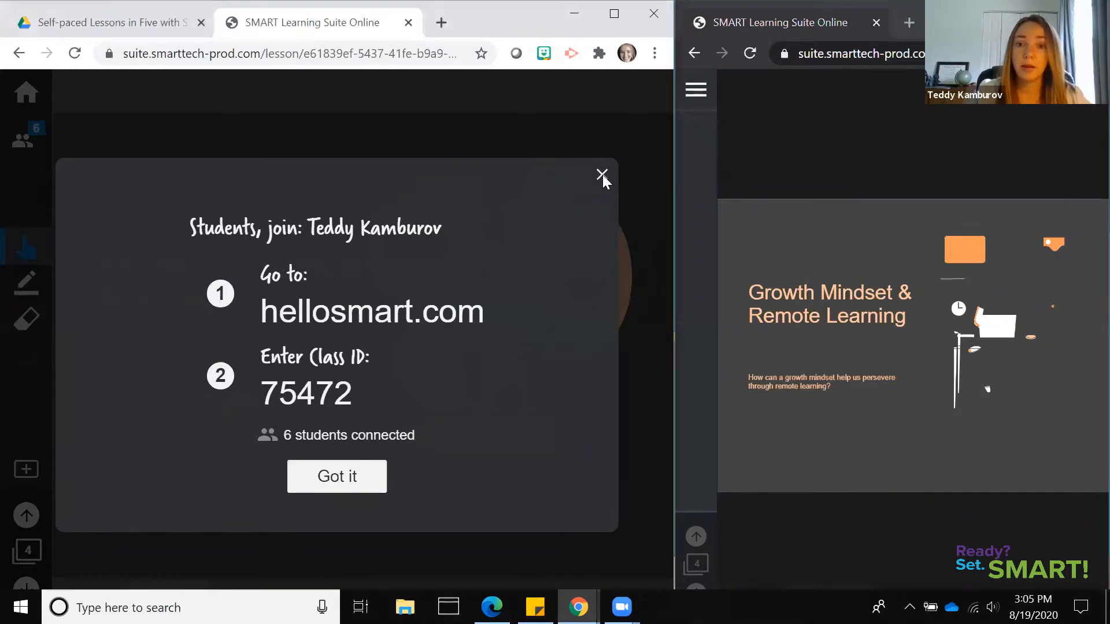
pyautogui.click(624, 385)
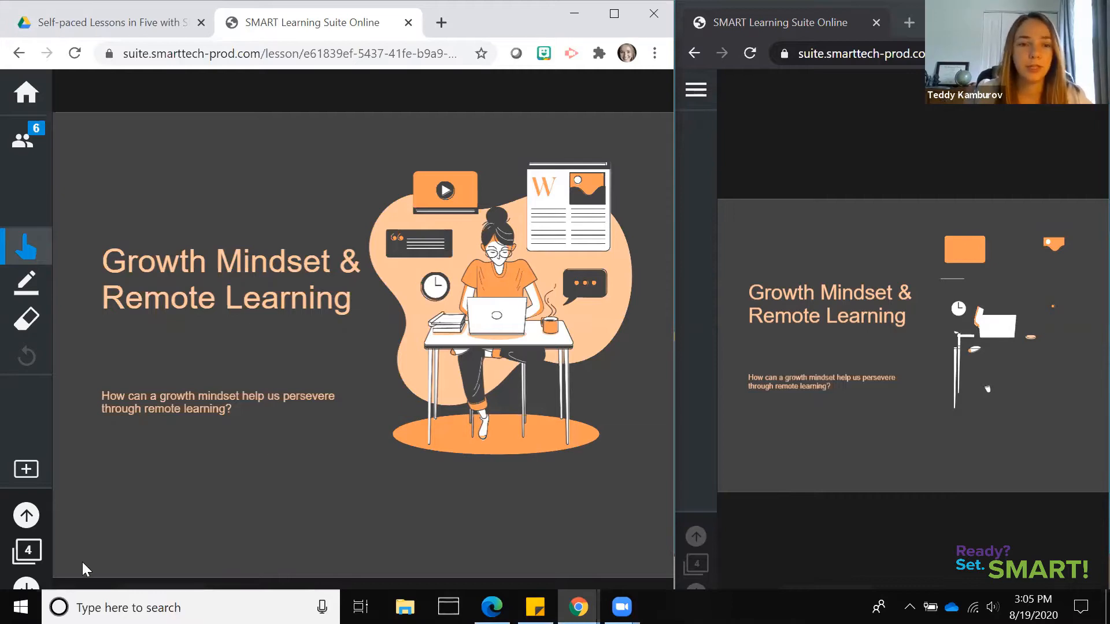
pyautogui.click(27, 585)
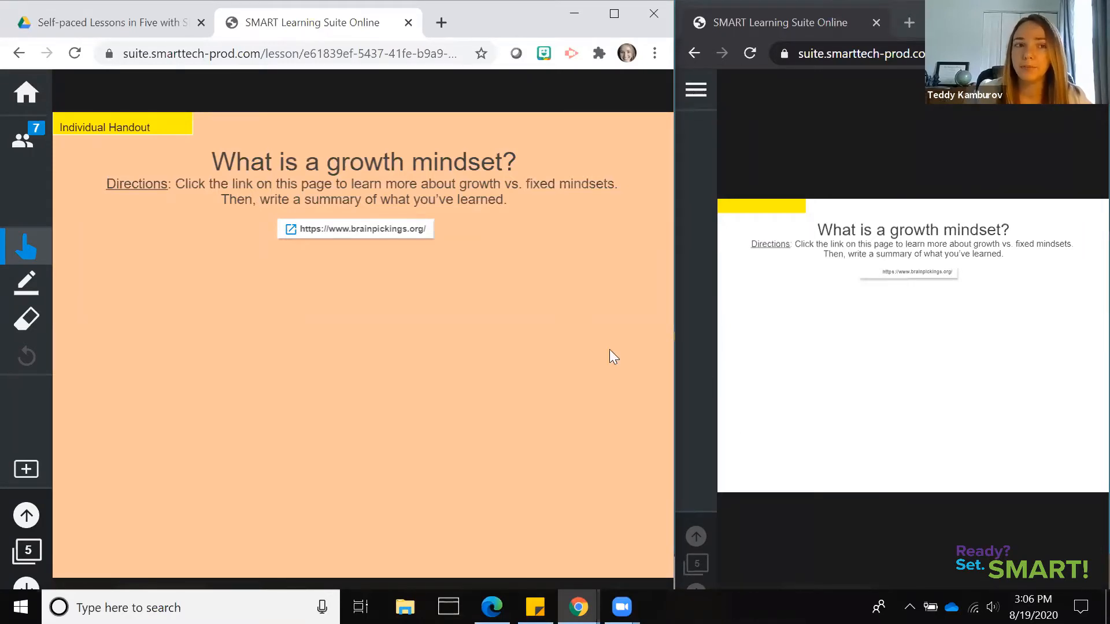
pyautogui.click(22, 138)
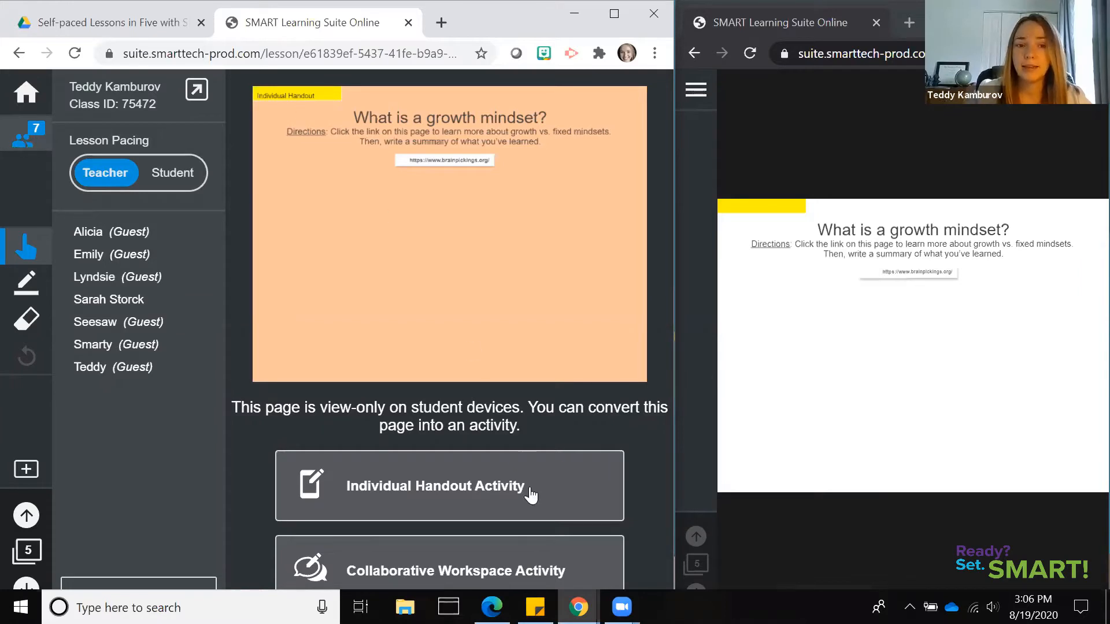
pyautogui.click(569, 469)
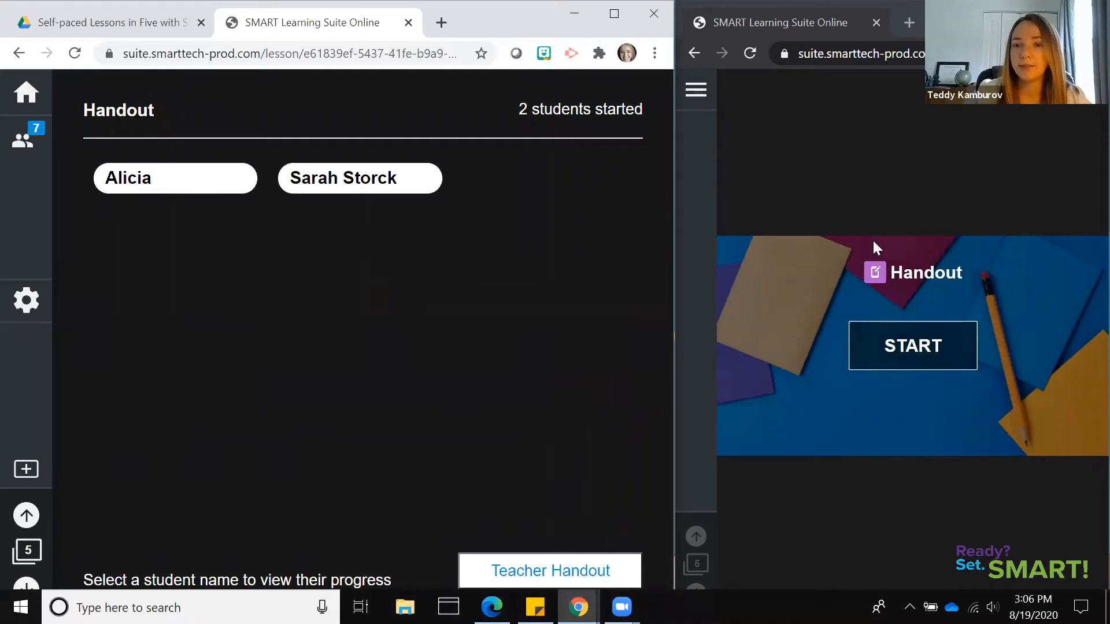
# Start the handout in the student window and open the Teacher Handout in the lesson window
pyautogui.click(932, 364)
pyautogui.click(932, 364)
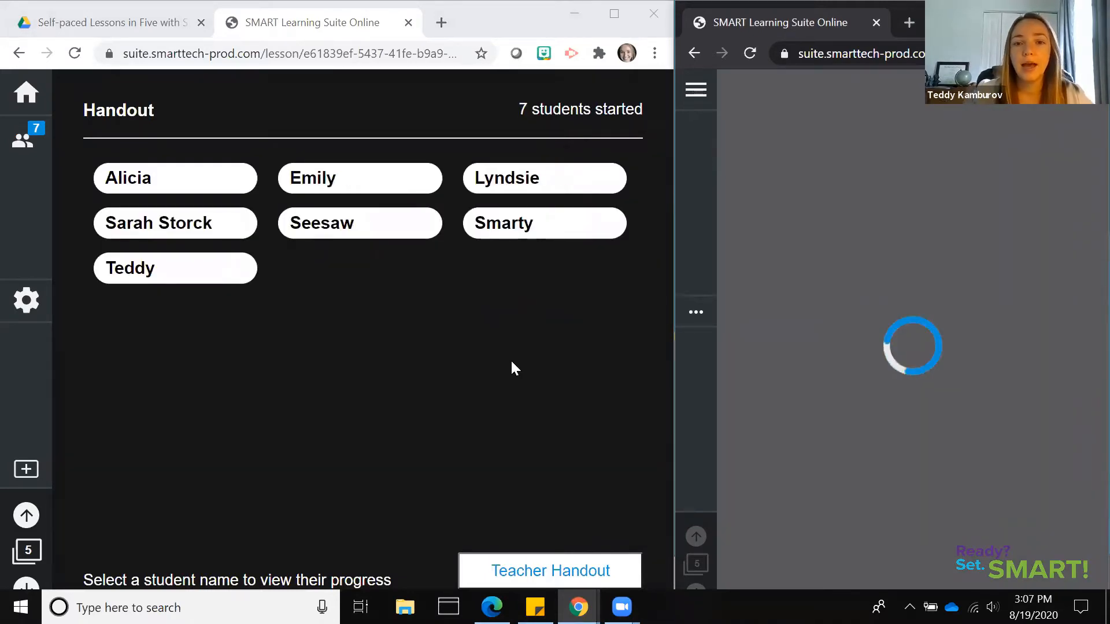
pyautogui.click(565, 574)
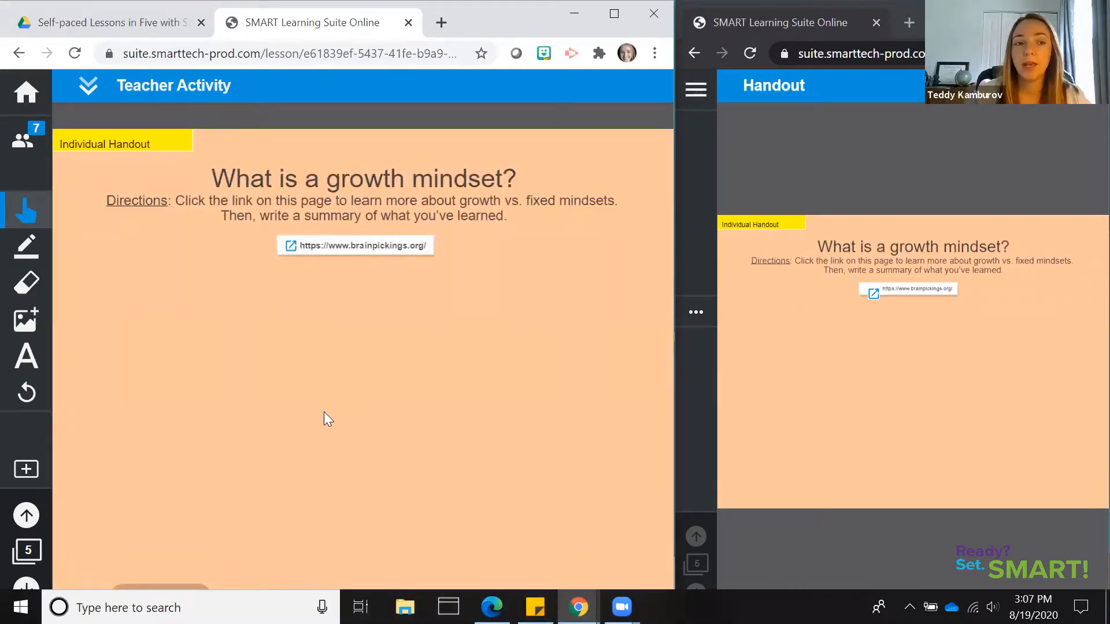
# Look through the brainpickings.org article linked in the Teacher Handout, and close it to return to the handout
pyautogui.click(290, 246)
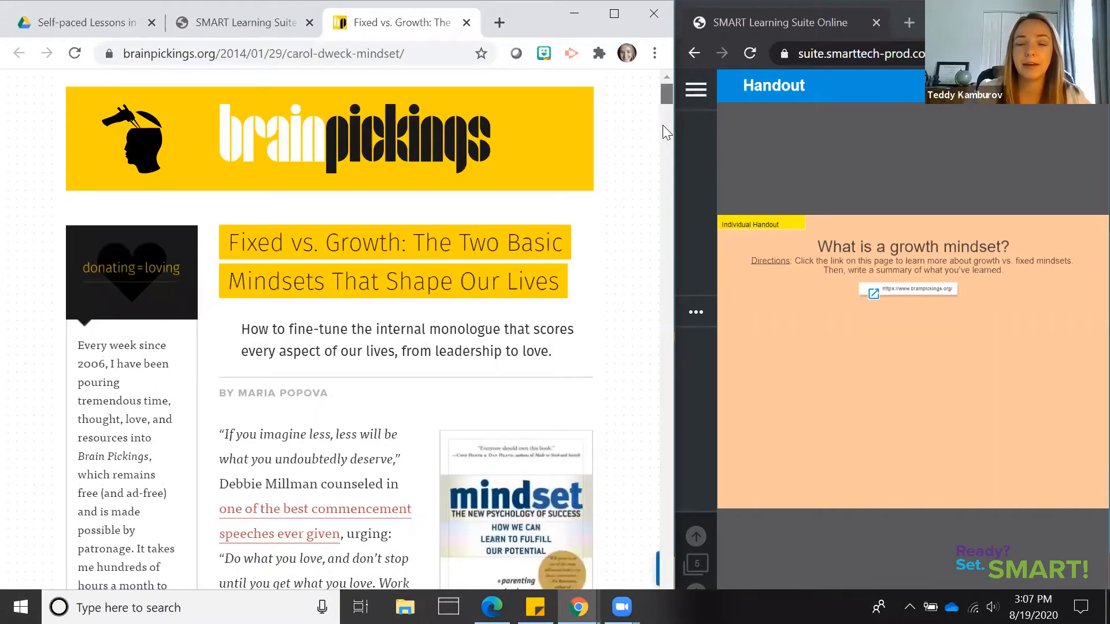
pyautogui.scroll(-2, 663, 138)
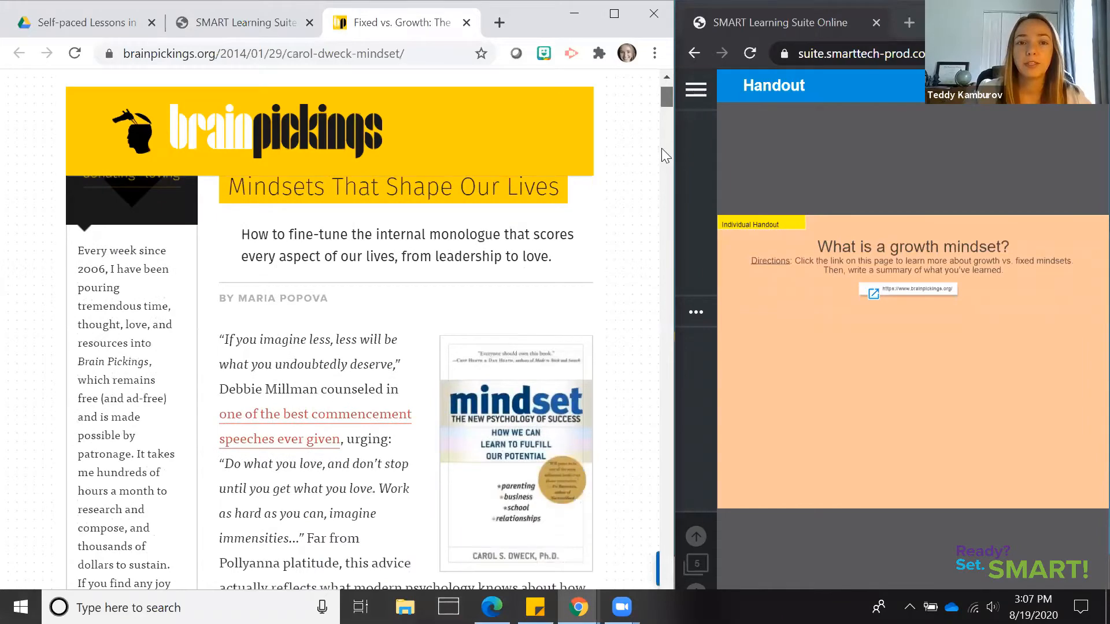
pyautogui.scroll(-10, 662, 157)
pyautogui.scroll(-8, 660, 178)
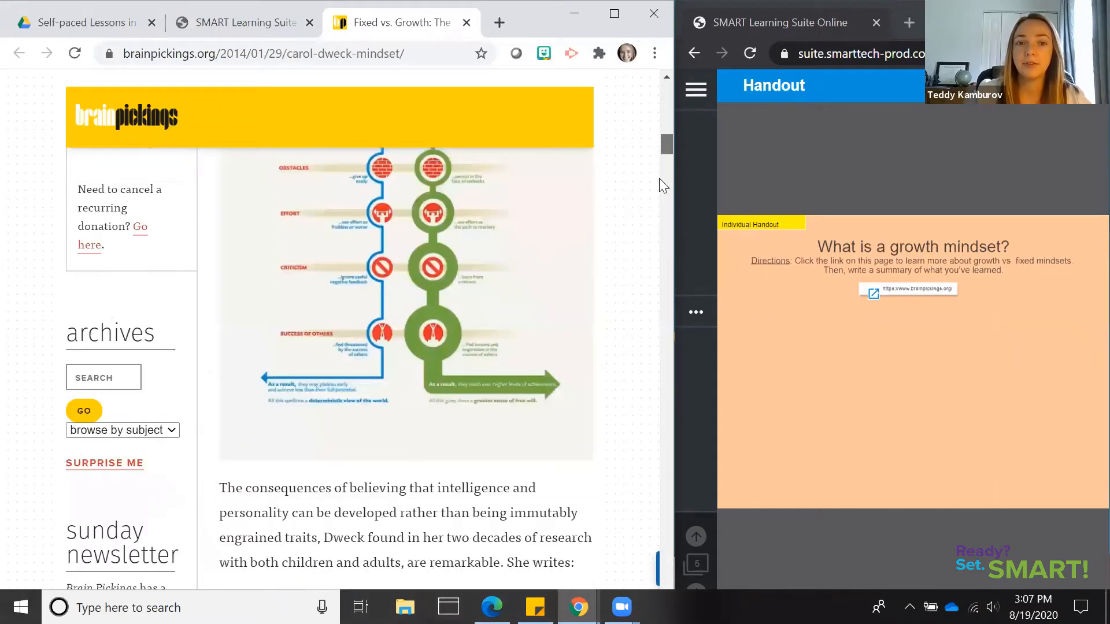
pyautogui.scroll(-8, 659, 150)
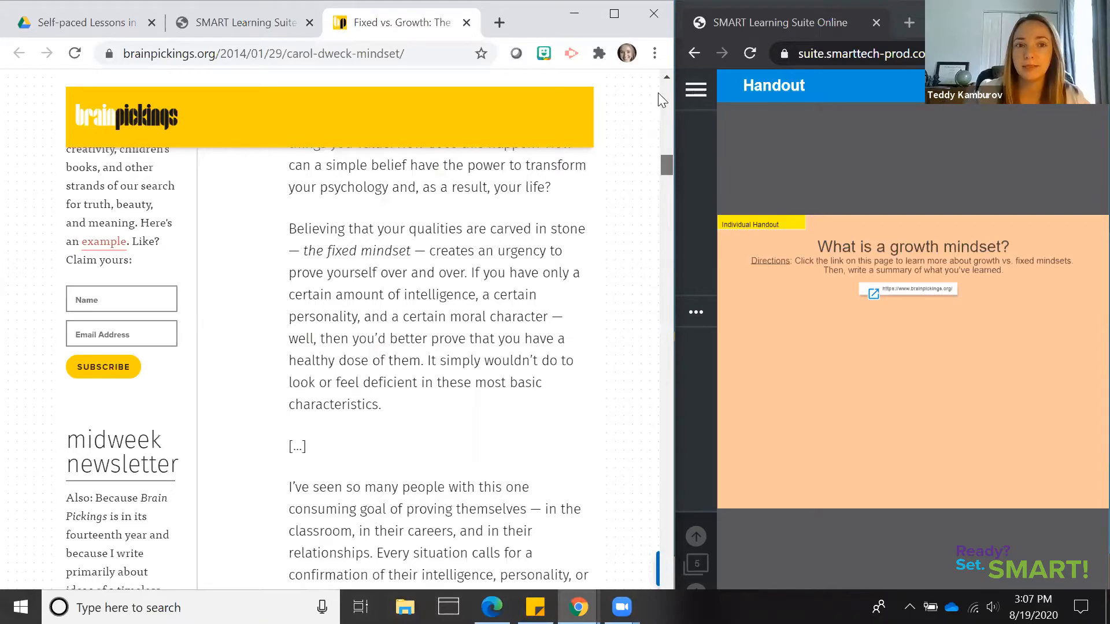
pyautogui.scroll(-6, 663, 99)
pyautogui.press('Home')
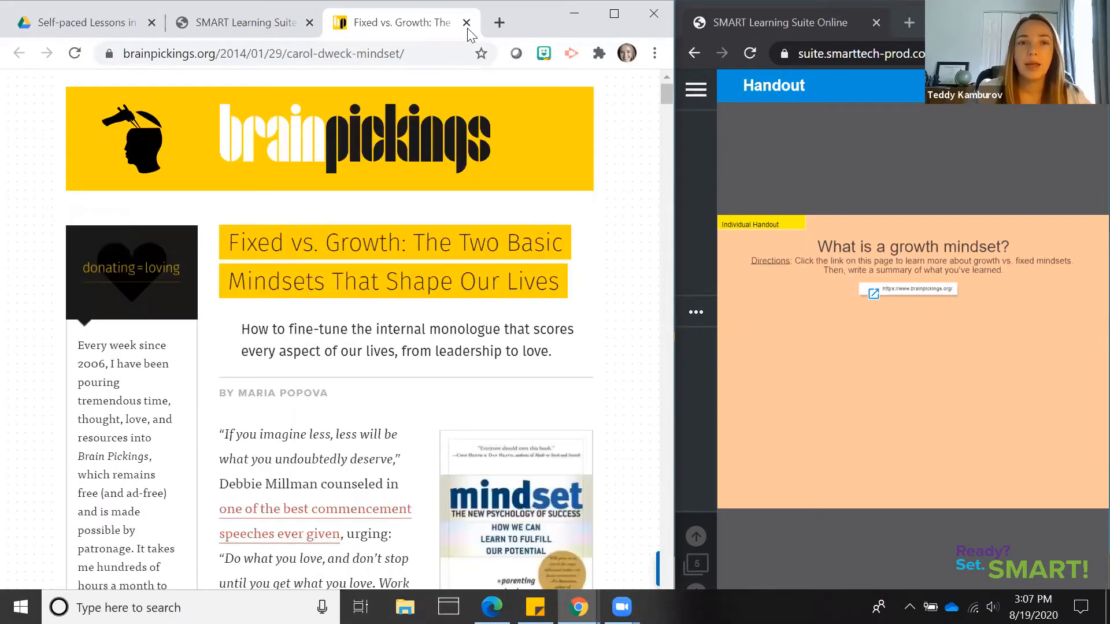
pyautogui.hotkey('ctrl', 'w')
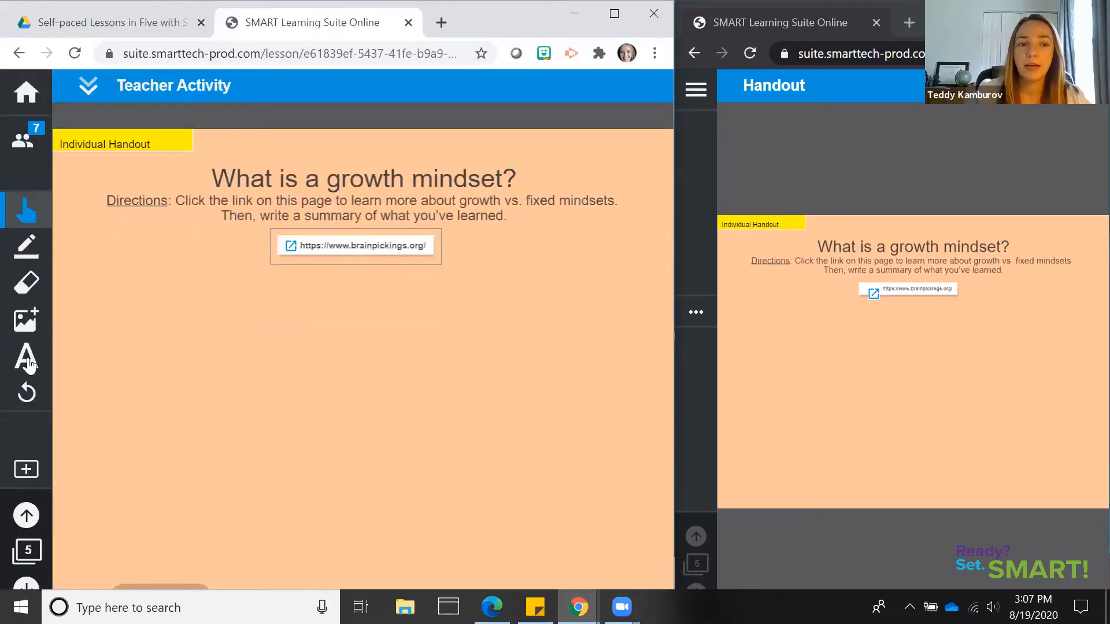
# Add a text box below the link on the Teacher Handout reading "Type in a paragraph."
pyautogui.click(28, 358)
pyautogui.click(220, 333)
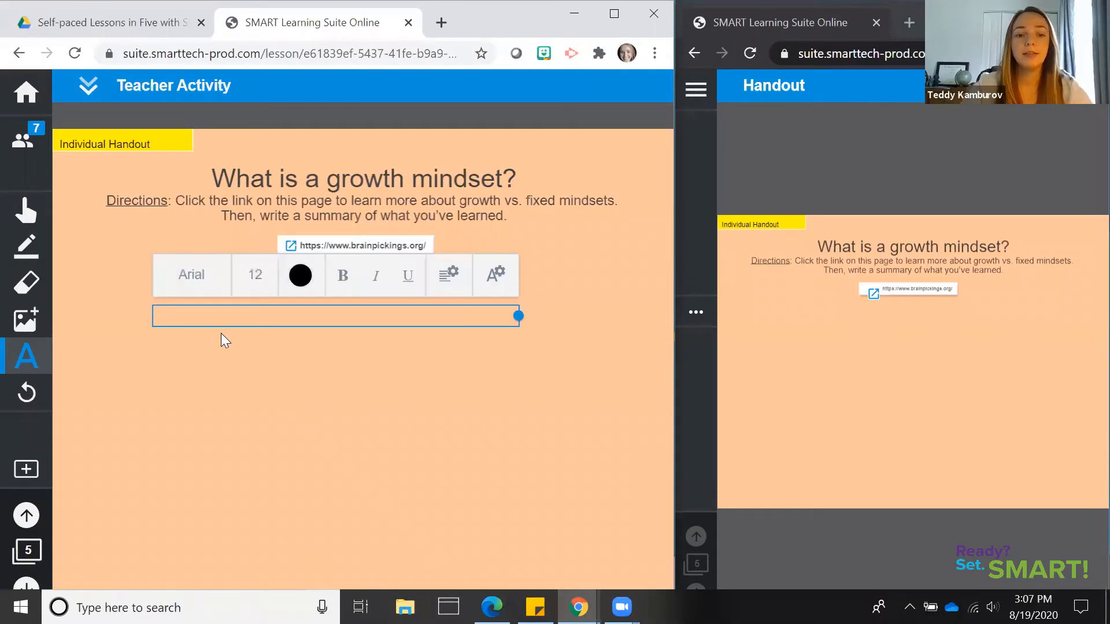
pyautogui.write('Type in a ')
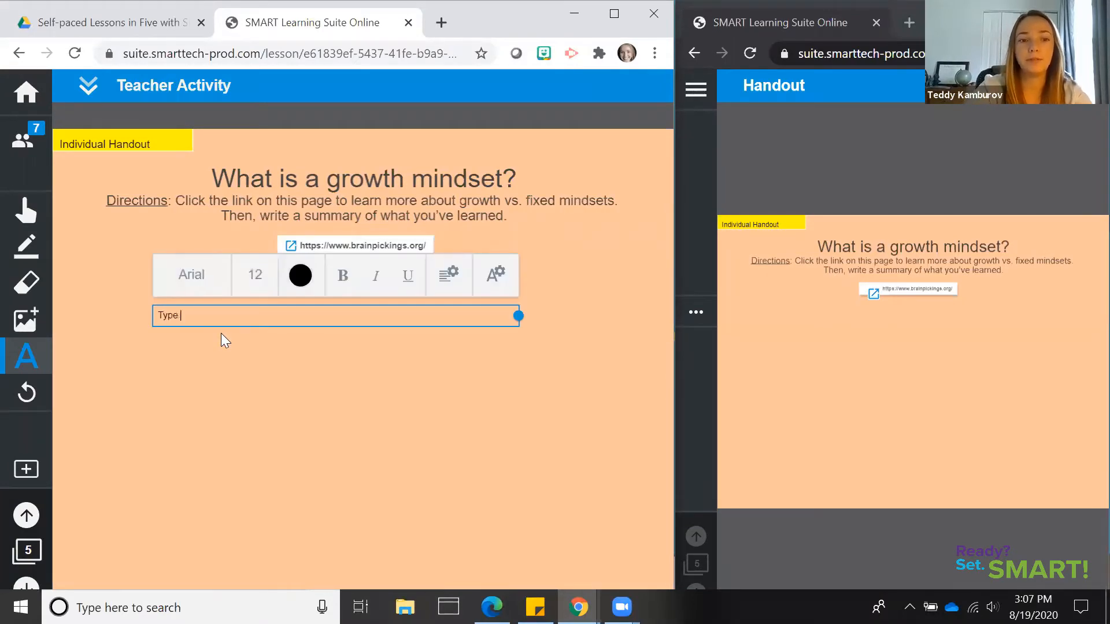
pyautogui.write('pra')
pyautogui.press('BackSpace')
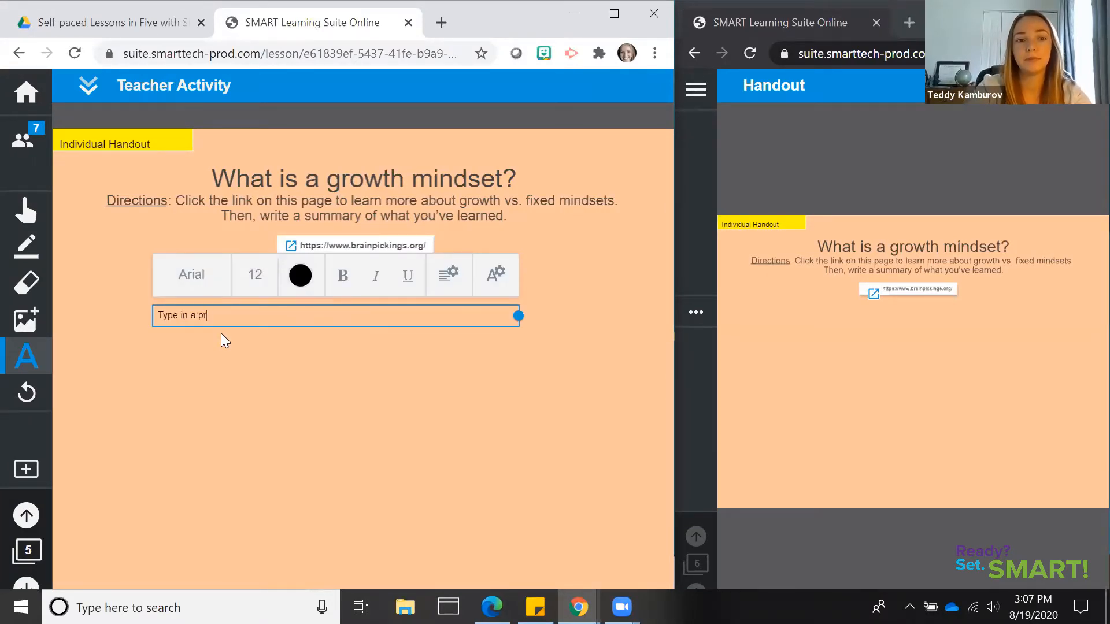
pyautogui.write('rapgra')
pyautogui.write('rapr')
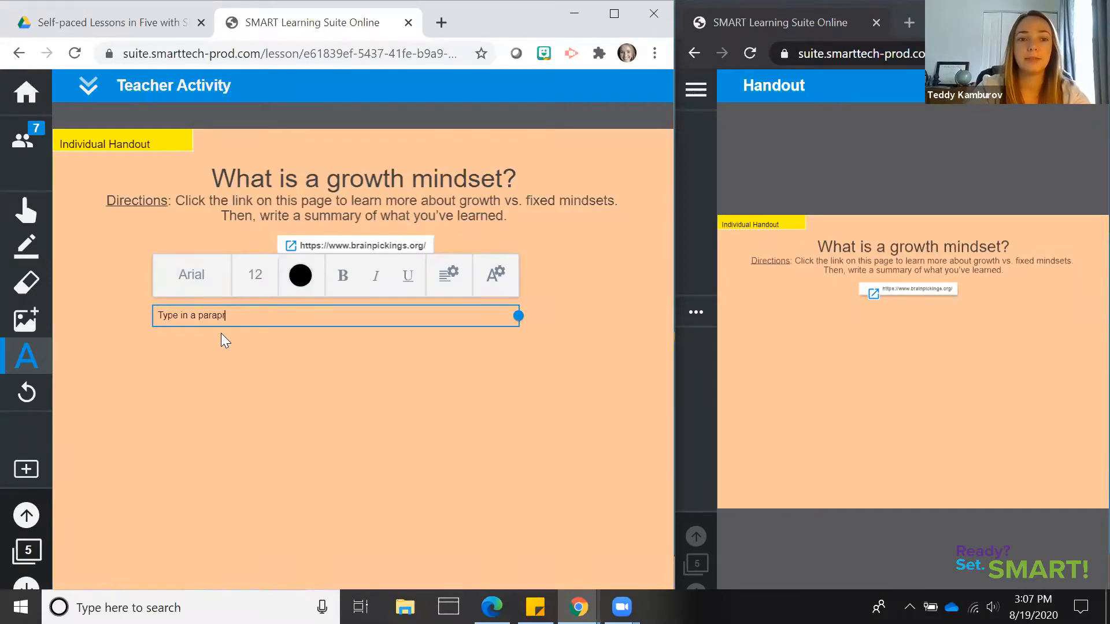
pyautogui.press('BackSpace')
pyautogui.press('BackSpace')
pyautogui.write('graph.')
# Change the color of all the text in the new text box to red
pyautogui.tripleClick(202, 318)
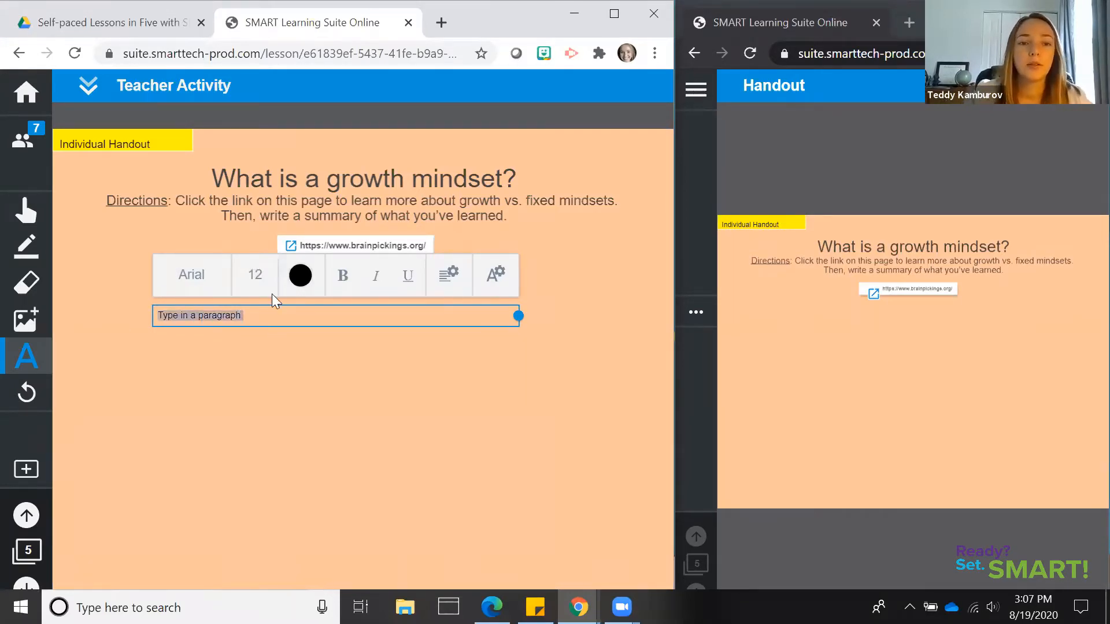
pyautogui.click(300, 276)
pyautogui.click(300, 391)
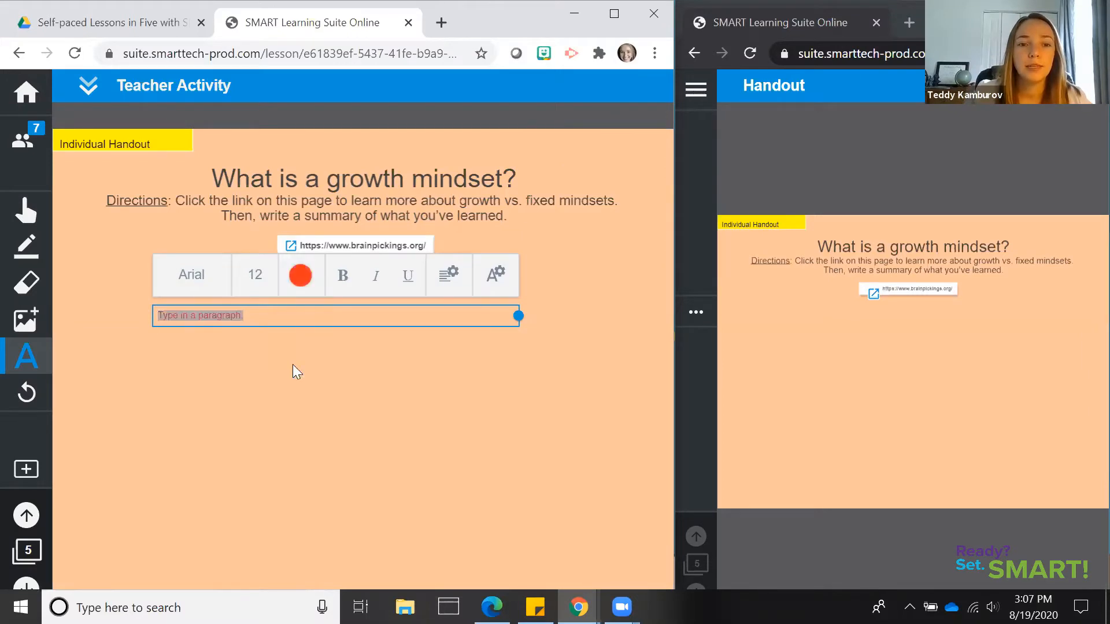
# Enlarge the red "Type in a paragraph." text on the Teacher Handout, and try rotating it before straightening it again
pyautogui.click(288, 352)
pyautogui.click(226, 312)
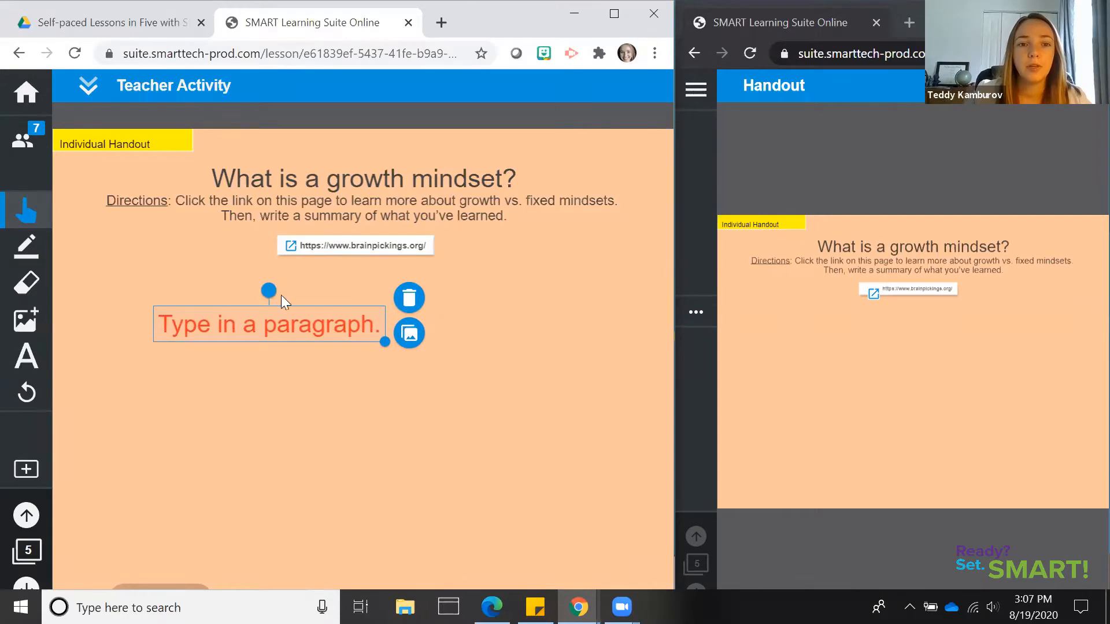
pyautogui.moveTo(269, 290)
pyautogui.mouseDown()
pyautogui.moveTo(235, 354)
pyautogui.moveTo(276, 307)
pyautogui.moveTo(269, 291)
pyautogui.mouseUp()
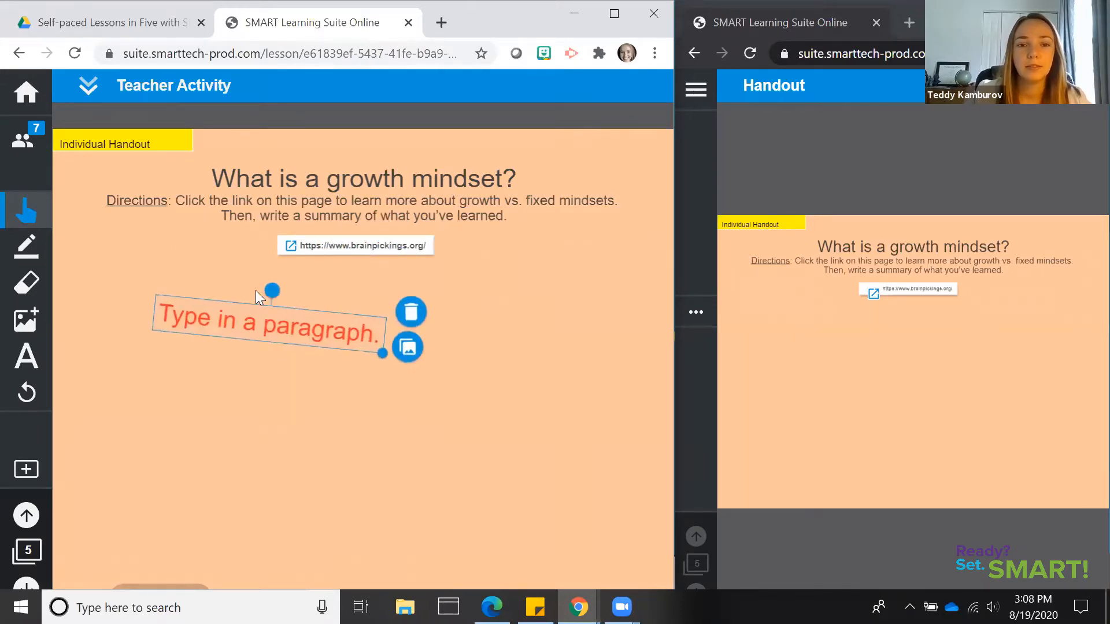
pyautogui.click(240, 419)
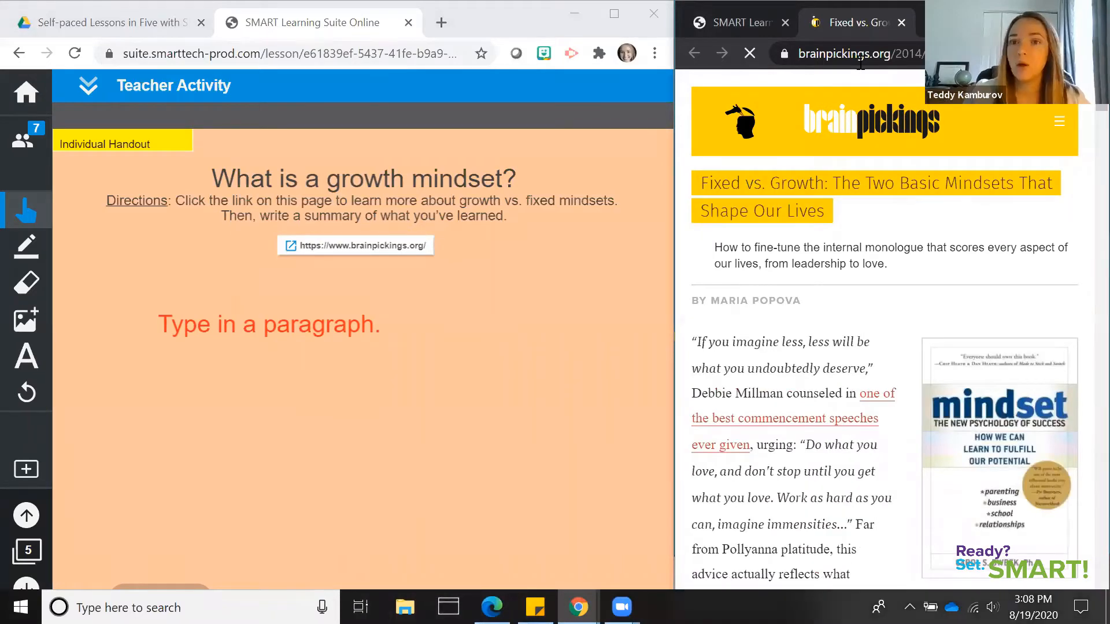
# Return to the handout in the student window and start a text box below the link in blue 18-point Helvetica
pyautogui.click(762, 30)
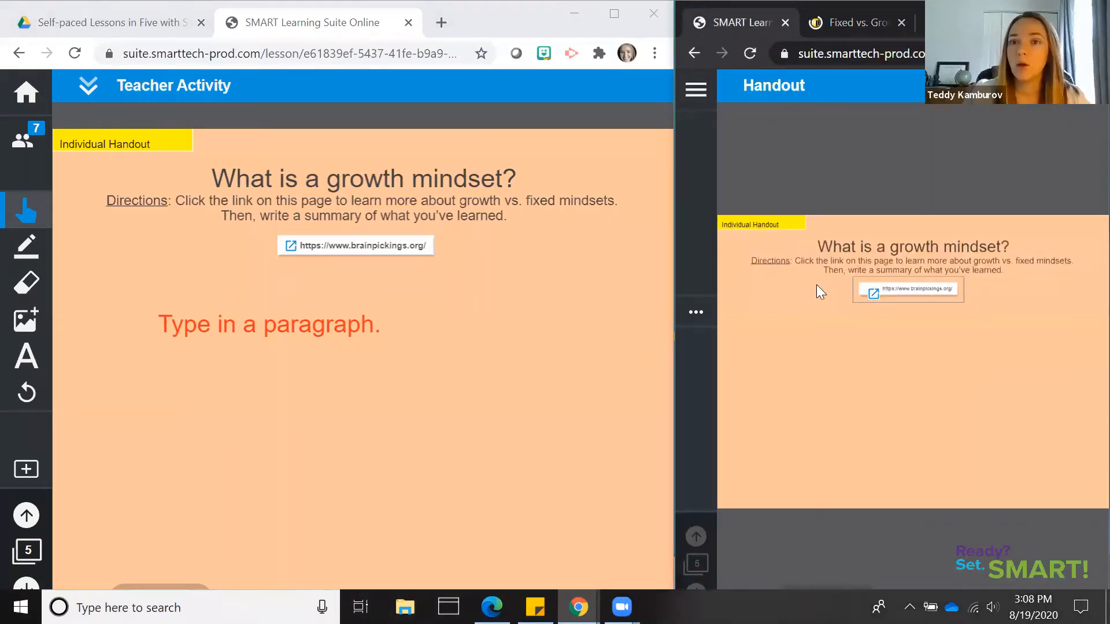
pyautogui.click(693, 311)
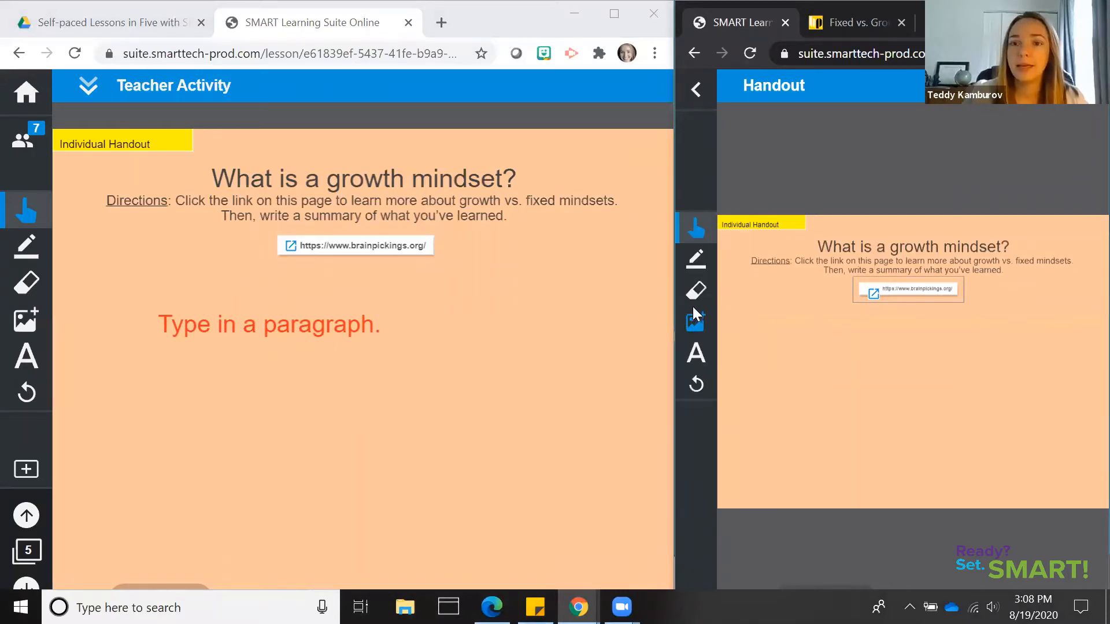
pyautogui.click(696, 352)
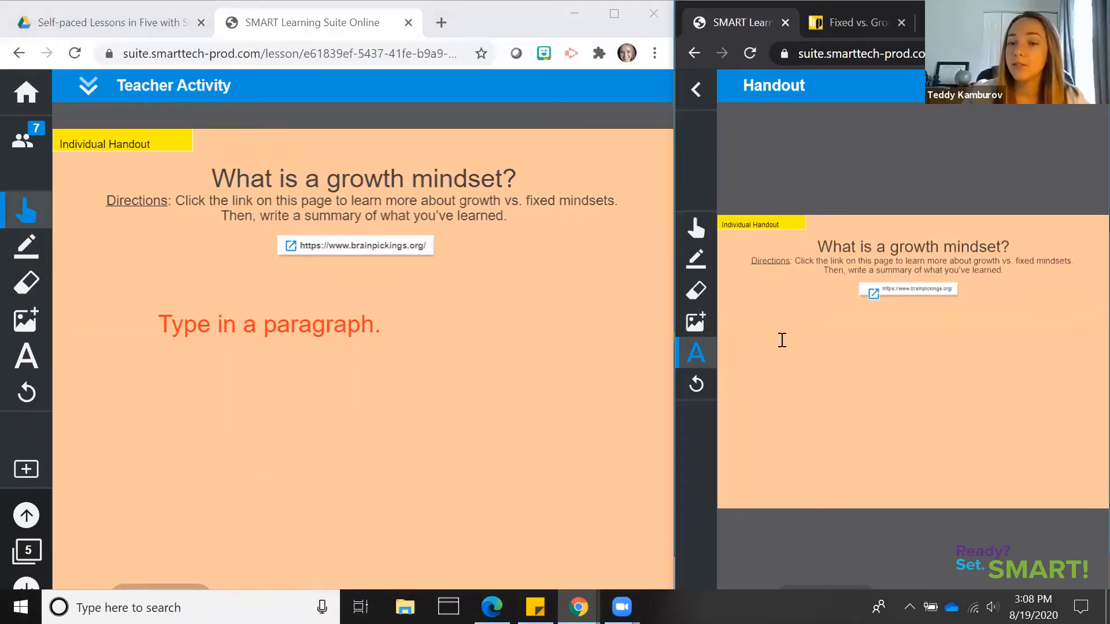
pyautogui.click(808, 330)
pyautogui.click(833, 304)
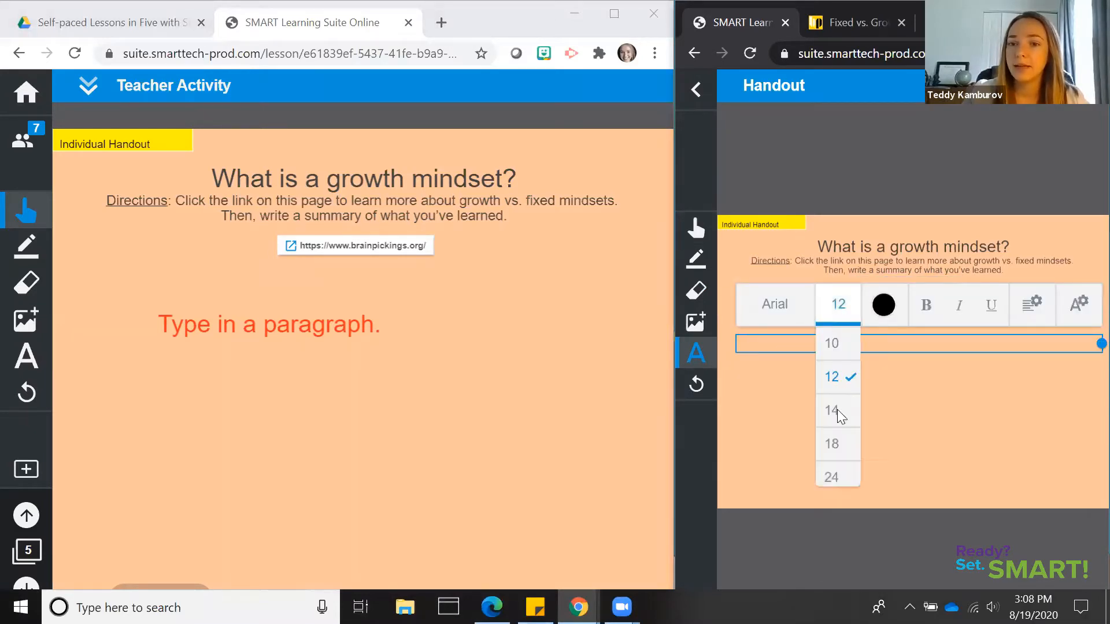
pyautogui.click(832, 444)
pyautogui.click(802, 305)
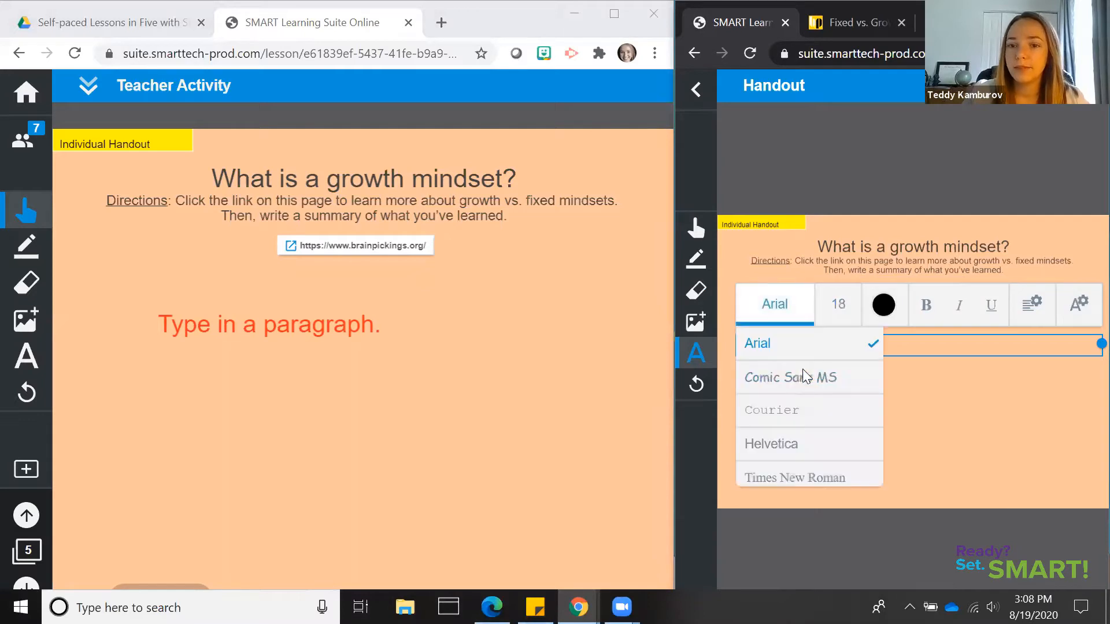
pyautogui.click(804, 444)
pyautogui.click(883, 304)
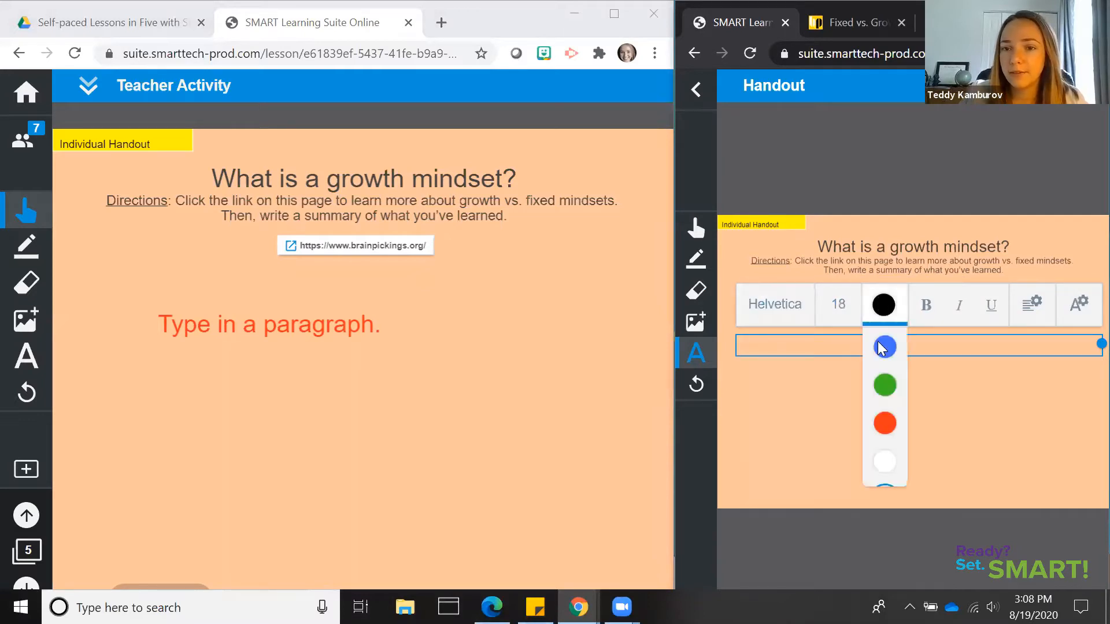
pyautogui.click(878, 344)
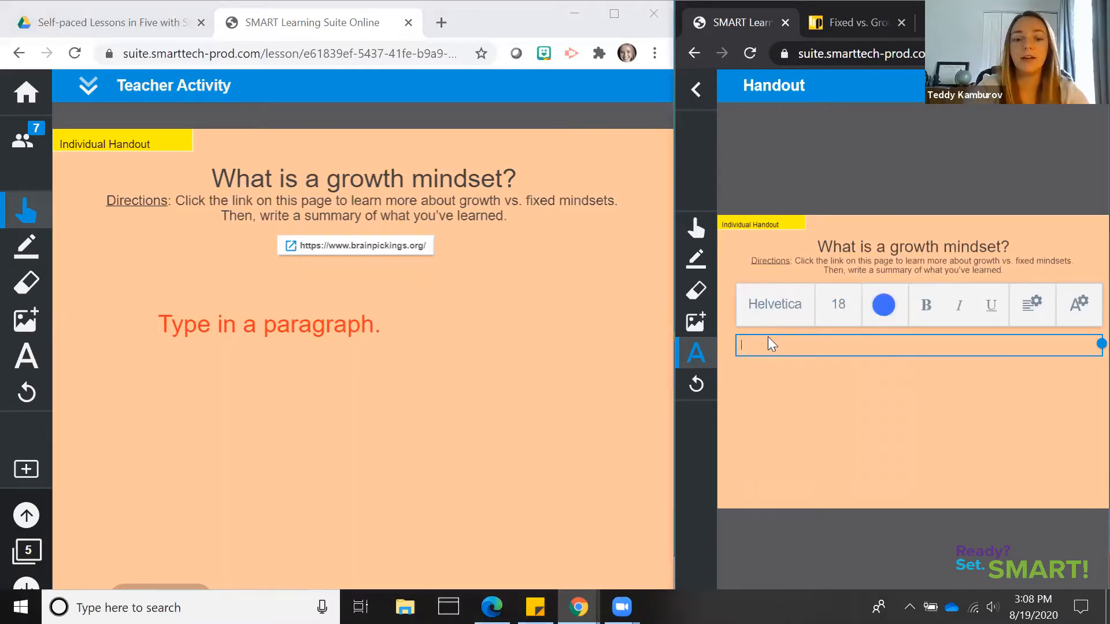
# Write "Growth mindset helps us learn while fixed mindset does not." in the student handout's text box
pyautogui.write('Growth')
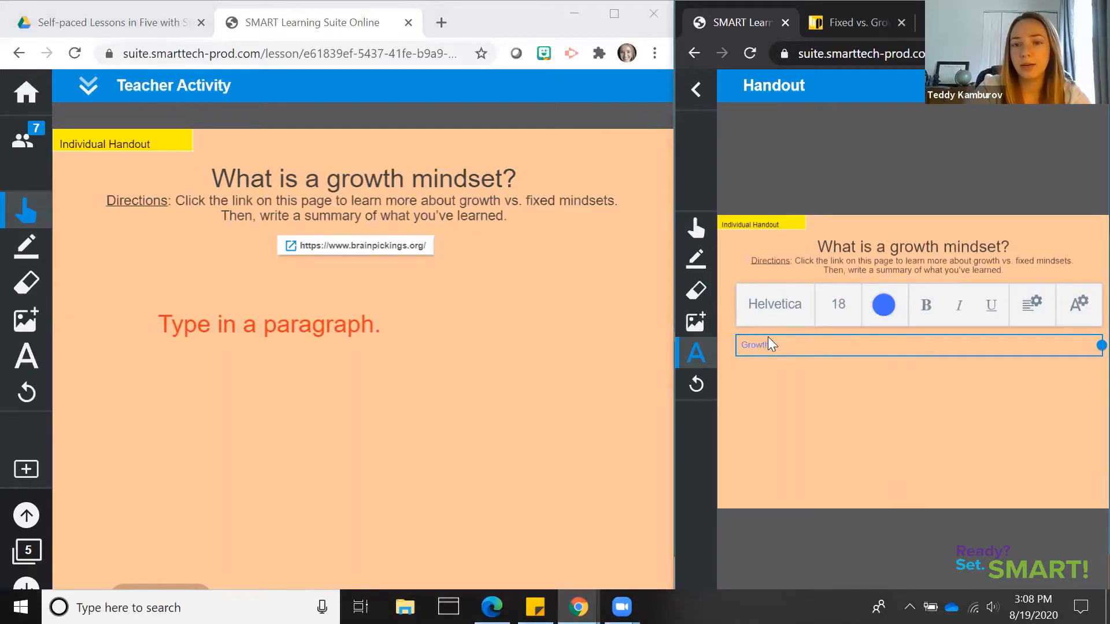
pyautogui.write(' mindset help')
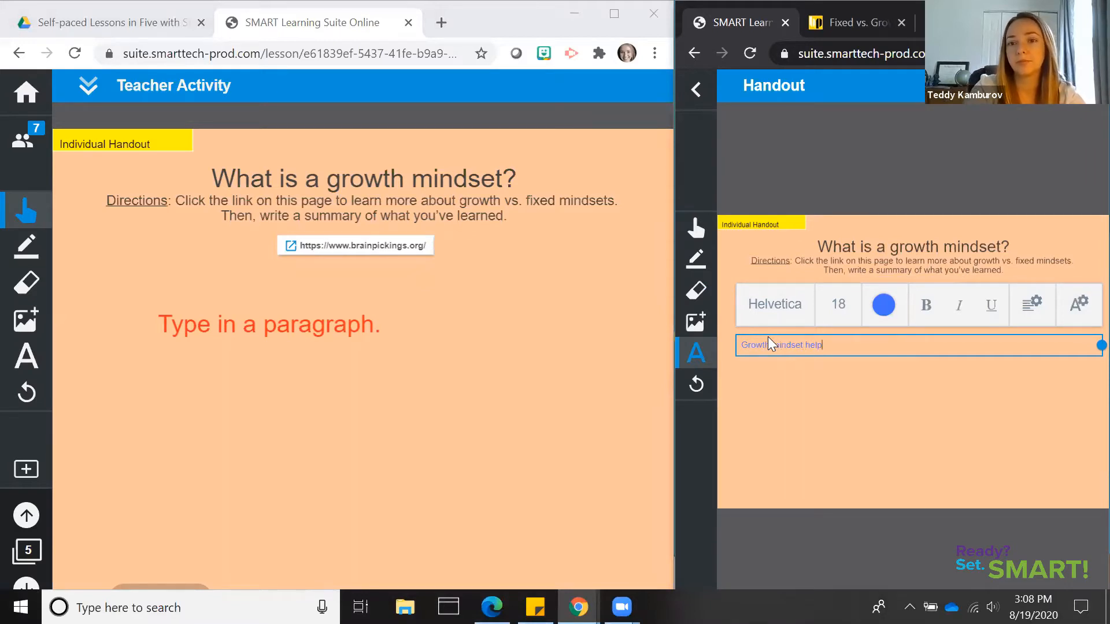
pyautogui.write('s us')
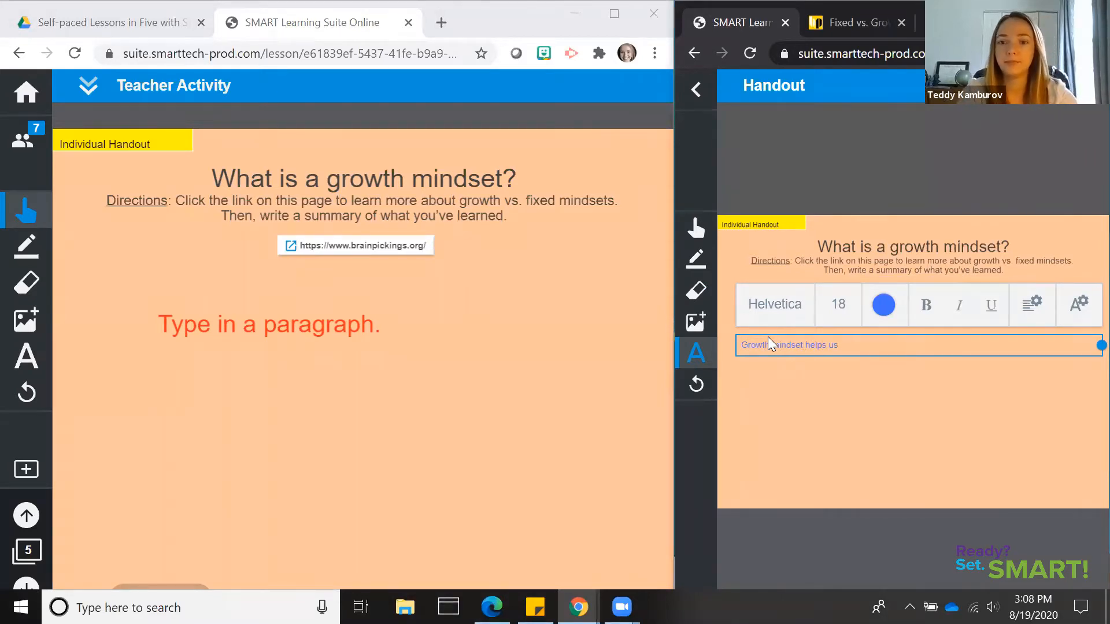
pyautogui.write(' learn whil')
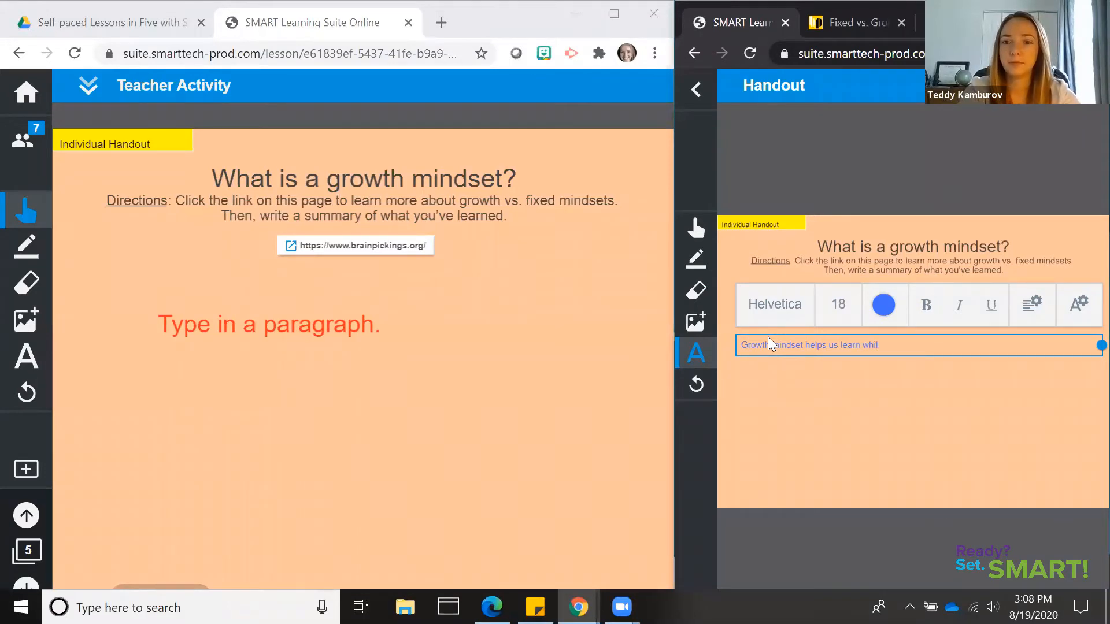
pyautogui.write('e fix')
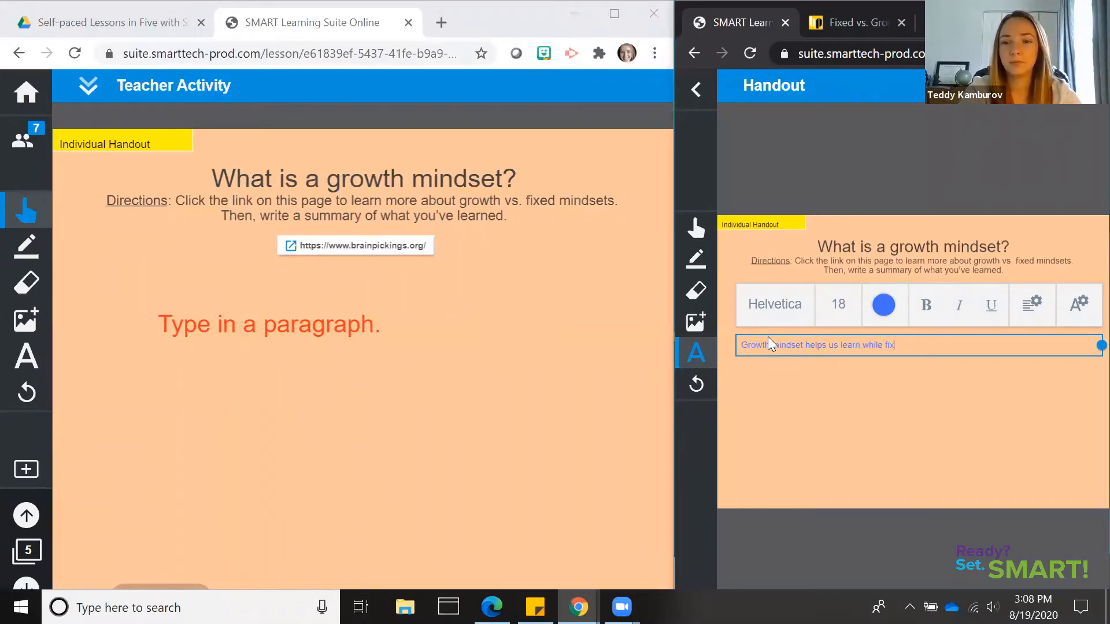
pyautogui.write('ed mindset does not.')
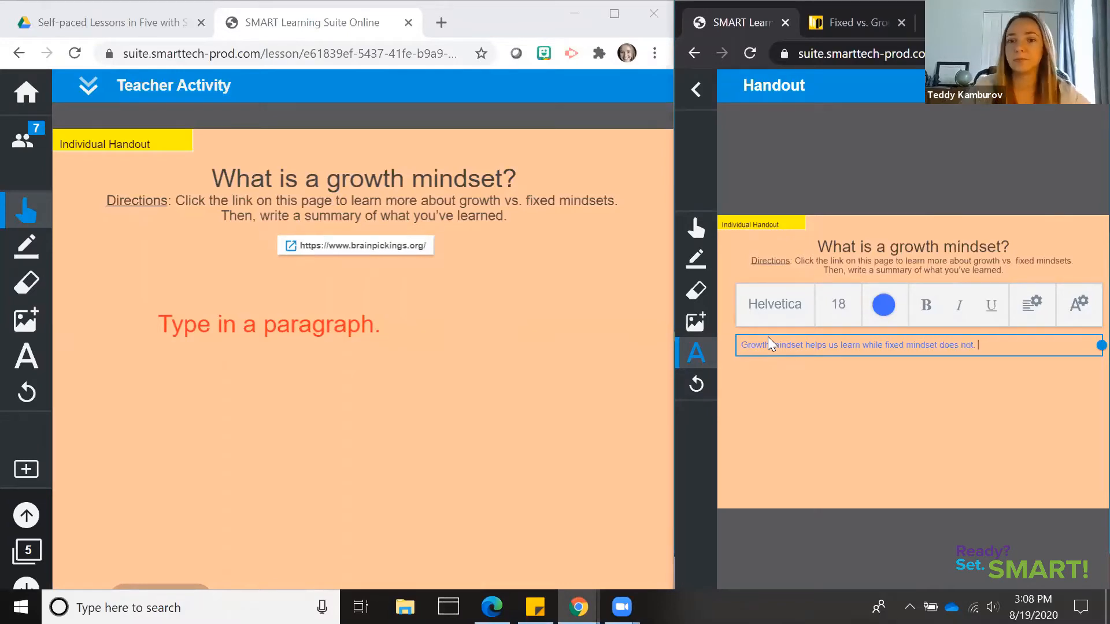
pyautogui.click(809, 459)
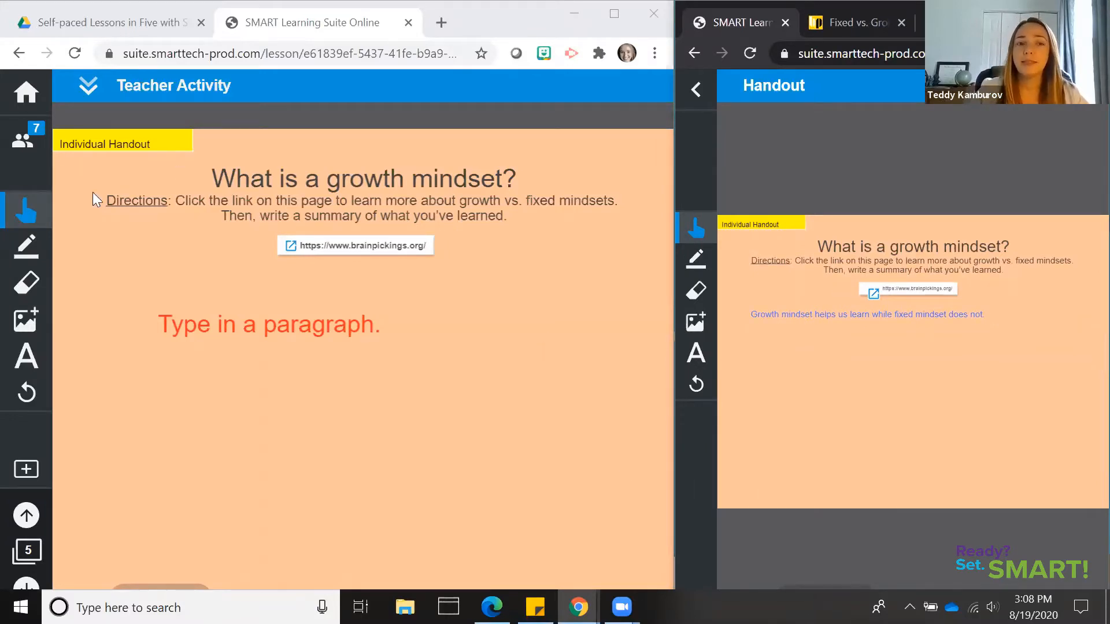
# Open the last listed student's handout in the teacher view and draw a blue check mark after the summary sentence
pyautogui.click(86, 92)
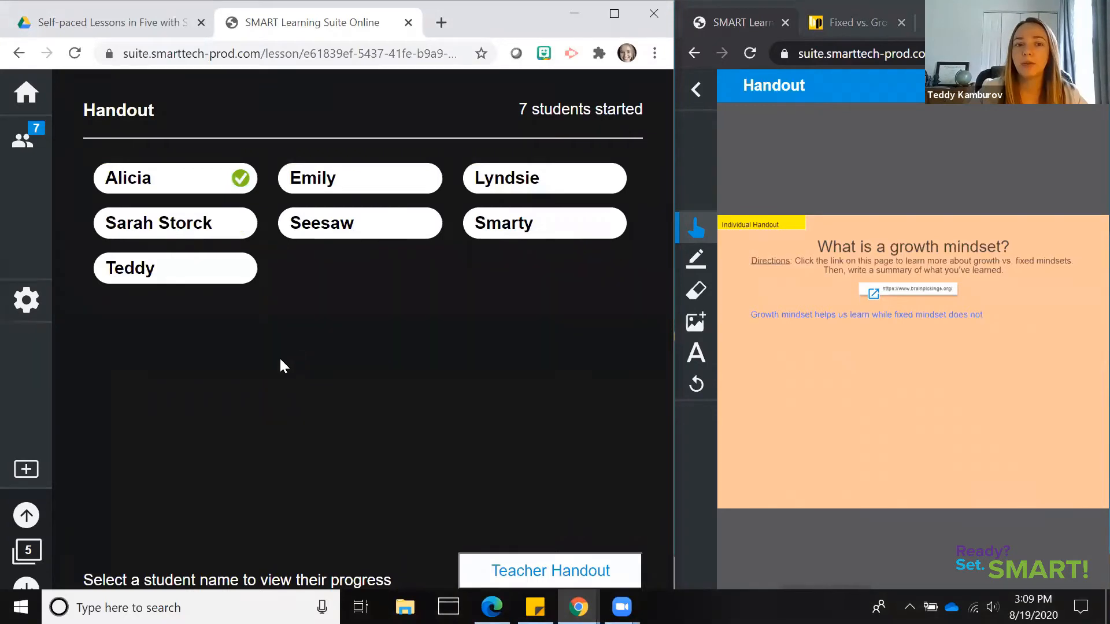
pyautogui.click(194, 281)
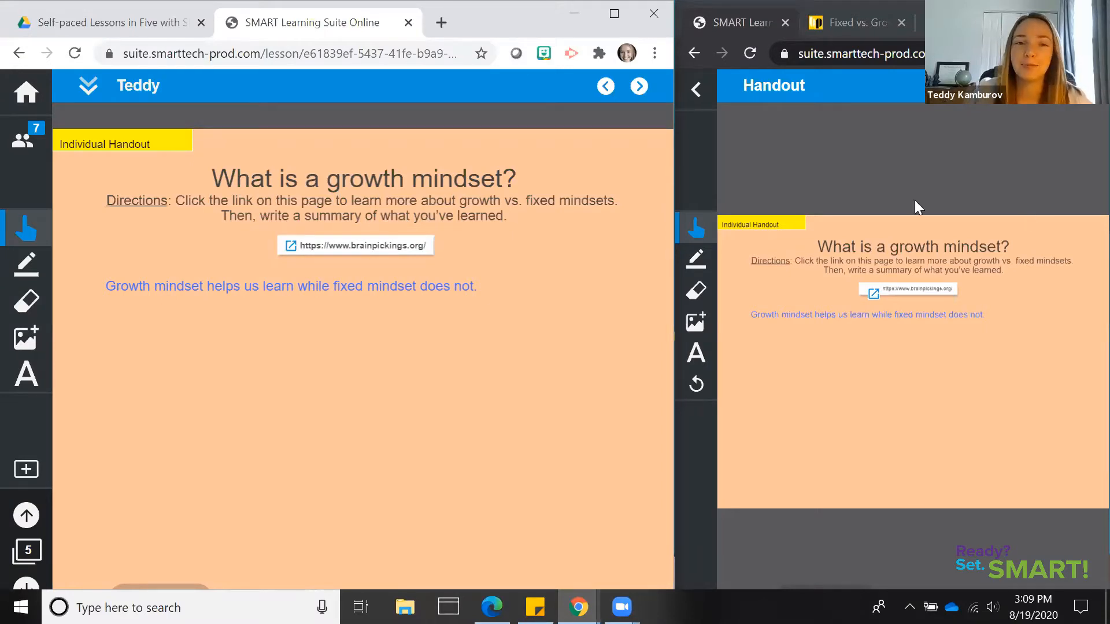
pyautogui.click(27, 268)
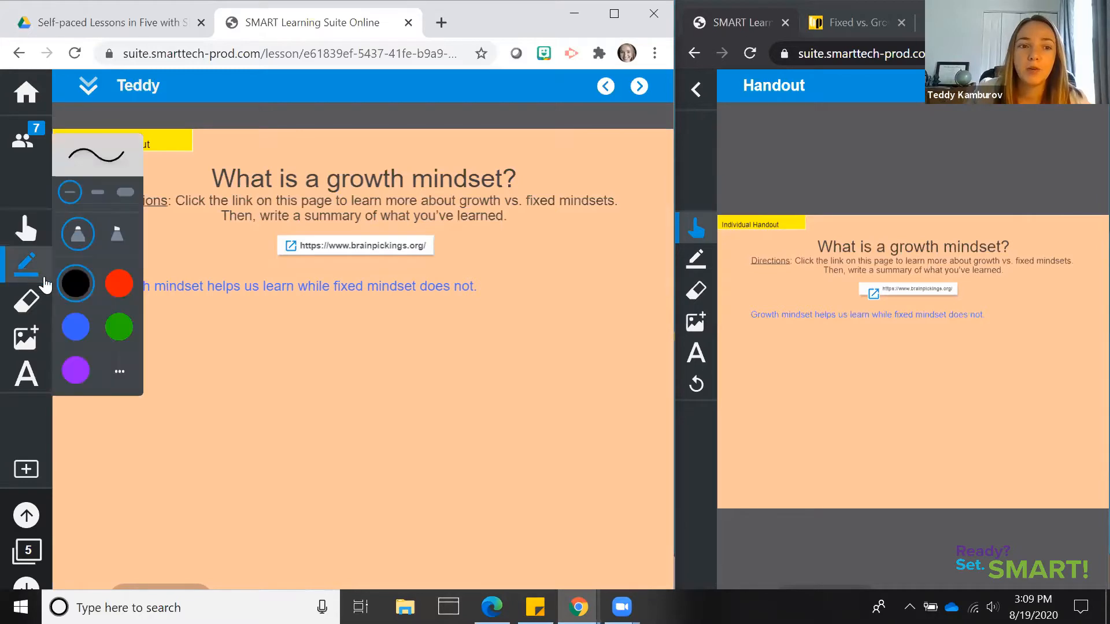
pyautogui.click(77, 328)
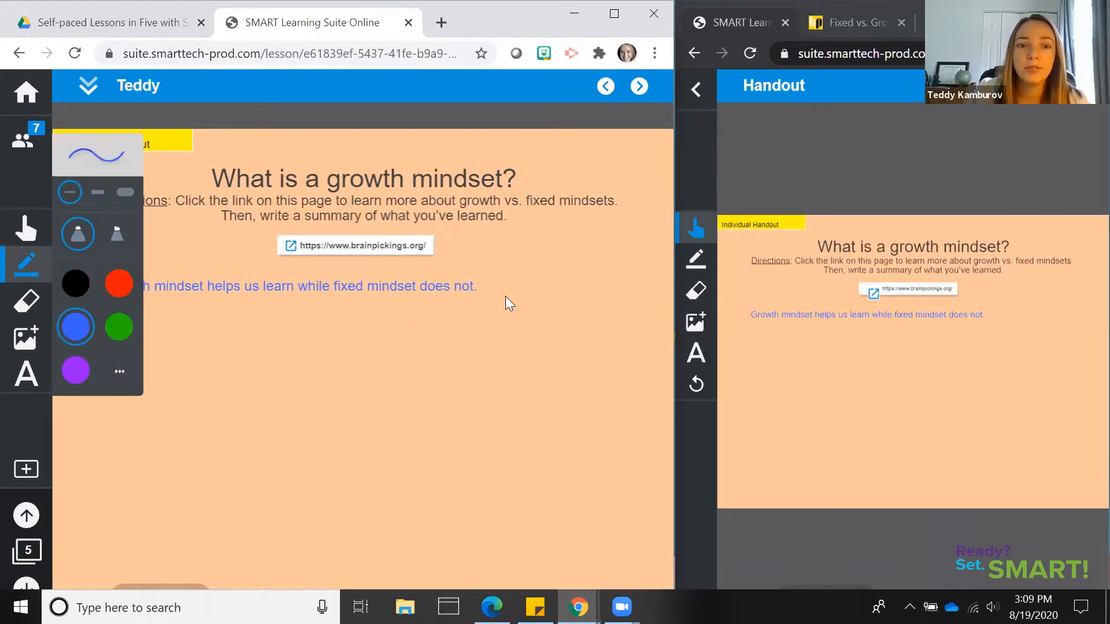
pyautogui.moveTo(490, 284); pyautogui.dragTo(552, 262)
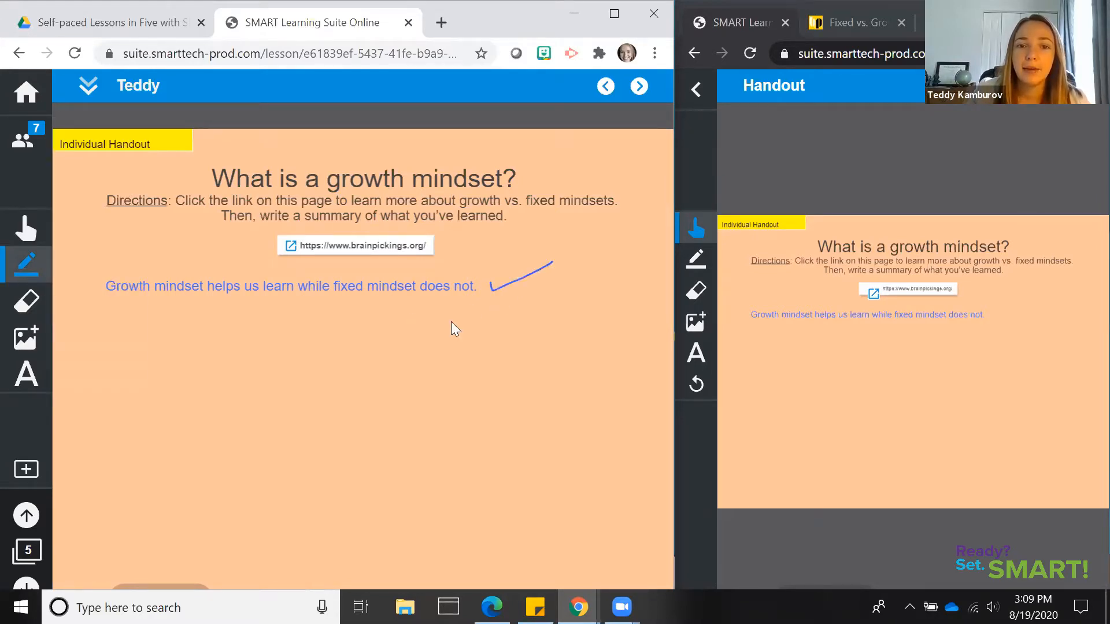
# Add the comment "Give me an example of a growth mindset. What's your growth mindset?" and position it just below the student's sentence
pyautogui.click(27, 383)
pyautogui.click(224, 330)
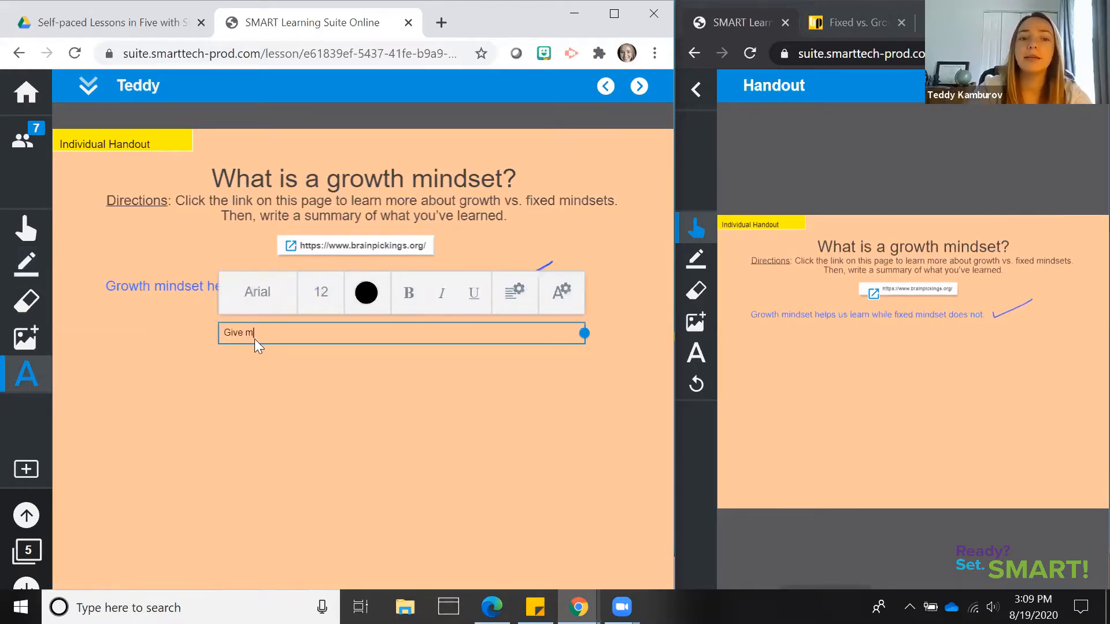
pyautogui.write('Give me an example of ')
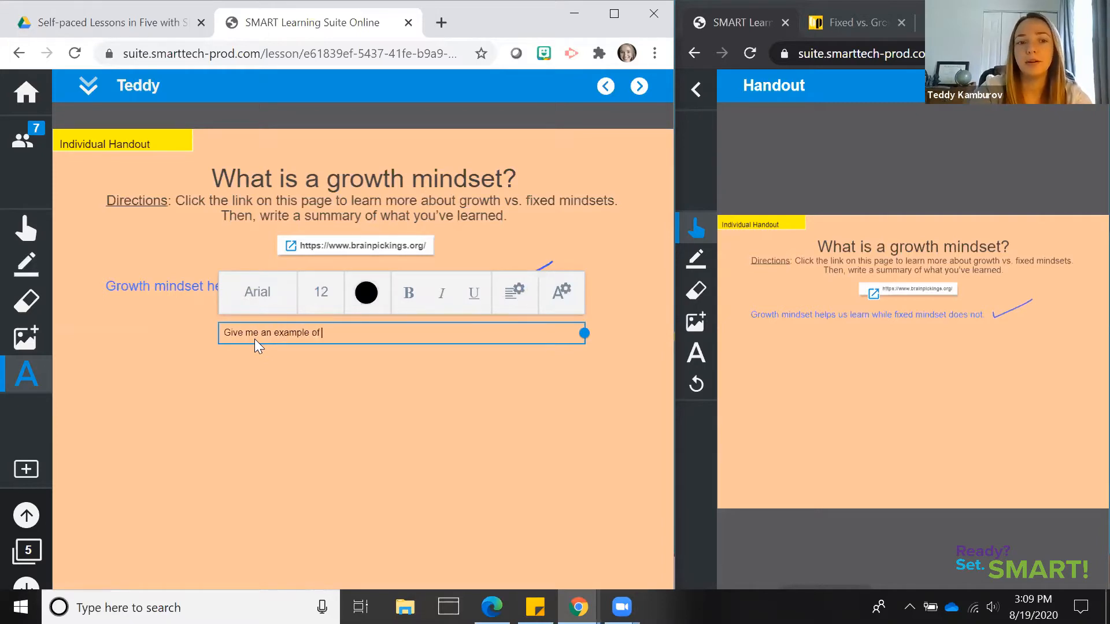
pyautogui.write('a growth mindset')
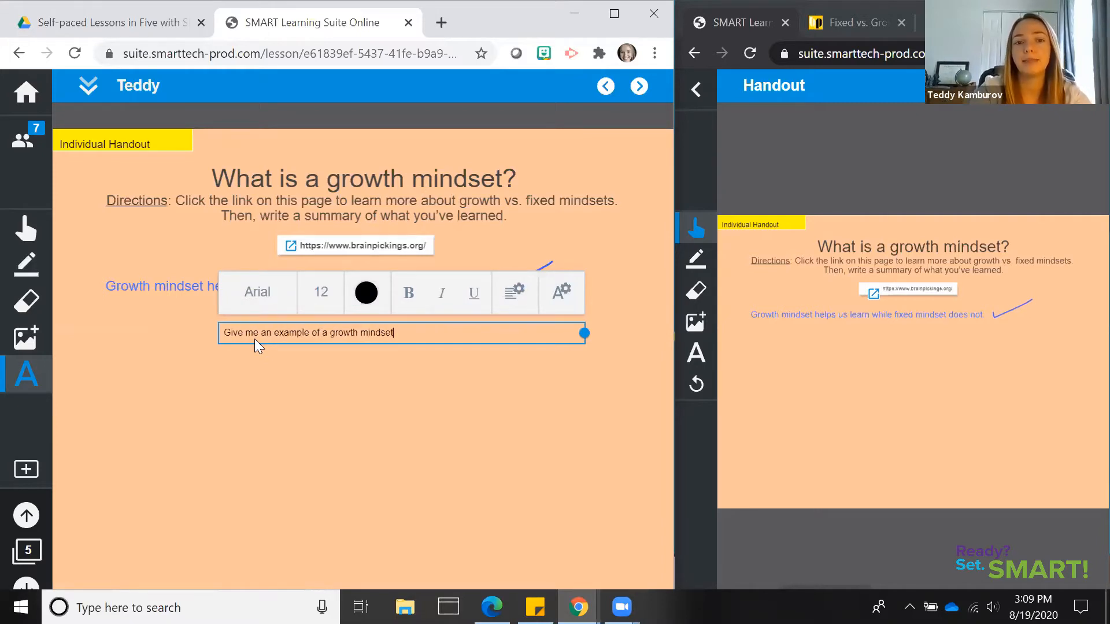
pyautogui.write(". What's yo")
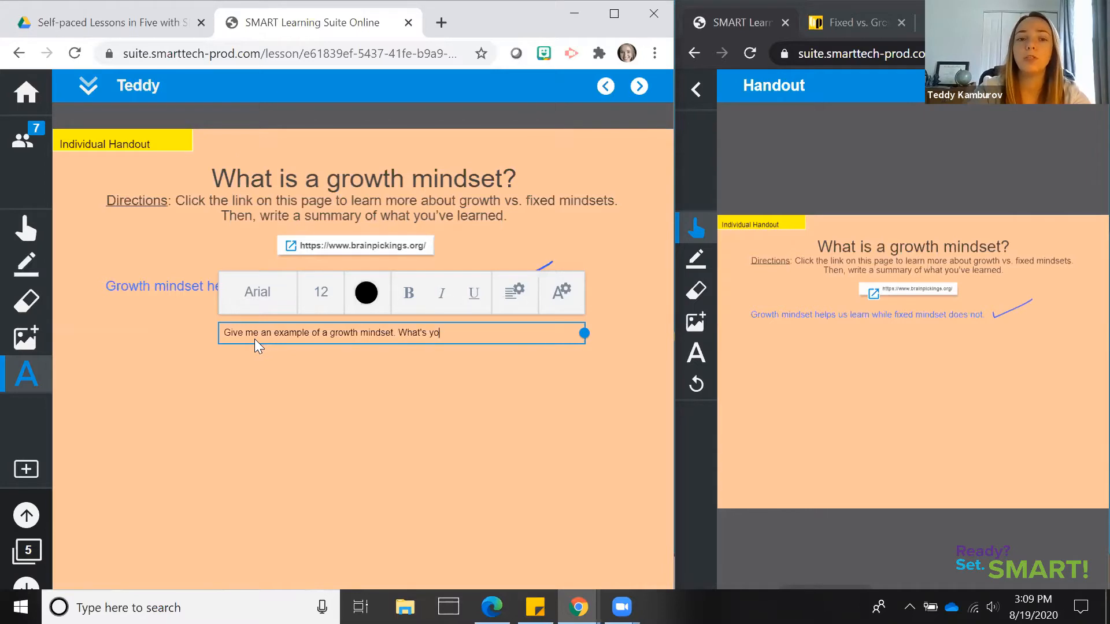
pyautogui.write('ur growth mindset?')
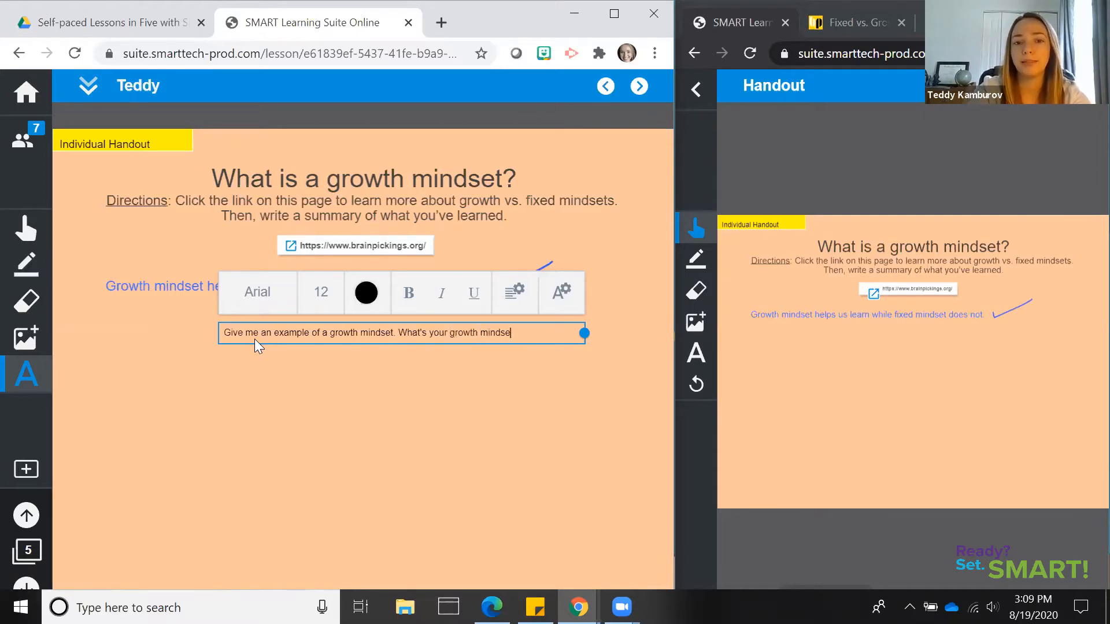
pyautogui.click(257, 370)
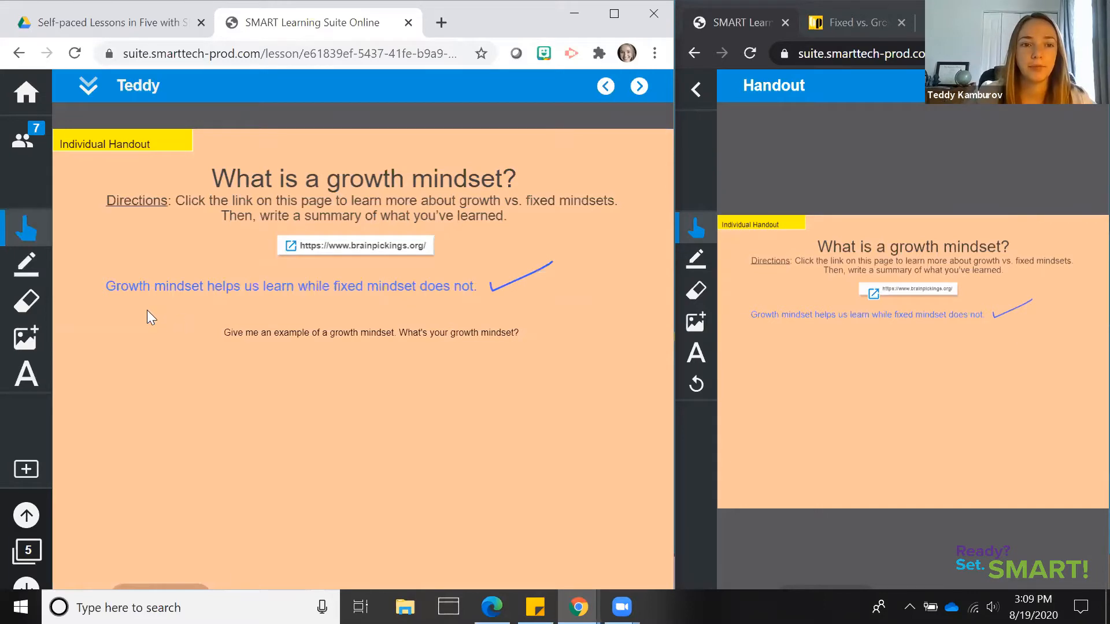
pyautogui.moveTo(263, 337); pyautogui.dragTo(147, 310)
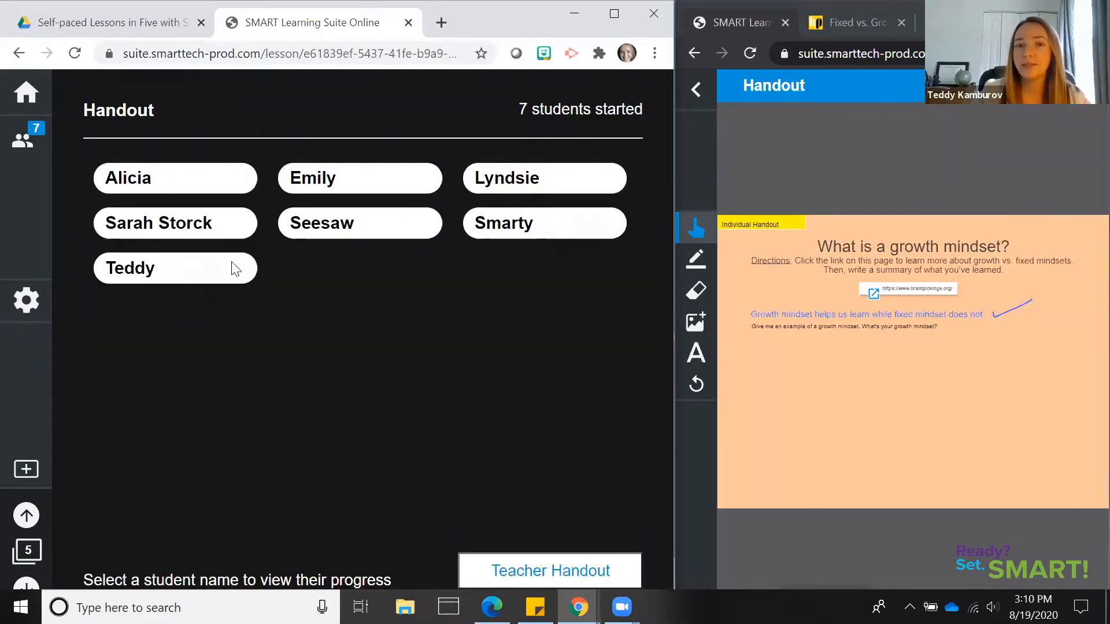
# Open the first student's handout in the second row, draw a blue check mark under the green sentence, and return to the student list
pyautogui.click(186, 230)
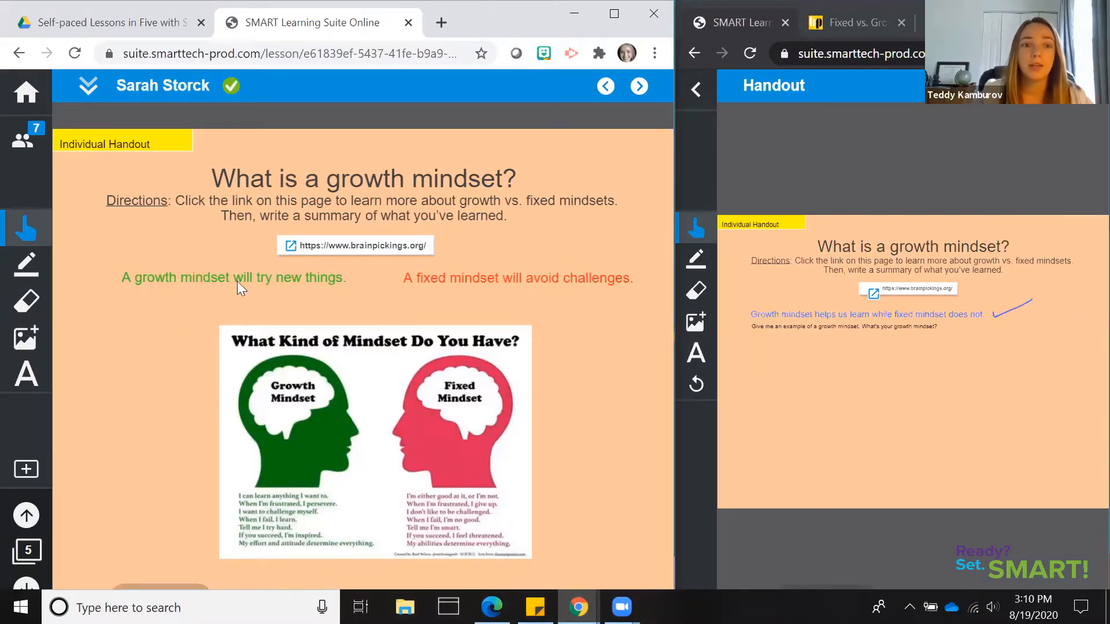
pyautogui.click(26, 263)
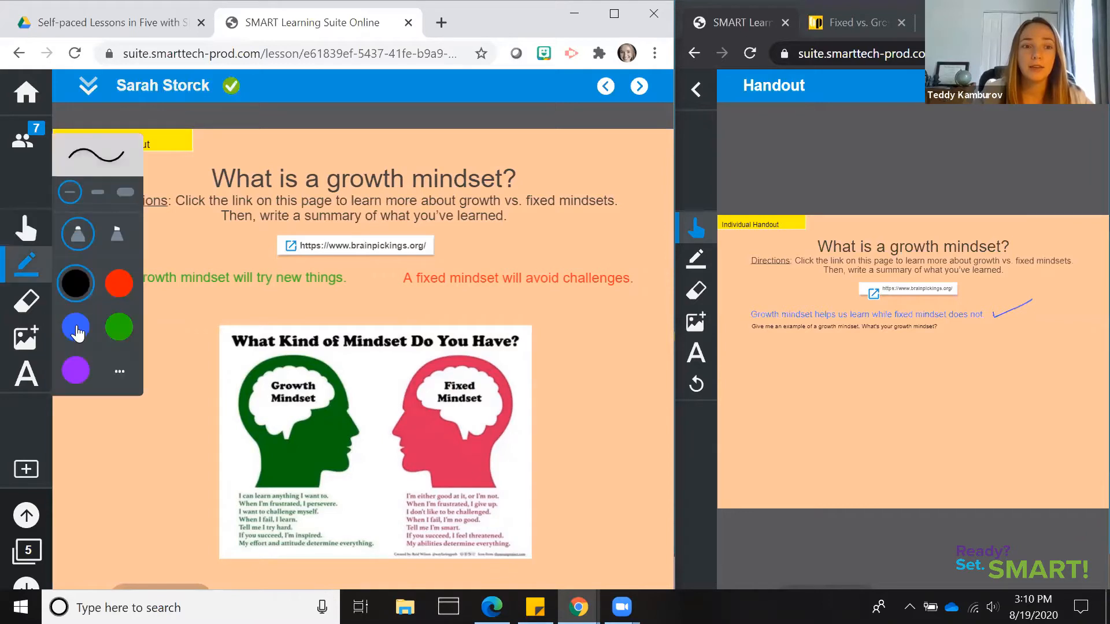
pyautogui.click(182, 303)
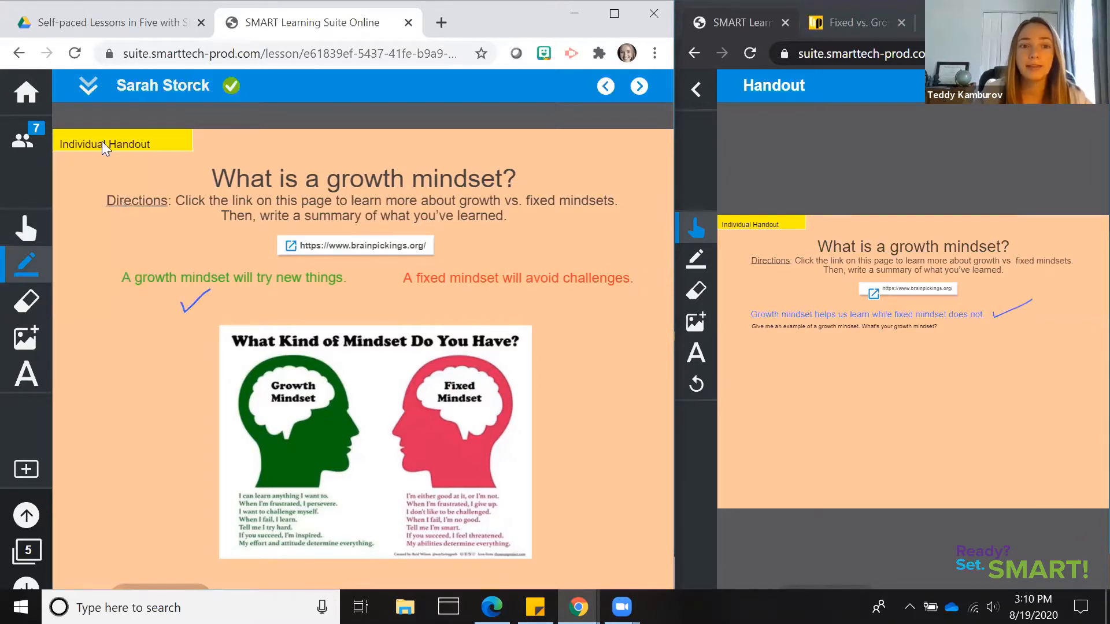
pyautogui.click(88, 87)
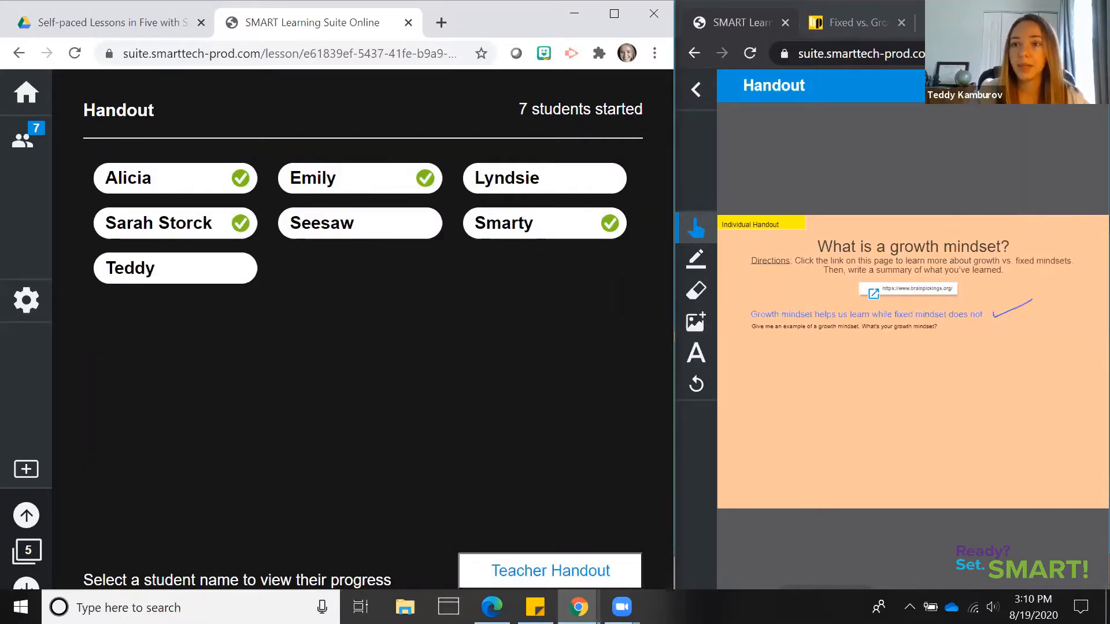
# Mark the handout as done in the student window, and reopen it for editing
pyautogui.click(1067, 85)
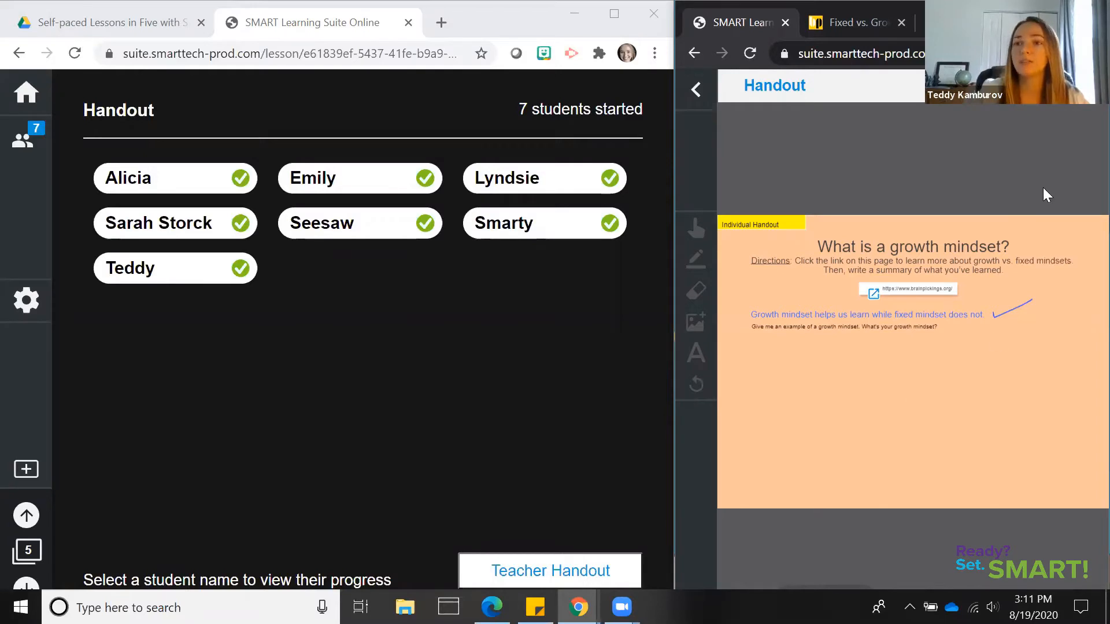
pyautogui.click(1029, 96)
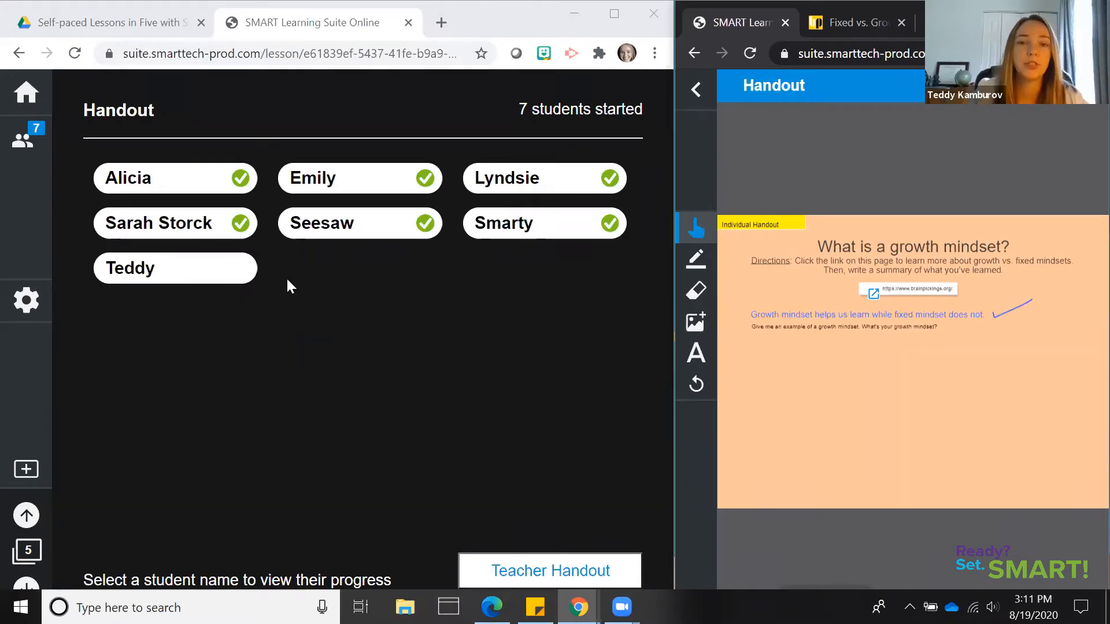
# Advance the lesson to page 6 and play the Khan Academy video with its sound muted in the student window
pyautogui.click(32, 585)
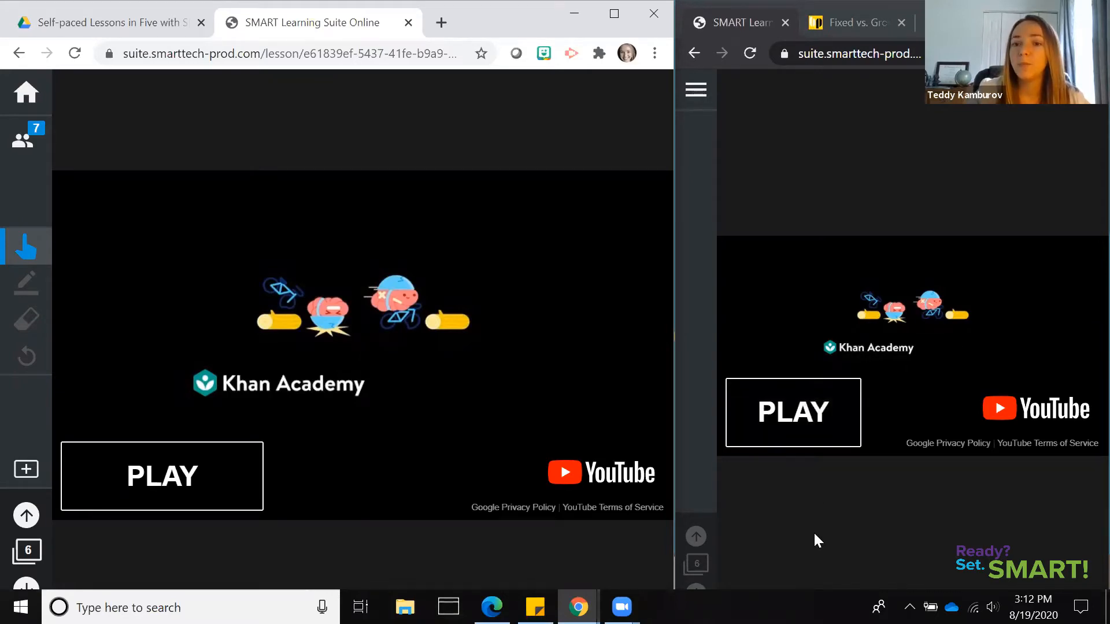
pyautogui.click(786, 430)
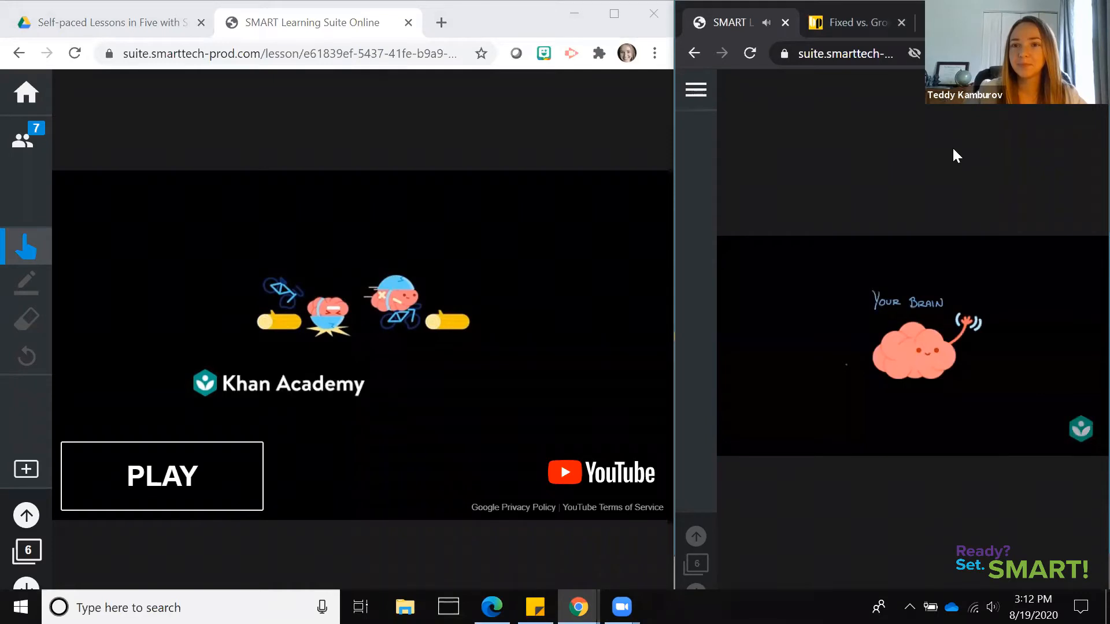
pyautogui.moveTo(754, 450)
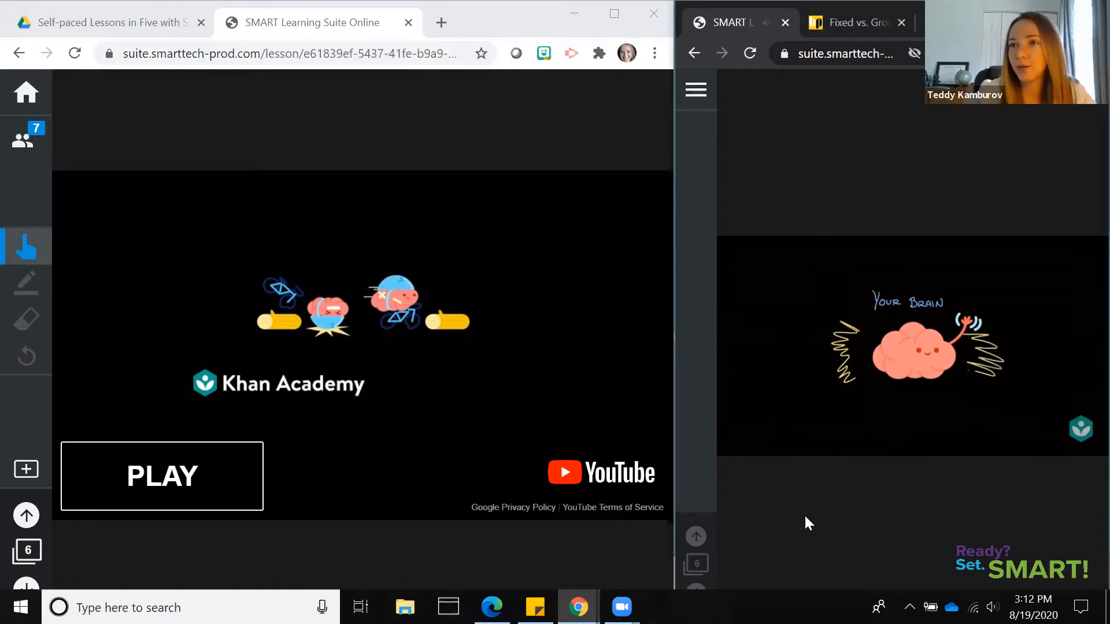
pyautogui.moveTo(838, 351)
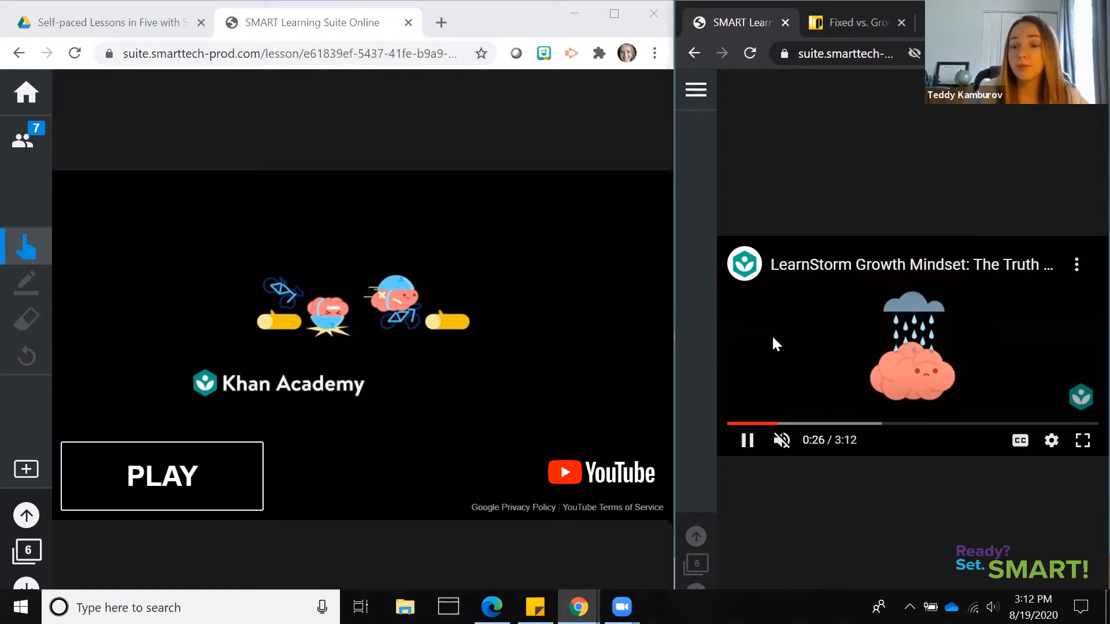
# Turn on closed captions for the growth mindset video in the student window
pyautogui.moveTo(775, 425); pyautogui.dragTo(839, 425)
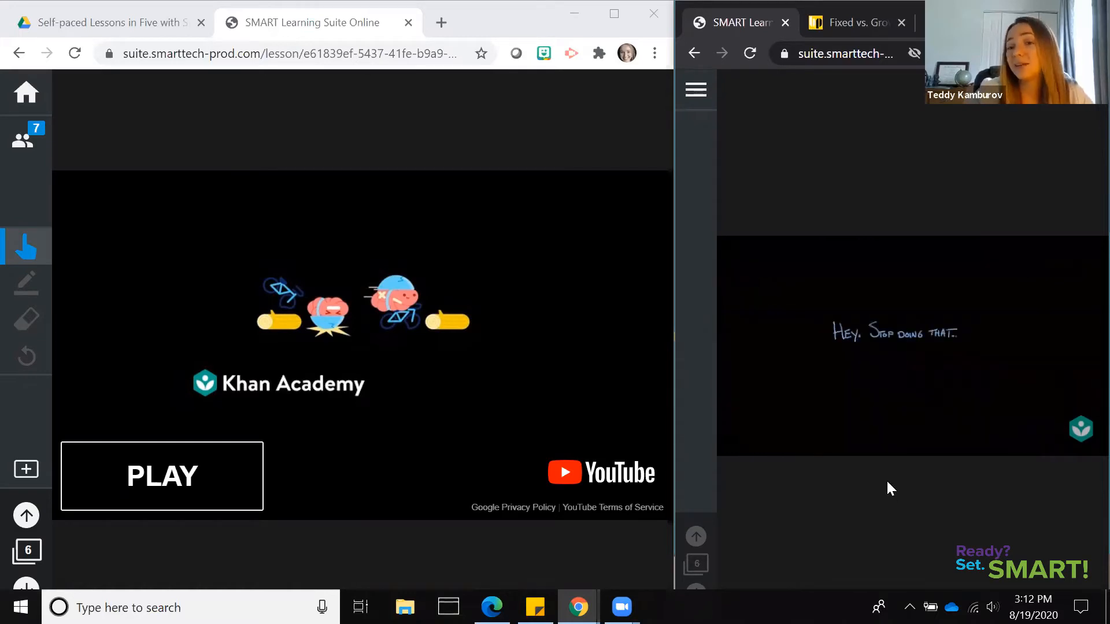
pyautogui.moveTo(1026, 390)
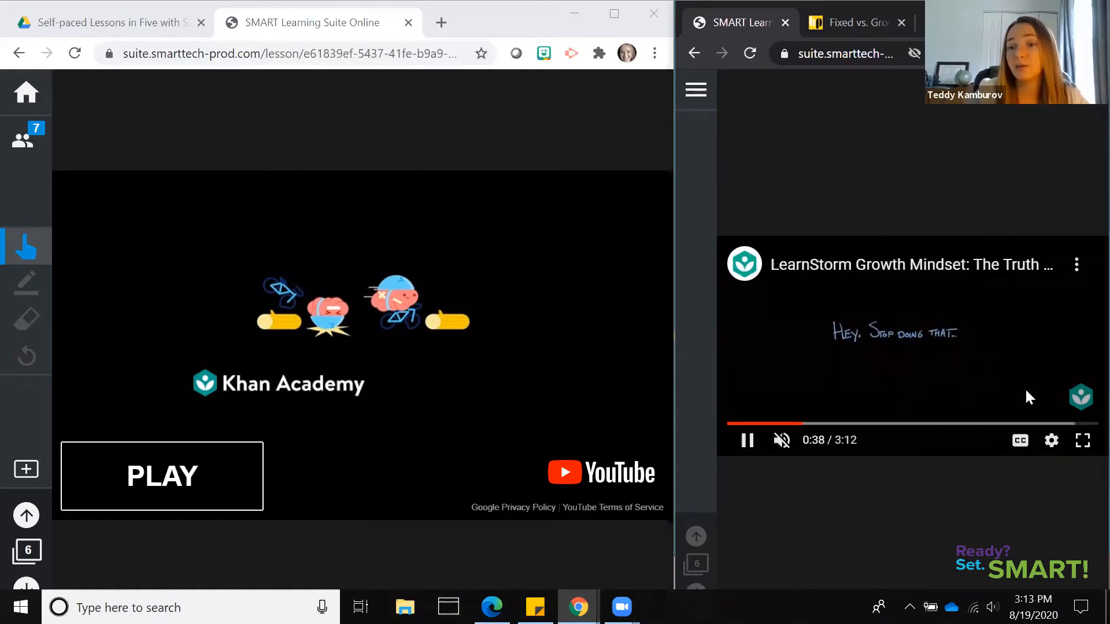
pyautogui.click(1021, 444)
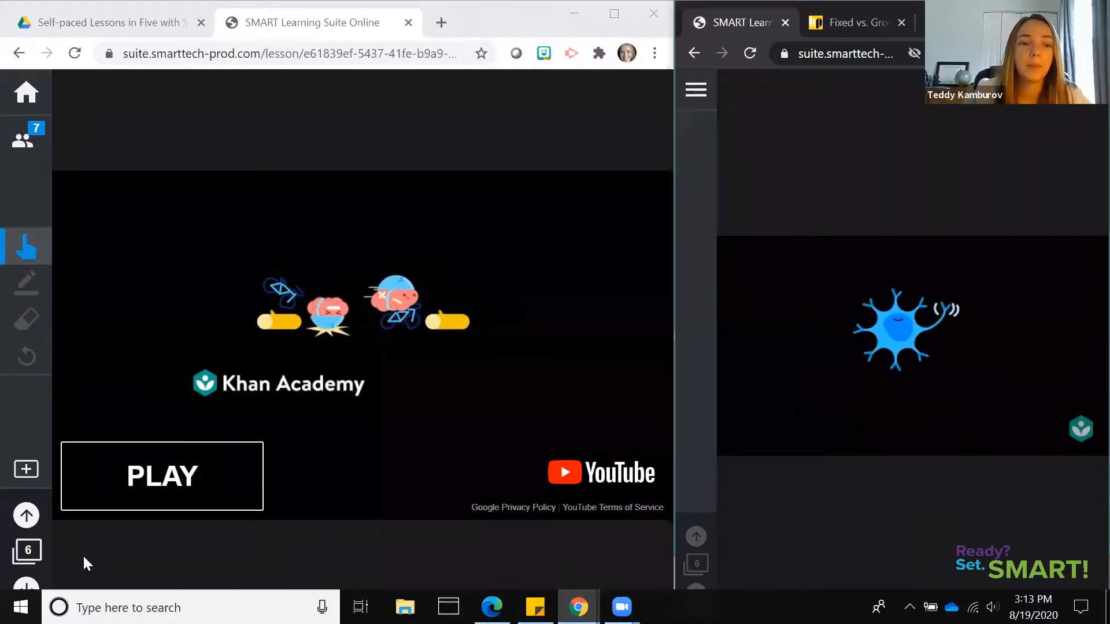
# Advance the lesson to the Super Sort page and start the activity in the teacher view
pyautogui.click(29, 585)
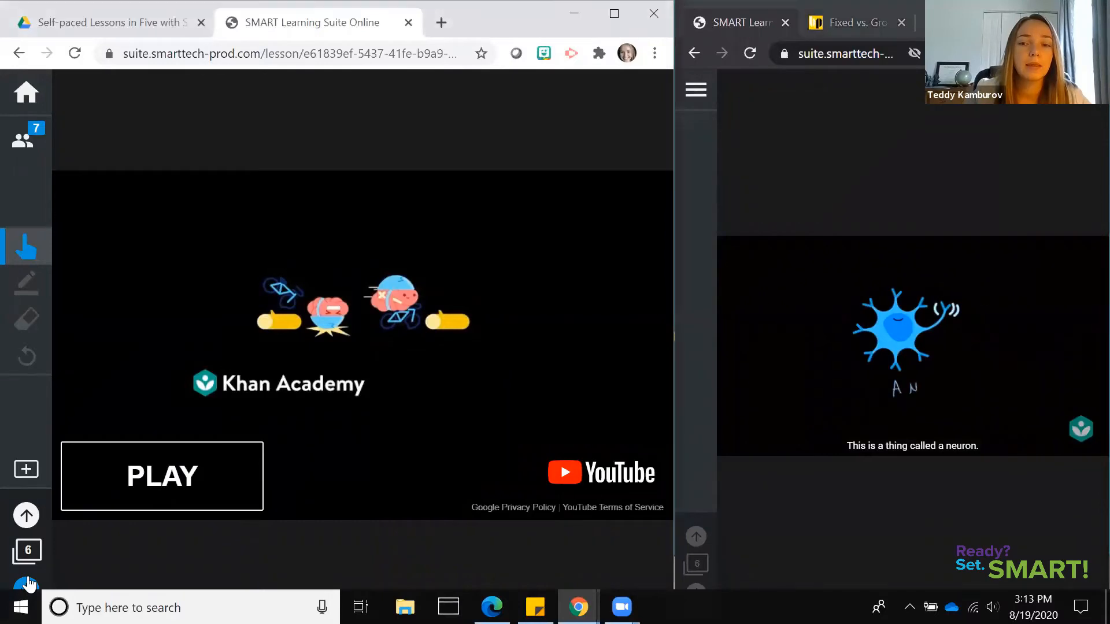
pyautogui.click(29, 585)
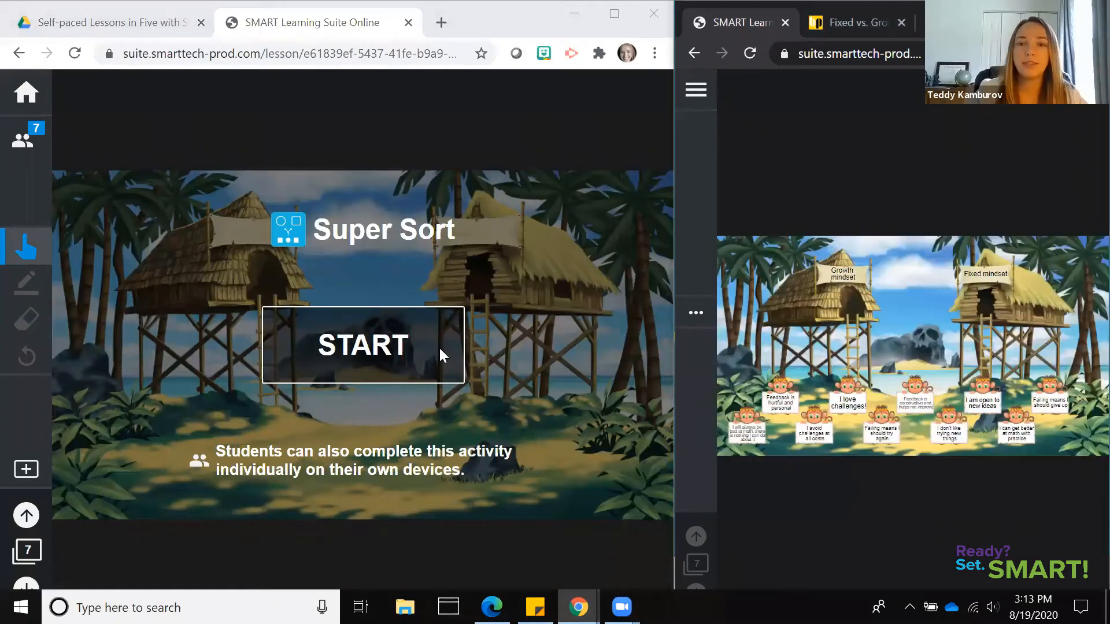
pyautogui.click(440, 354)
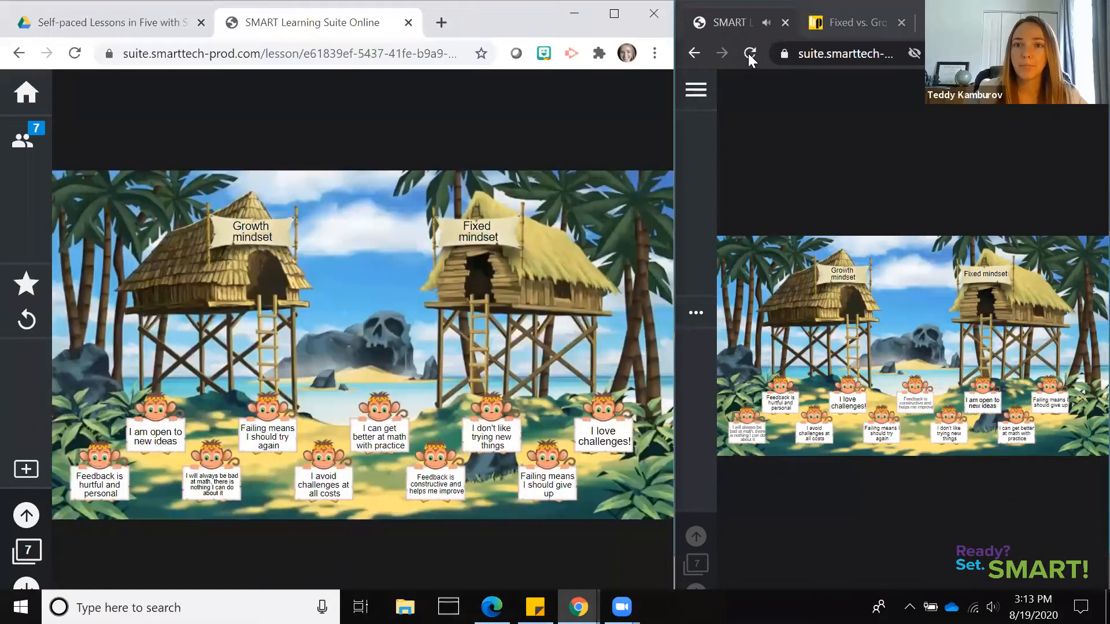
# Mute the SMART Learning Suite site in the student window
pyautogui.rightClick(738, 23)
pyautogui.press('Return')
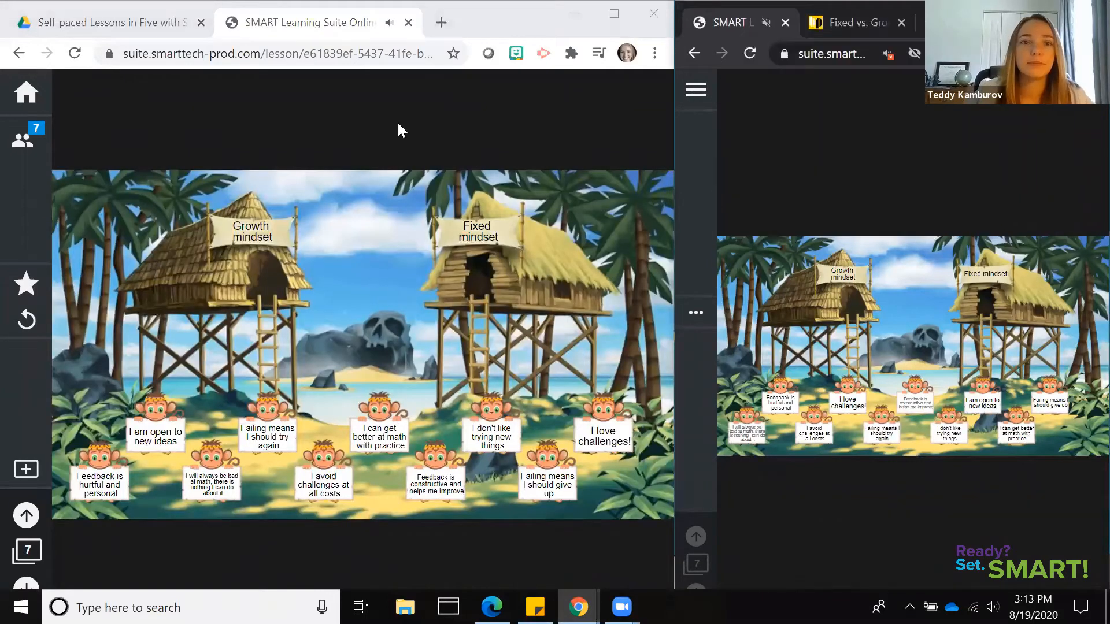
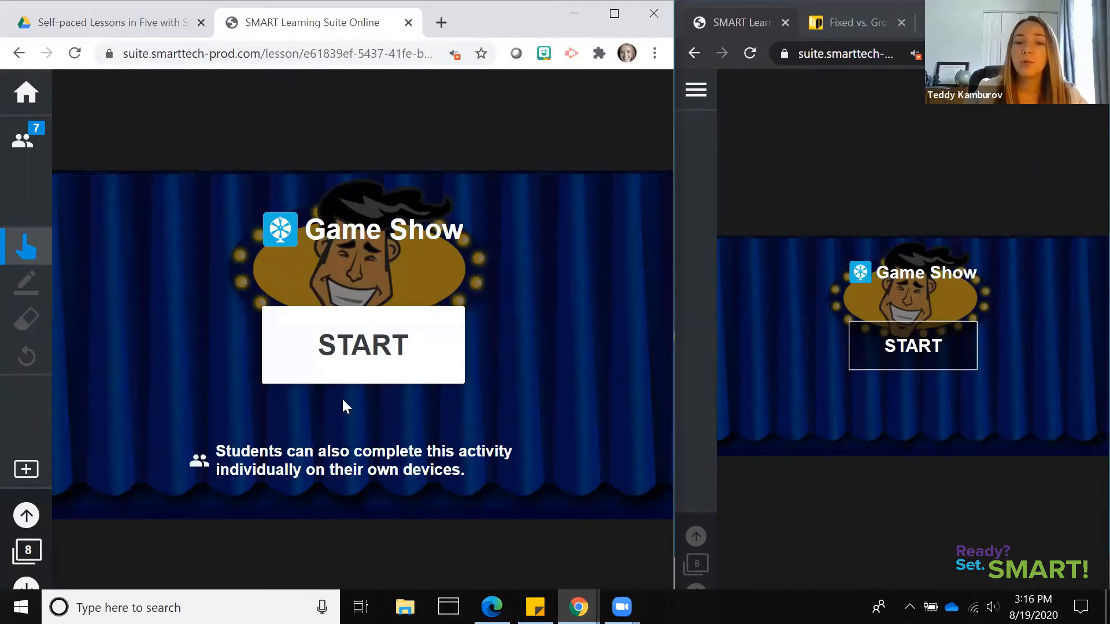
# Start the Game Show activity in the teacher view and play the first team's turn, answering the fixed mindset question with True
pyautogui.click(370, 358)
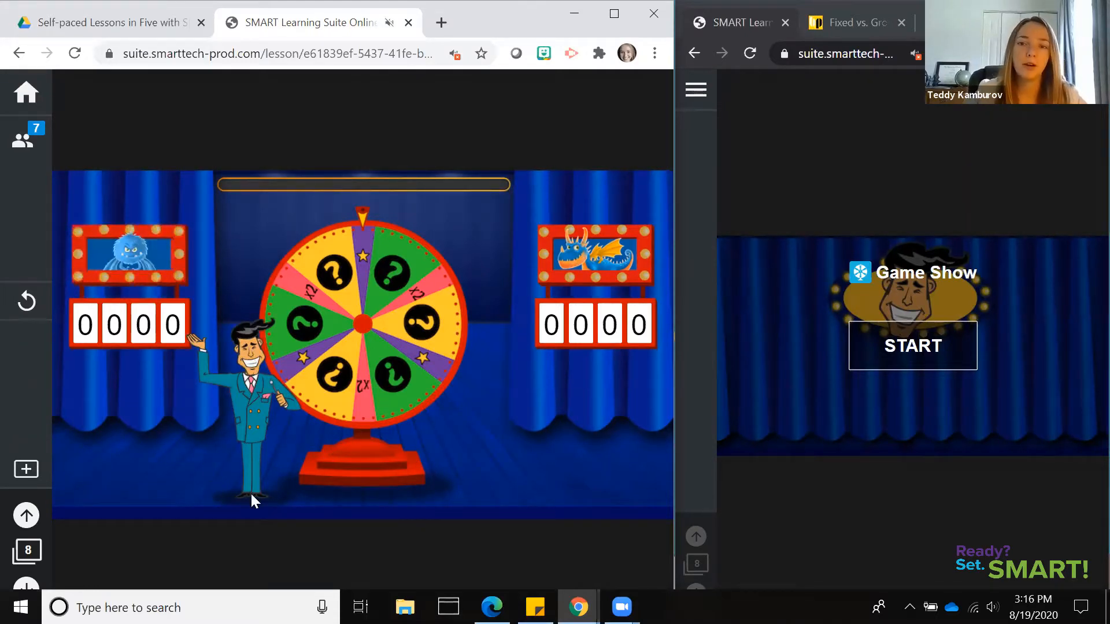
pyautogui.click(349, 355)
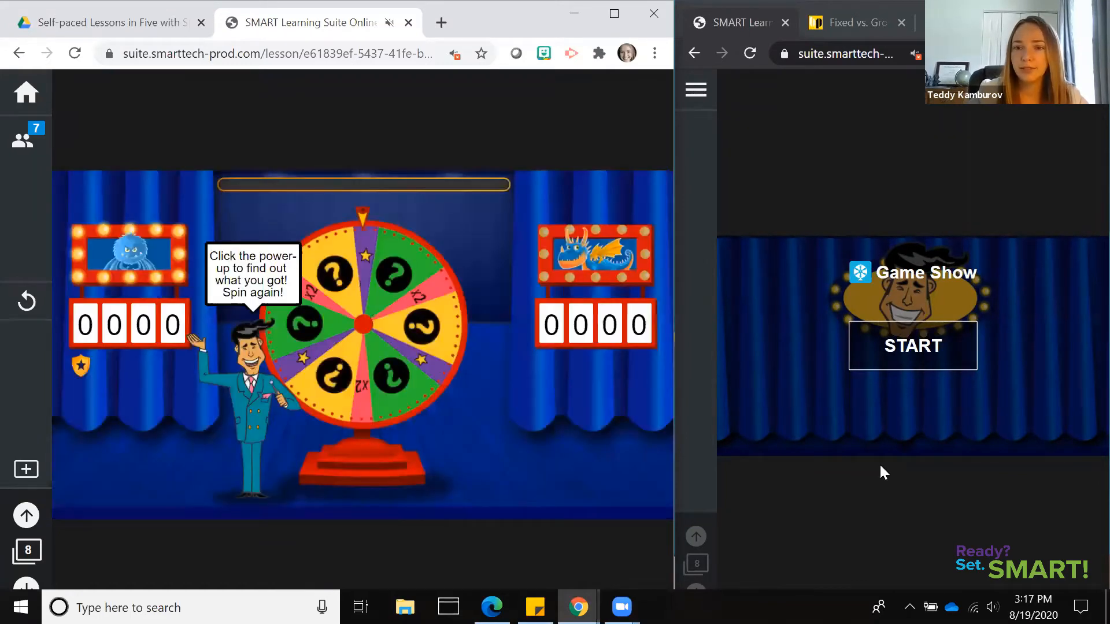
pyautogui.click(363, 433)
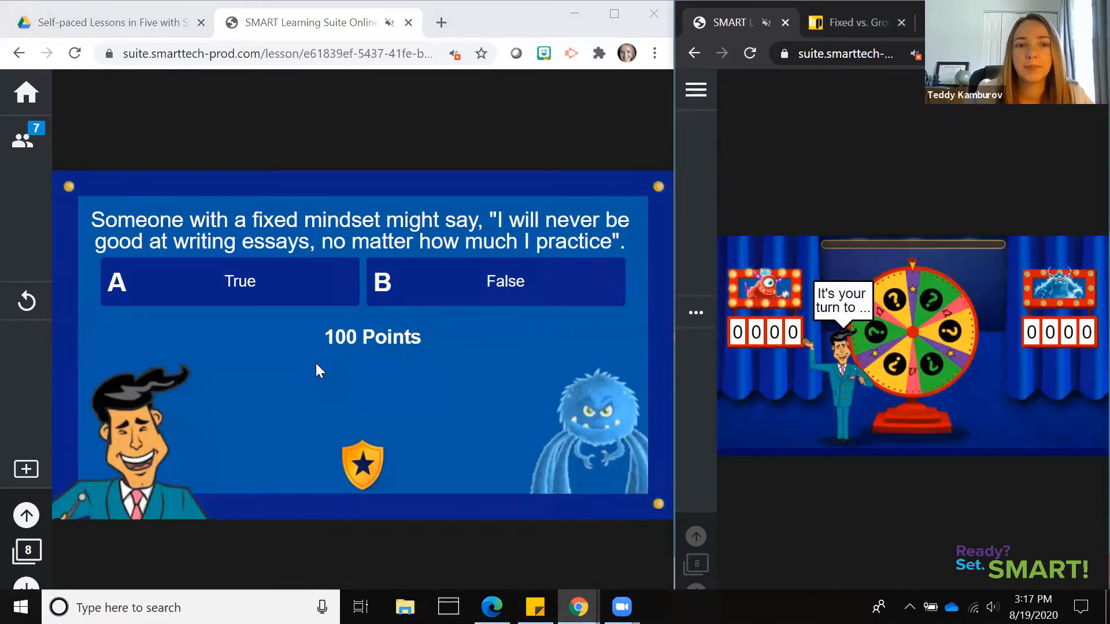
pyautogui.click(287, 295)
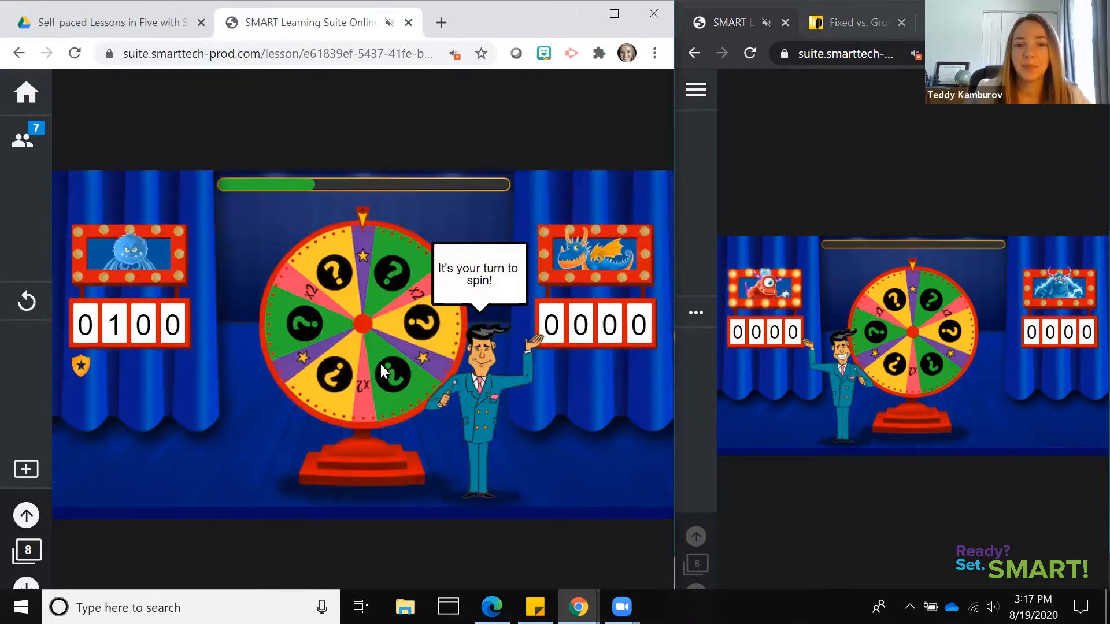
# Play the second team's turn, answering the wheel question with "Giving up easily when faced with a challenge"
pyautogui.click(380, 364)
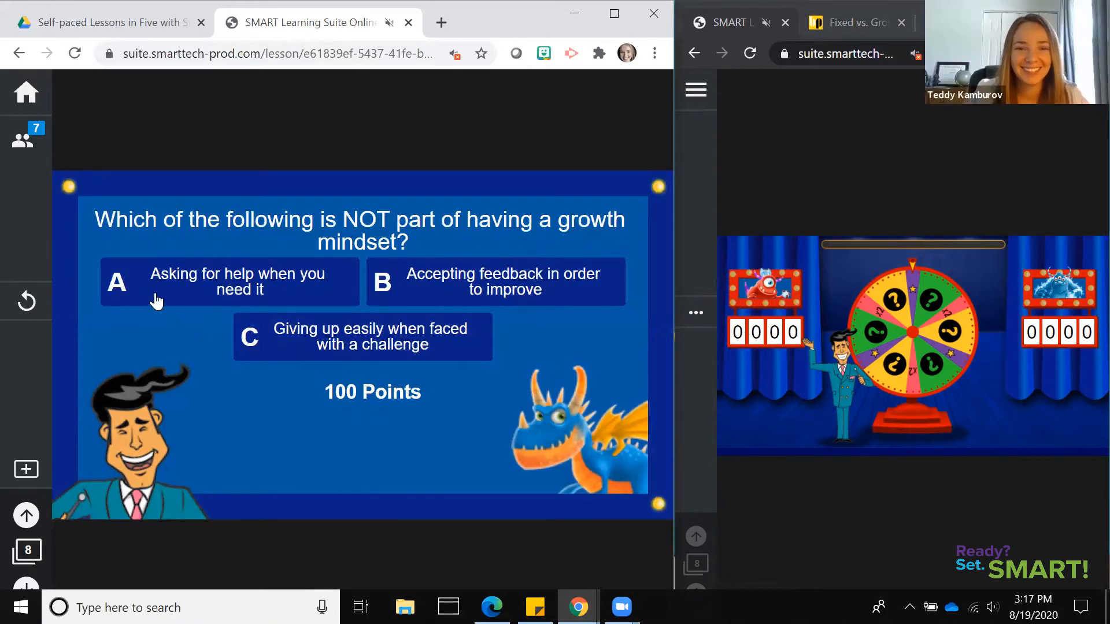
pyautogui.click(436, 338)
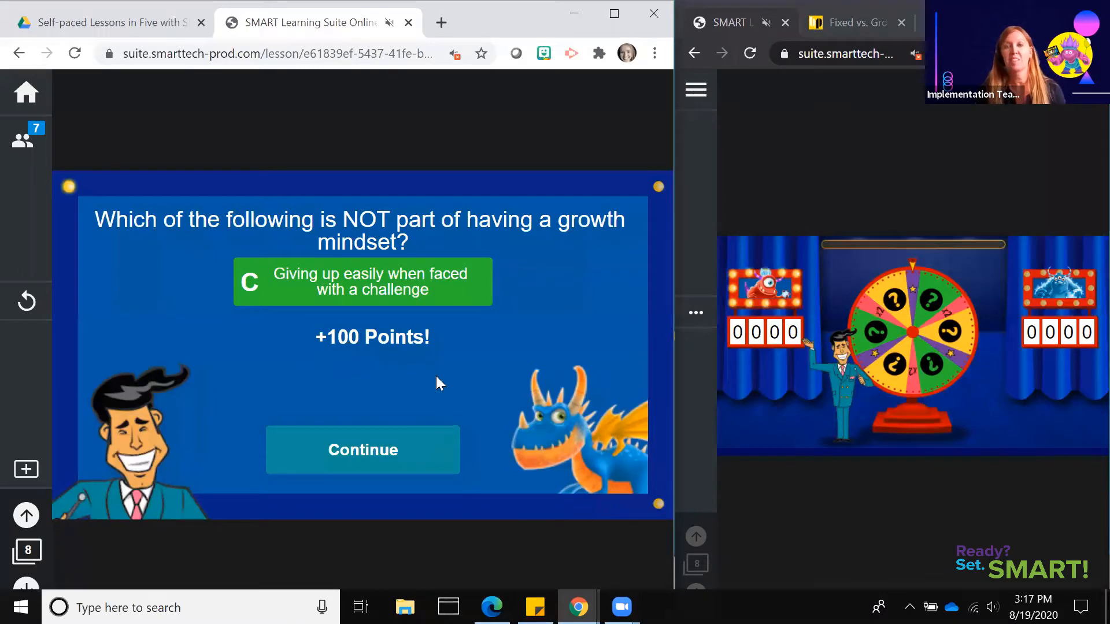
pyautogui.click(427, 376)
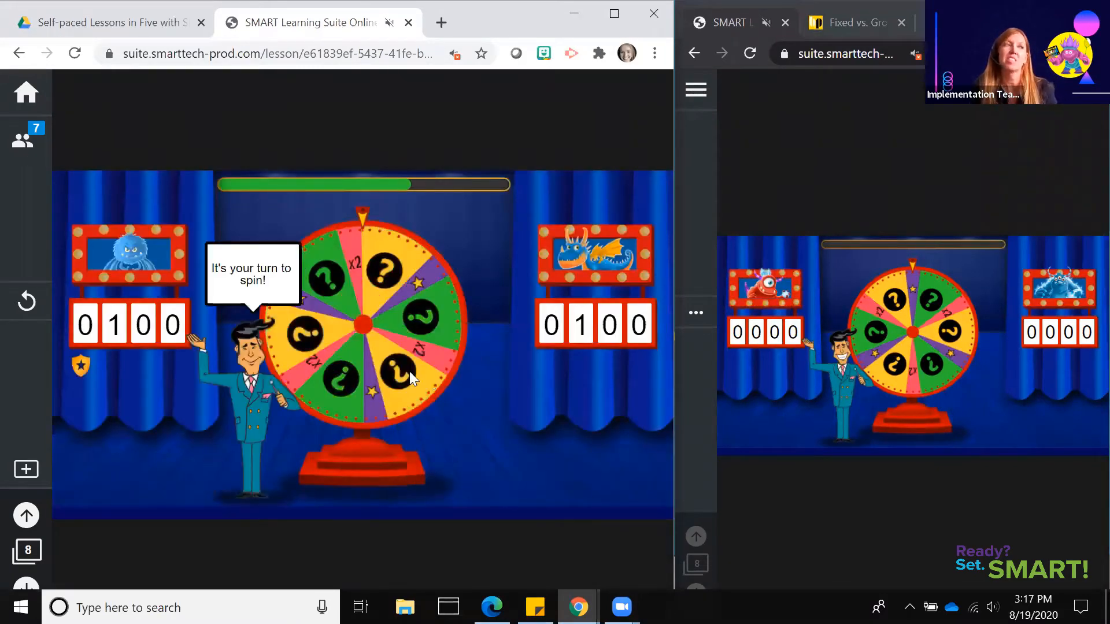
# Play the first team's next turn, answering the growth mindset benefits question with "It can help you learn new things", and finish the game
pyautogui.moveTo(410, 372); pyautogui.dragTo(448, 413)
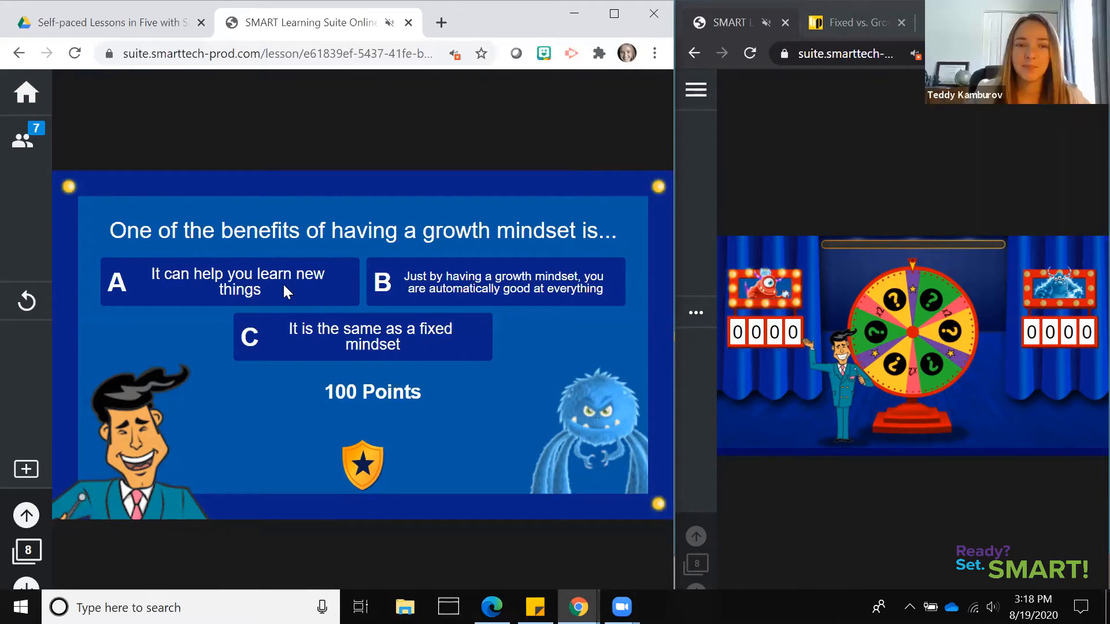
pyautogui.click(348, 451)
pyautogui.click(347, 450)
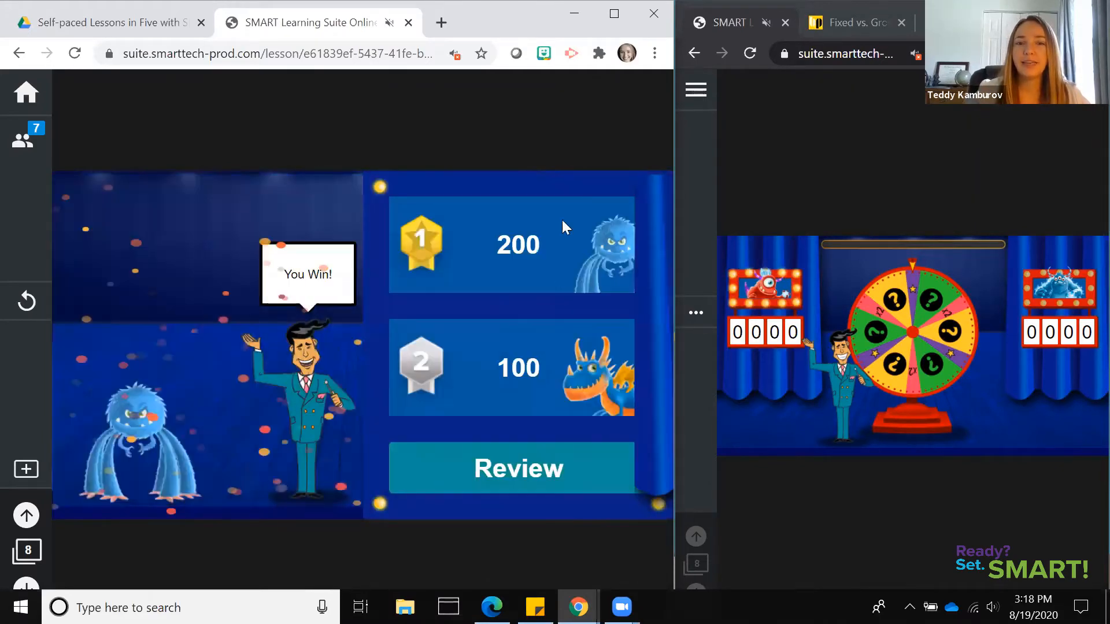
# Review the game's questions and answers from the results page
pyautogui.click(571, 465)
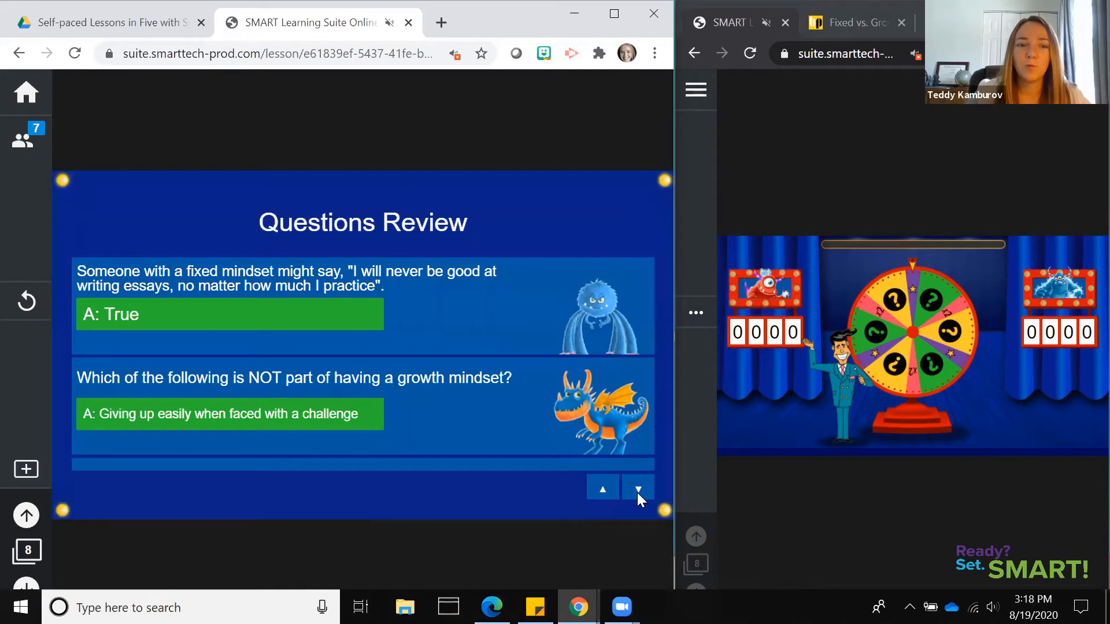
pyautogui.click(638, 490)
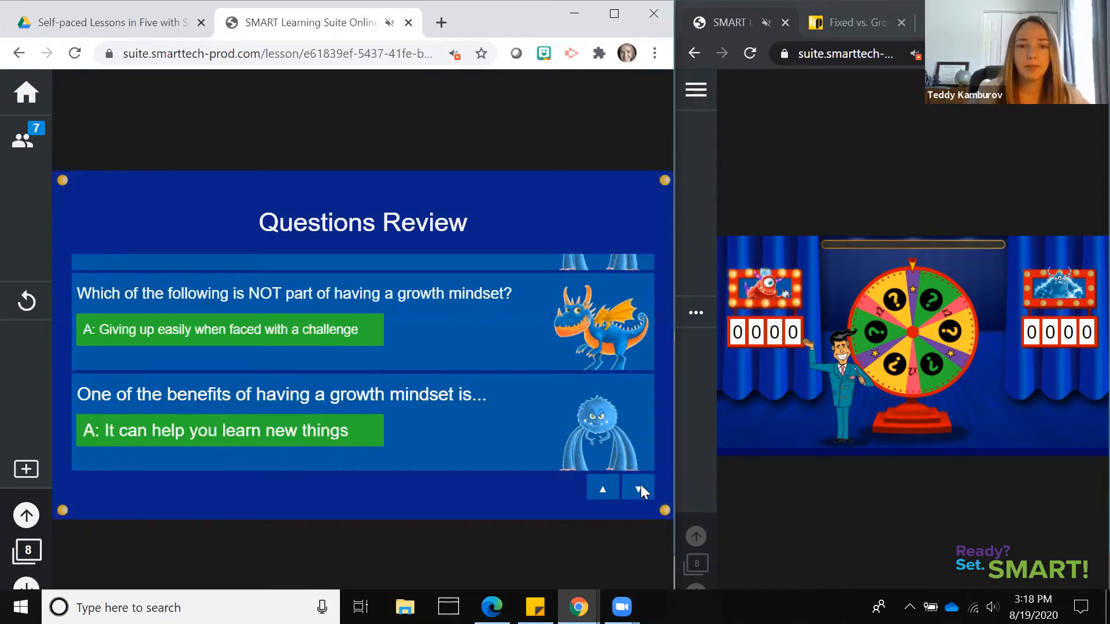
pyautogui.click(601, 489)
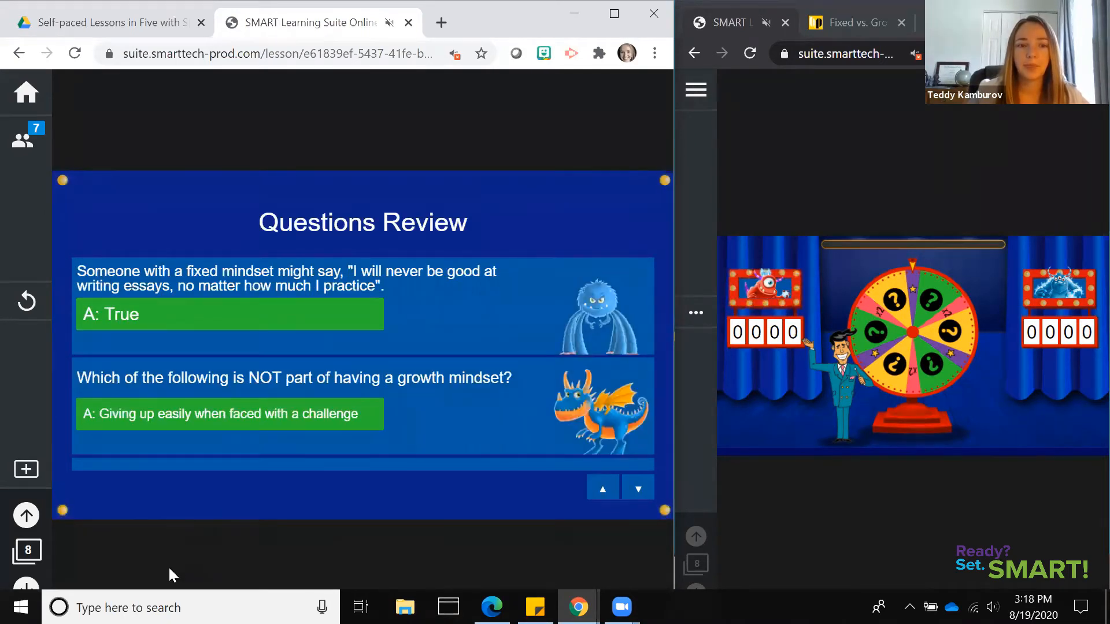
# Advance the lesson to page 9 and convert that page into an Individual Handout Activity
pyautogui.click(23, 585)
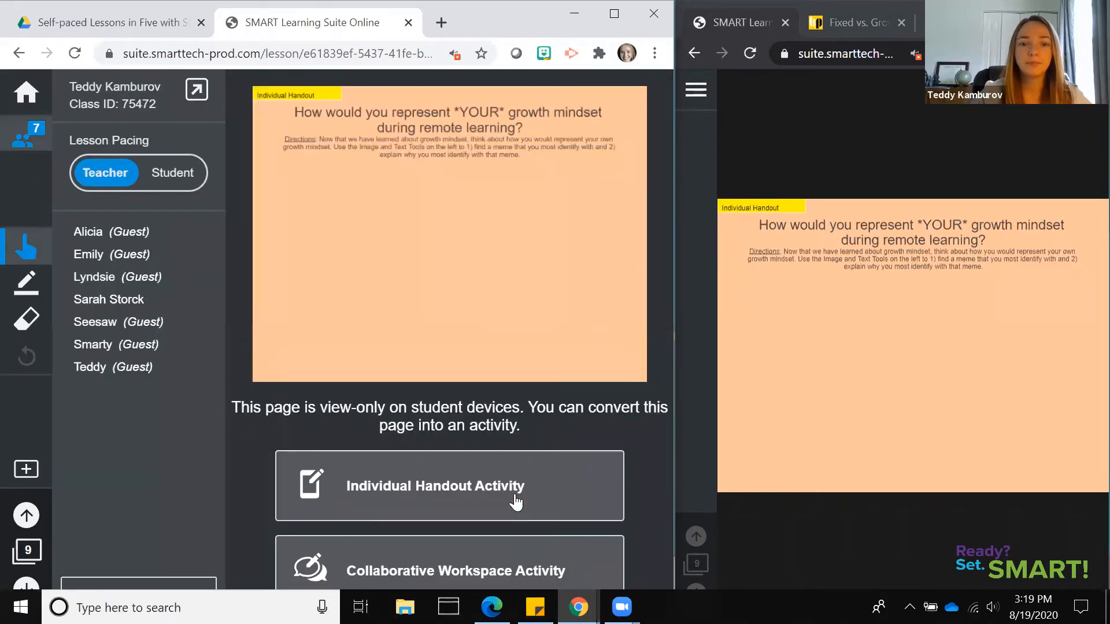
pyautogui.click(515, 494)
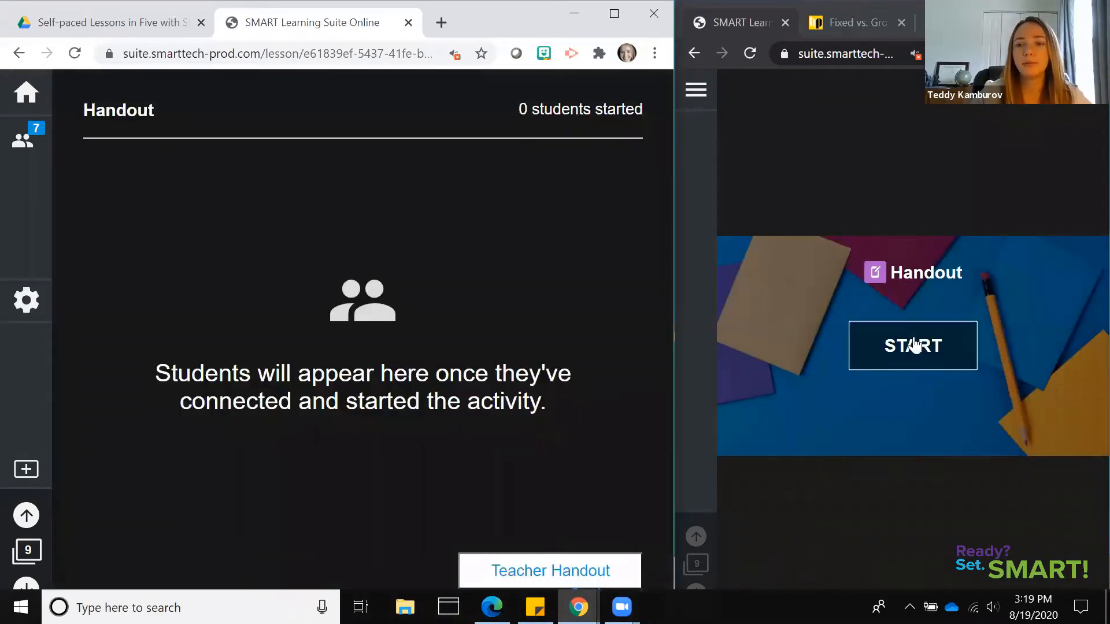
# Start the handout in the student window and open the Teacher Handout in the teacher view
pyautogui.click(914, 353)
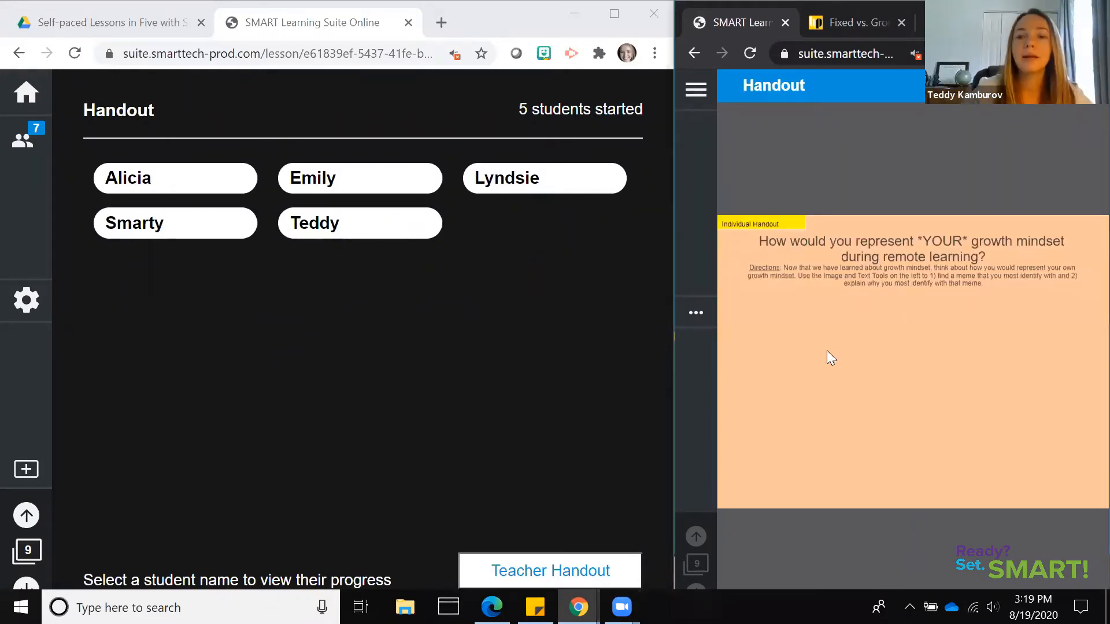
pyautogui.click(599, 565)
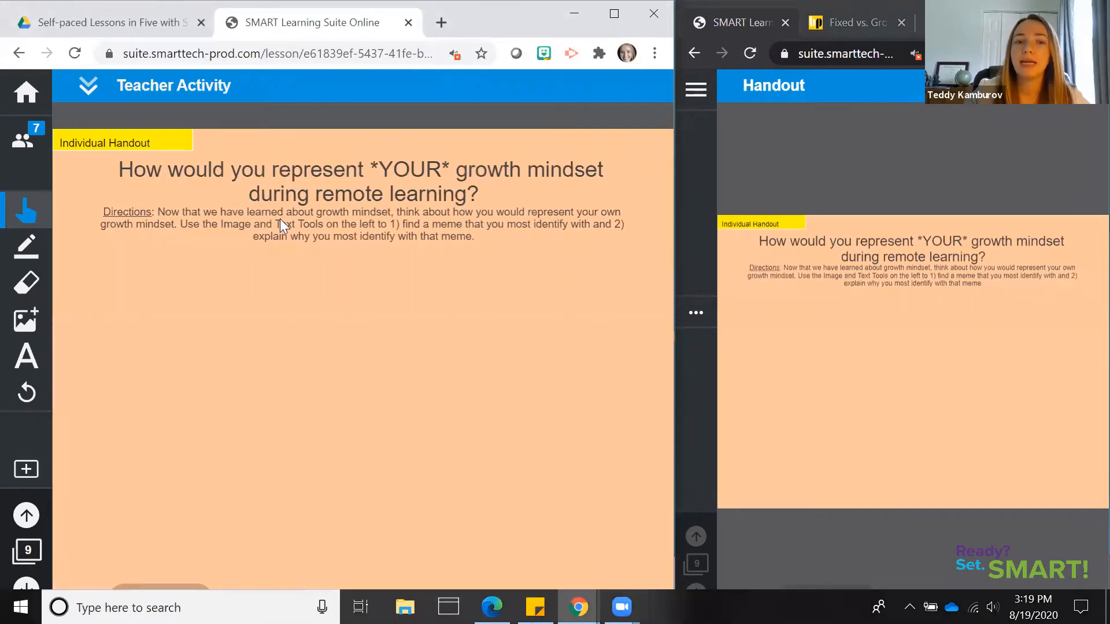
pyautogui.click(26, 360)
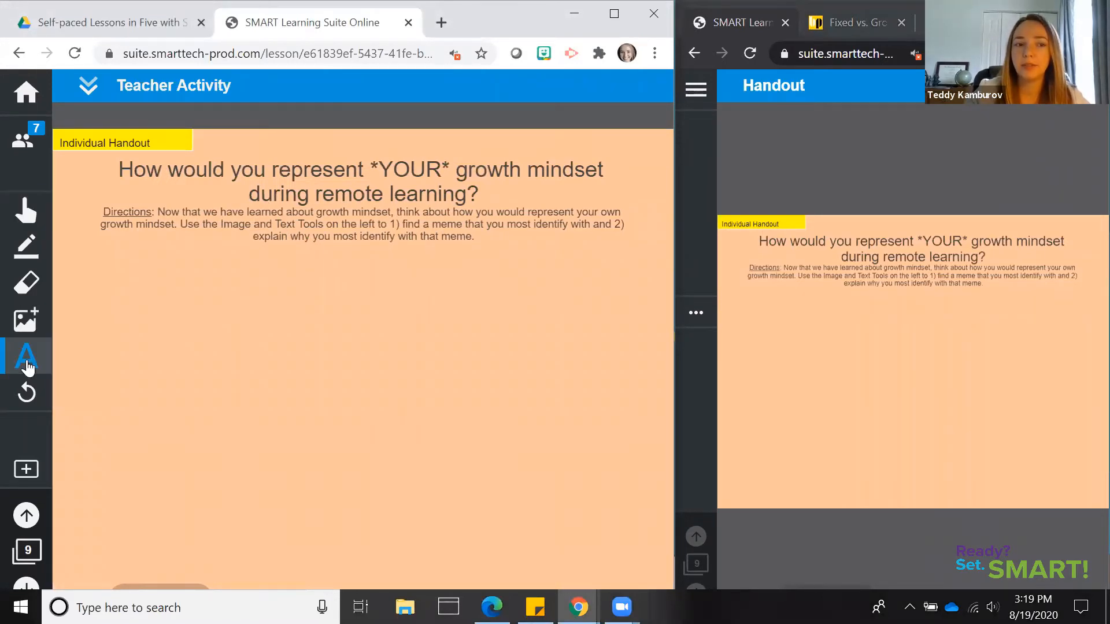
pyautogui.click(29, 323)
pyautogui.click(29, 321)
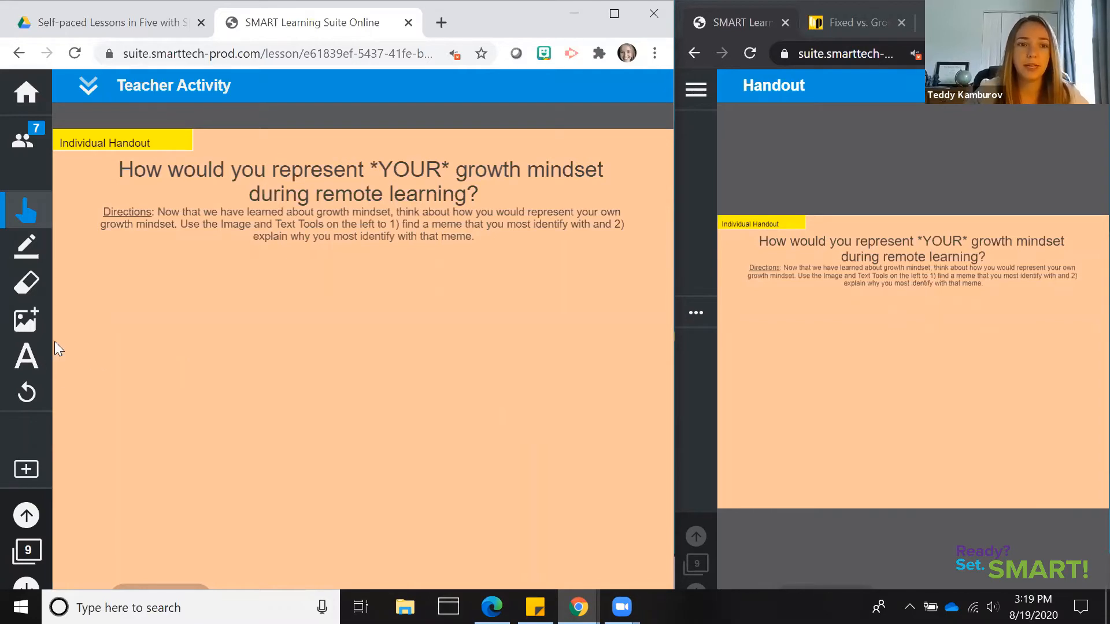
# Search the online images for "growth mindset meme" from the teacher handout
pyautogui.click(30, 325)
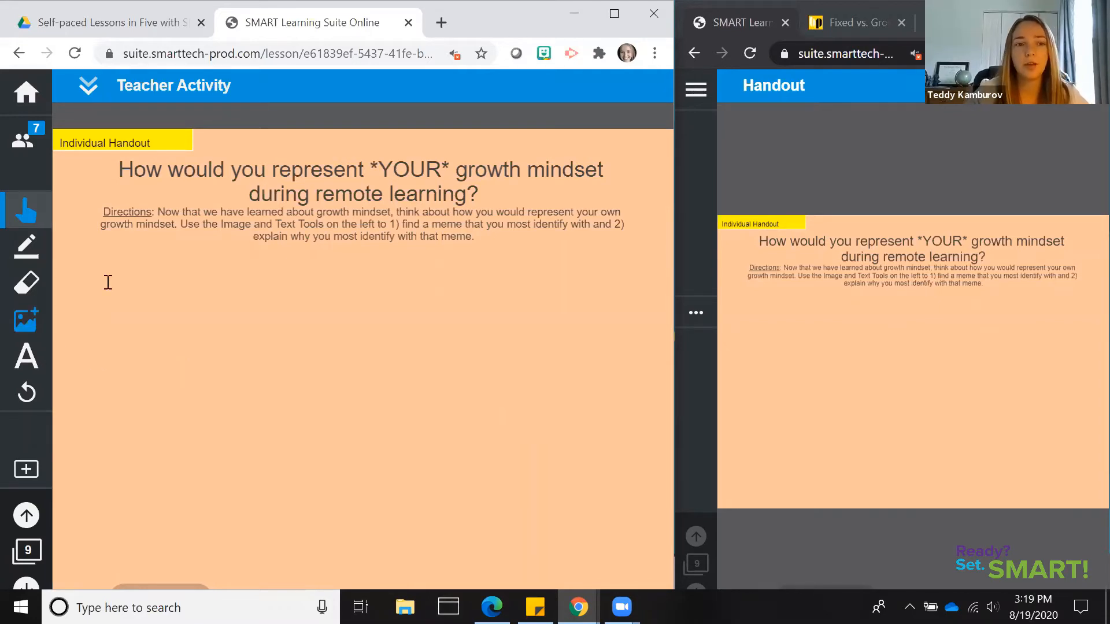
pyautogui.click(182, 280)
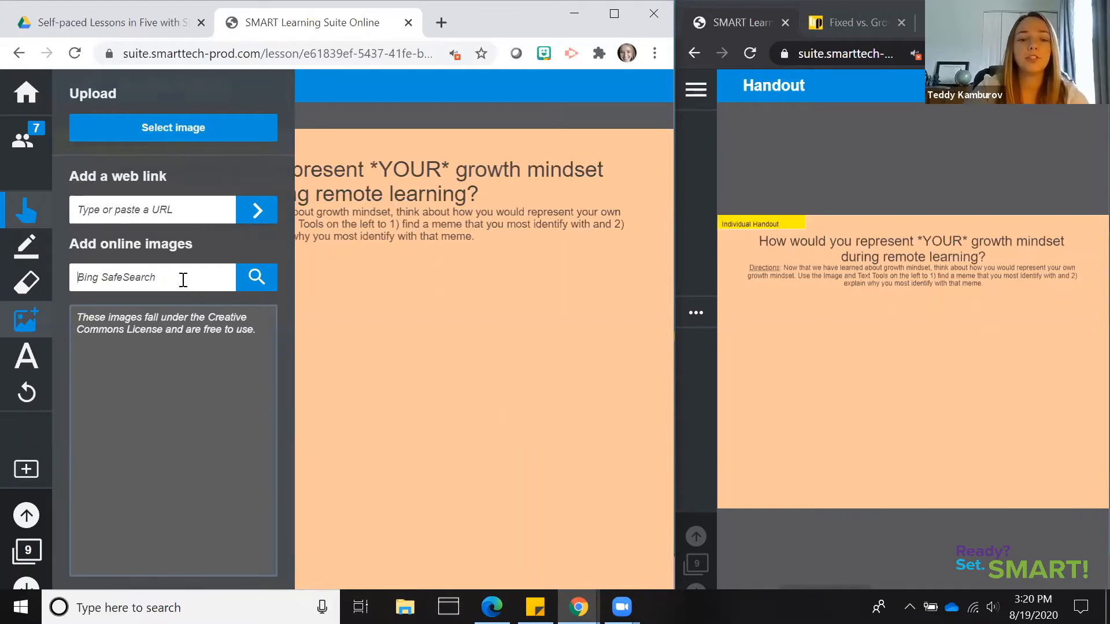
pyautogui.write('growth mindset meme')
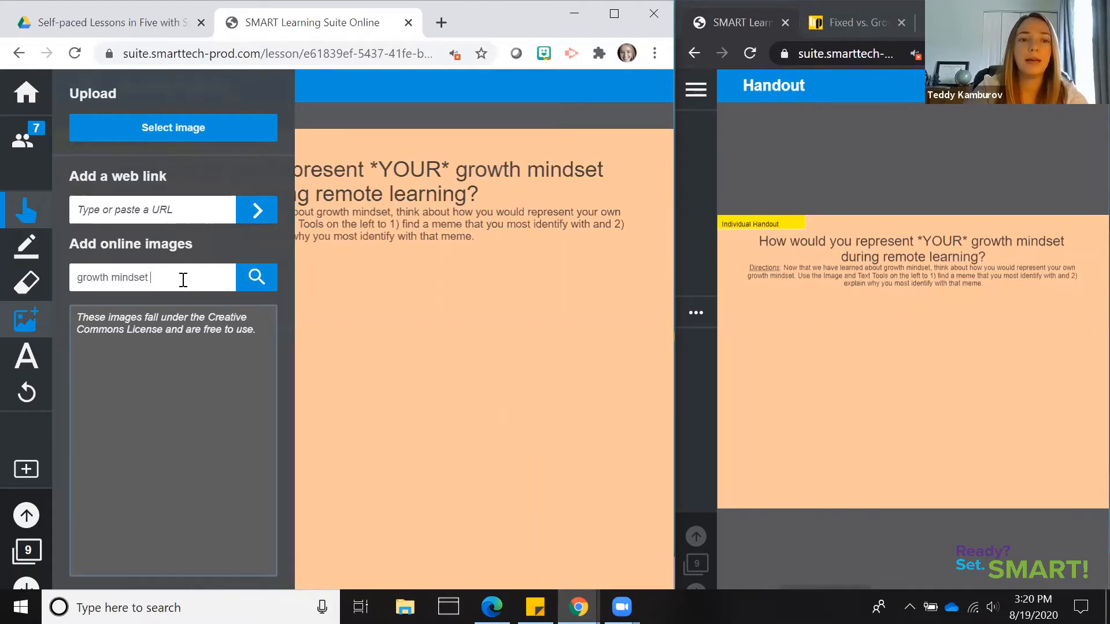
pyautogui.click(264, 285)
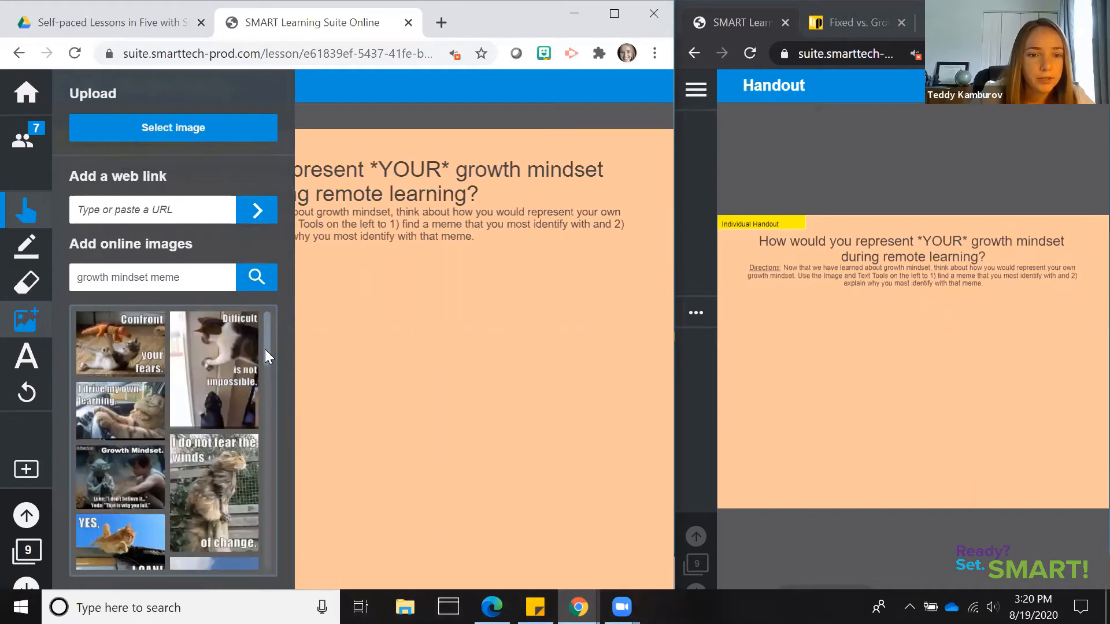
# Insert the "What can I learn next?" cat meme from the image results into the middle of the teacher handout
pyautogui.scroll(-1, 262, 373)
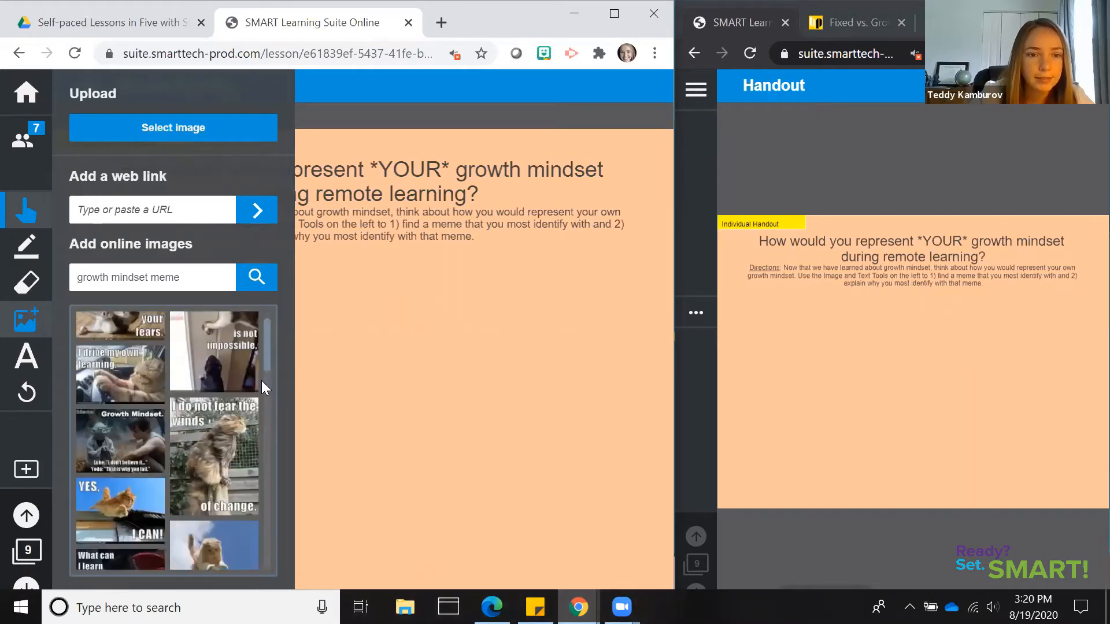
pyautogui.scroll(-3, 262, 383)
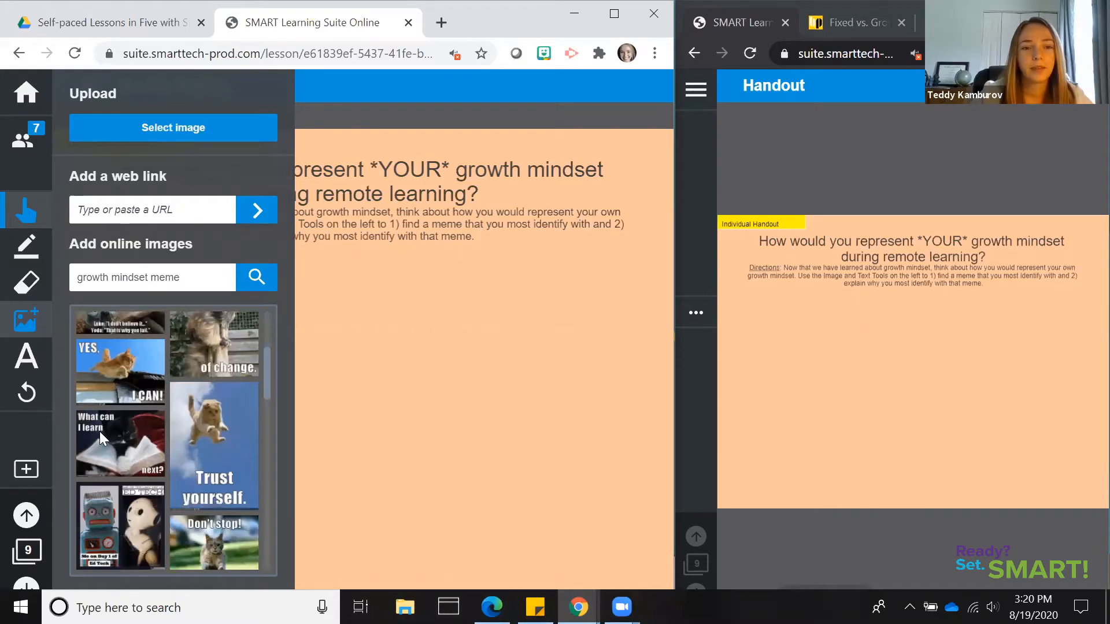
pyautogui.scroll(-1, 100, 431)
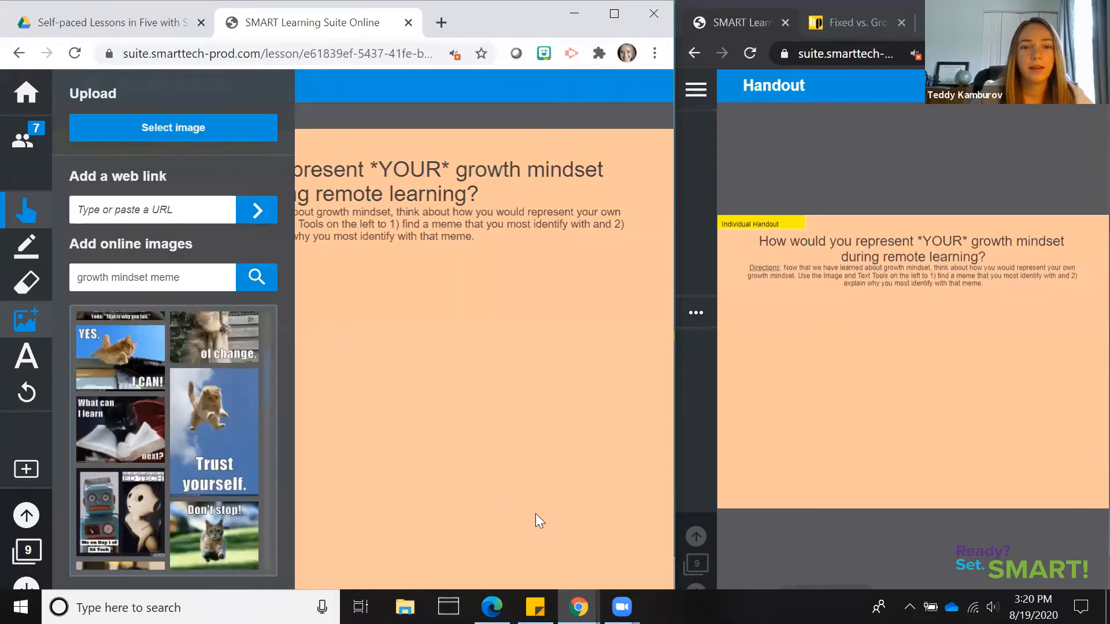
pyautogui.moveTo(419, 392); pyautogui.dragTo(422, 408)
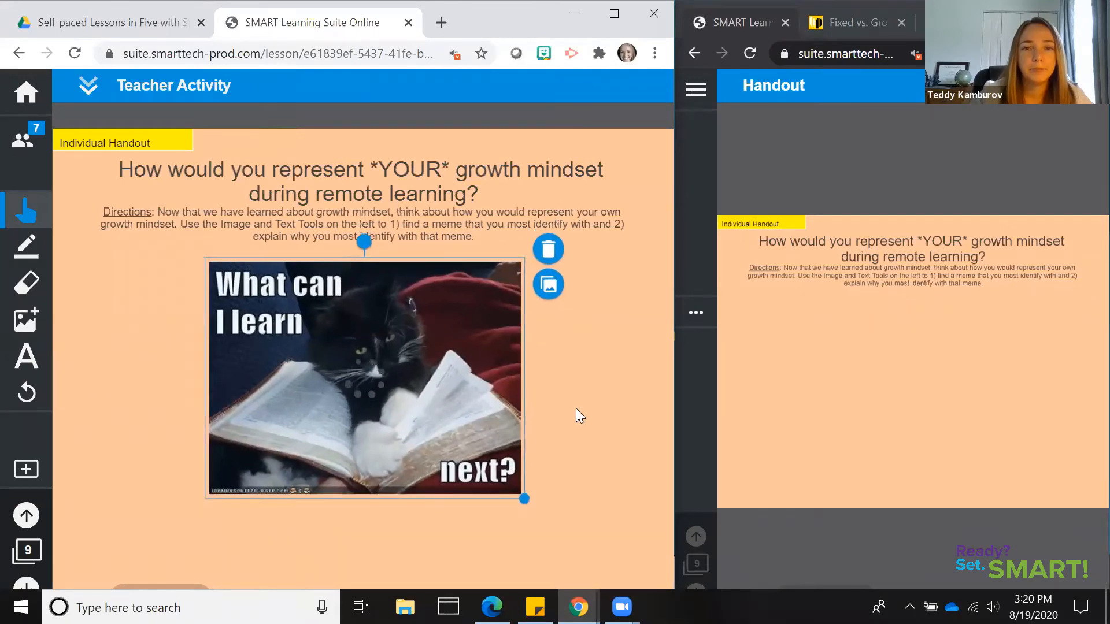
# Add the text "This represents my growth mindset because I like to learn new things." and centre it directly beneath the cat meme
pyautogui.click(31, 370)
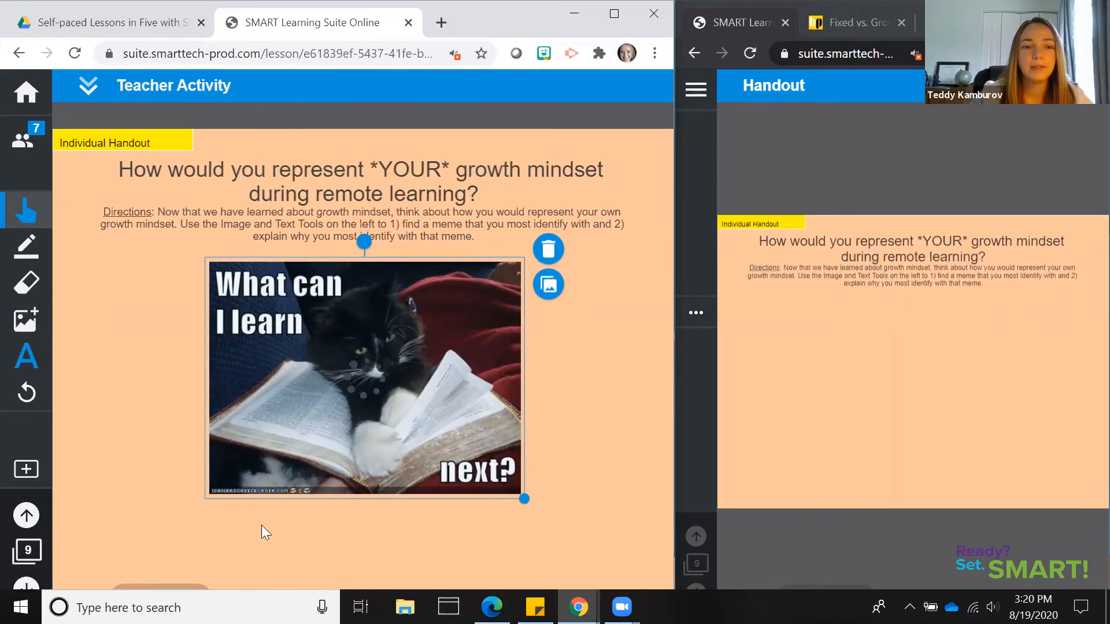
pyautogui.click(361, 535)
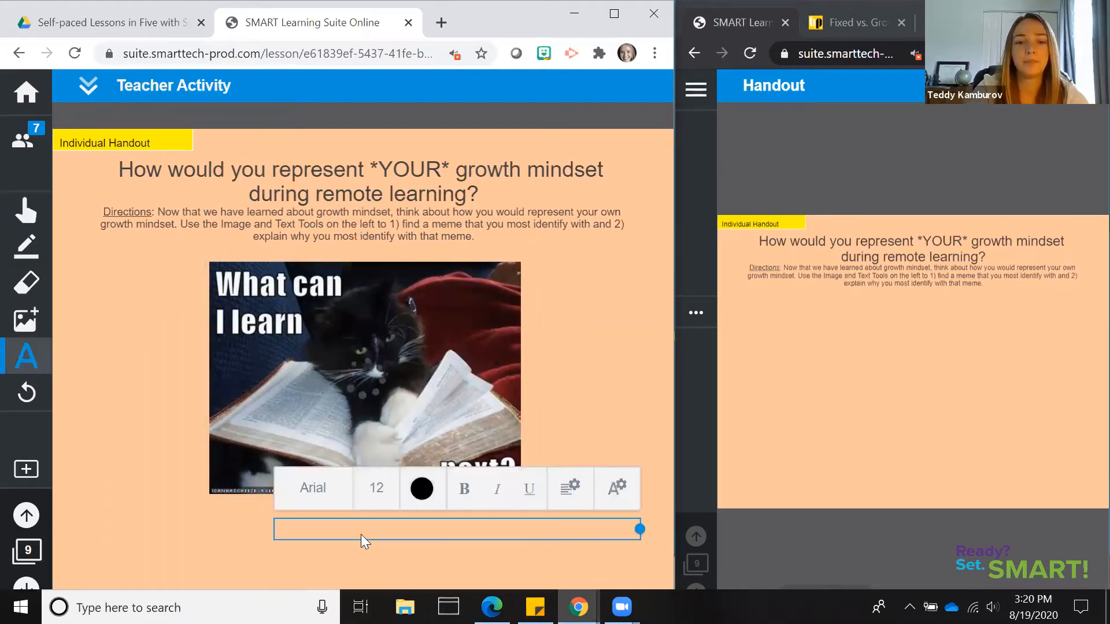
pyautogui.write('This represe')
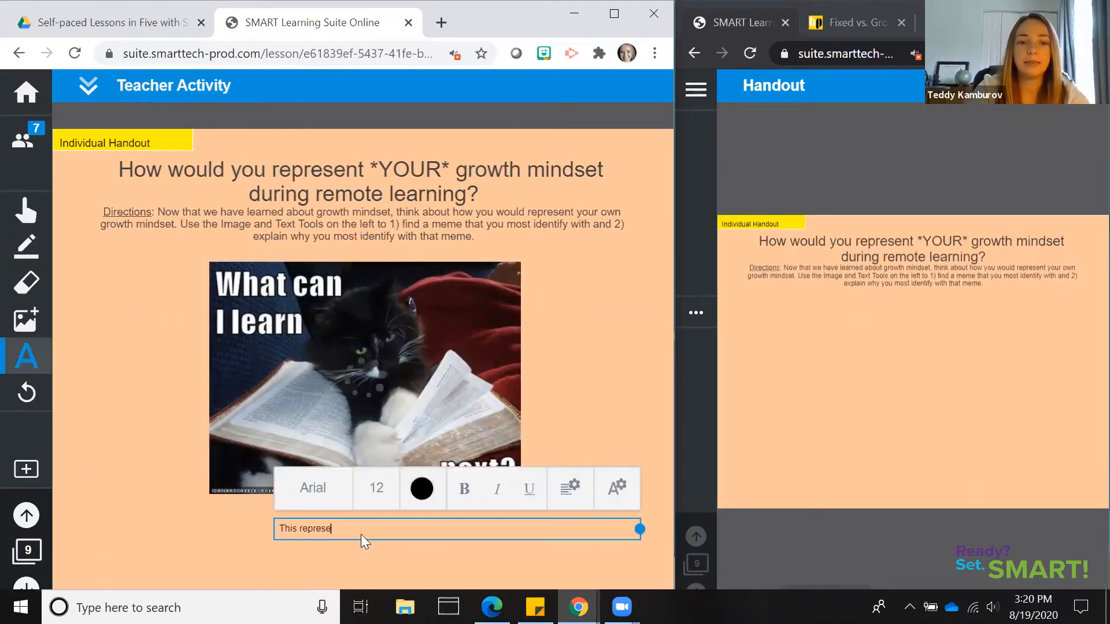
pyautogui.write('nts my growth ')
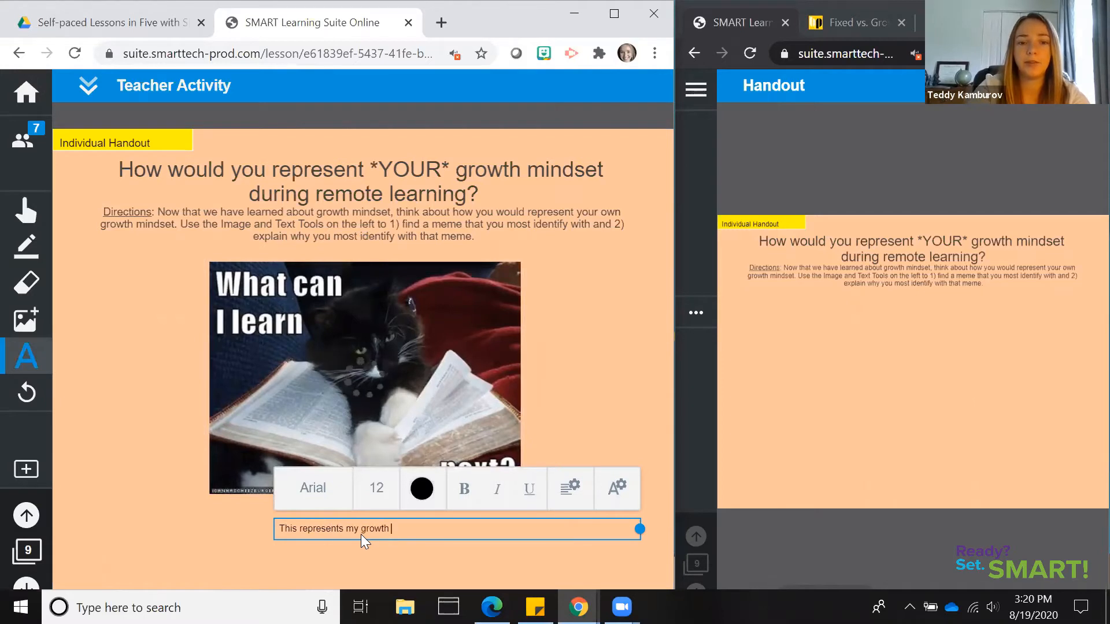
pyautogui.write('mindset becas')
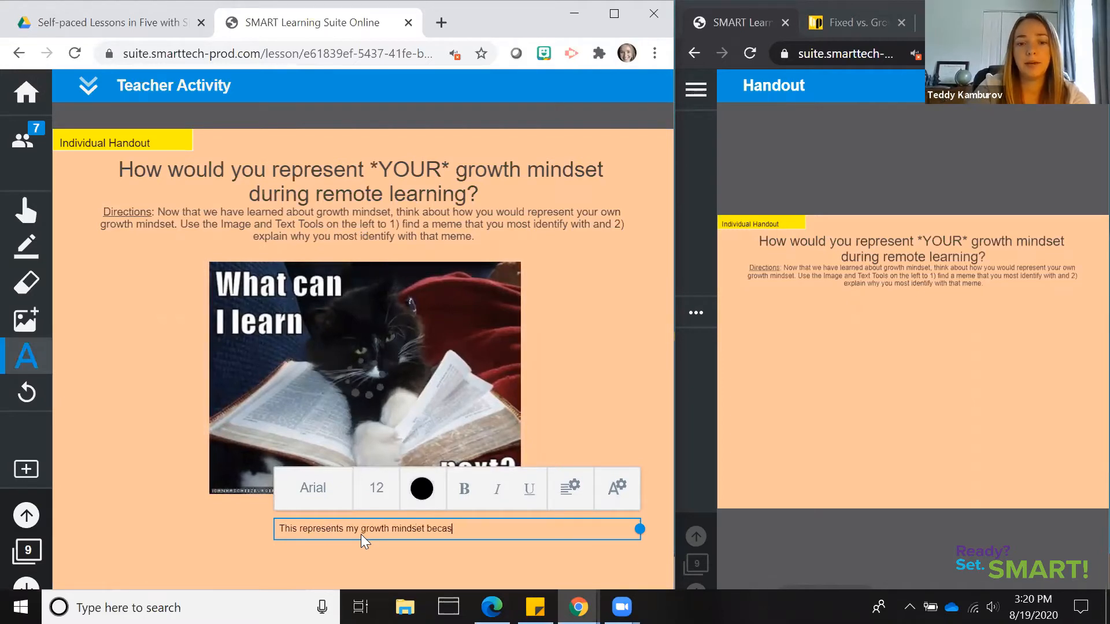
pyautogui.press('BackSpace')
pyautogui.write('use I lik eto')
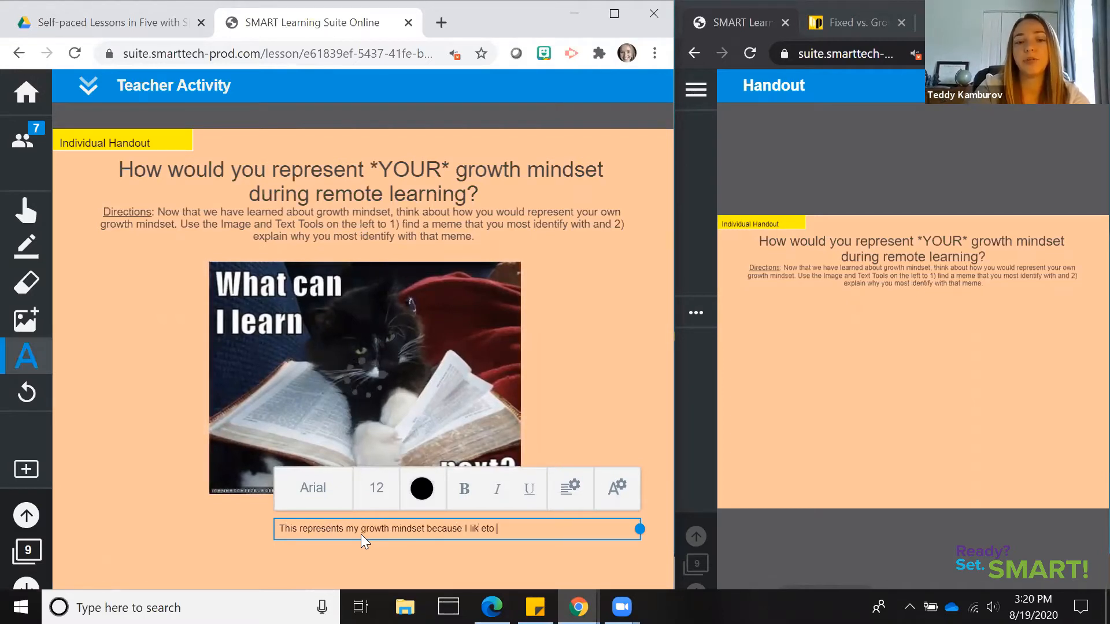
pyautogui.press('BackSpace')
pyautogui.press('BackSpace')
pyautogui.press('BackSpace')
pyautogui.write('e to learn ')
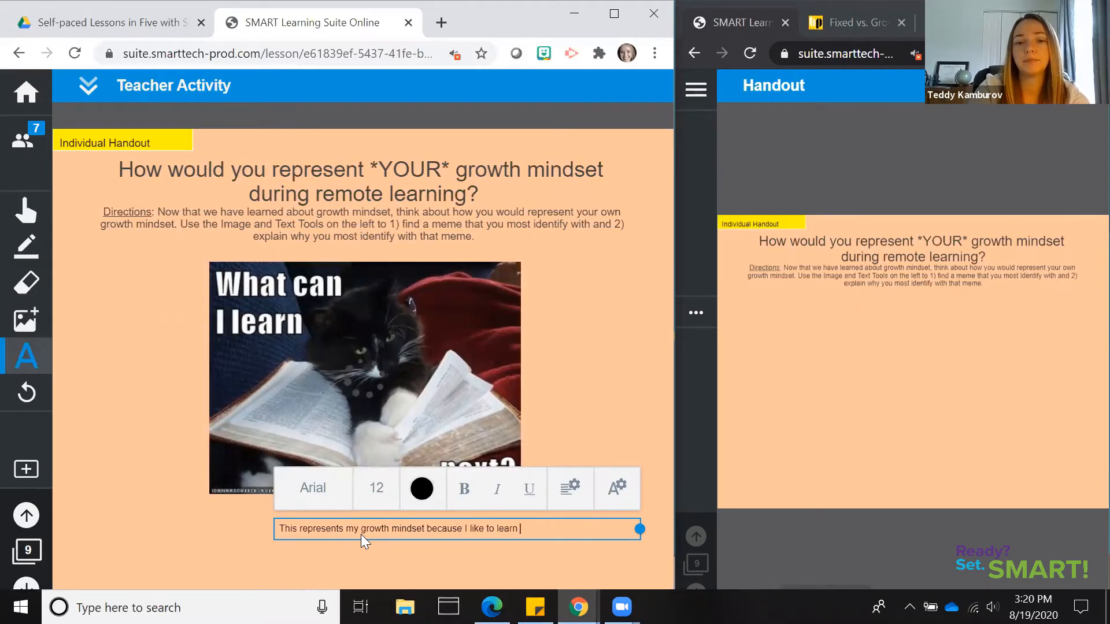
pyautogui.write('new things.')
pyautogui.click(240, 519)
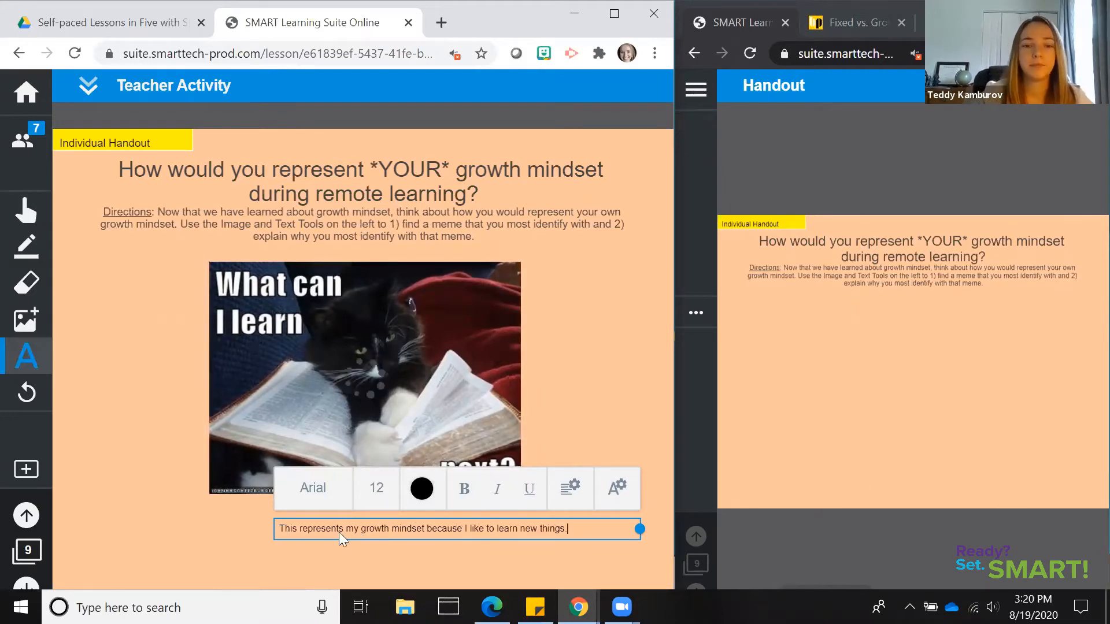
pyautogui.moveTo(286, 521); pyautogui.dragTo(284, 512)
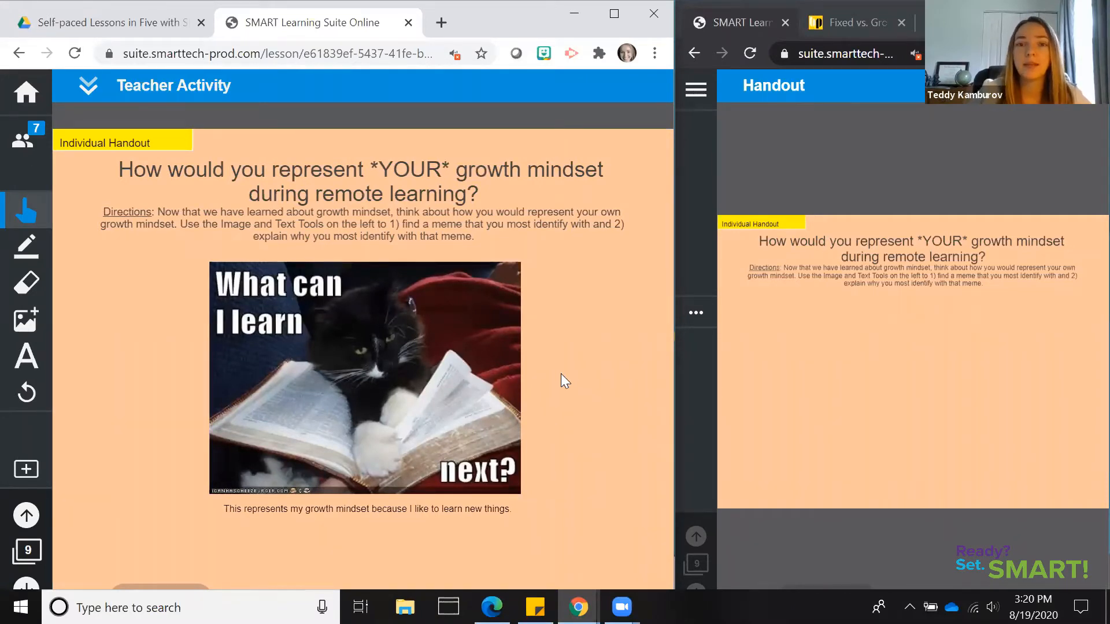
# Open Seesaw's handout from the student list, draw a green check mark beside the cat meme, and return to the list
pyautogui.click(88, 87)
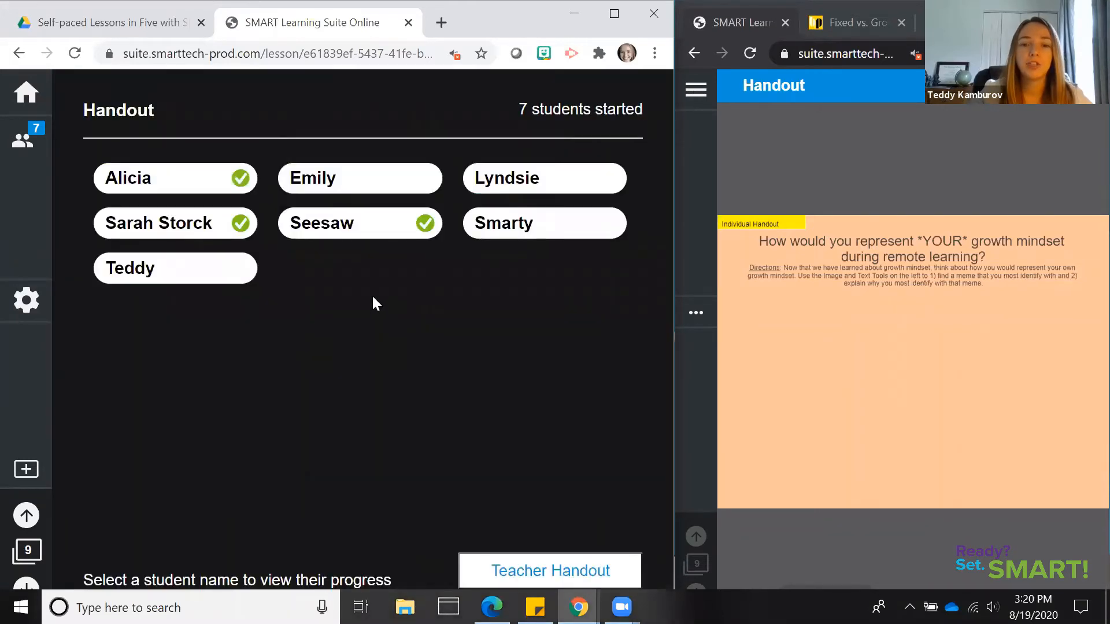
pyautogui.click(367, 227)
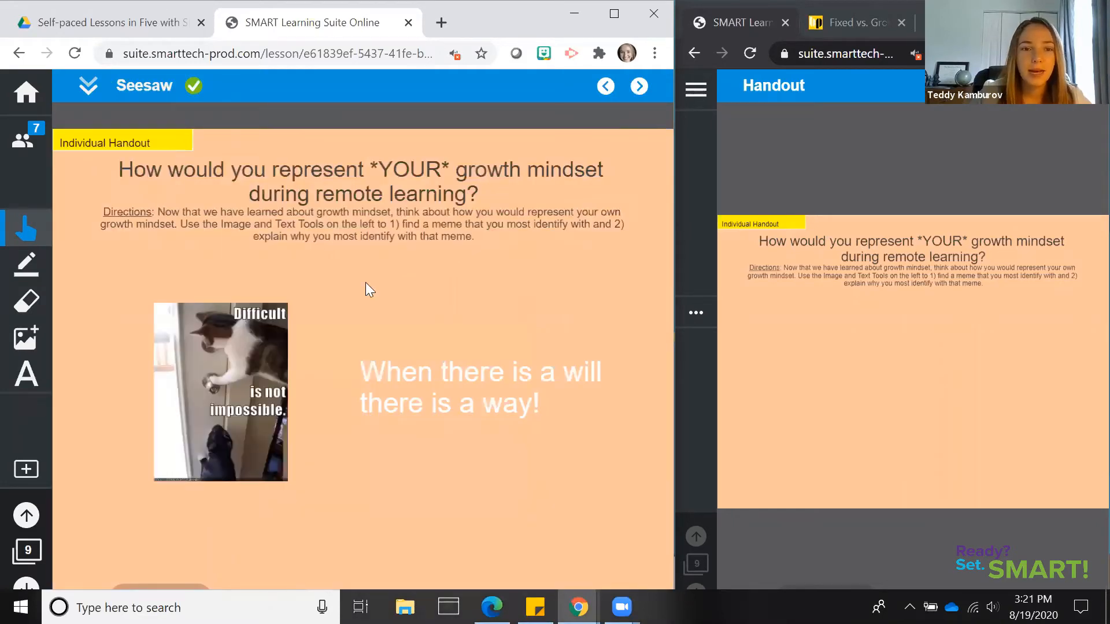
pyautogui.click(25, 266)
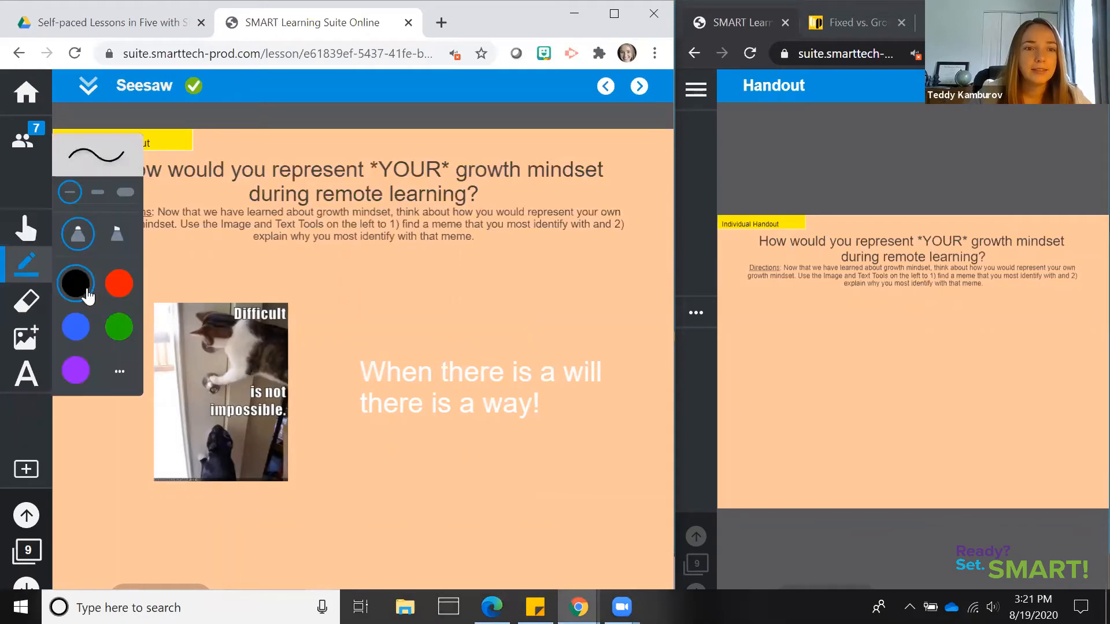
pyautogui.click(119, 327)
pyautogui.moveTo(300, 298); pyautogui.dragTo(388, 260)
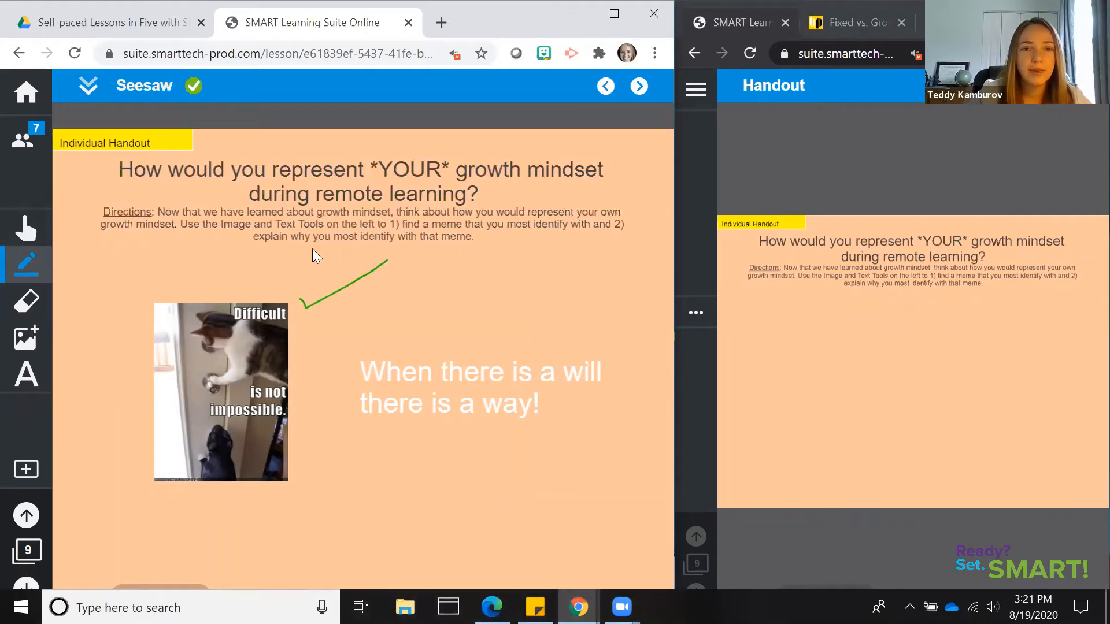
pyautogui.click(88, 90)
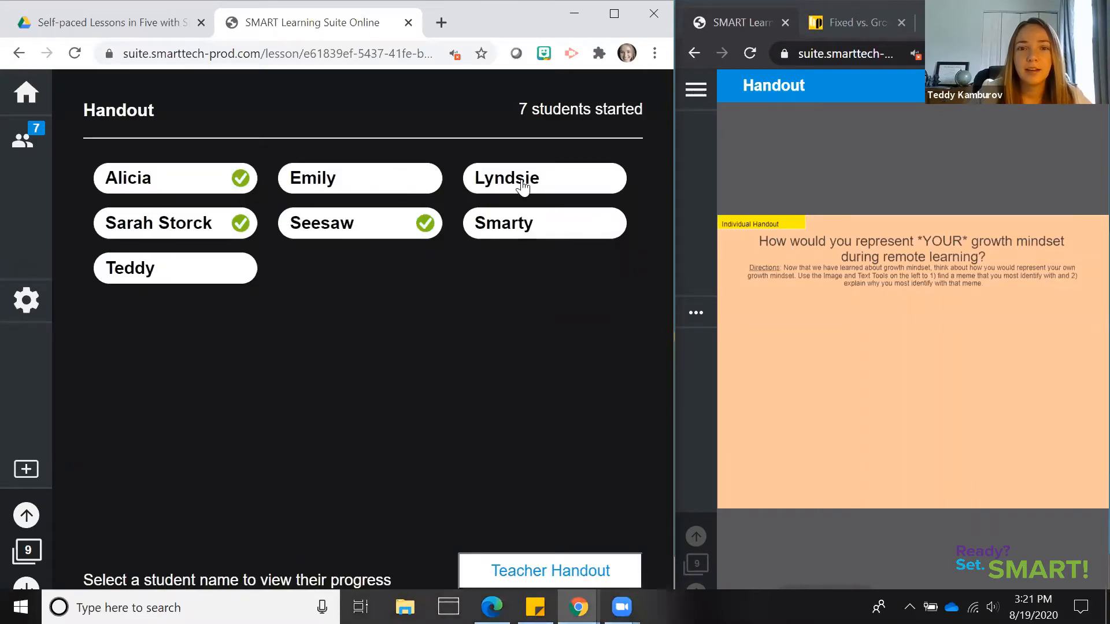
# Draw a blue check mark beside the "Persevere in severity." cat meme on that student's handout and return to the student list
pyautogui.click(522, 184)
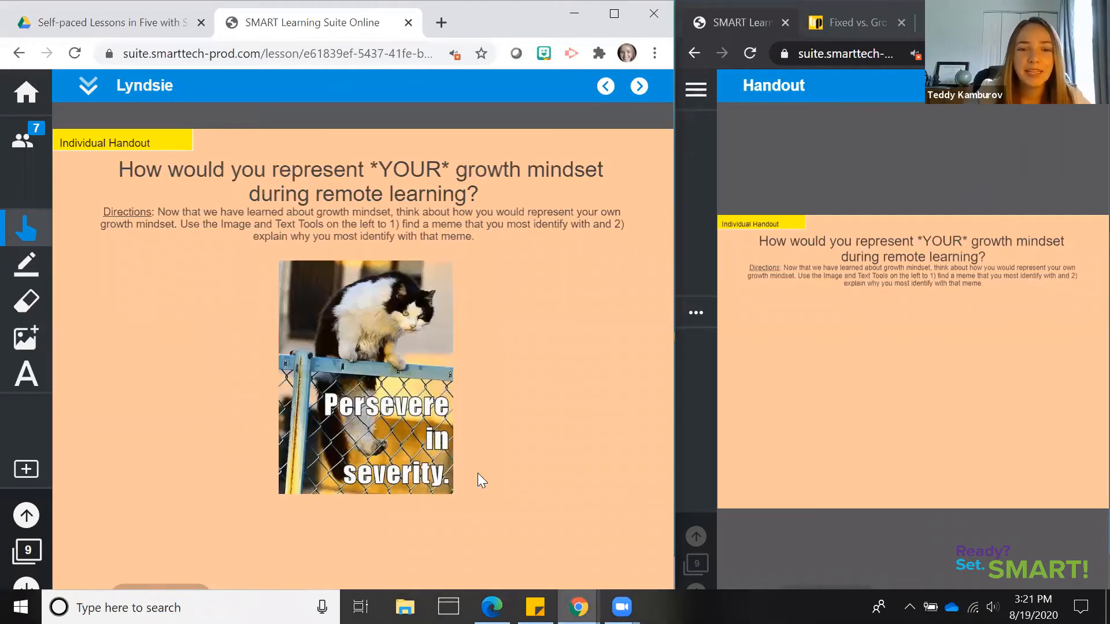
pyautogui.moveTo(478, 473); pyautogui.dragTo(549, 409)
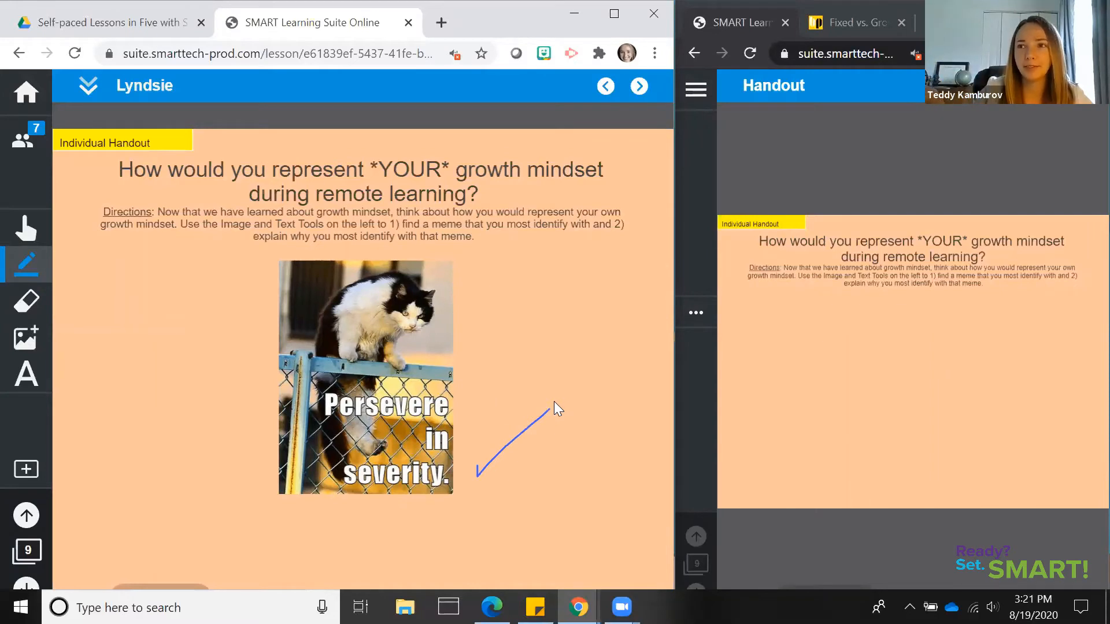
pyautogui.click(82, 89)
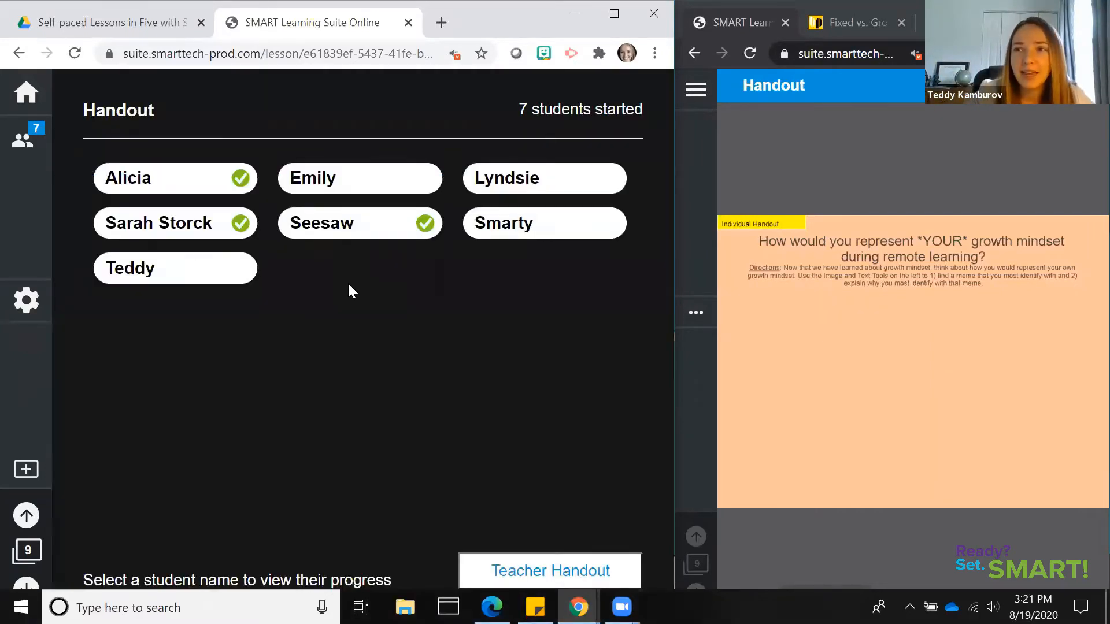
# Review the student handout with the stressed-out cat meme and advance the lesson to page 11
pyautogui.click(177, 184)
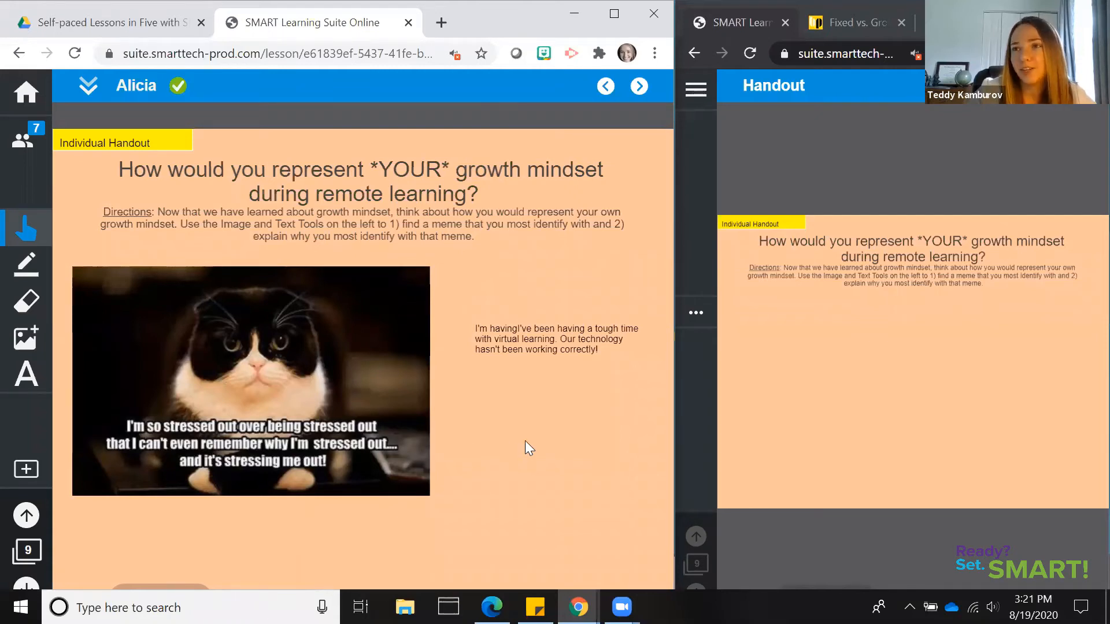
pyautogui.click(89, 88)
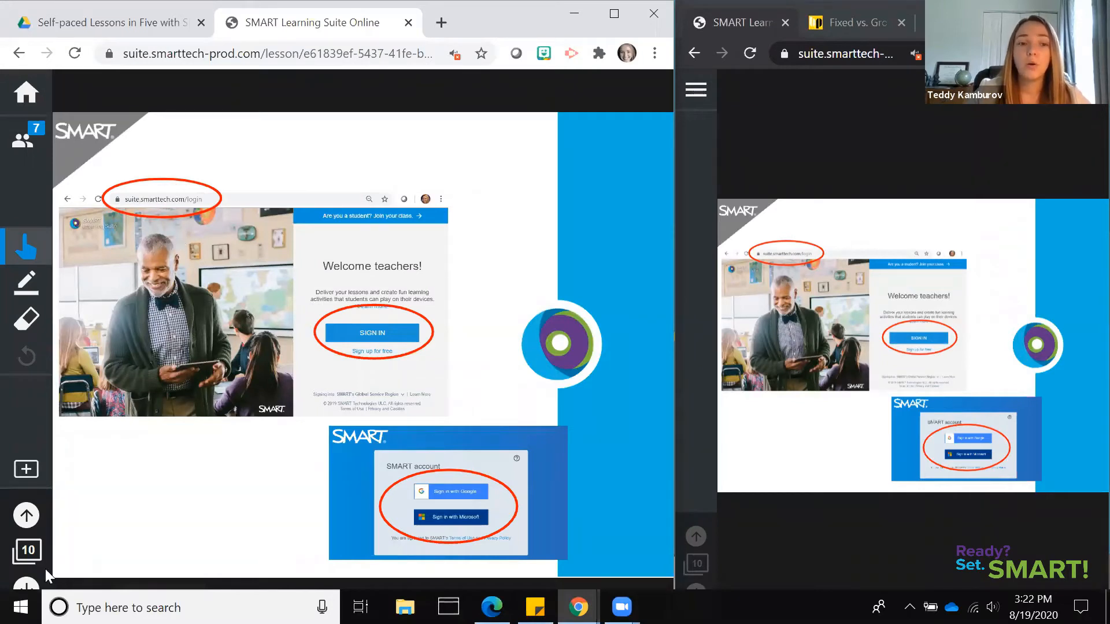
pyautogui.click(30, 583)
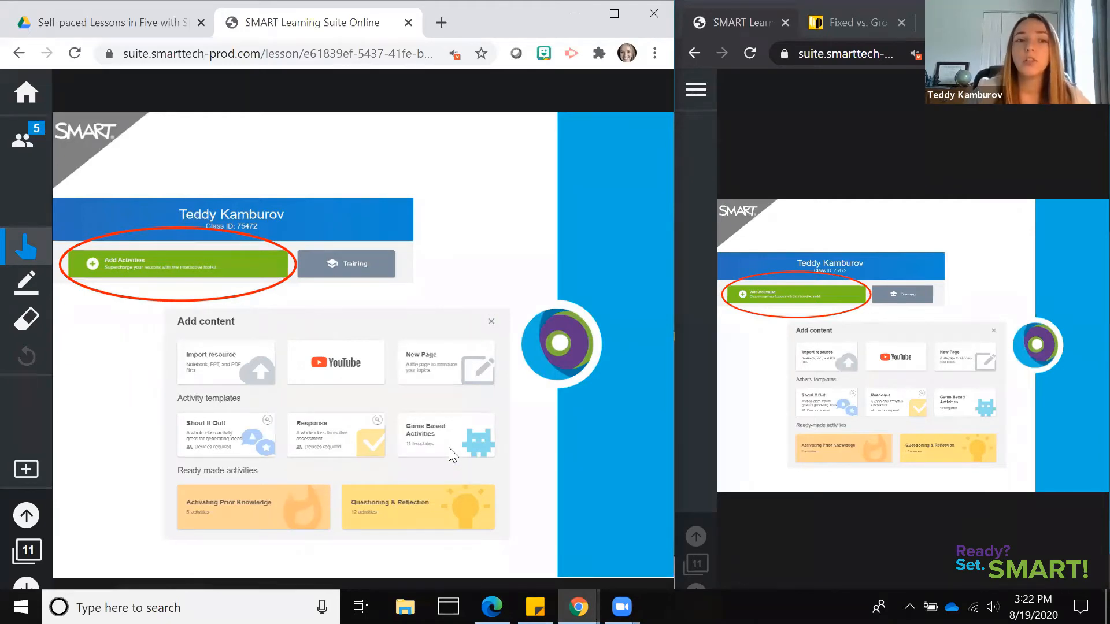
# Leave the class in the student window and go through the teacher welcome page to the SMART account sign-in
pyautogui.click(694, 109)
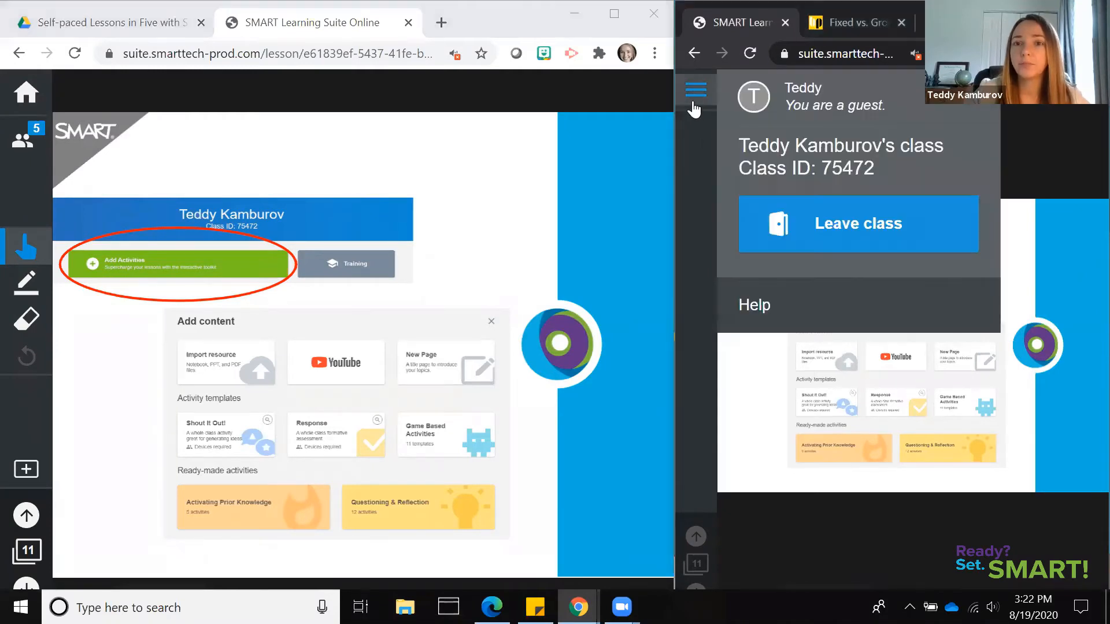
pyautogui.click(841, 227)
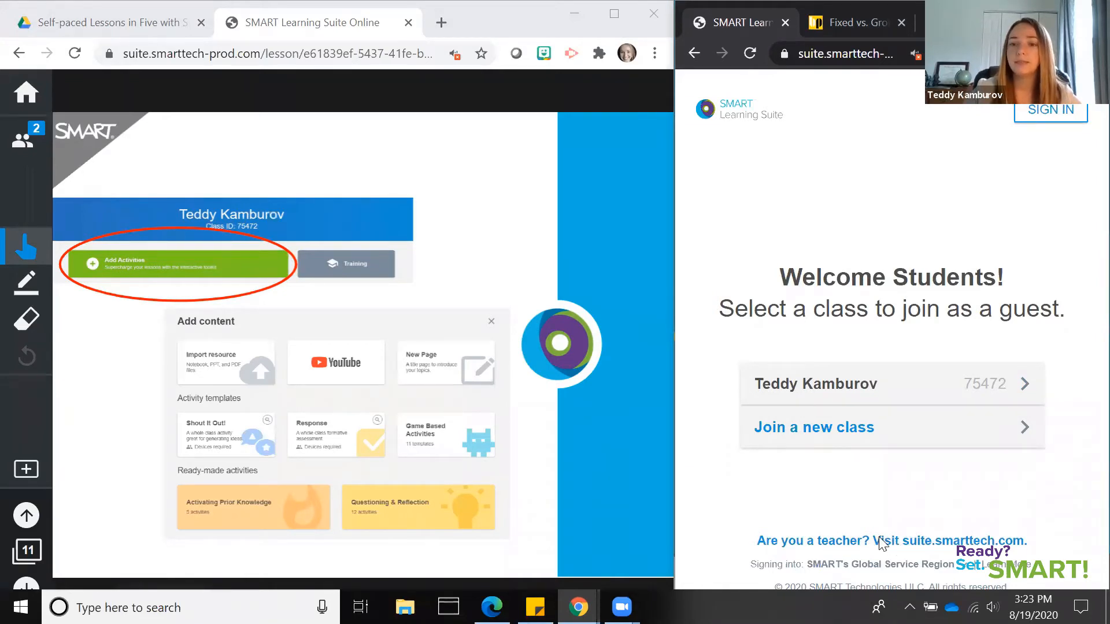
pyautogui.click(916, 541)
pyautogui.click(937, 467)
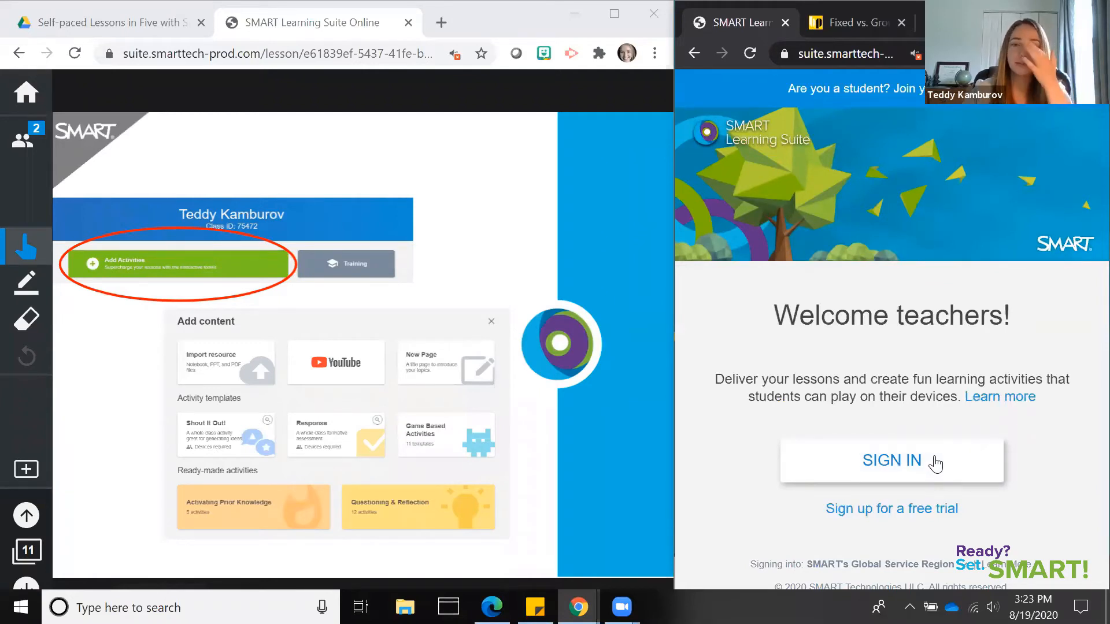
pyautogui.click(936, 463)
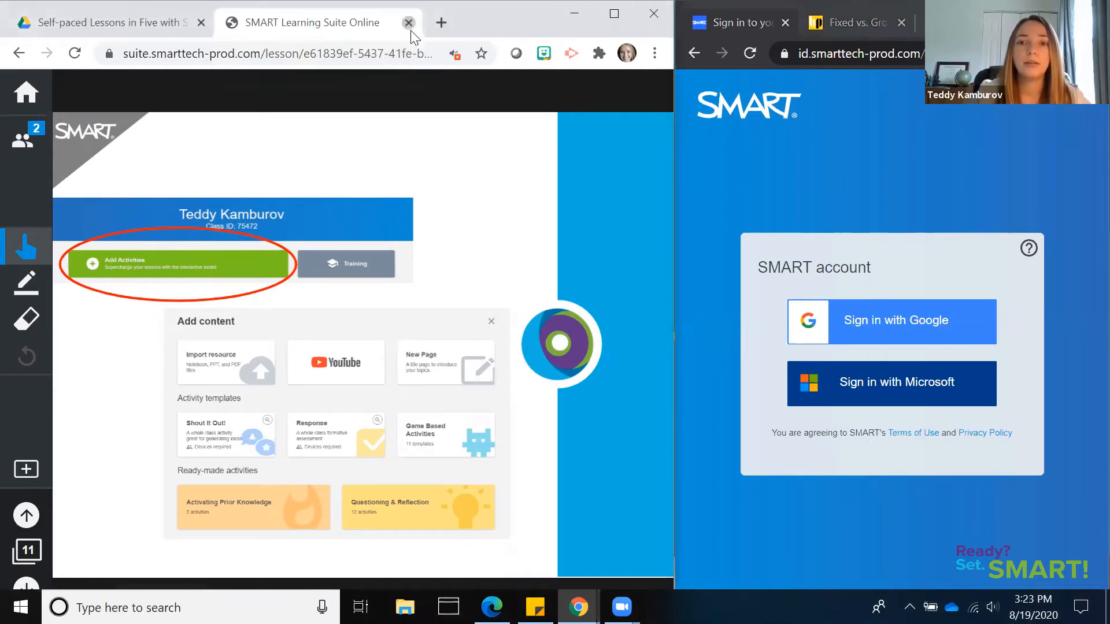
# Close the teacher lesson and examine Google Drive's file creation options for SMART Learning Suite
pyautogui.hotkey('ctrl', 'w')
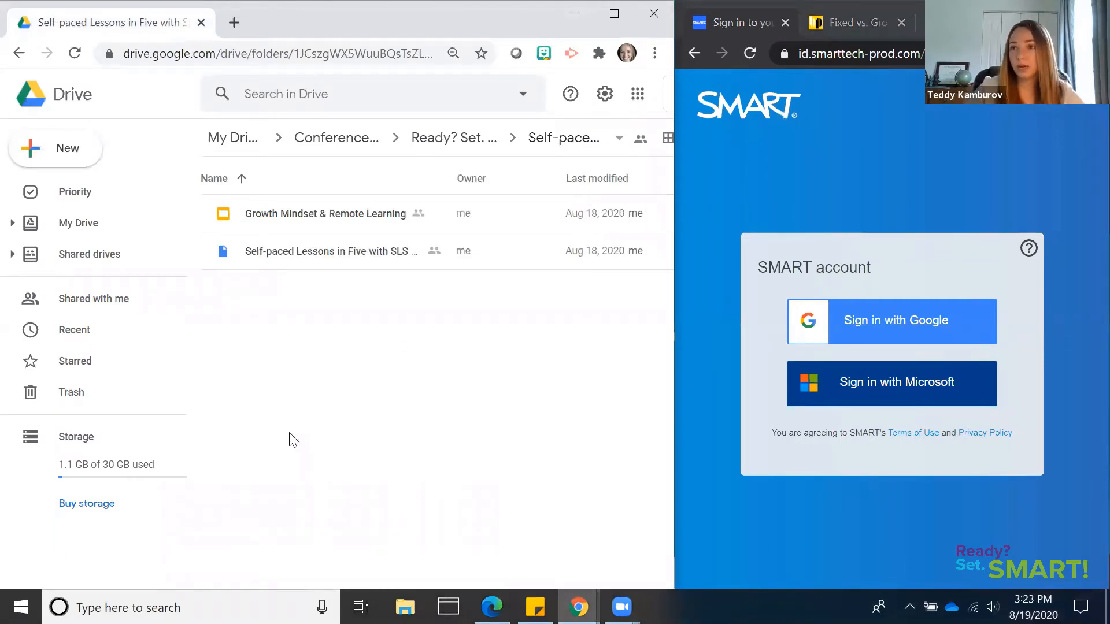
pyautogui.click(42, 151)
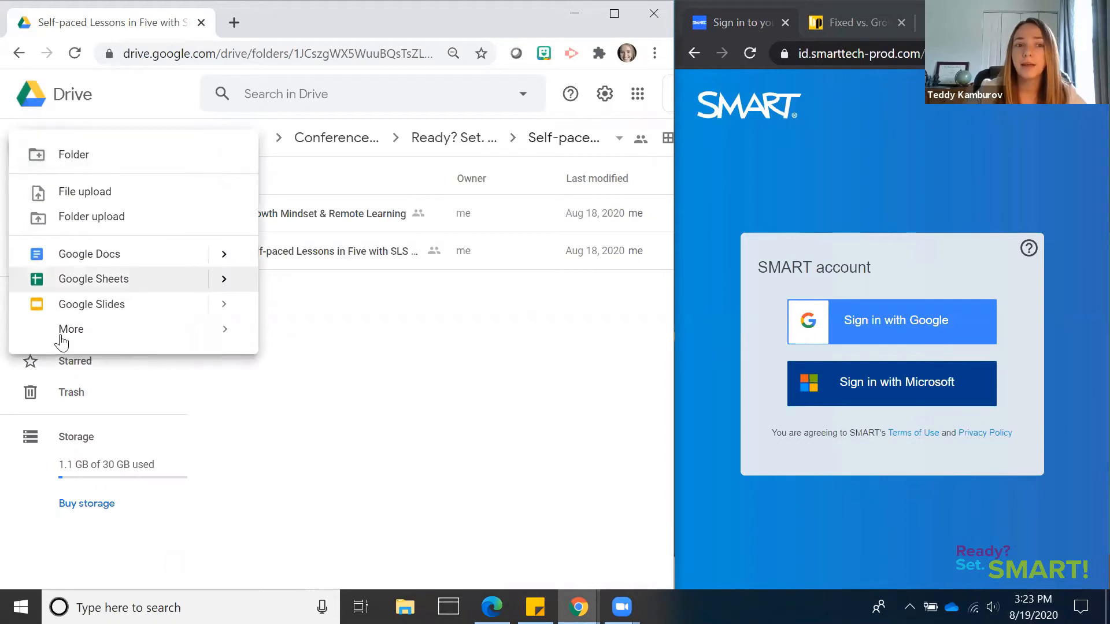
pyautogui.moveTo(185, 339)
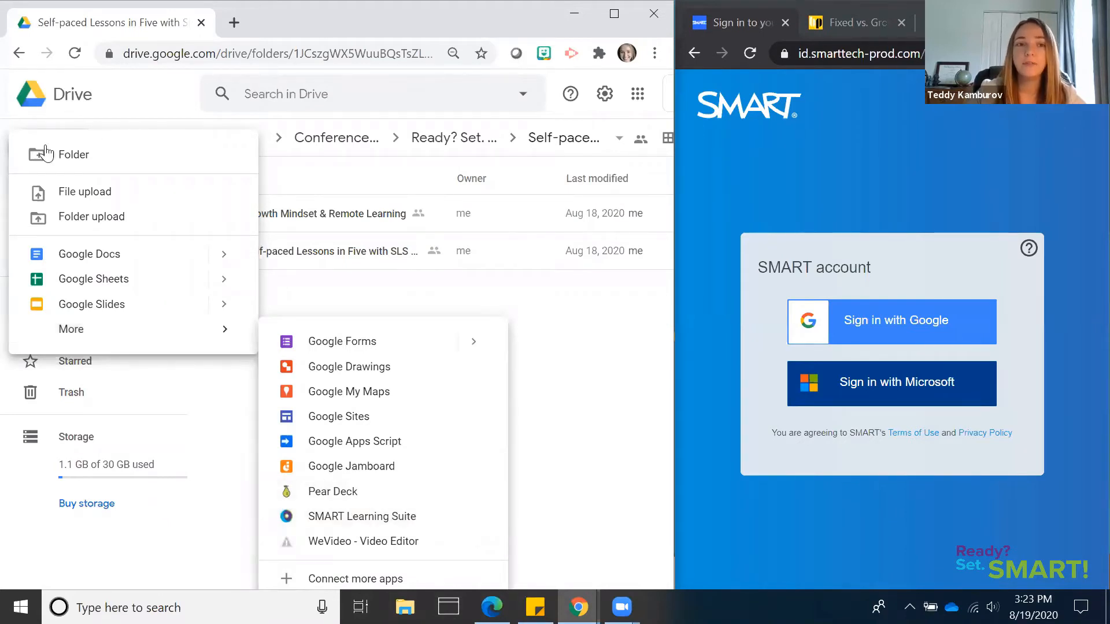
pyautogui.click(229, 281)
pyautogui.click(31, 144)
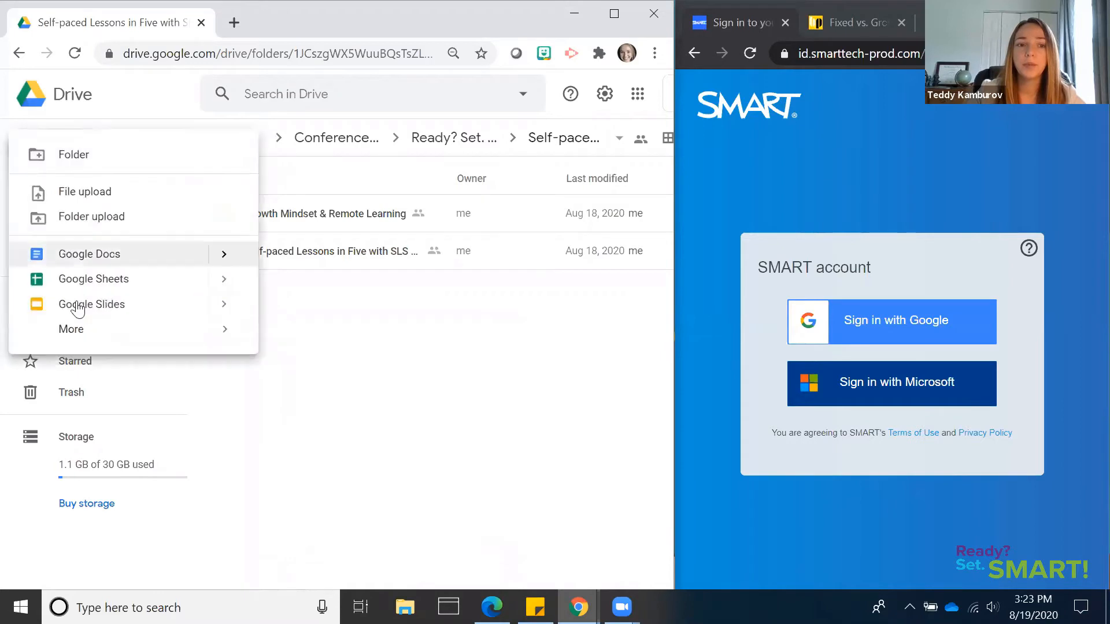
pyautogui.moveTo(82, 332)
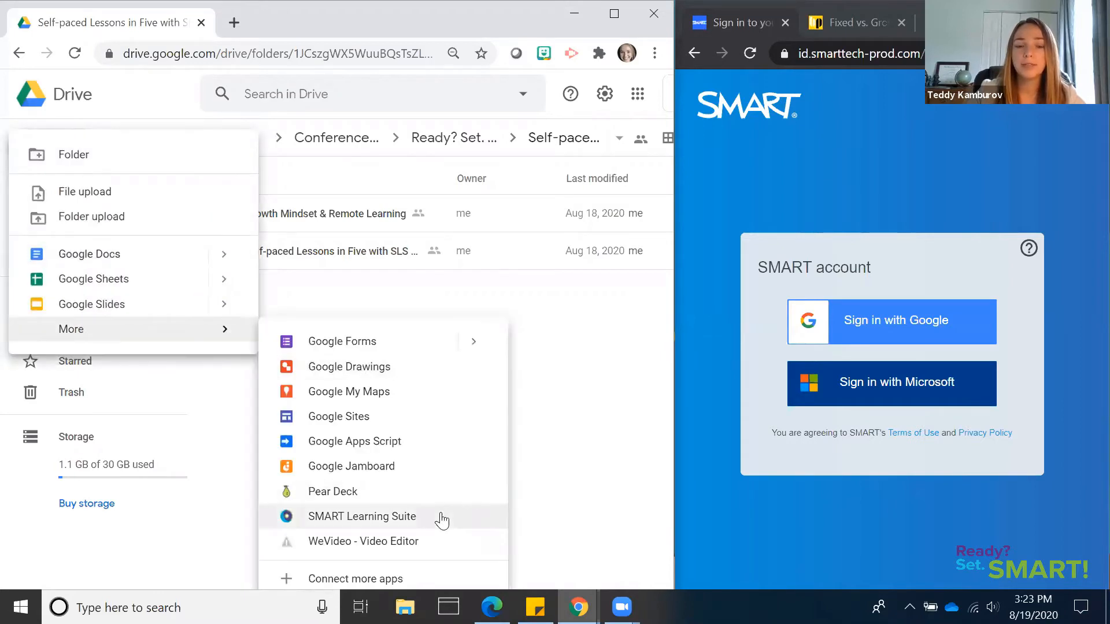
pyautogui.click(548, 458)
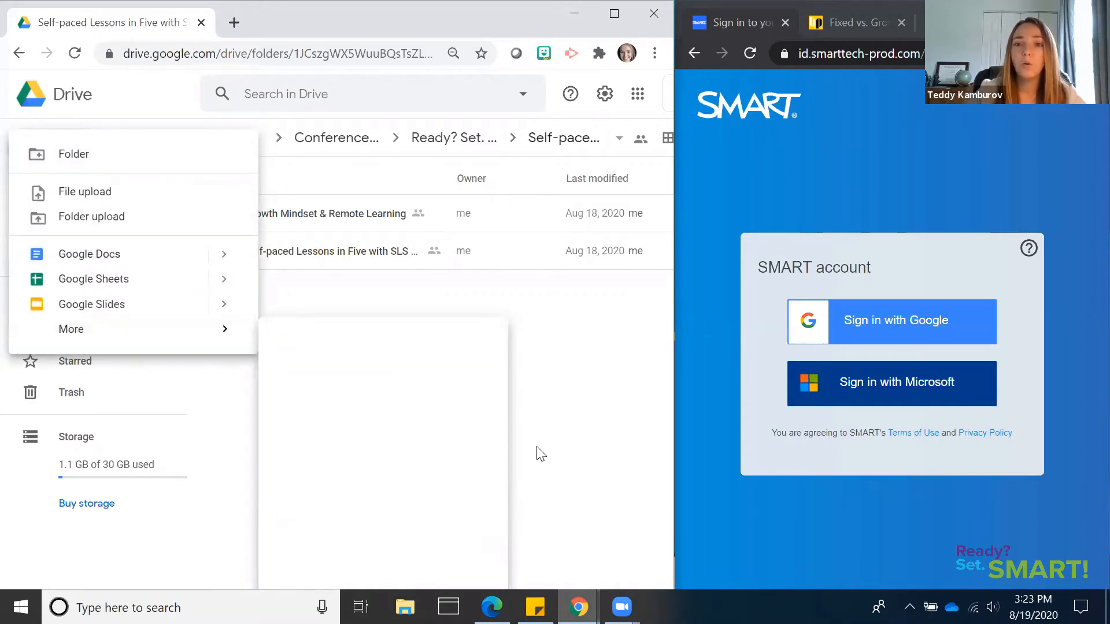
# Go to suite.smarttech.com in the former student window
pyautogui.click(867, 57)
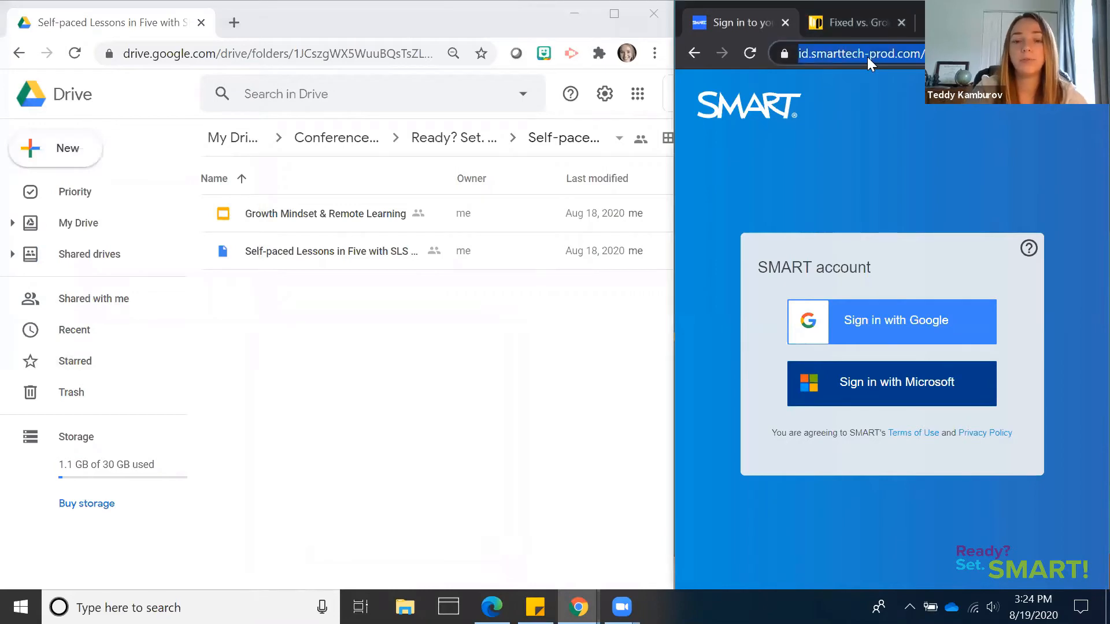
pyautogui.write('suite')
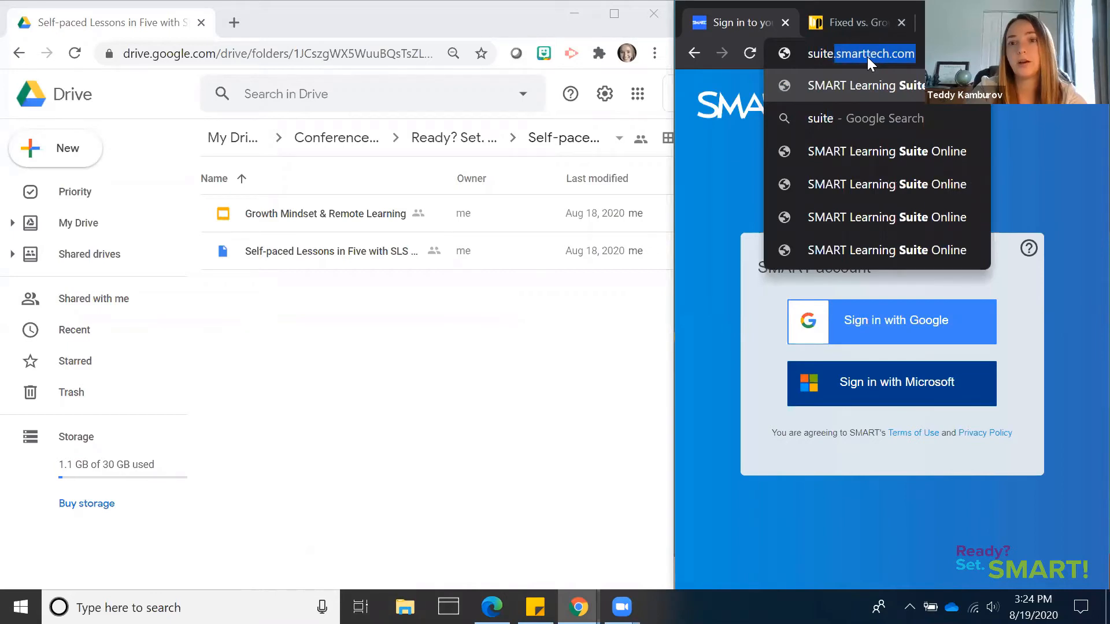
pyautogui.press('Return')
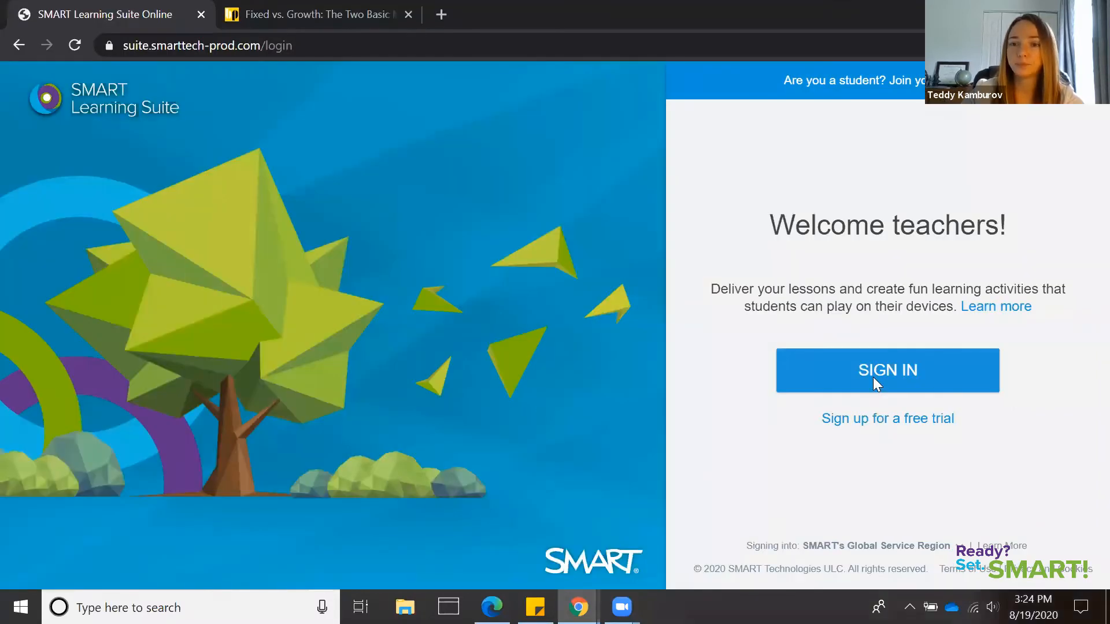
# Sign in to SMART Learning Suite Online with Google, submitting the teacher's email and account password
pyautogui.click(873, 377)
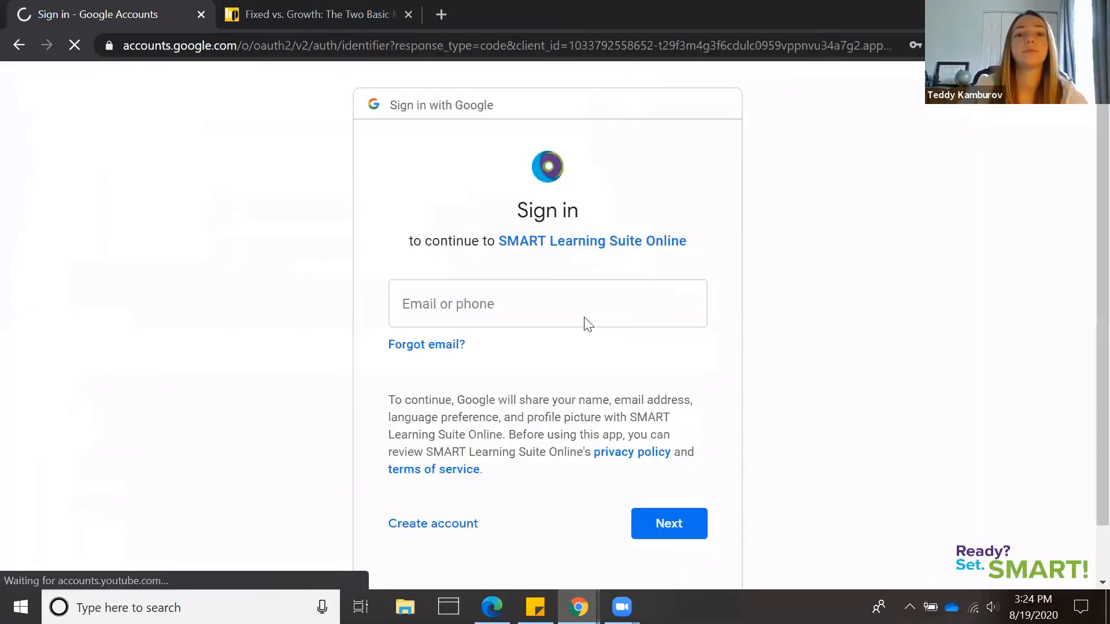
pyautogui.click(584, 321)
pyautogui.click(578, 362)
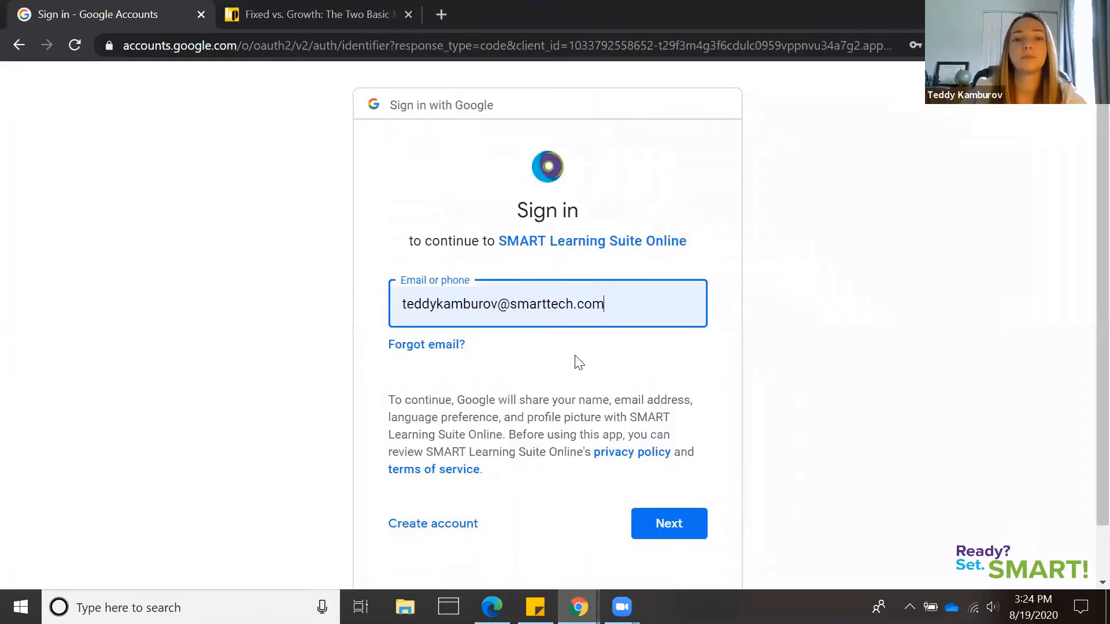
pyautogui.click(673, 520)
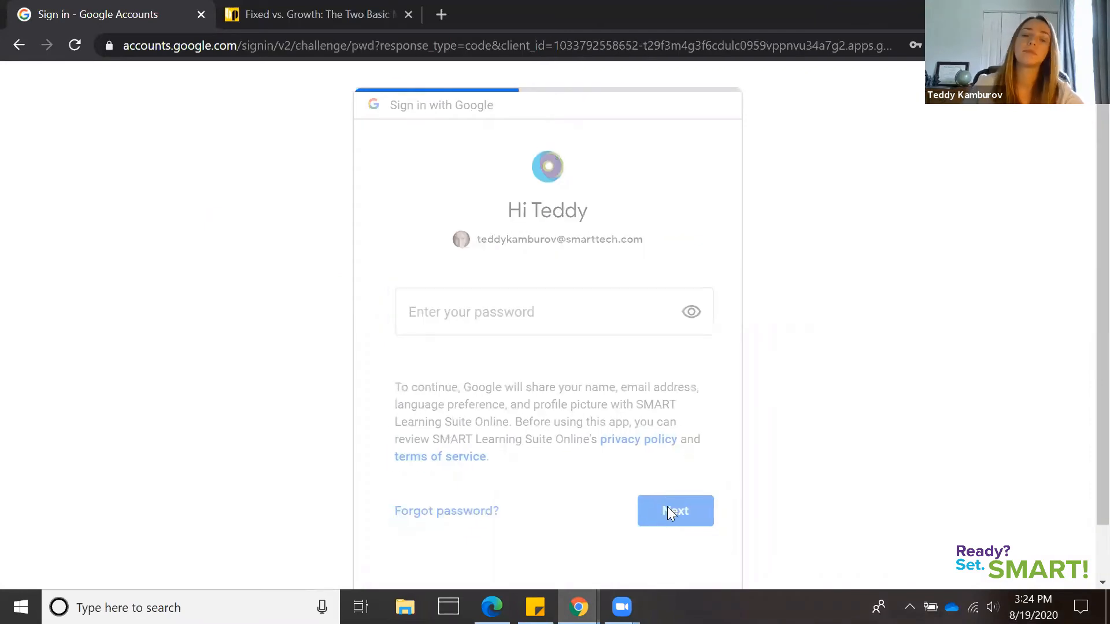
pyautogui.click(665, 508)
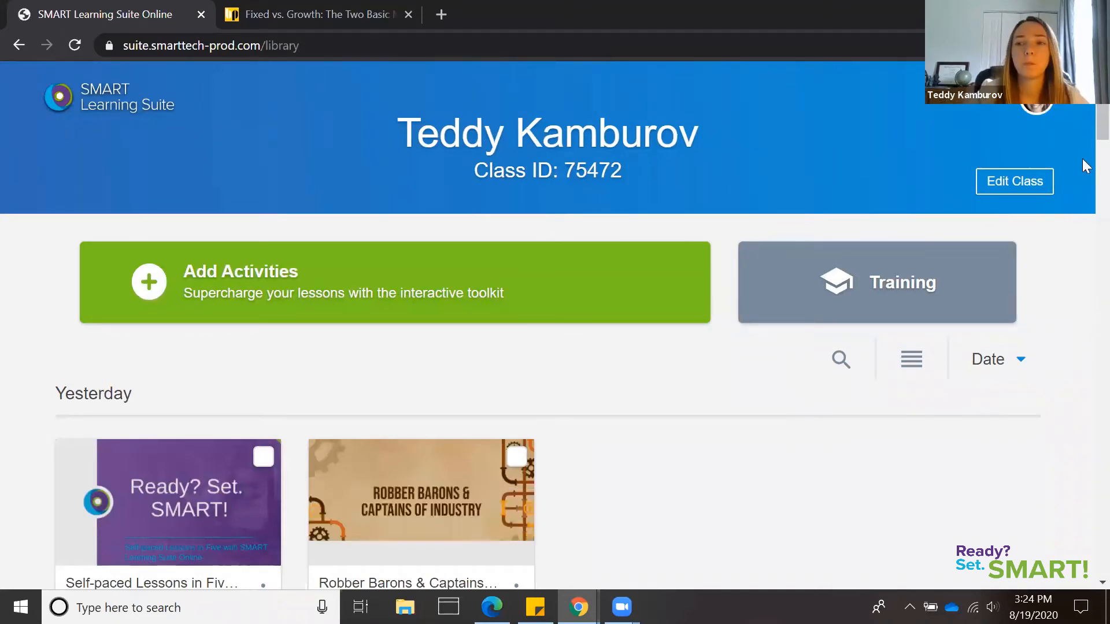
# Examine the lesson library and the content types offered for a new lesson
pyautogui.scroll(-1, 1048, 247)
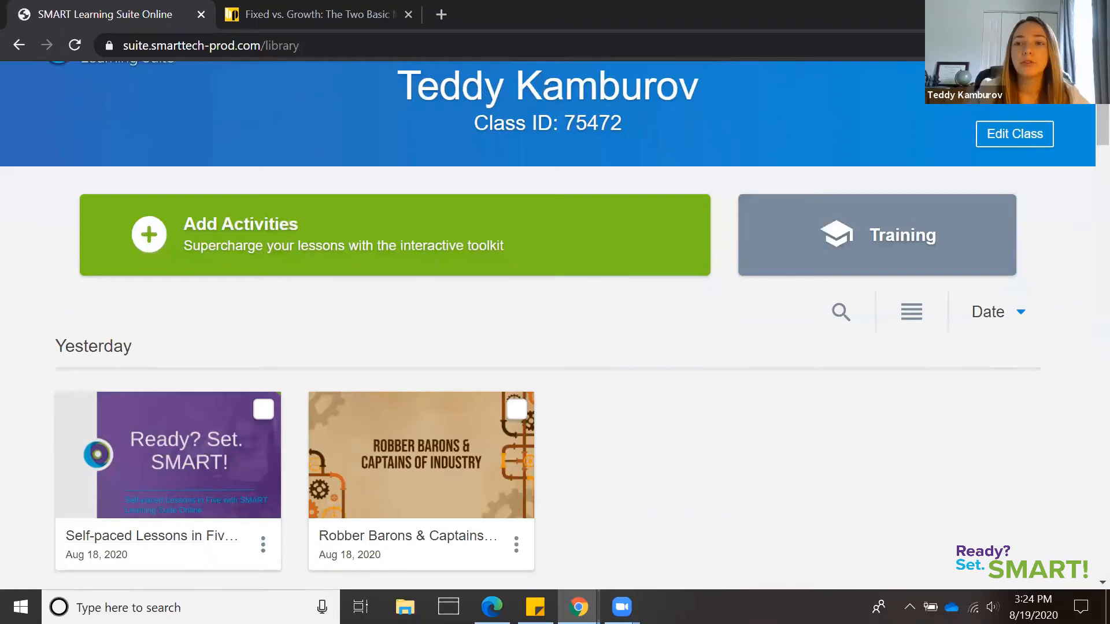
pyautogui.scroll(1, 1082, 150)
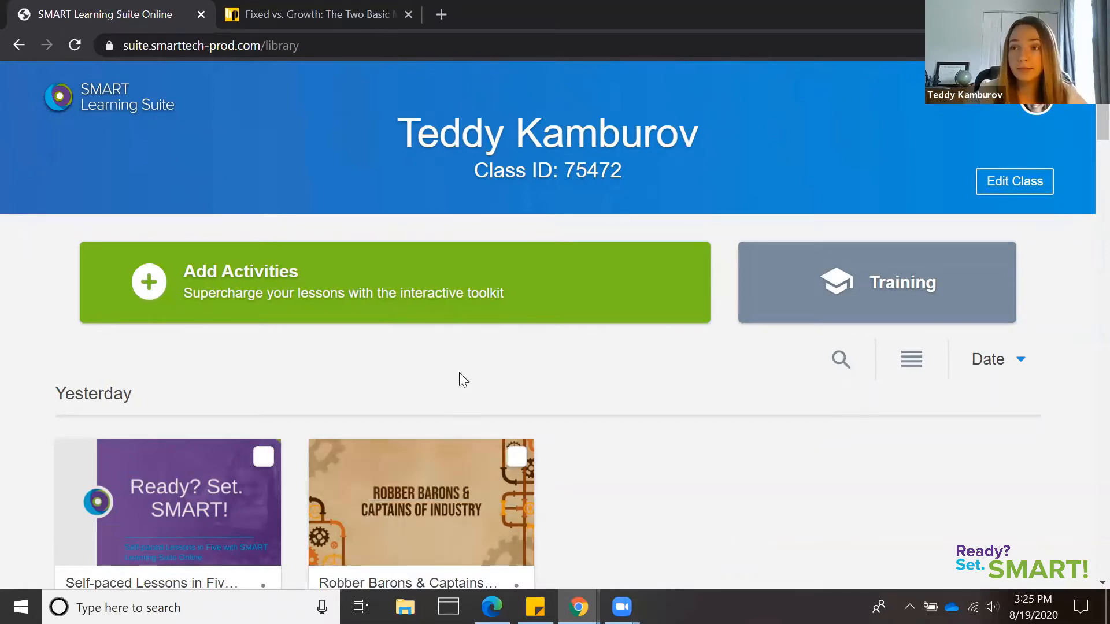
pyautogui.click(253, 296)
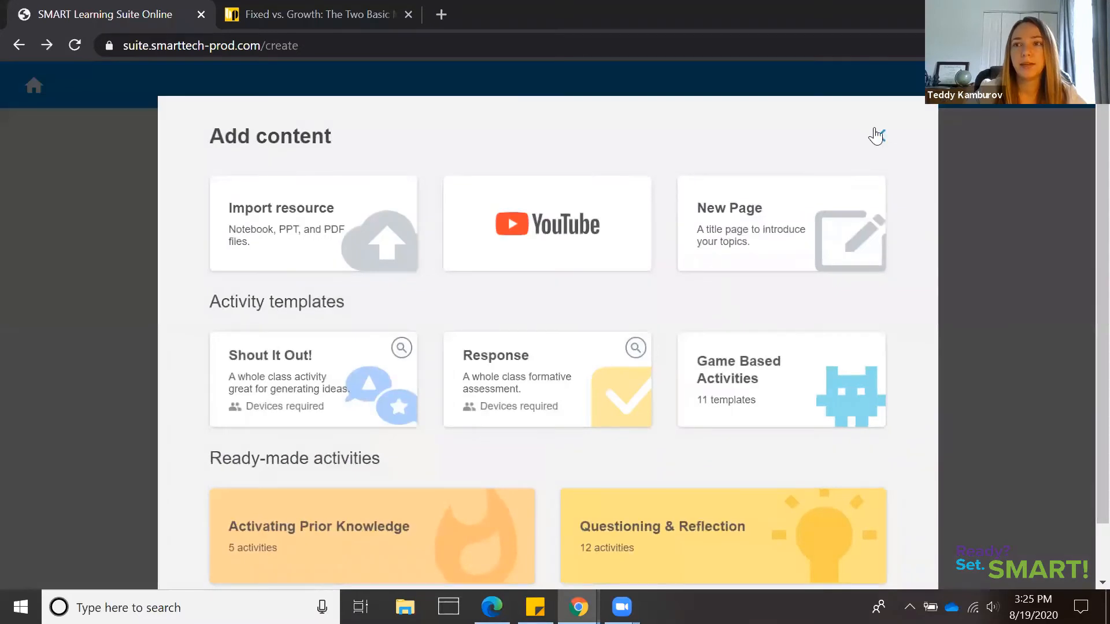
pyautogui.click(878, 136)
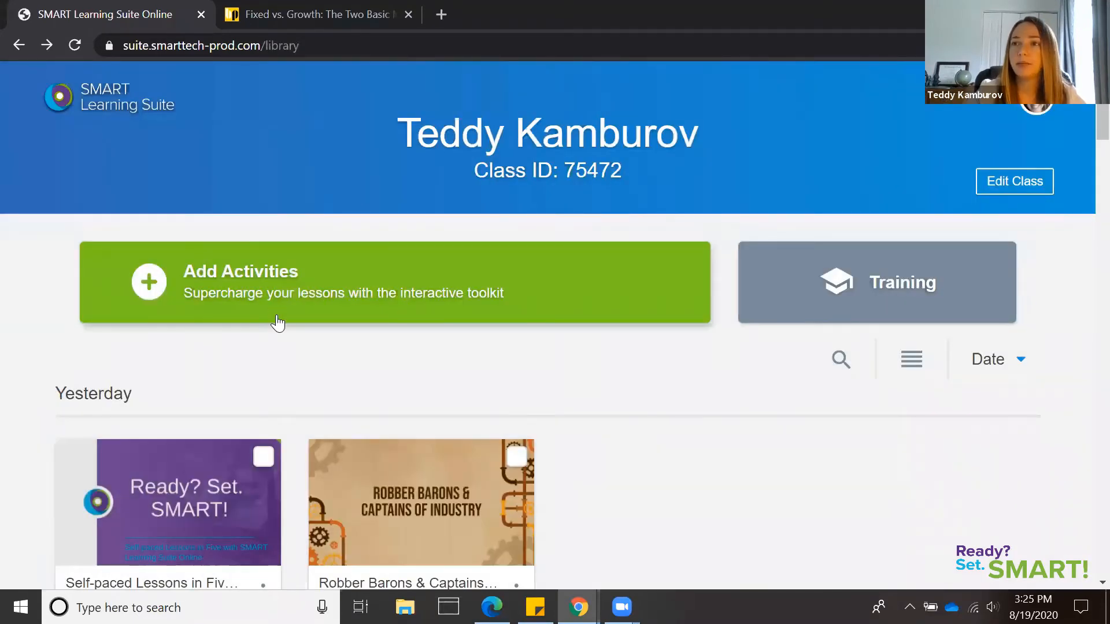
# Create a new lesson by importing the "Growth Mindset & Remote Learning" PowerPoint file from the Desktop
pyautogui.click(282, 296)
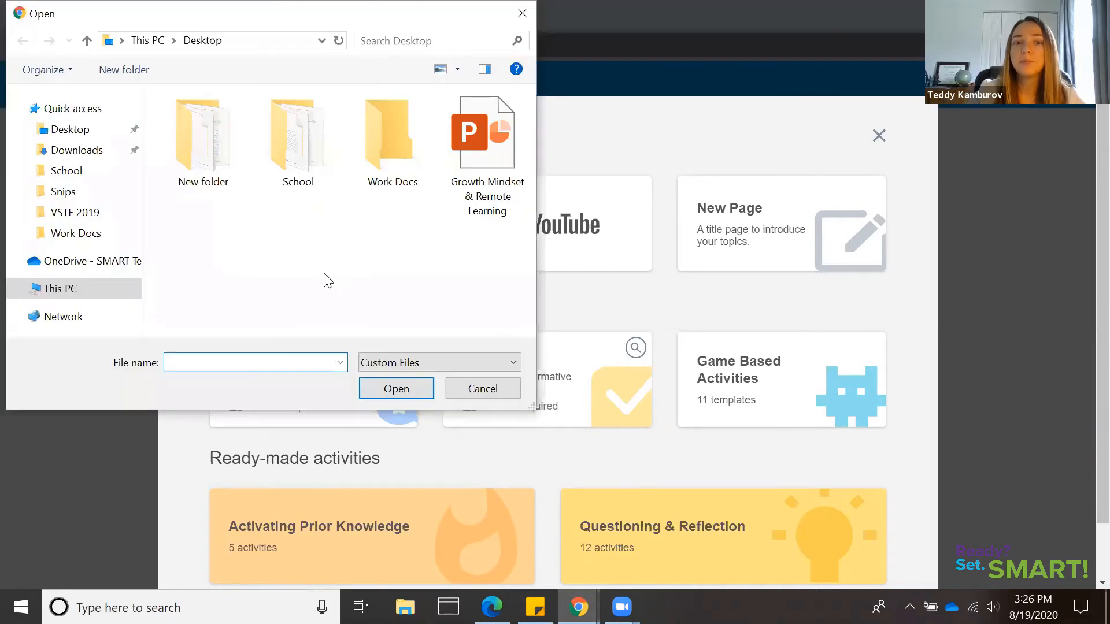
pyautogui.click(489, 155)
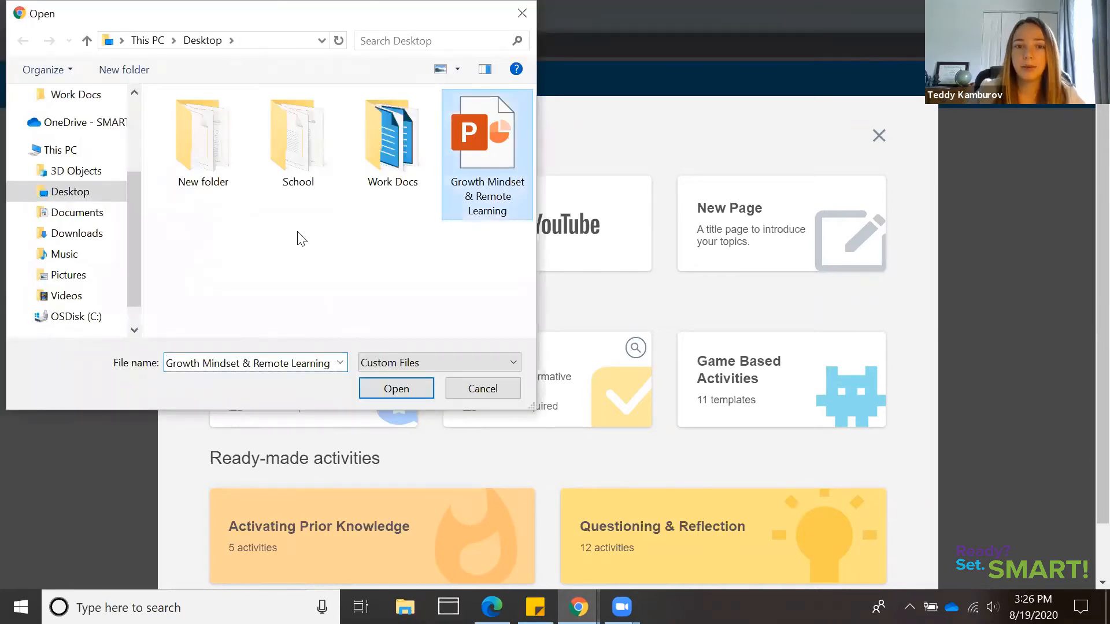
pyautogui.click(395, 388)
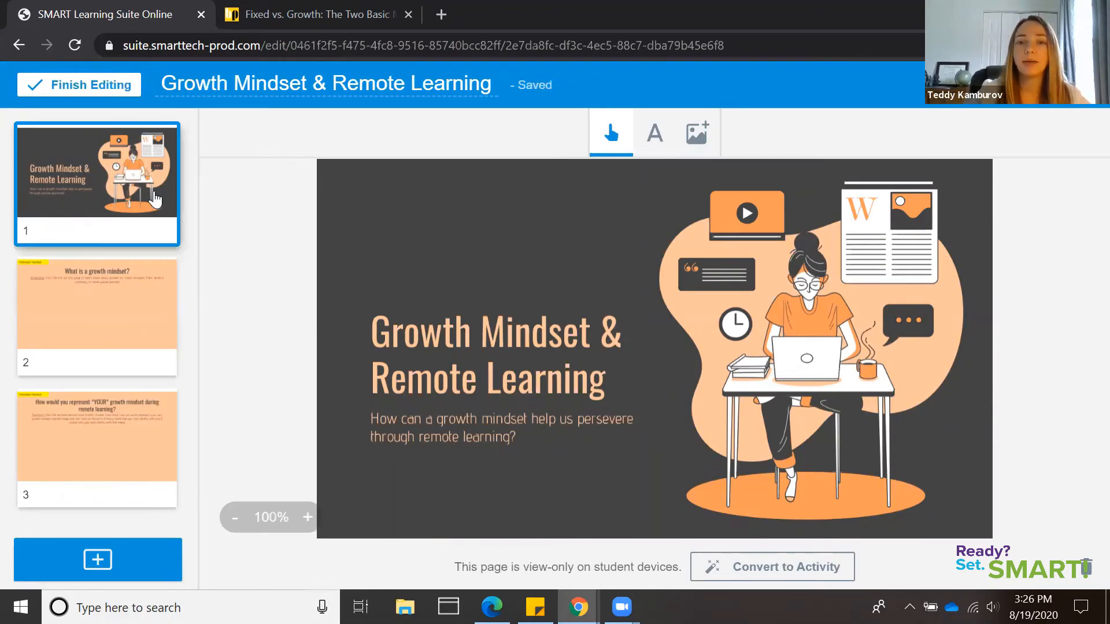
# Review the imported growth mindset question page, the meme page and the title page
pyautogui.click(138, 318)
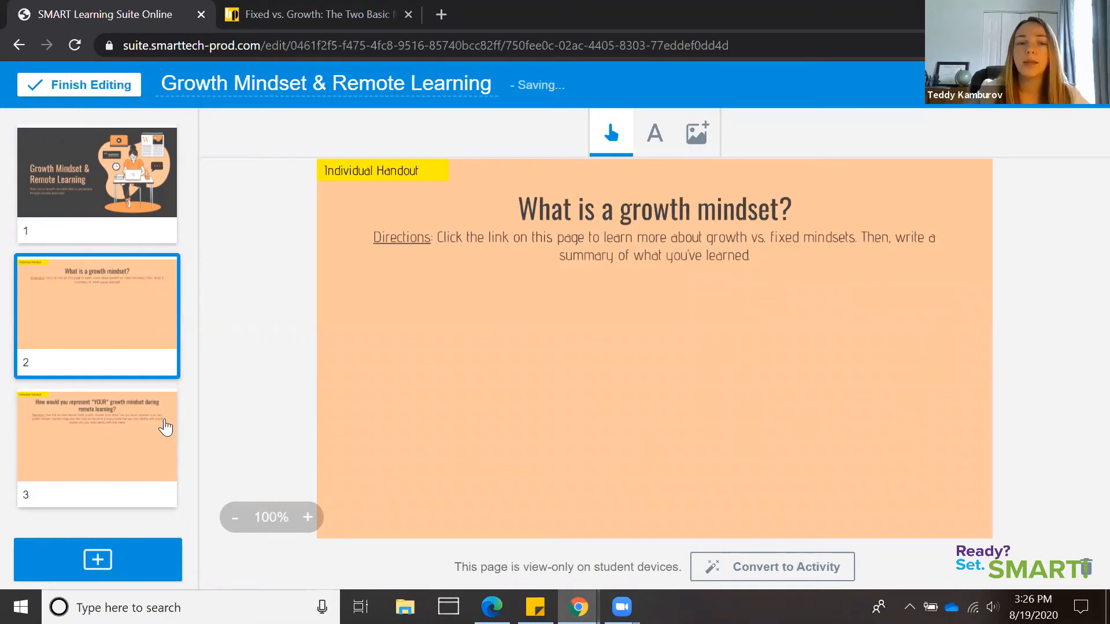
pyautogui.click(143, 439)
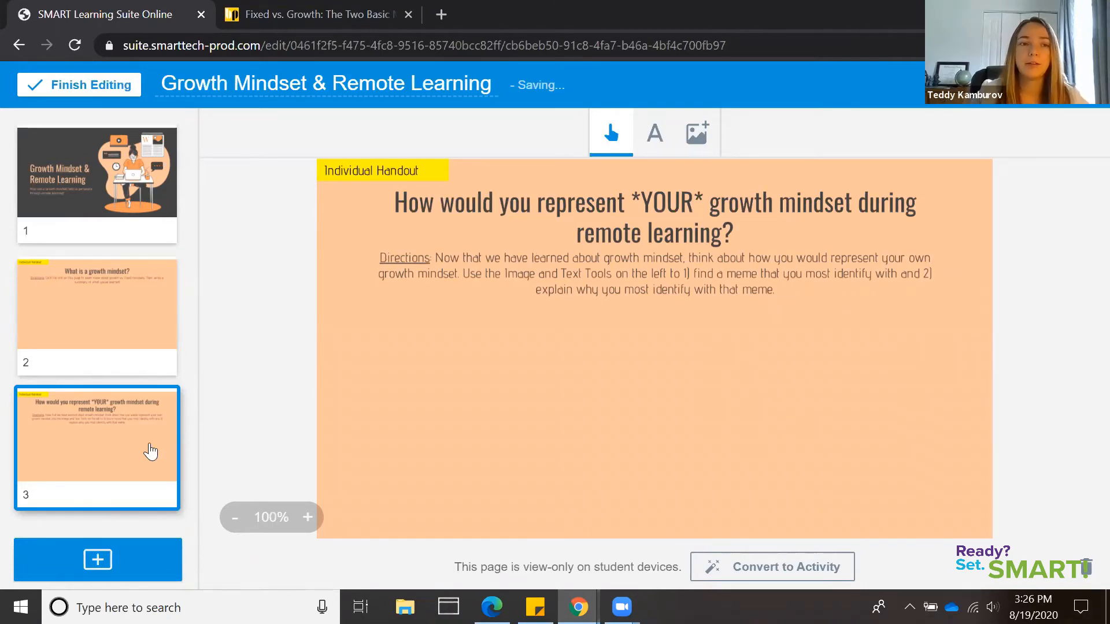
pyautogui.click(138, 206)
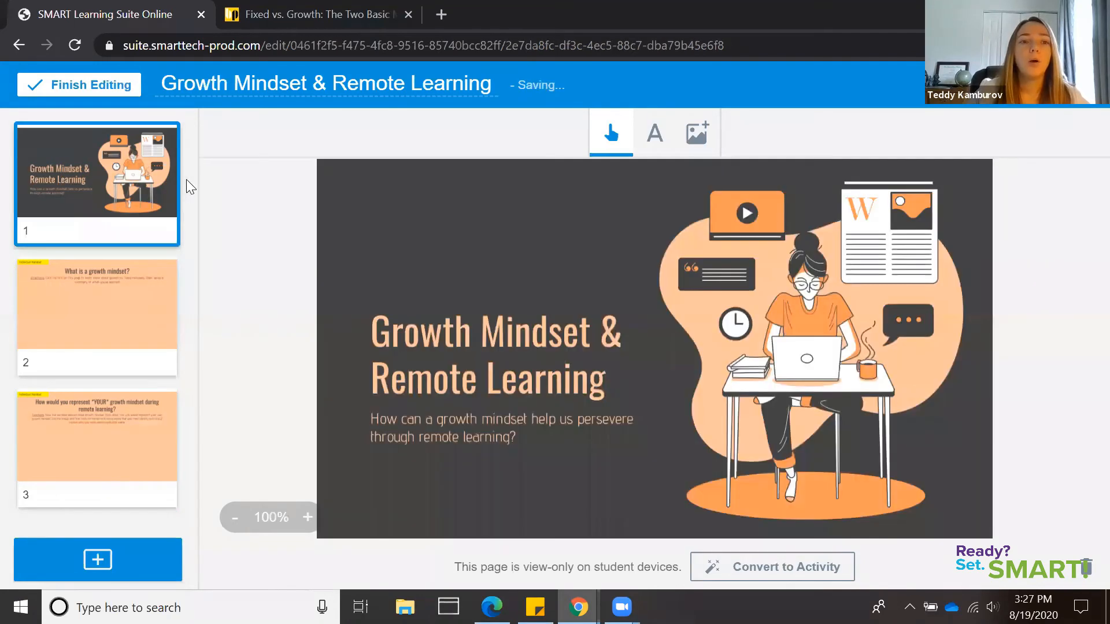
# Copy the web address of the Brain Pickings article on fixed vs. growth mindsets for use on page 2
pyautogui.click(138, 319)
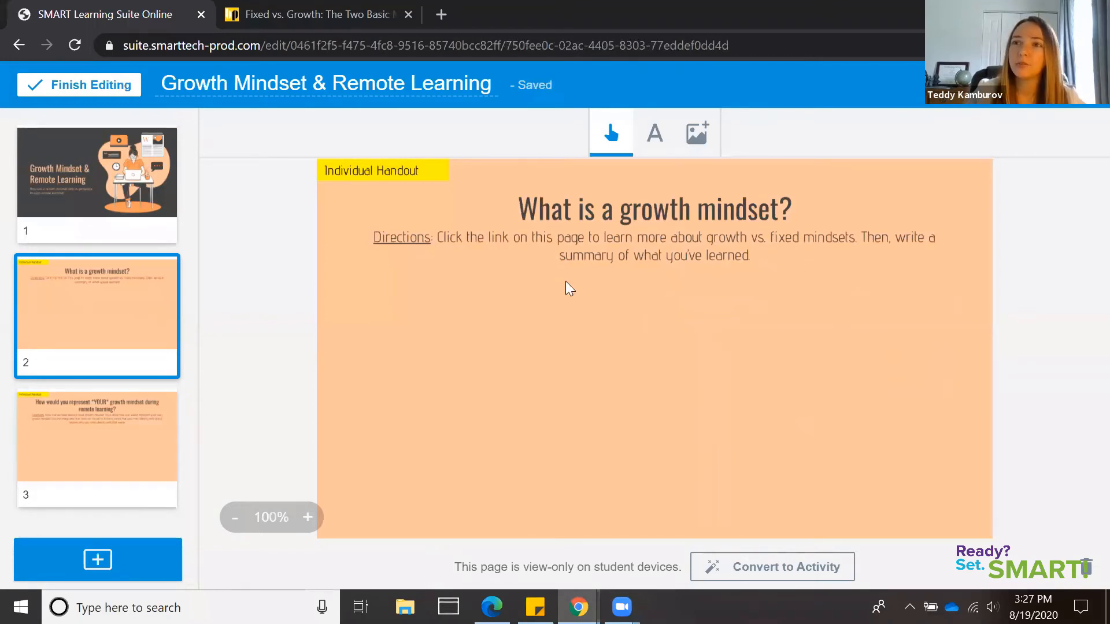
pyautogui.hotkey('ctrl', 'Tab')
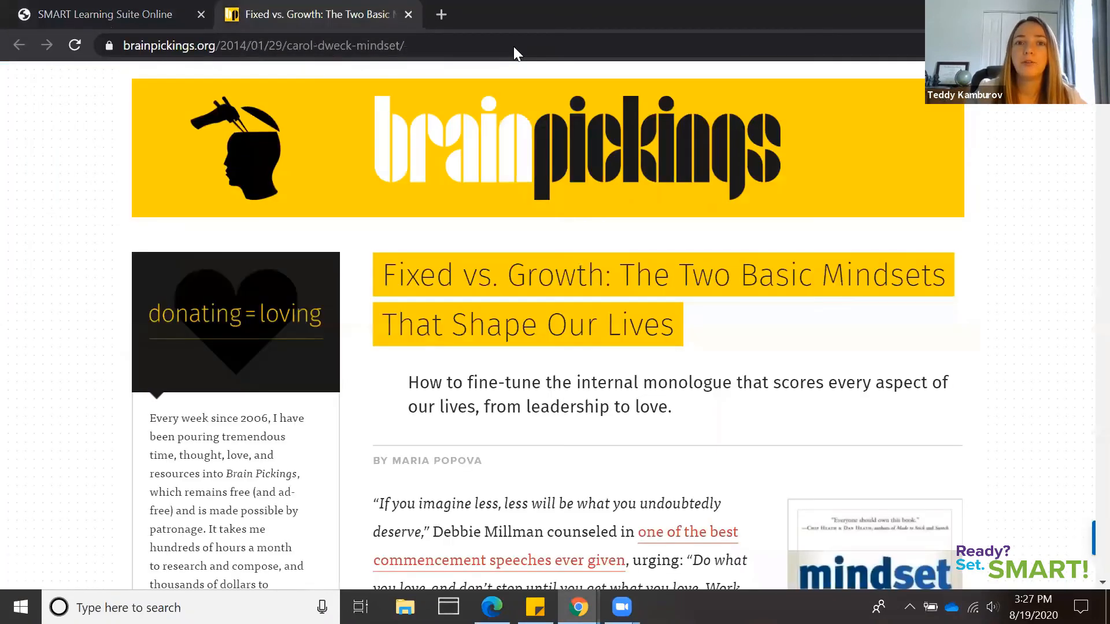
pyautogui.rightClick(513, 46)
pyautogui.click(542, 142)
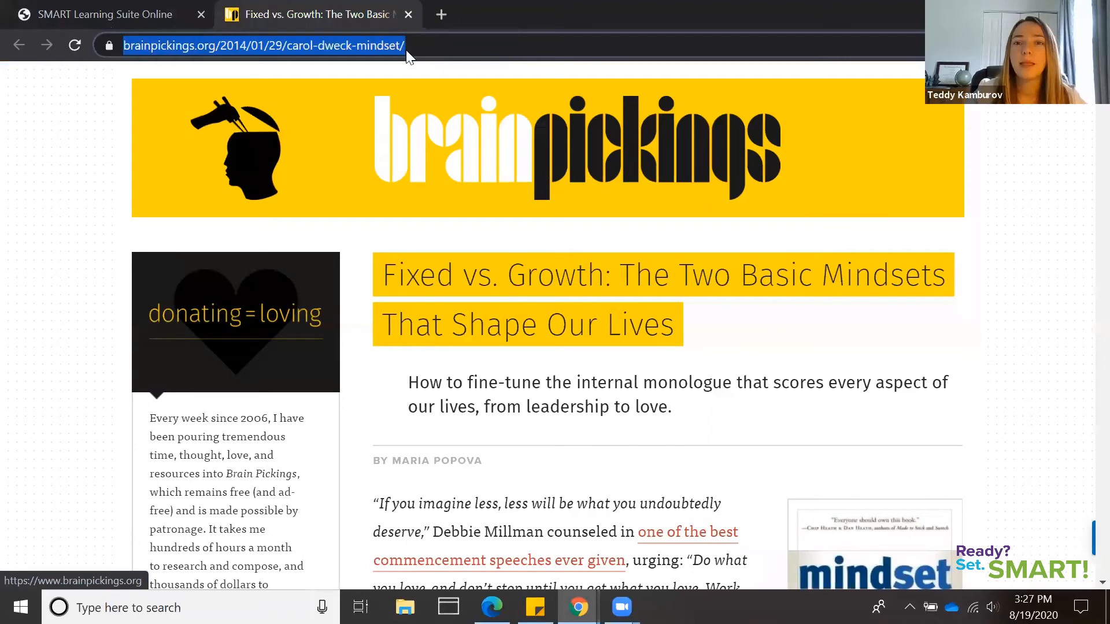
pyautogui.hotkey('ctrl', 'Tab')
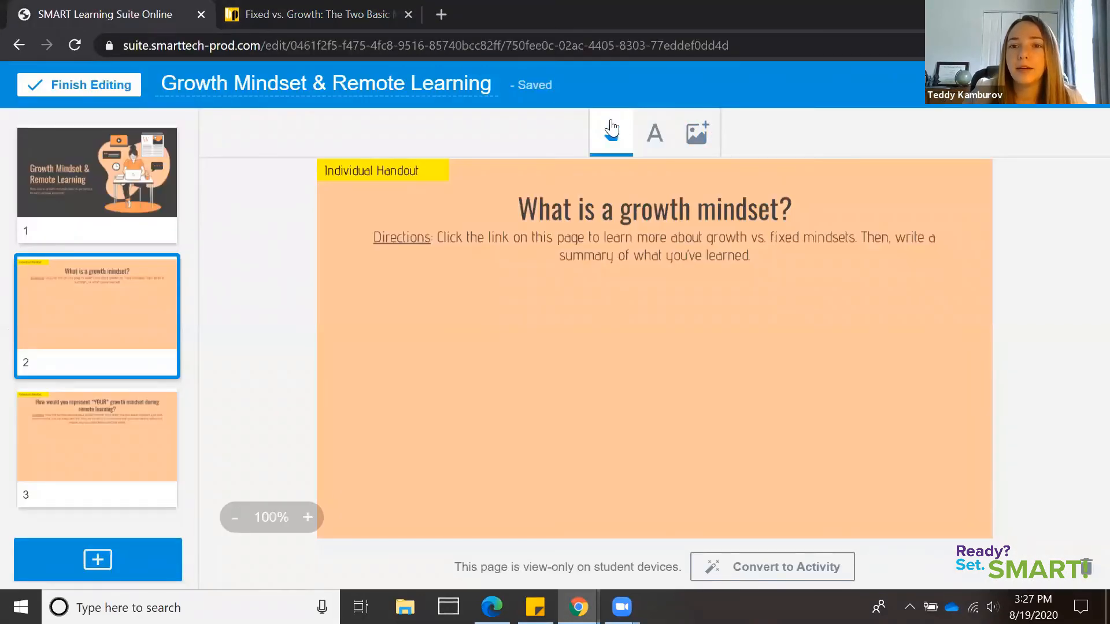
# Add the copied article address as a web link on page 2 and place it just below the directions
pyautogui.click(698, 138)
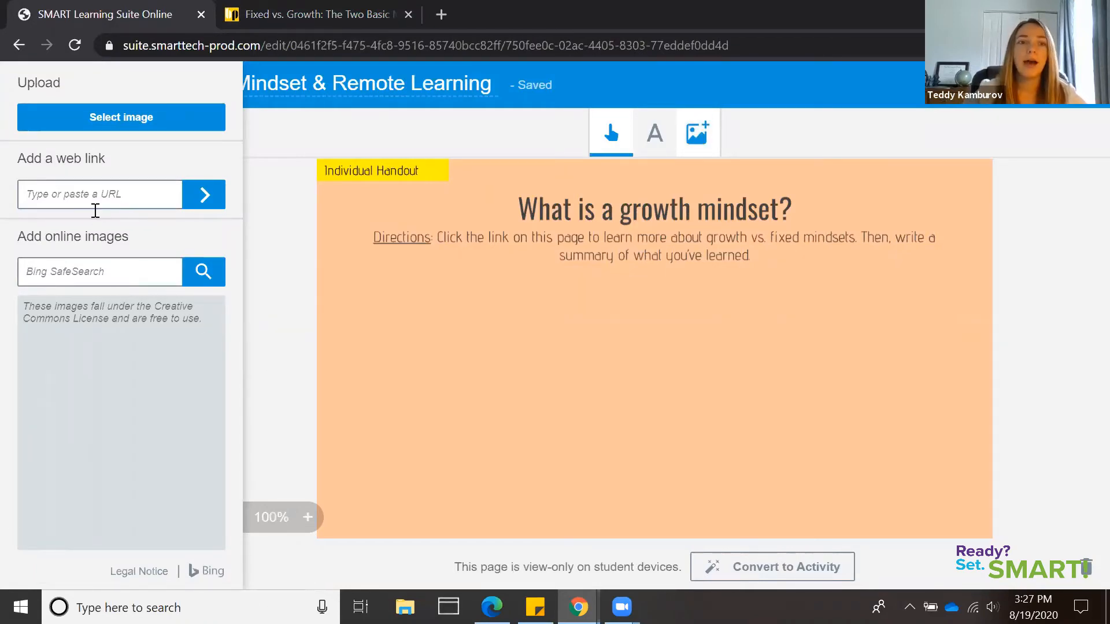
pyautogui.rightClick(47, 195)
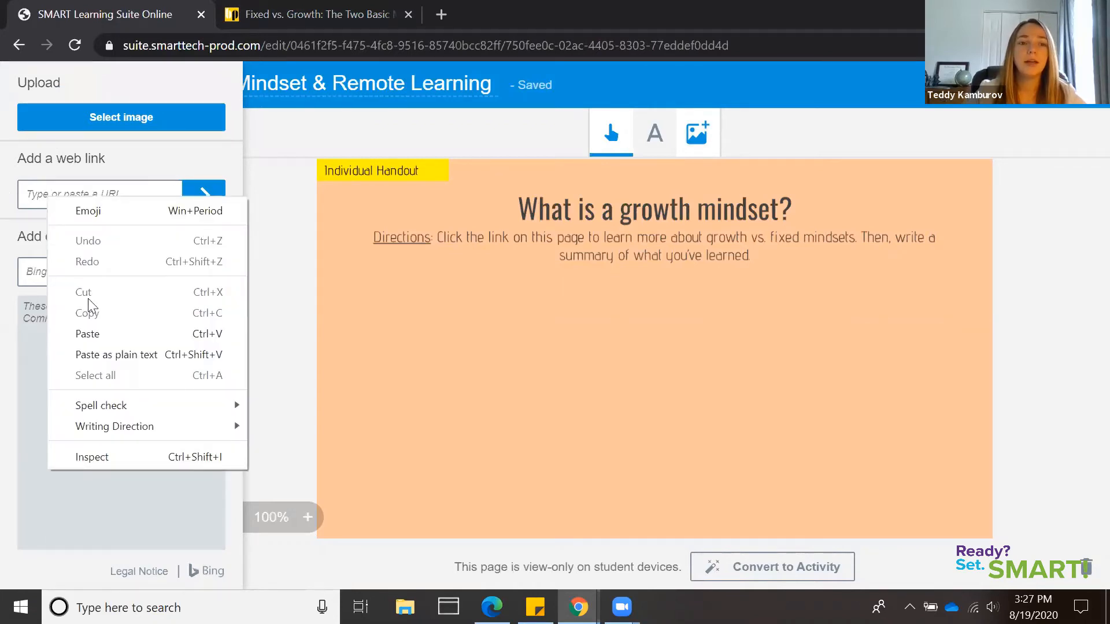
pyautogui.click(97, 334)
pyautogui.click(200, 198)
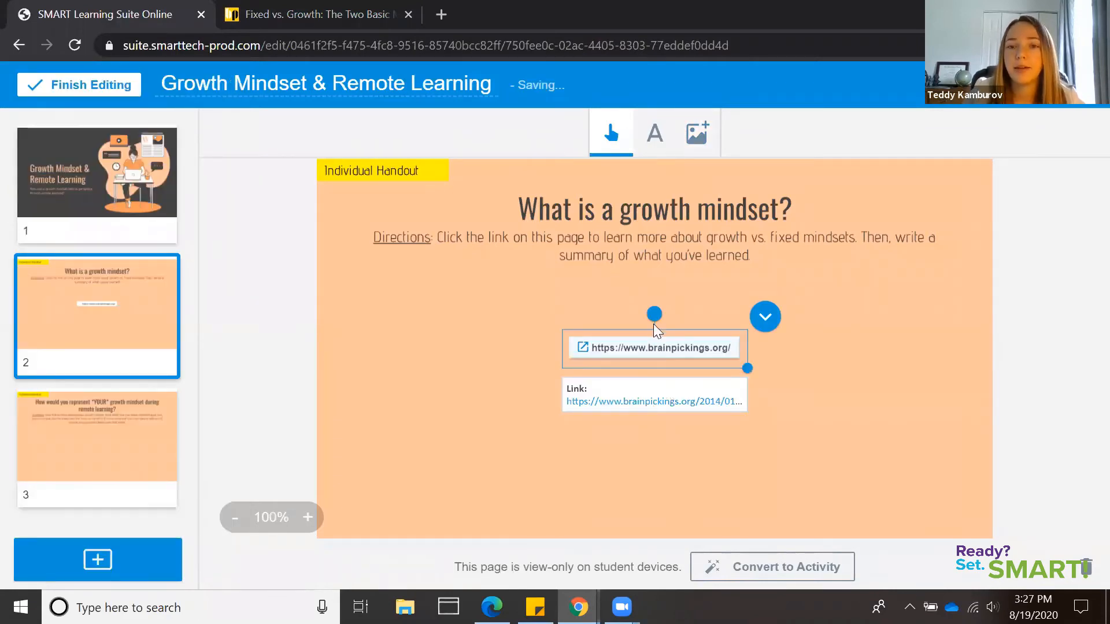
pyautogui.moveTo(653, 324); pyautogui.dragTo(649, 287)
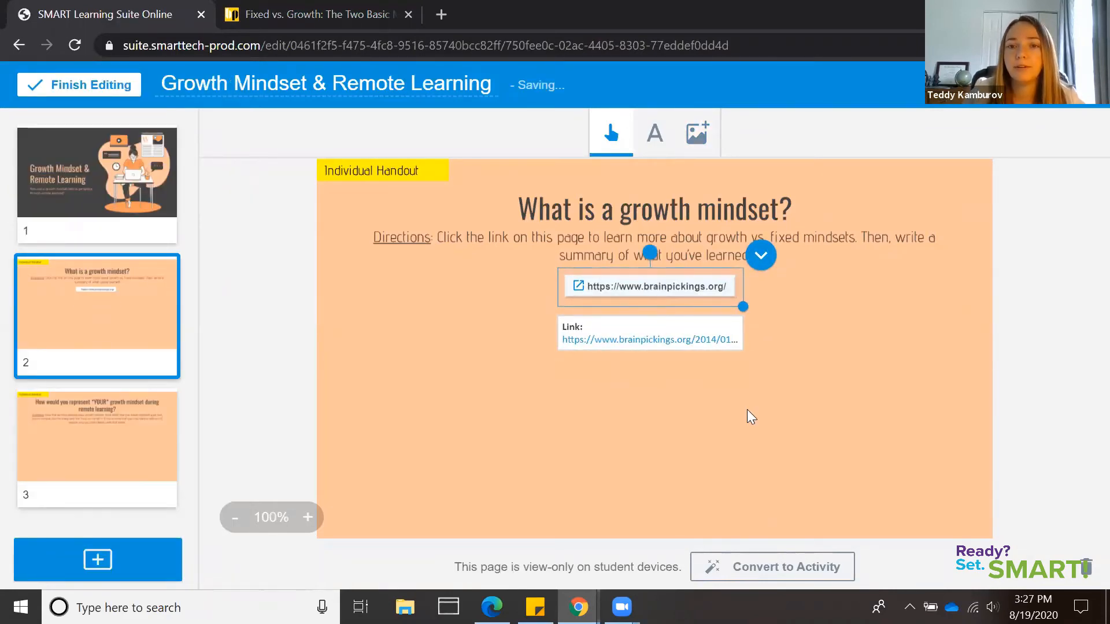
pyautogui.click(740, 436)
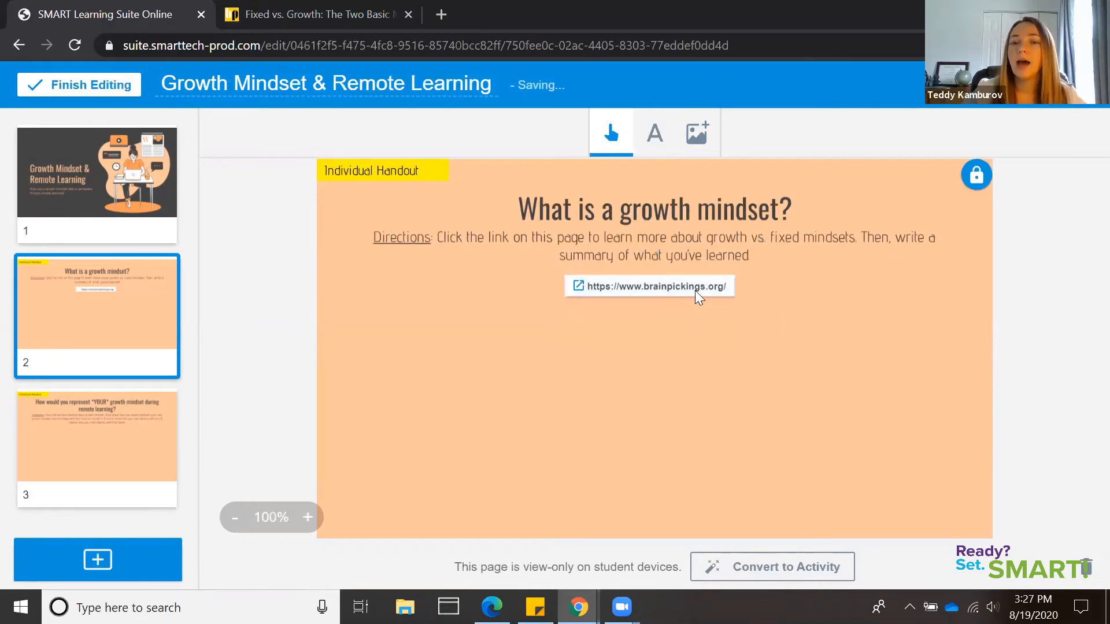
# Lock the brainpickings.org link on page 2 in place
pyautogui.click(695, 291)
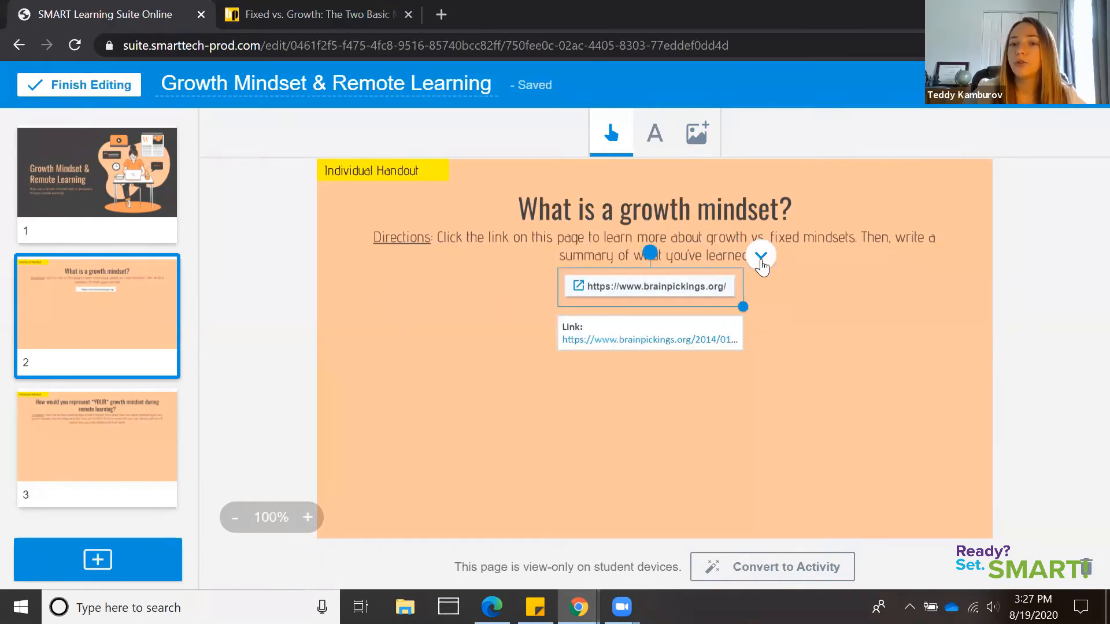
pyautogui.click(759, 268)
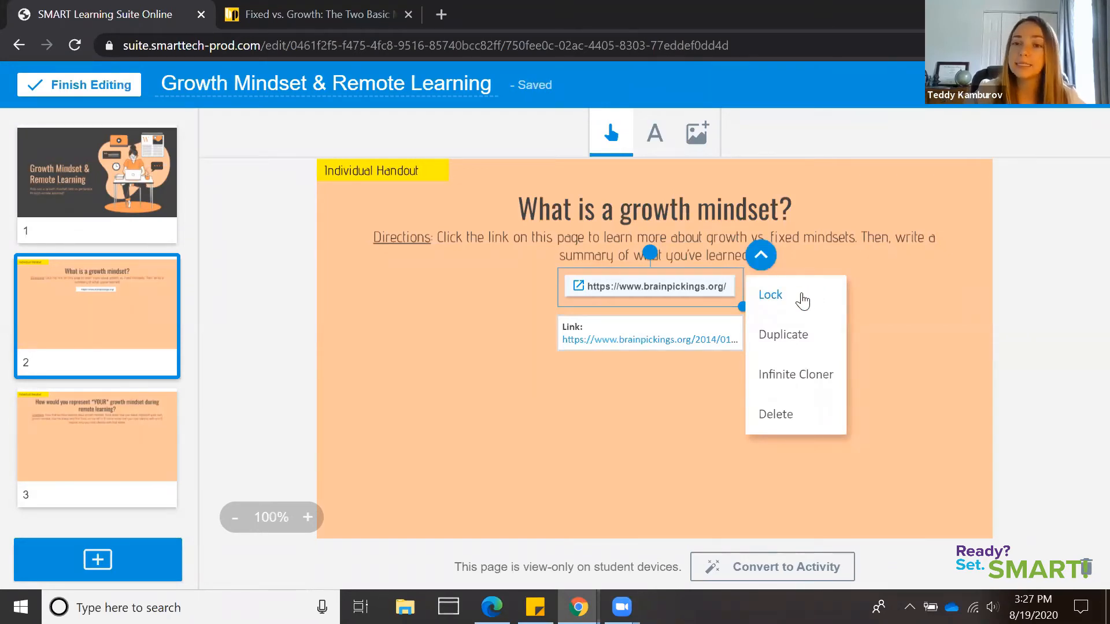
pyautogui.click(802, 301)
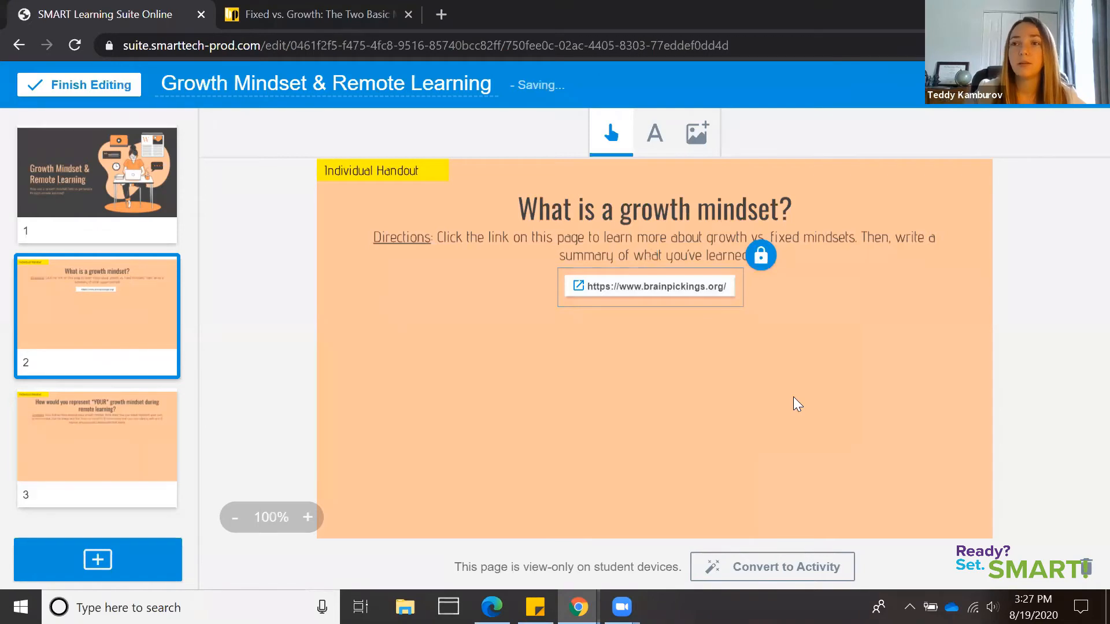
pyautogui.click(741, 413)
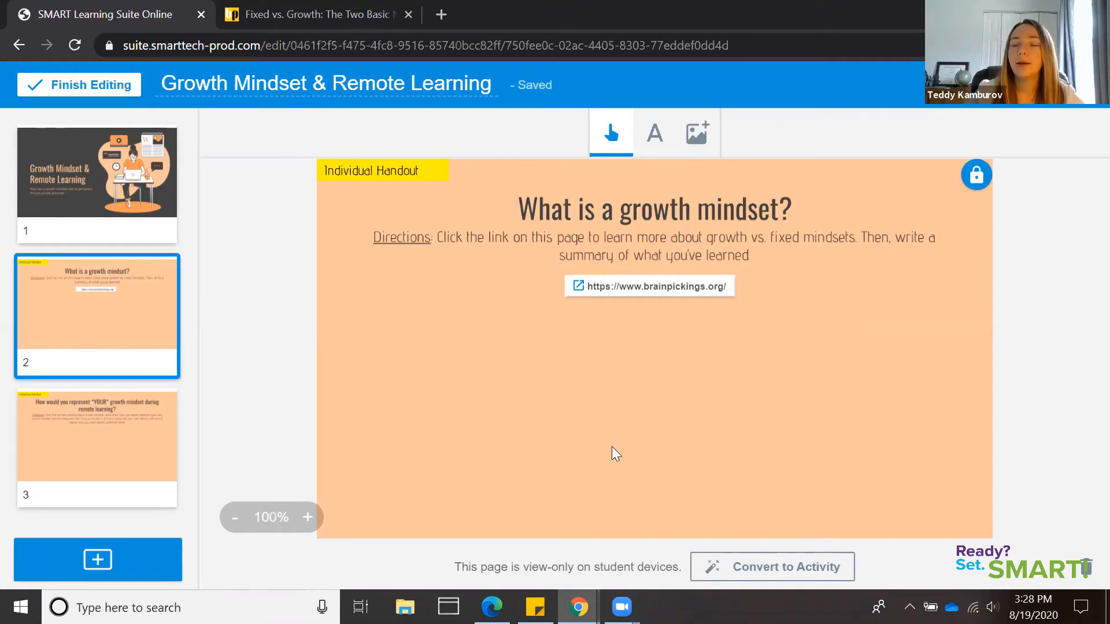
pyautogui.click(691, 147)
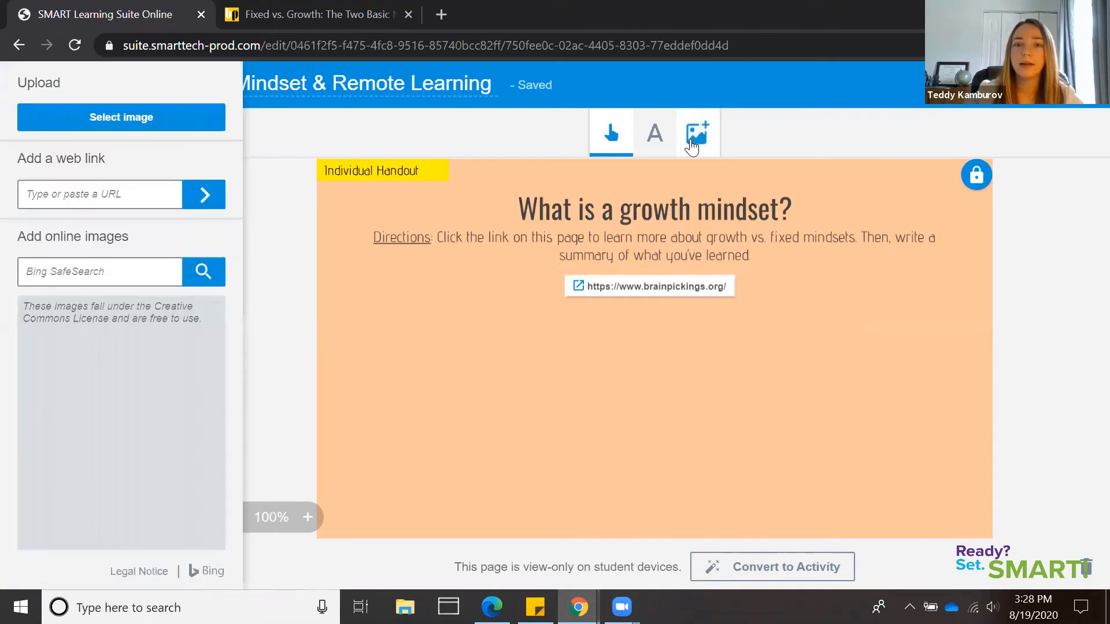
pyautogui.click(705, 149)
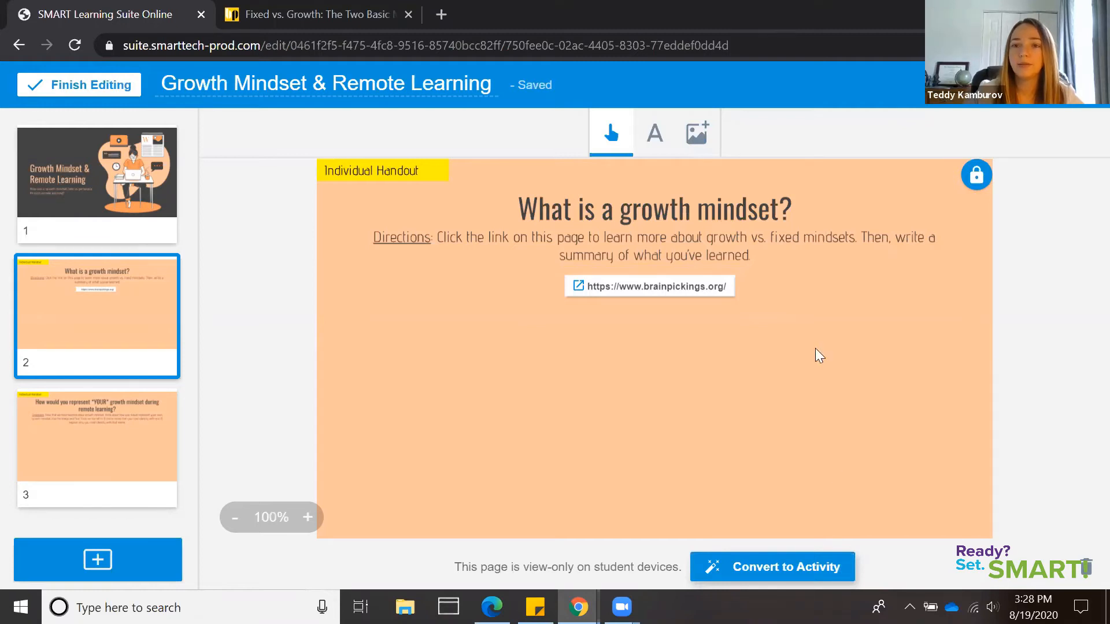
# Convert page 2 into an individual Handout activity and preview it as students get it
pyautogui.click(823, 577)
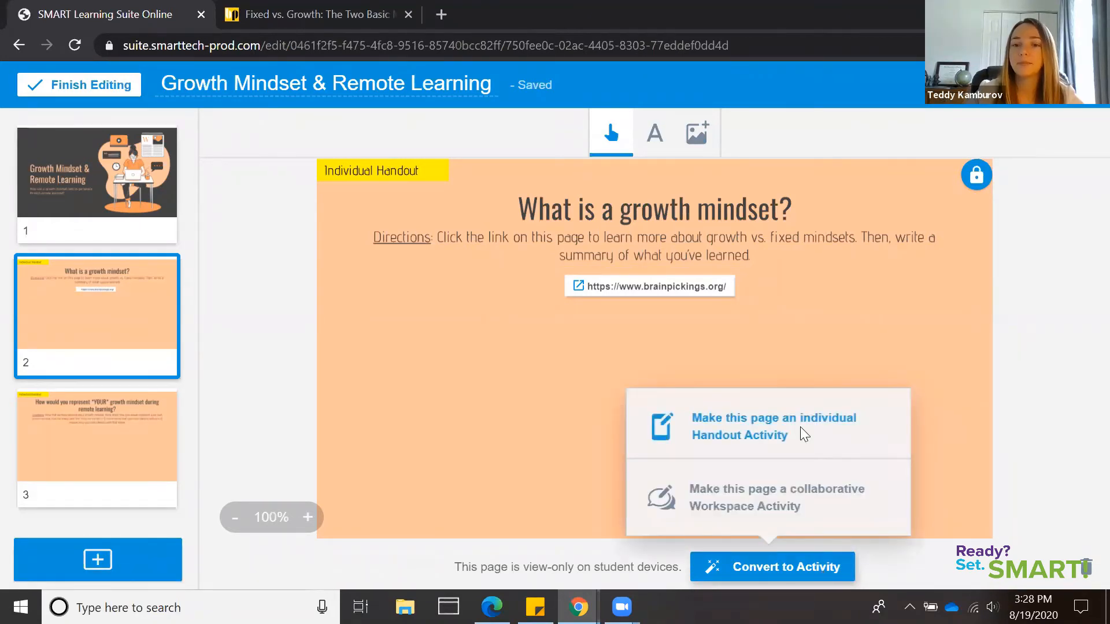
pyautogui.click(801, 435)
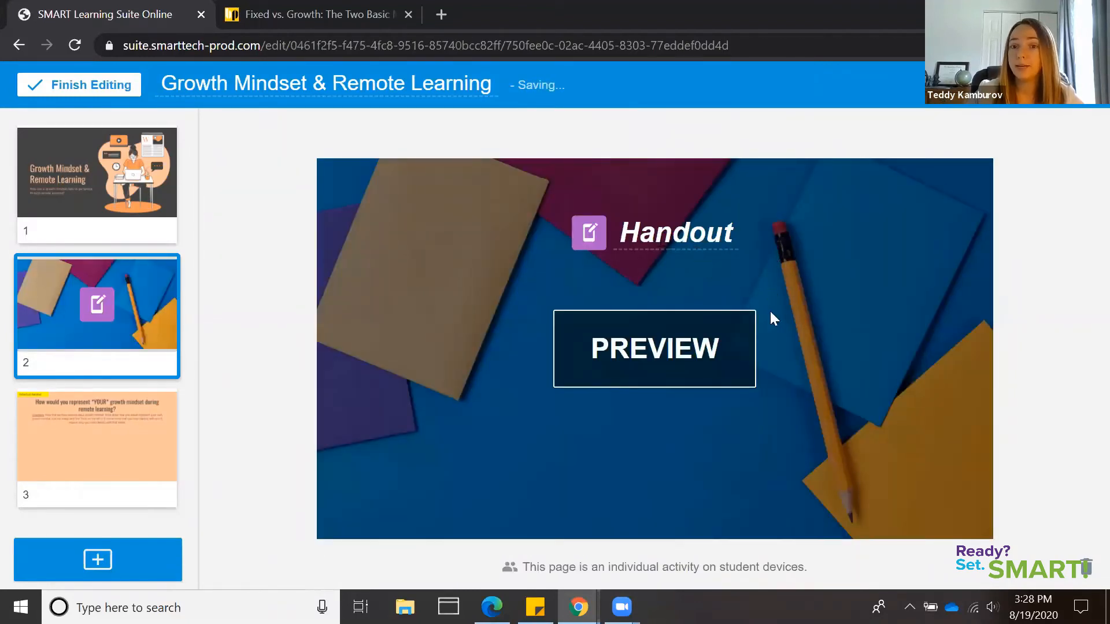
pyautogui.click(704, 359)
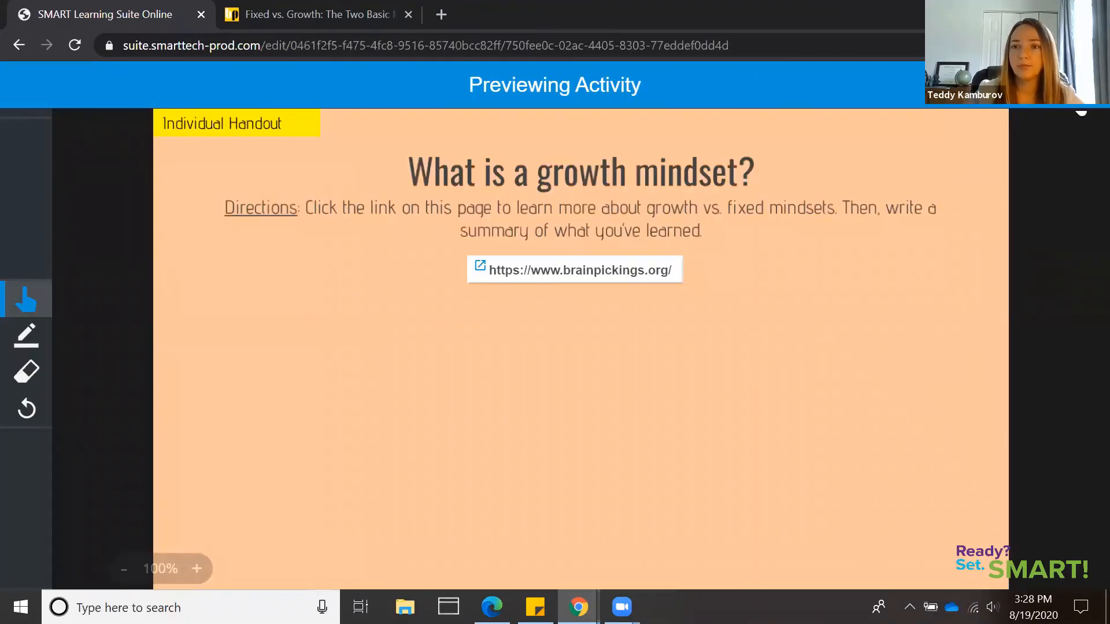
pyautogui.click(1086, 85)
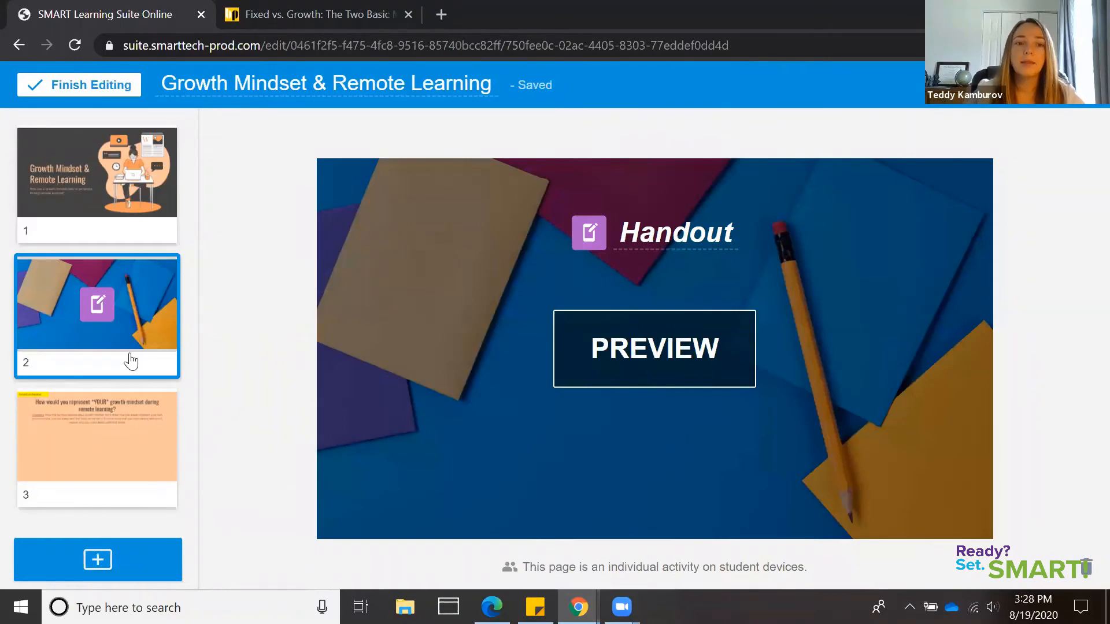
# Start adding a YouTube video to the lesson and search for "growth mindset vs fixed mindset khan academy"
pyautogui.click(127, 563)
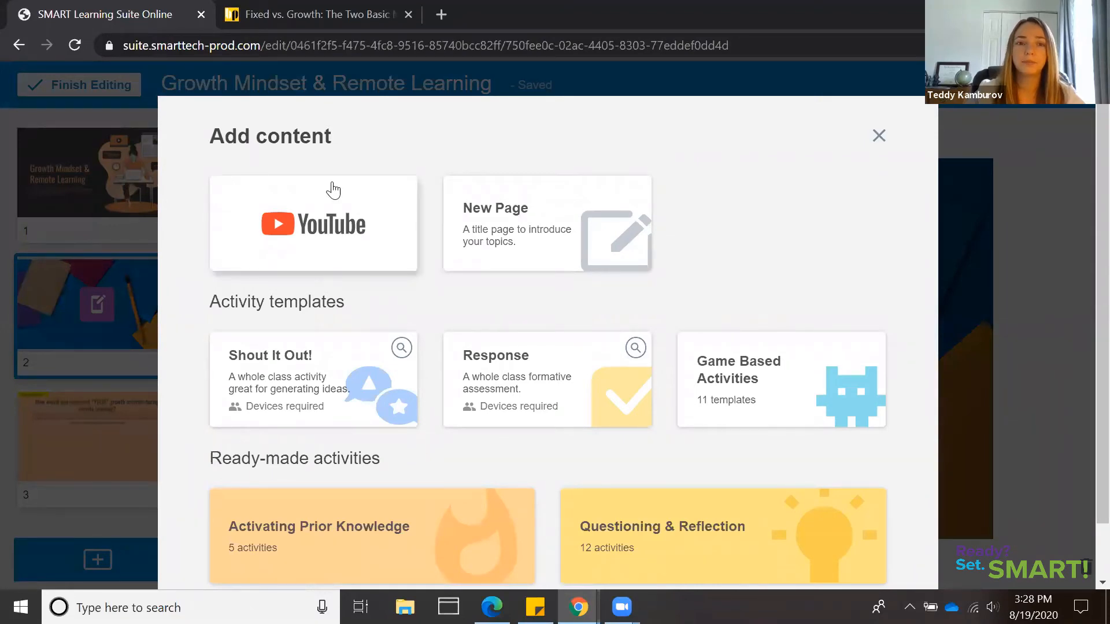
pyautogui.click(333, 189)
pyautogui.write('growth mindset')
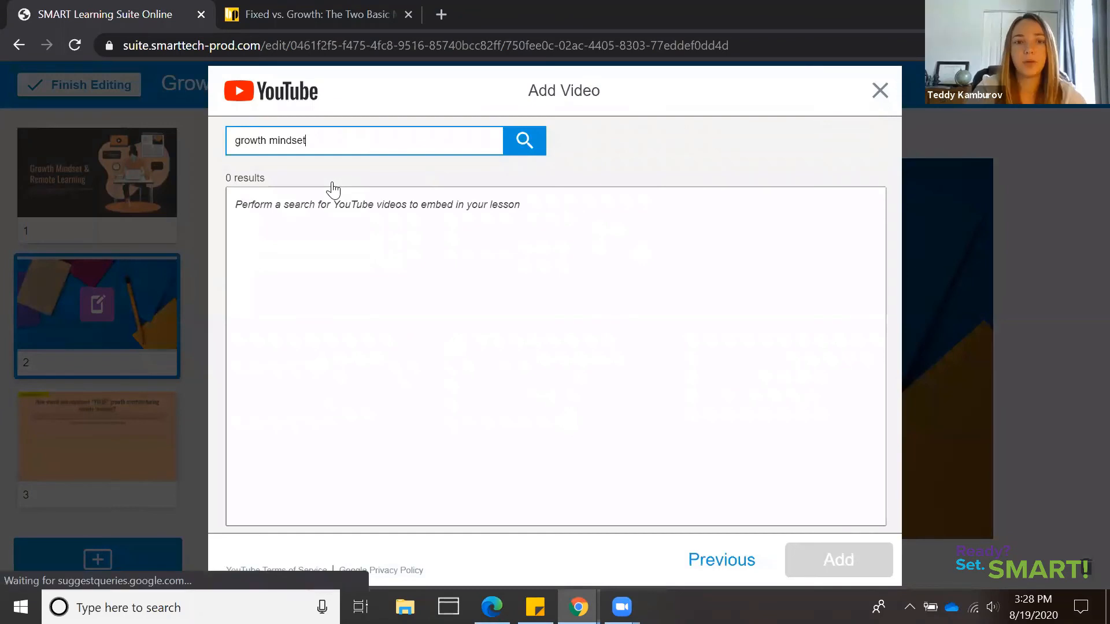
pyautogui.write(' vs fix')
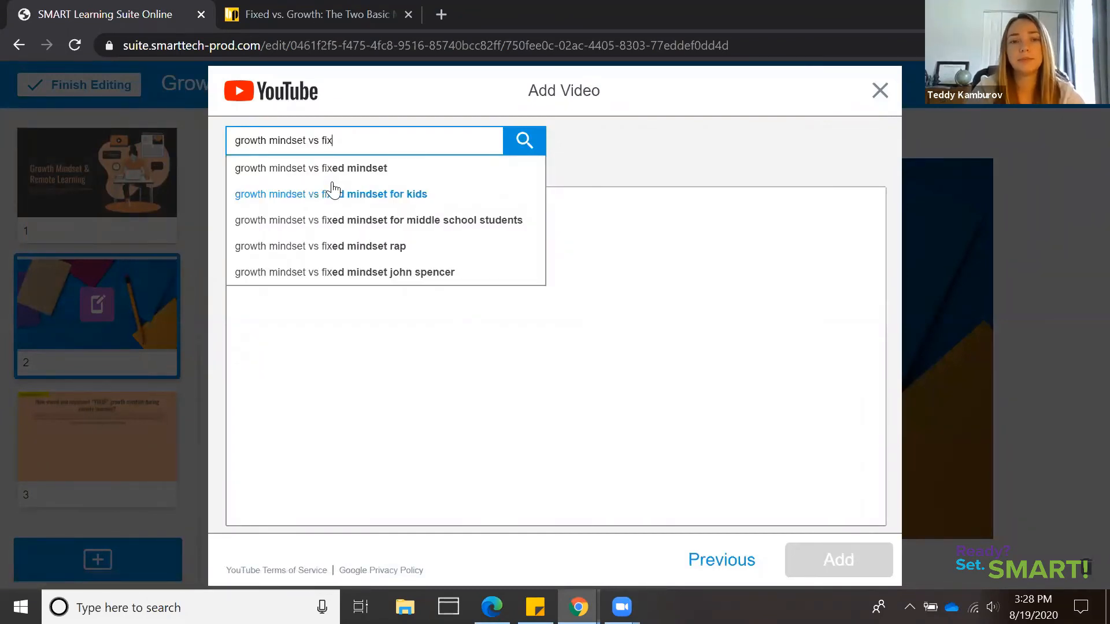
pyautogui.write('ed mindset kahn')
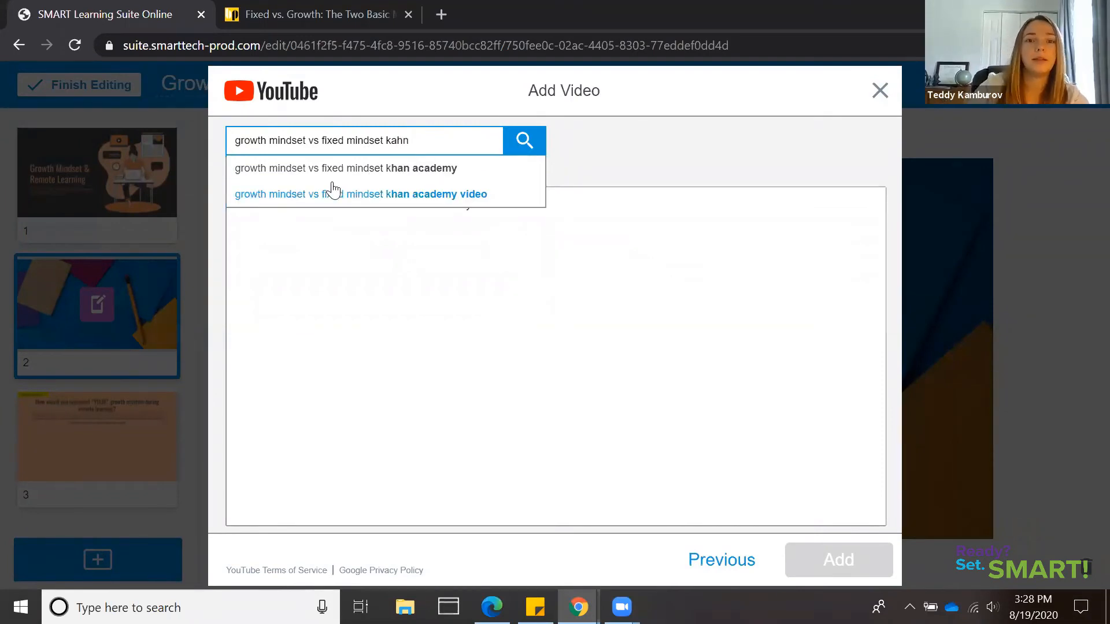
pyautogui.click(333, 169)
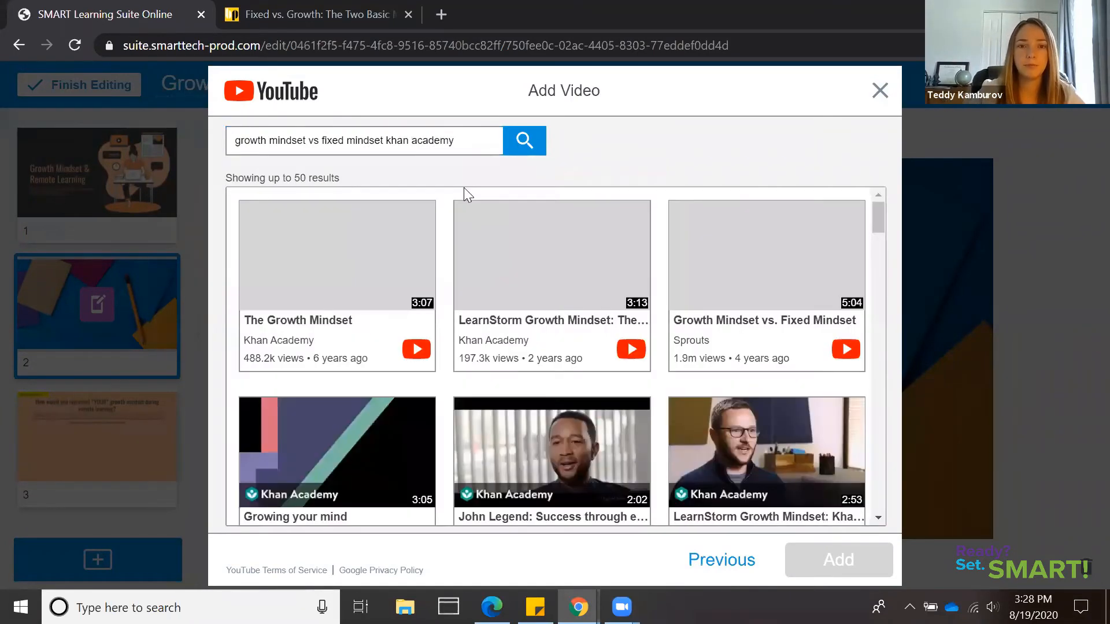
# Browse the video results, preview "LearnStorm Growth Mindset: The Truth About Your Brain" and add it to the lesson after the handout
pyautogui.click(521, 274)
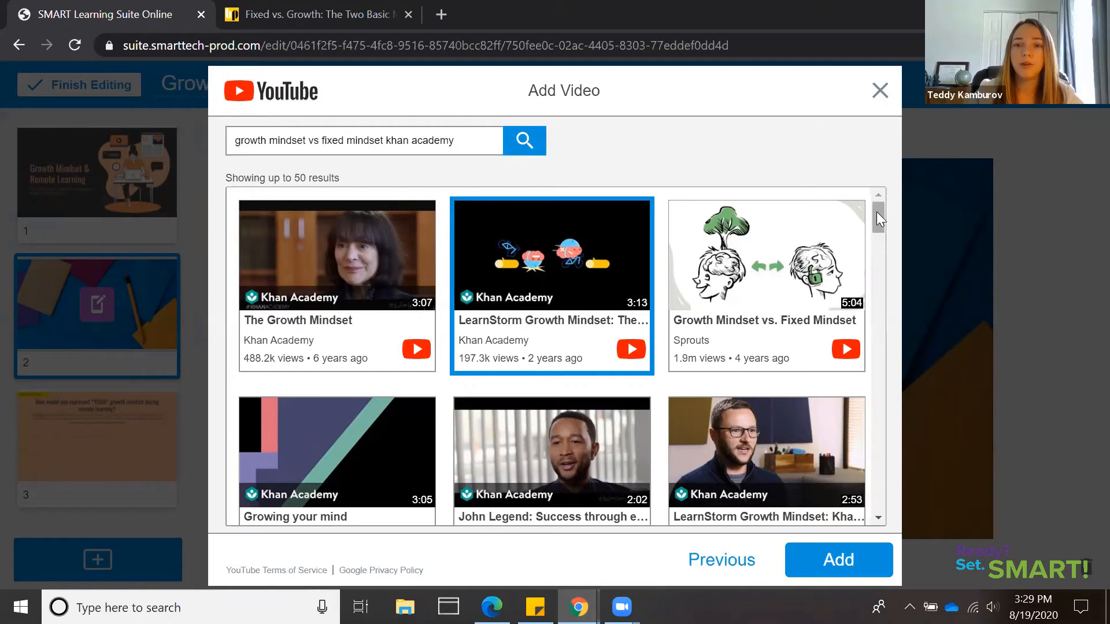
pyautogui.scroll(-2, 877, 214)
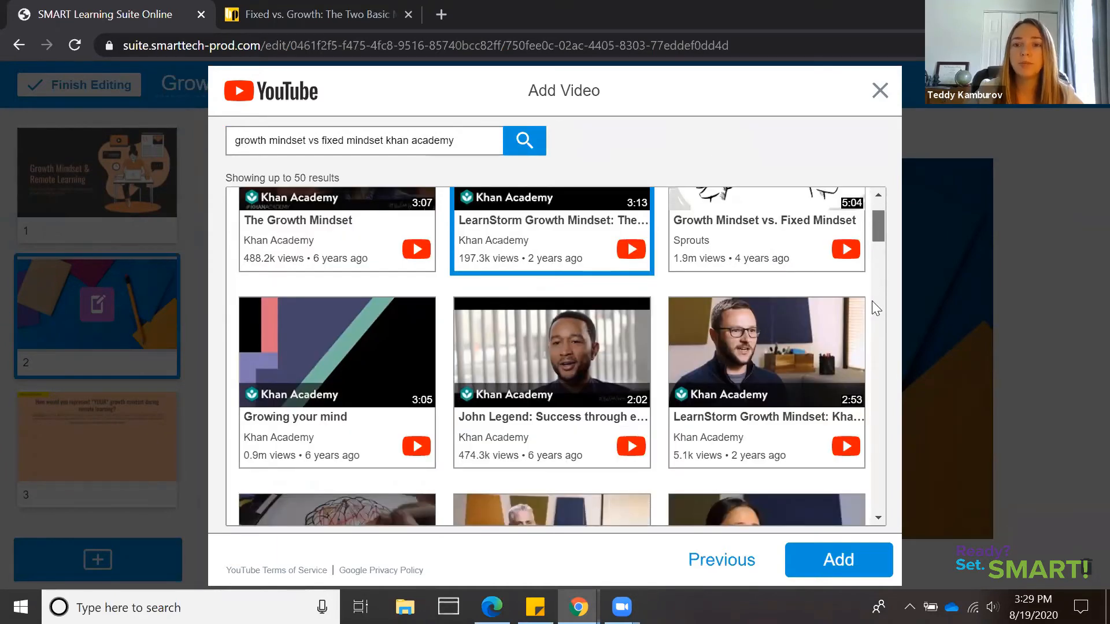
pyautogui.scroll(-5, 873, 295)
pyautogui.scroll(-5, 873, 265)
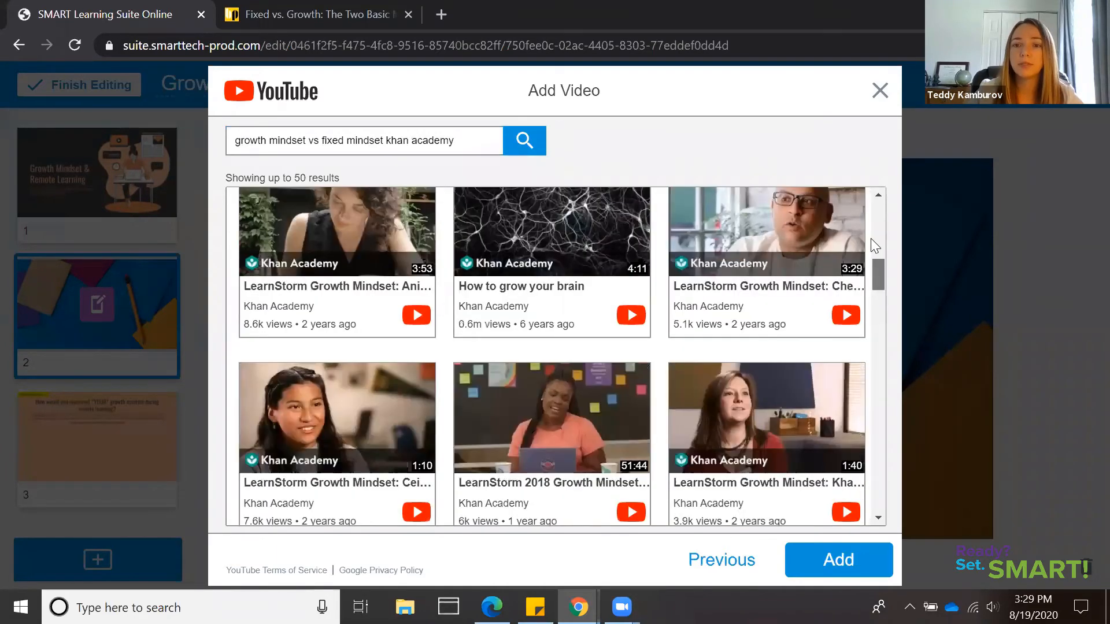
pyautogui.scroll(2, 624, 350)
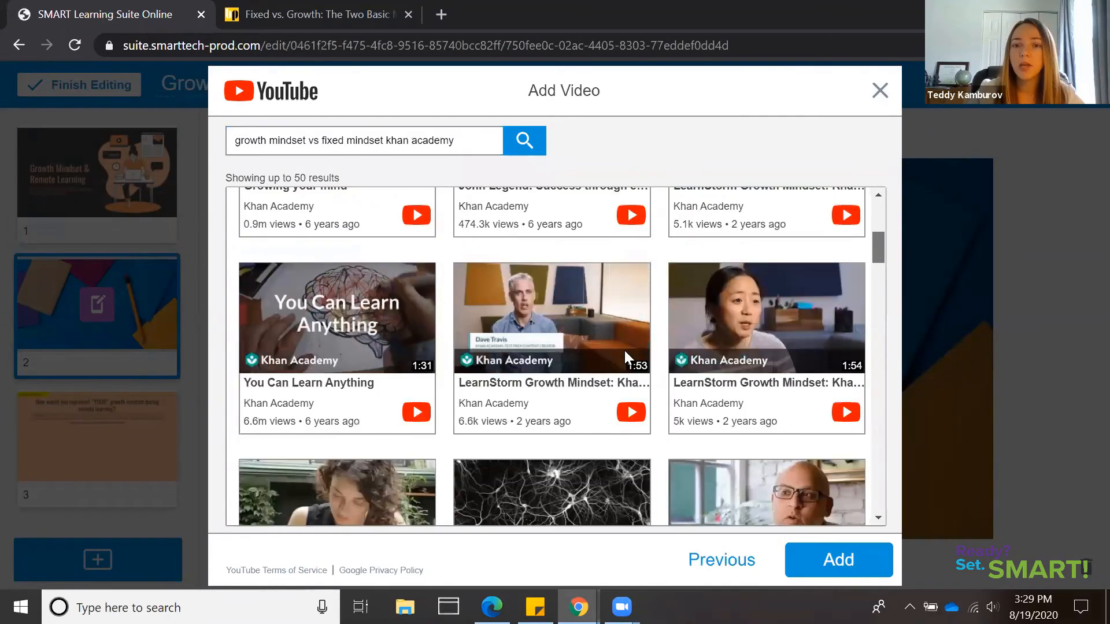
pyautogui.click(624, 351)
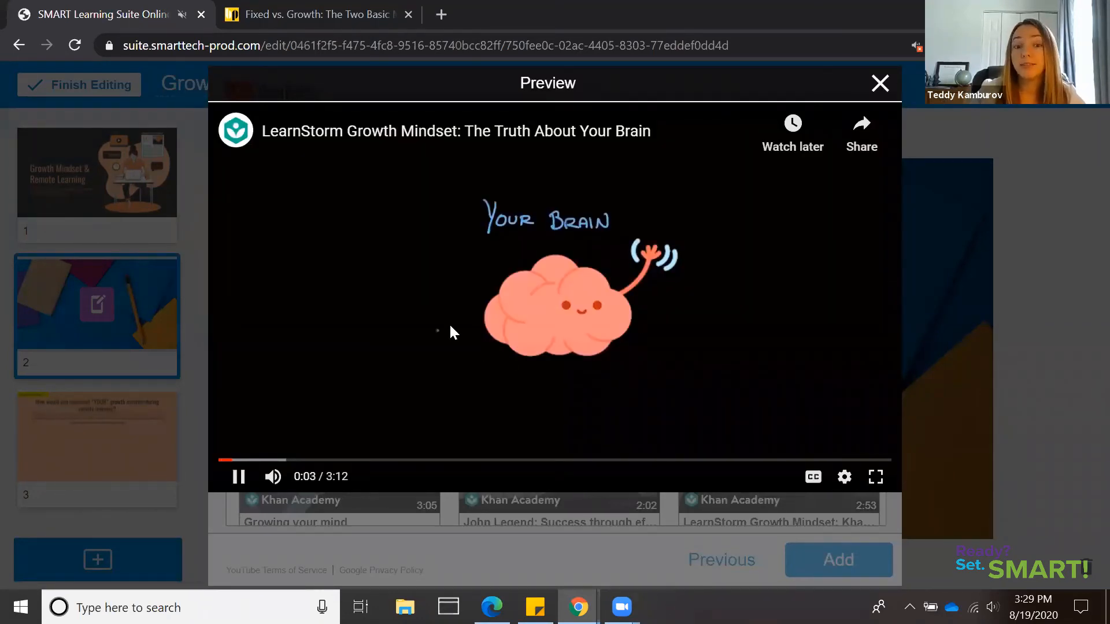
pyautogui.click(823, 496)
pyautogui.click(846, 555)
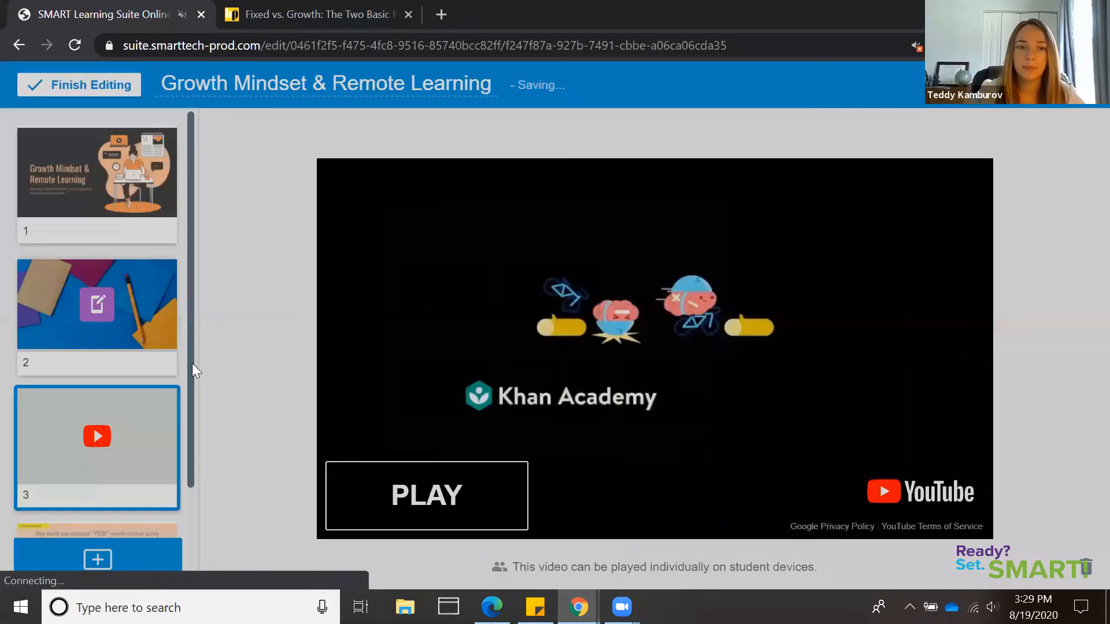
# Check the lesson's page order and return to the Handout page
pyautogui.scroll(-2, 189, 361)
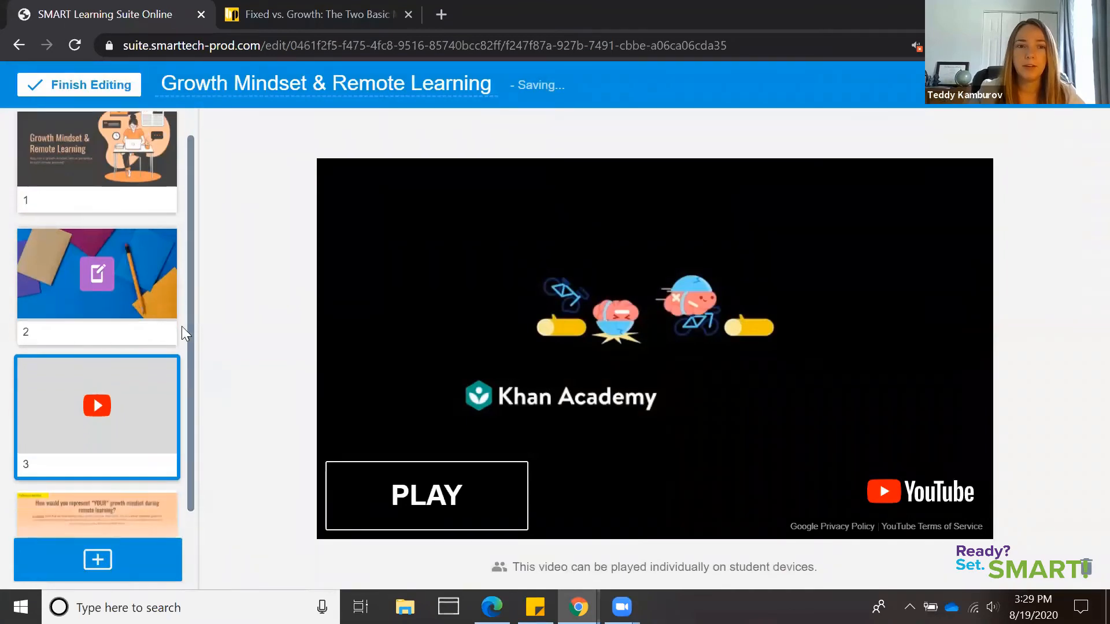
pyautogui.click(124, 197)
pyautogui.click(141, 285)
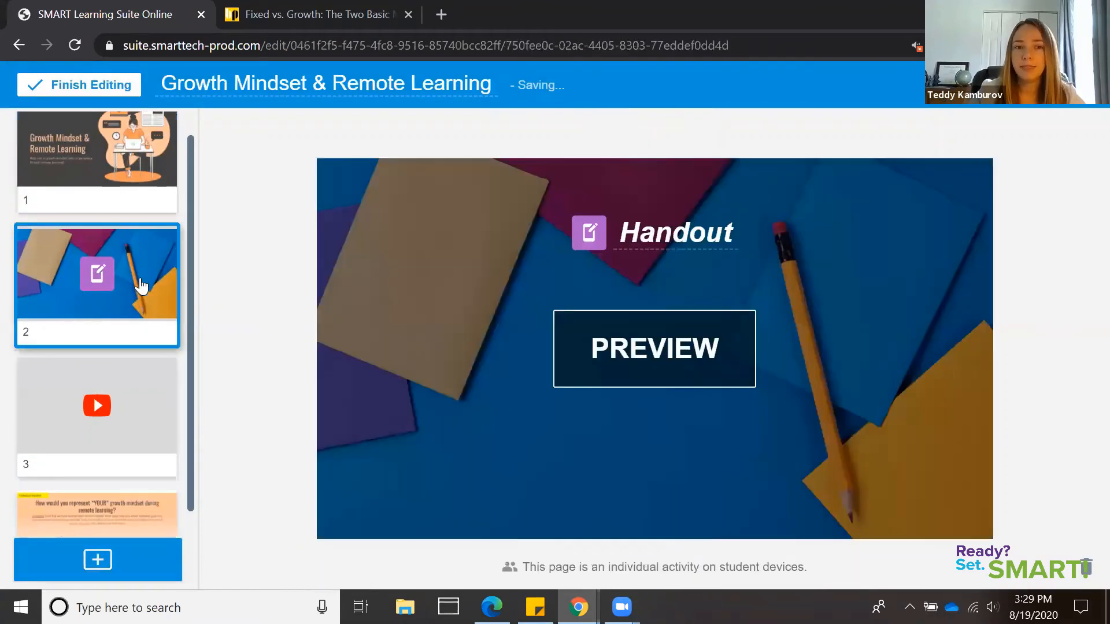
# Review the YouTube video page and page 4, and select the video page as the insertion point for a game-based activity
pyautogui.click(141, 386)
pyautogui.moveTo(191, 341); pyautogui.dragTo(191, 447)
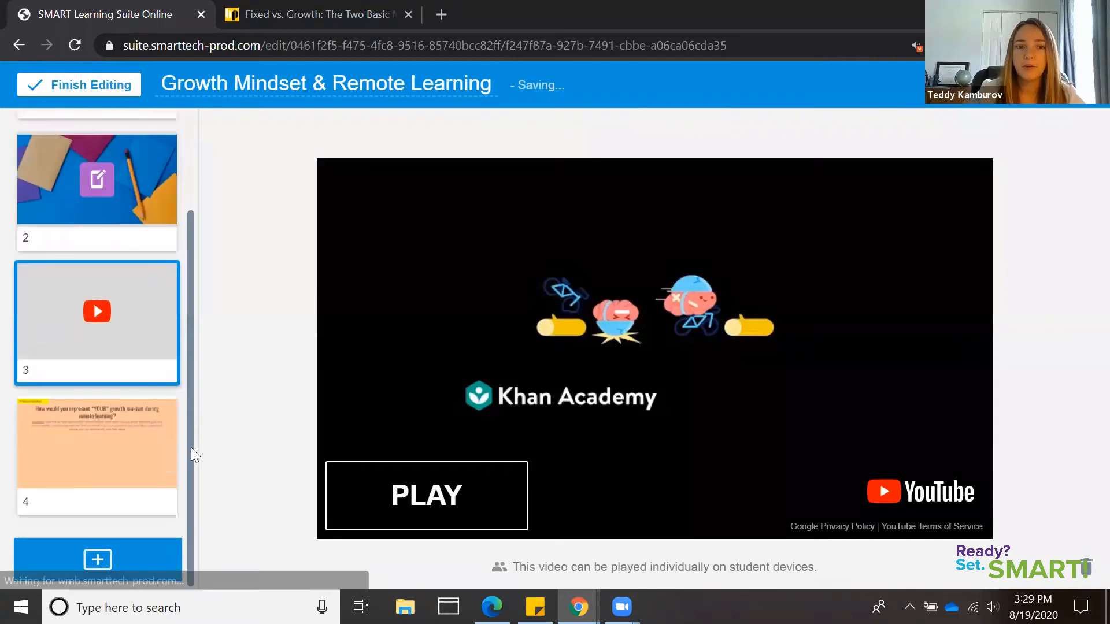
pyautogui.click(140, 457)
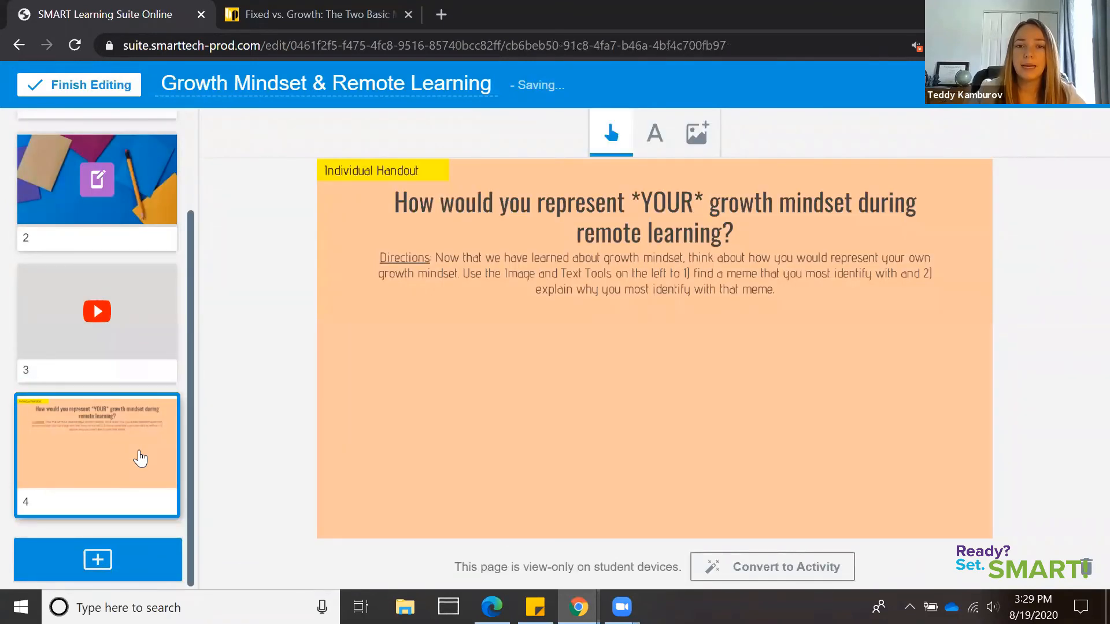
pyautogui.click(149, 318)
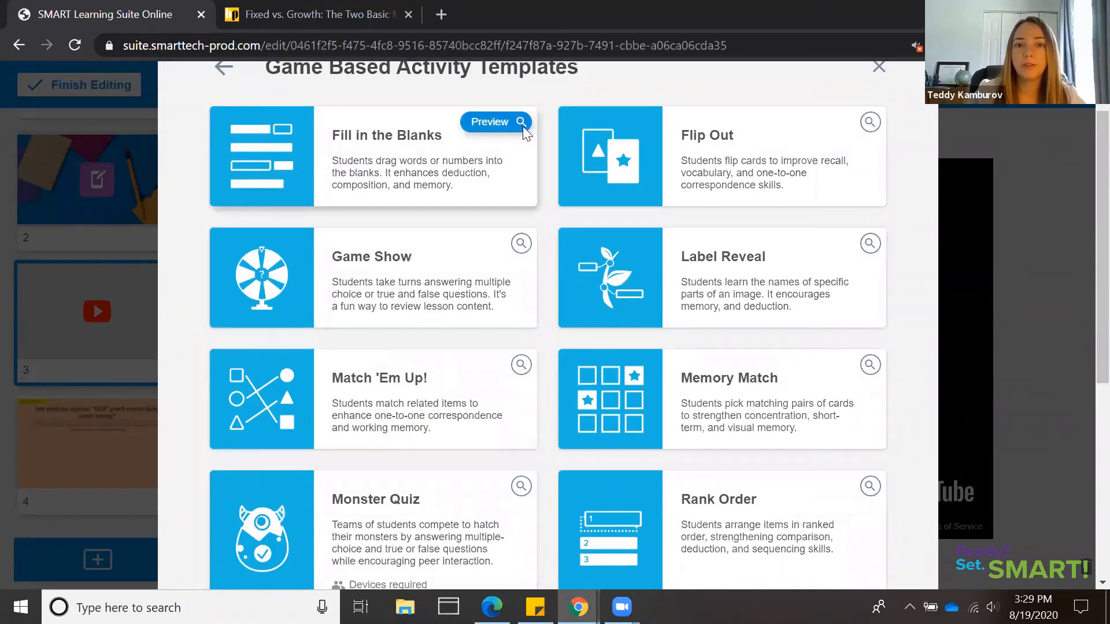
# Browse the game-based activity templates and preview Fill in the Blanks and Flip Out
pyautogui.click(523, 126)
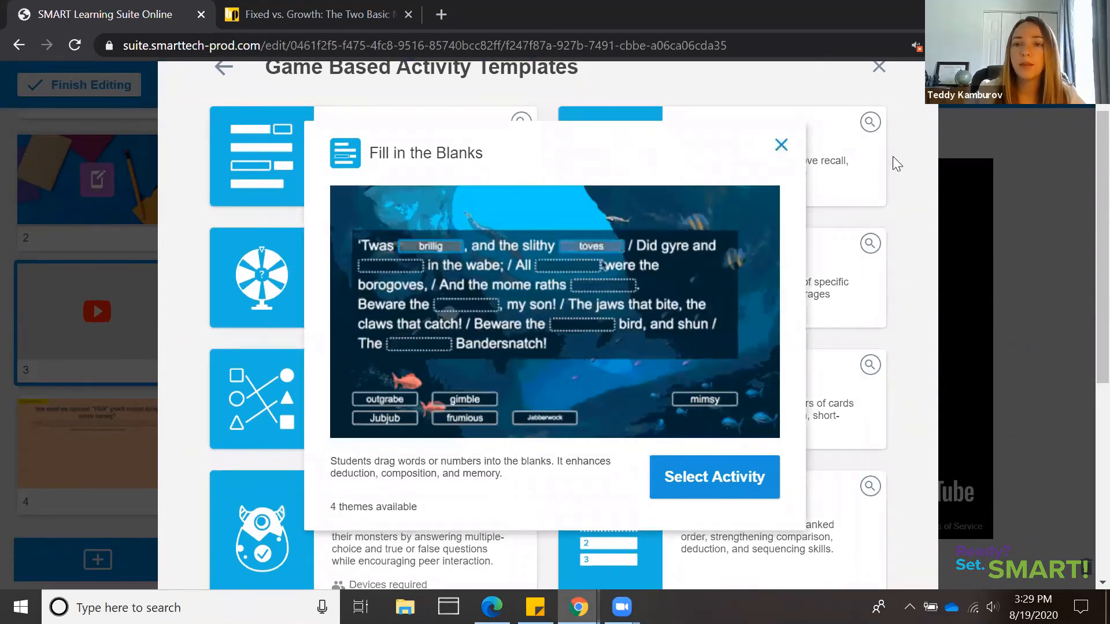
pyautogui.click(870, 126)
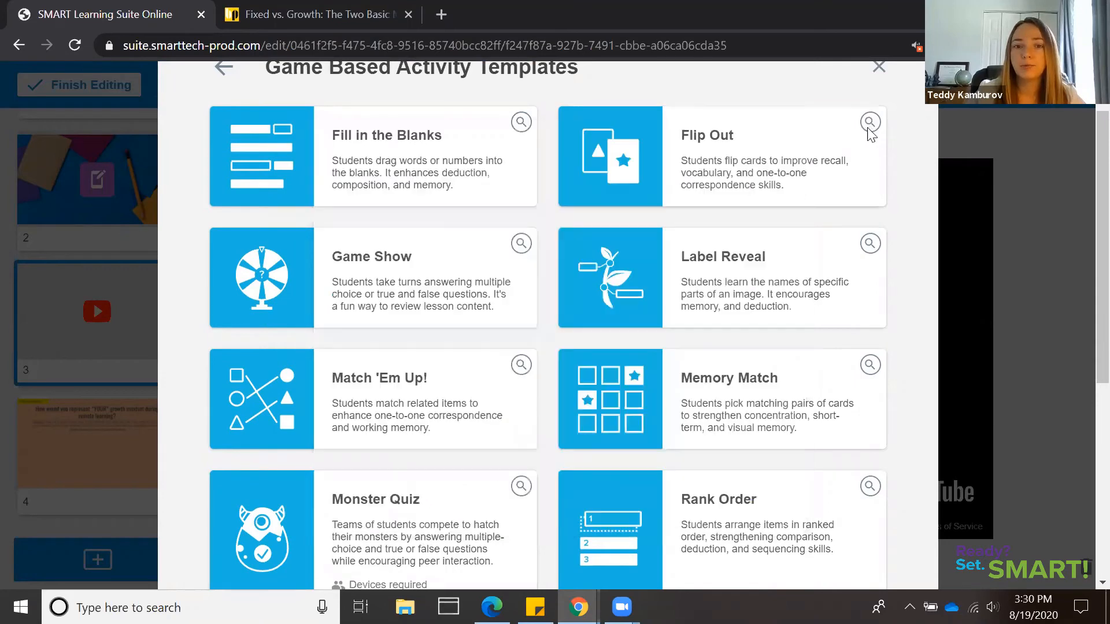
pyautogui.click(828, 206)
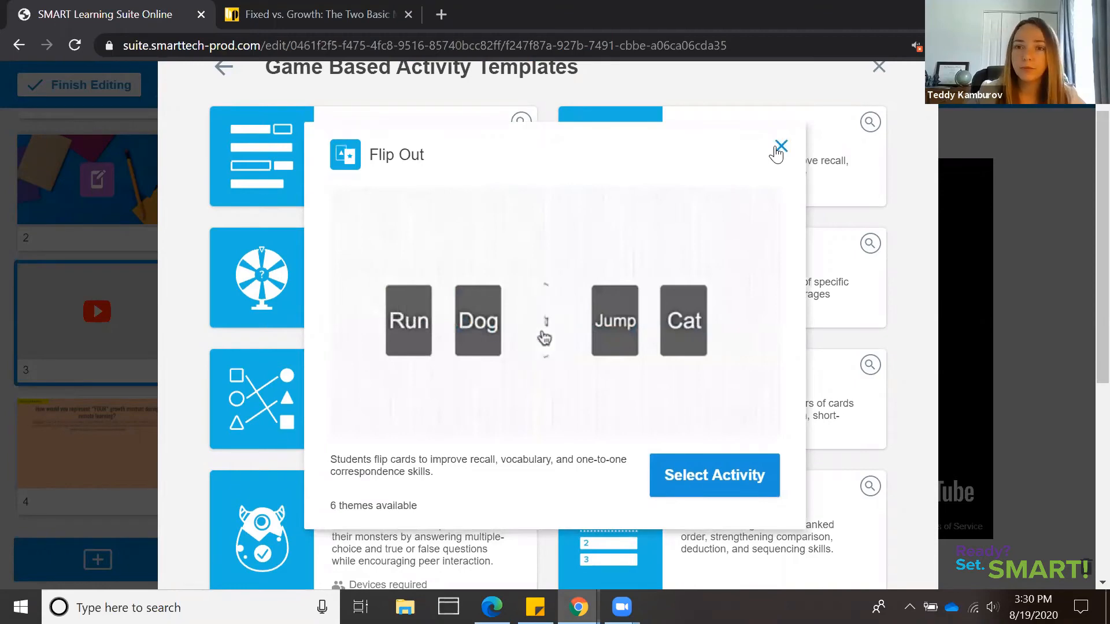
pyautogui.click(909, 353)
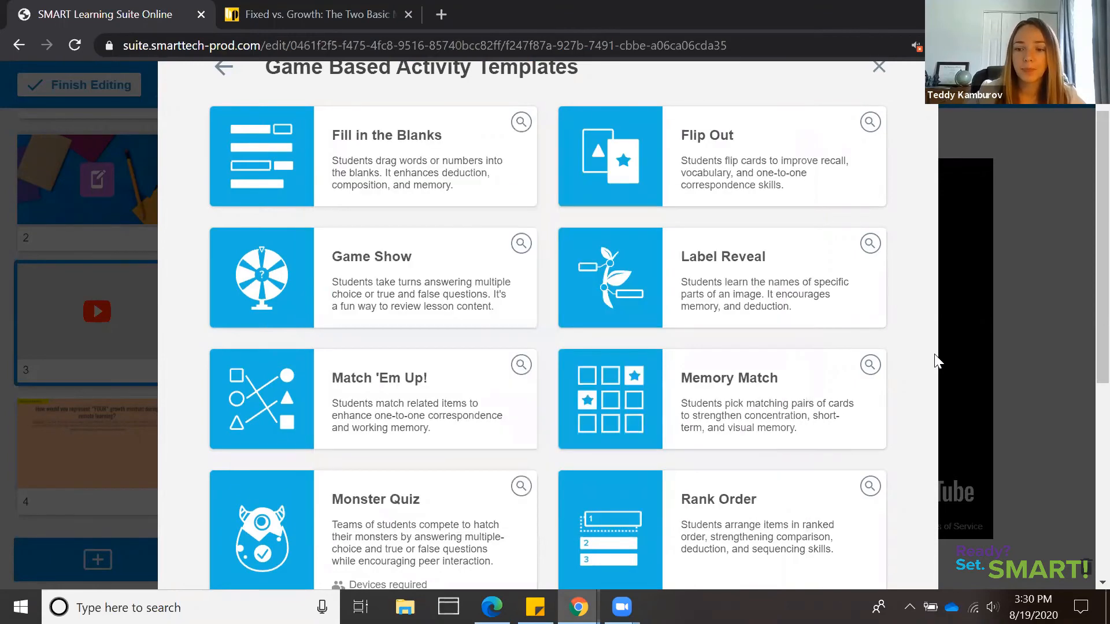
pyautogui.scroll(-4, 937, 362)
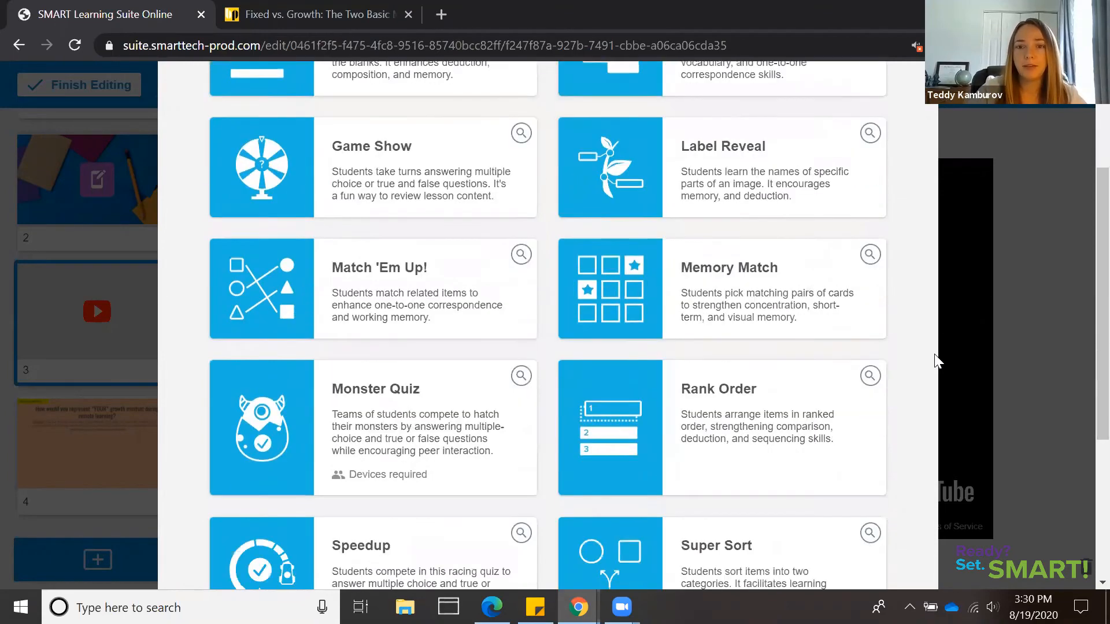
pyautogui.scroll(-2, 937, 361)
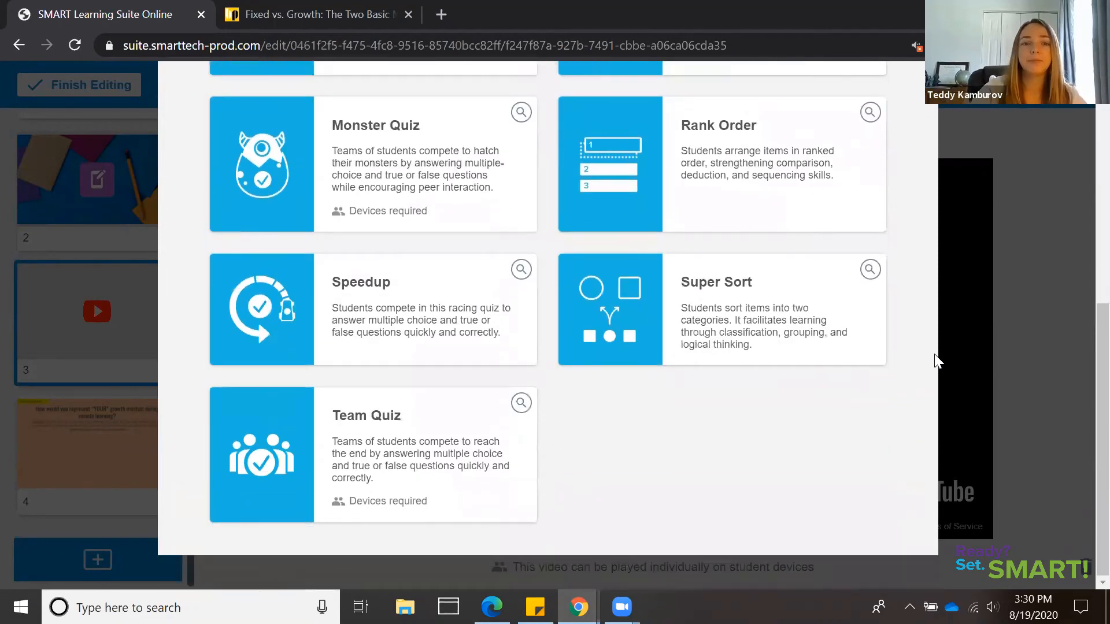
pyautogui.scroll(1, 937, 361)
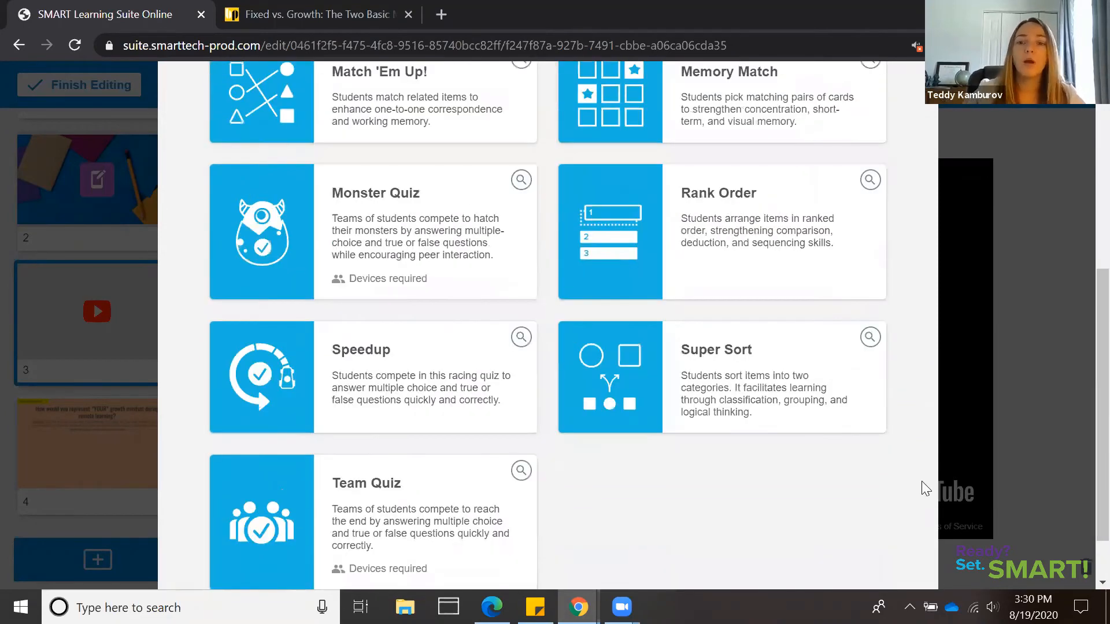
pyautogui.scroll(1, 873, 503)
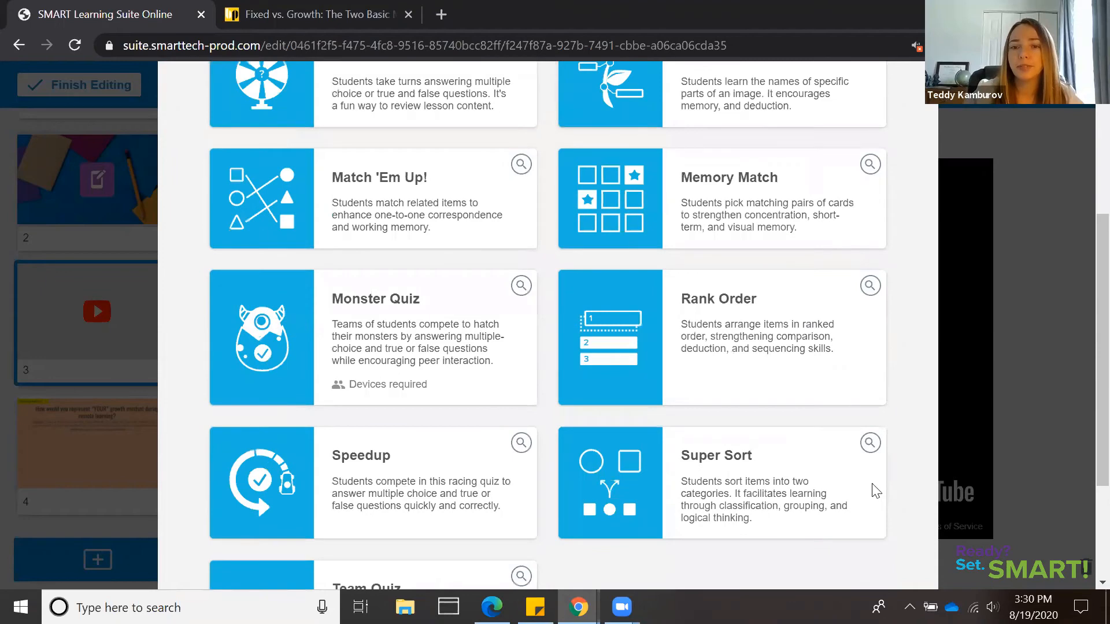
pyautogui.scroll(1, 876, 492)
# Choose the Super Sort activity and name its two categories "Growth mindset" and "Fixed mindset"
pyautogui.click(869, 479)
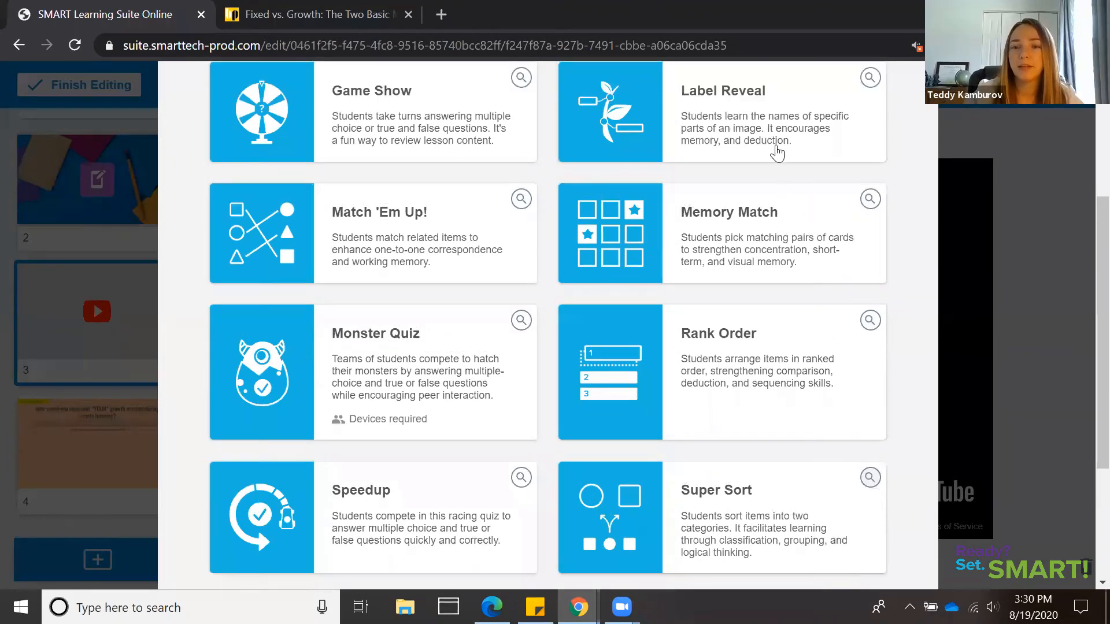
pyautogui.click(740, 488)
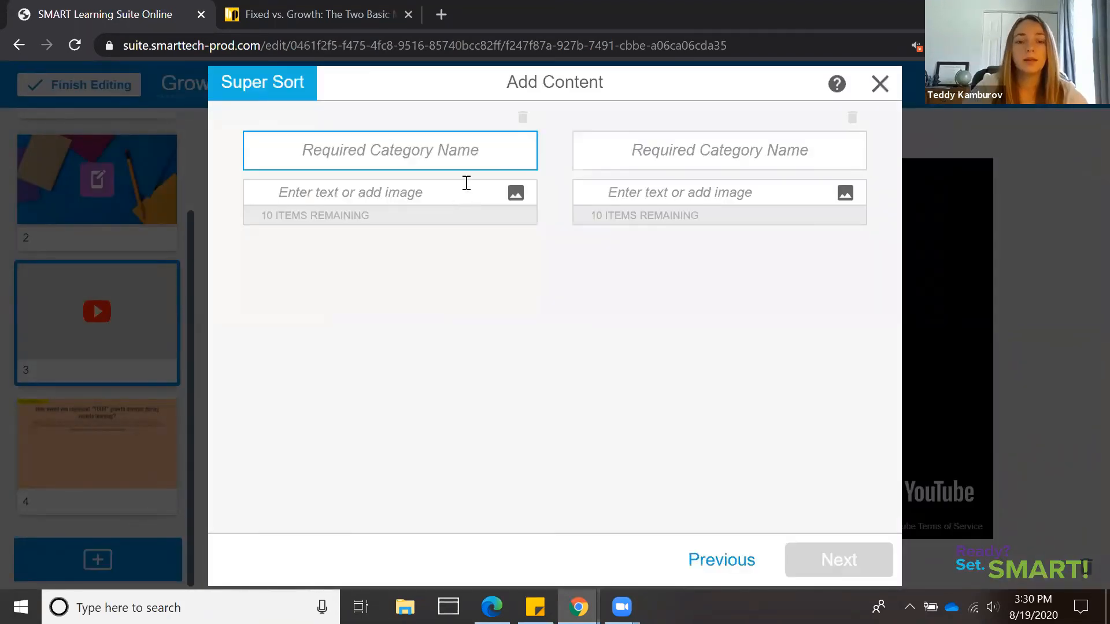
pyautogui.write('Growth mindset')
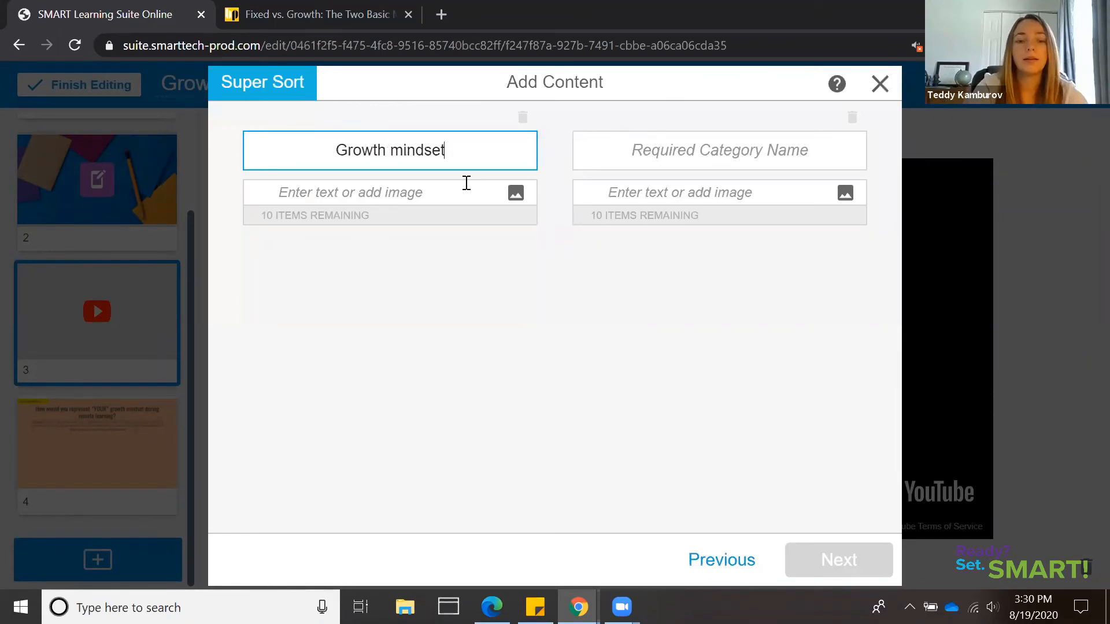
pyautogui.press('Tab')
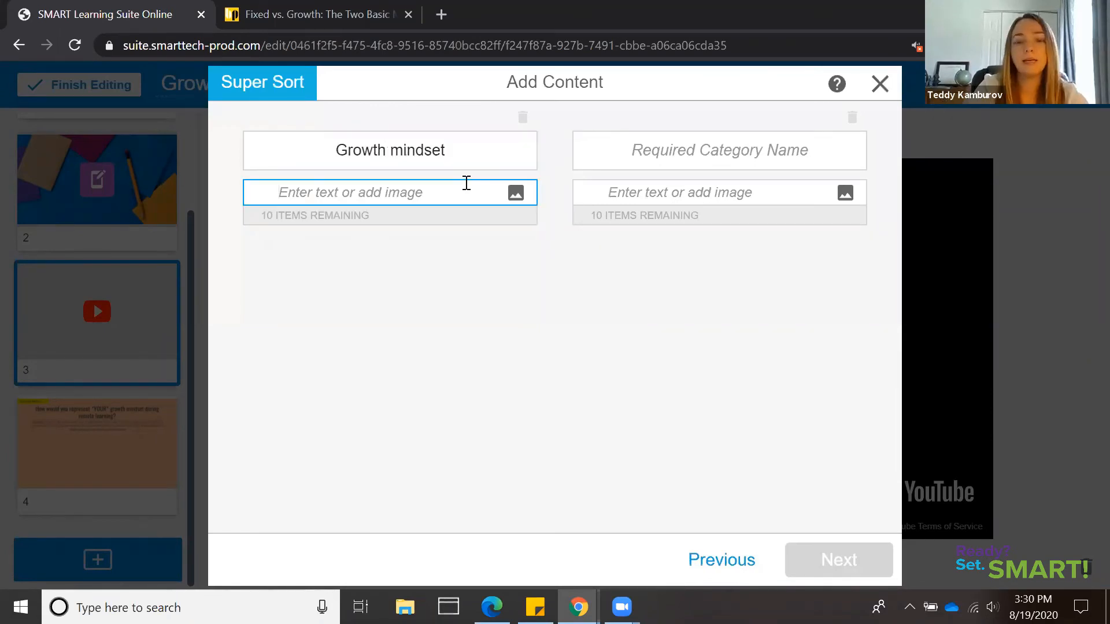
pyautogui.click(662, 149)
pyautogui.write('Fi')
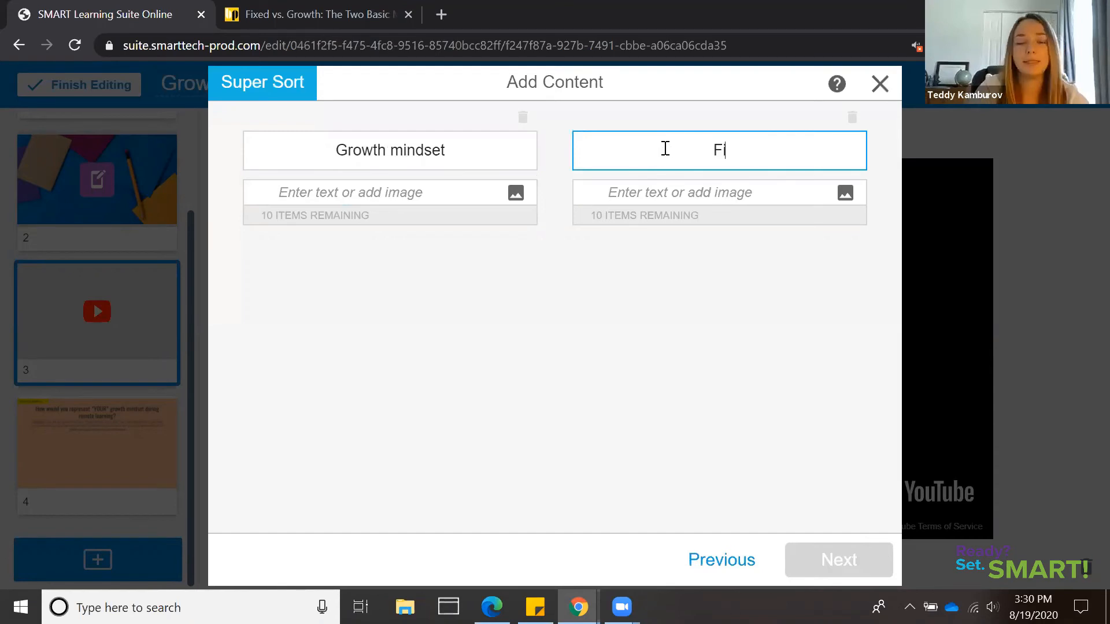
pyautogui.write('xed min')
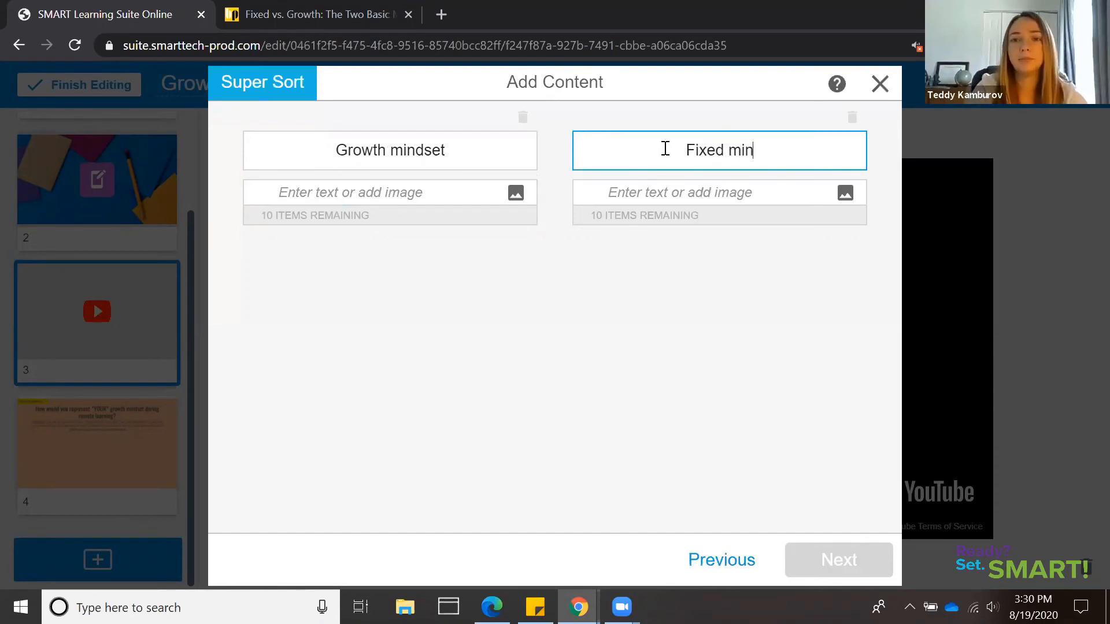
pyautogui.write('dset')
# Add "I can get better at math with practice" under Growth mindset and "I will always be bad at math" under Fixed mindset
pyautogui.click(432, 189)
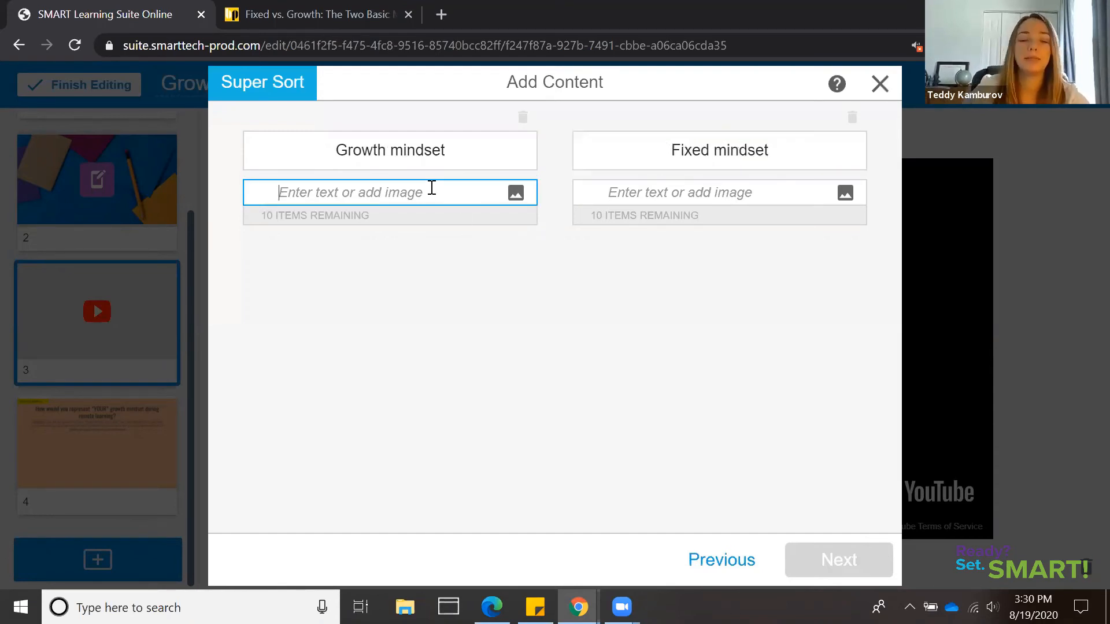
pyautogui.write('I')
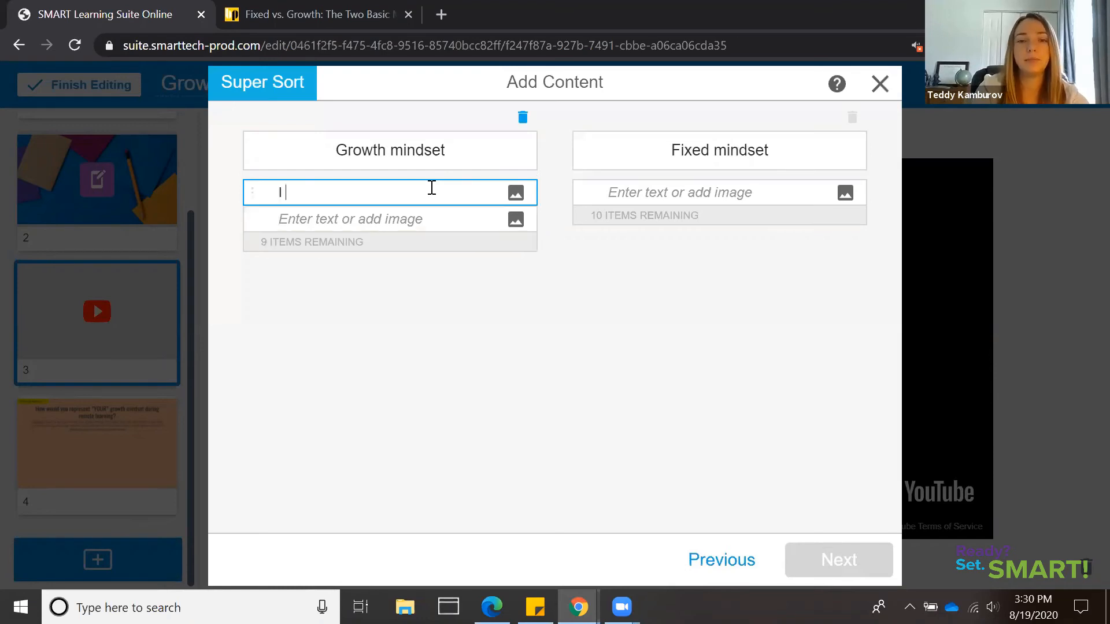
pyautogui.write(' can get better at')
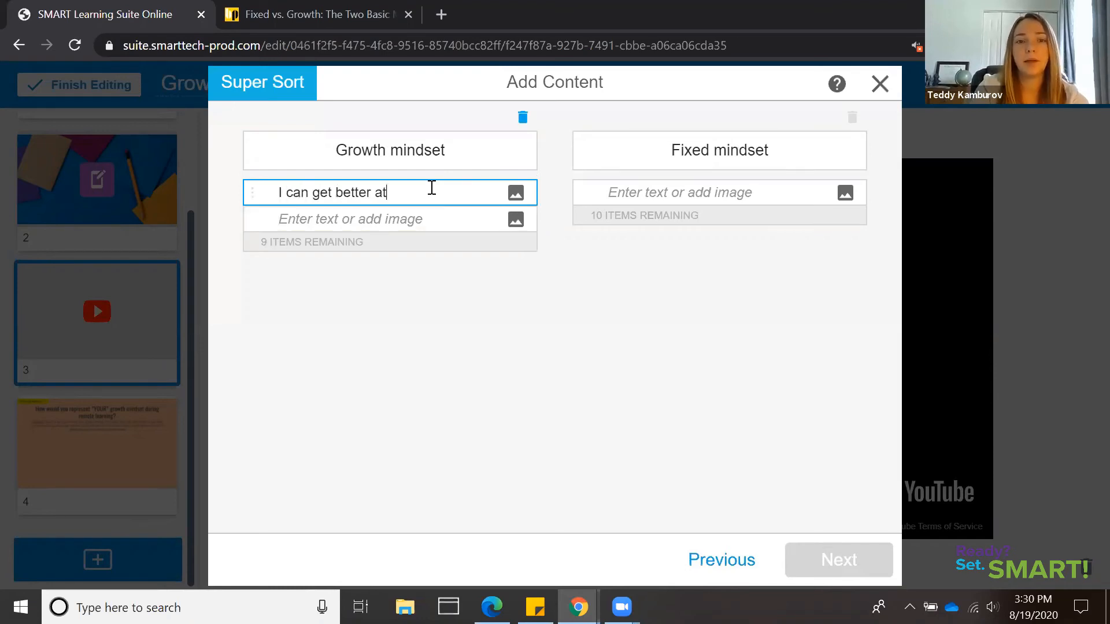
pyautogui.write(' math with practice')
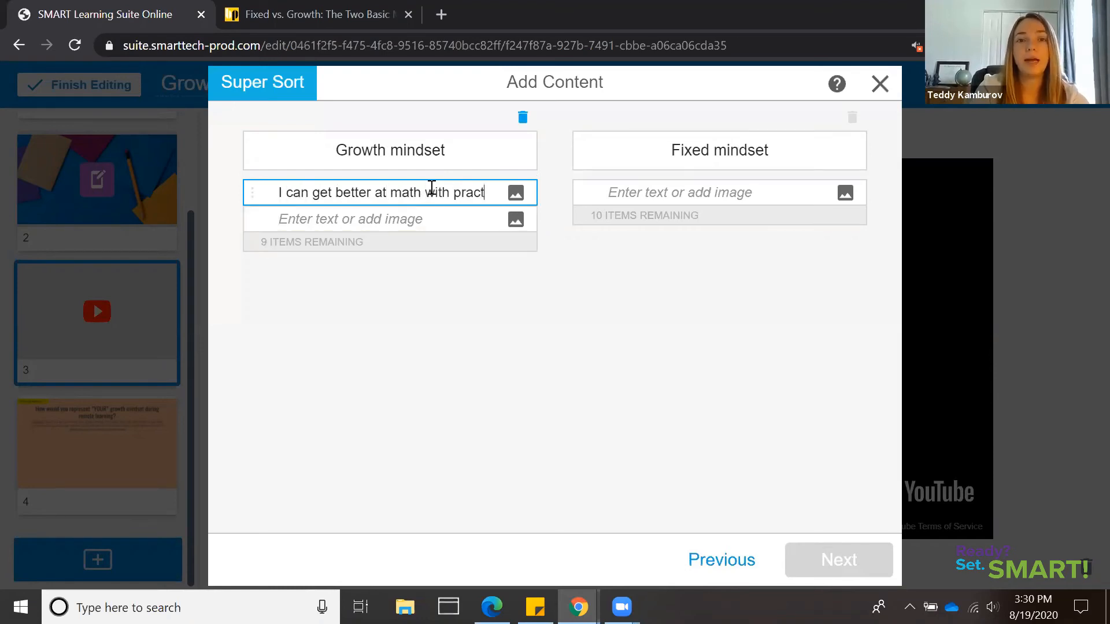
pyautogui.click(730, 199)
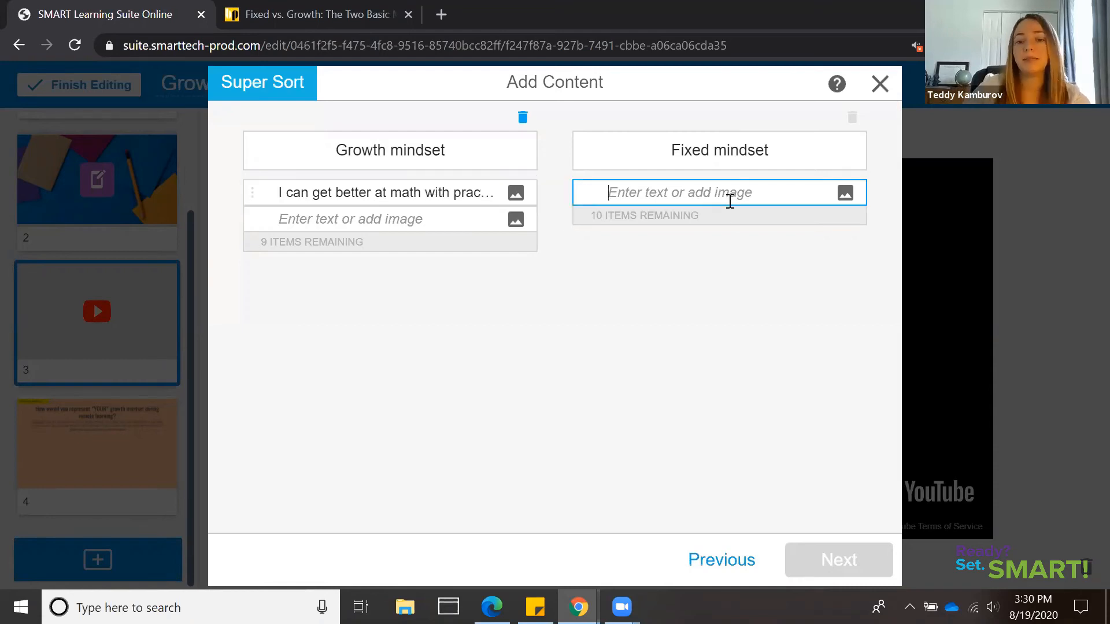
pyautogui.write('I wi')
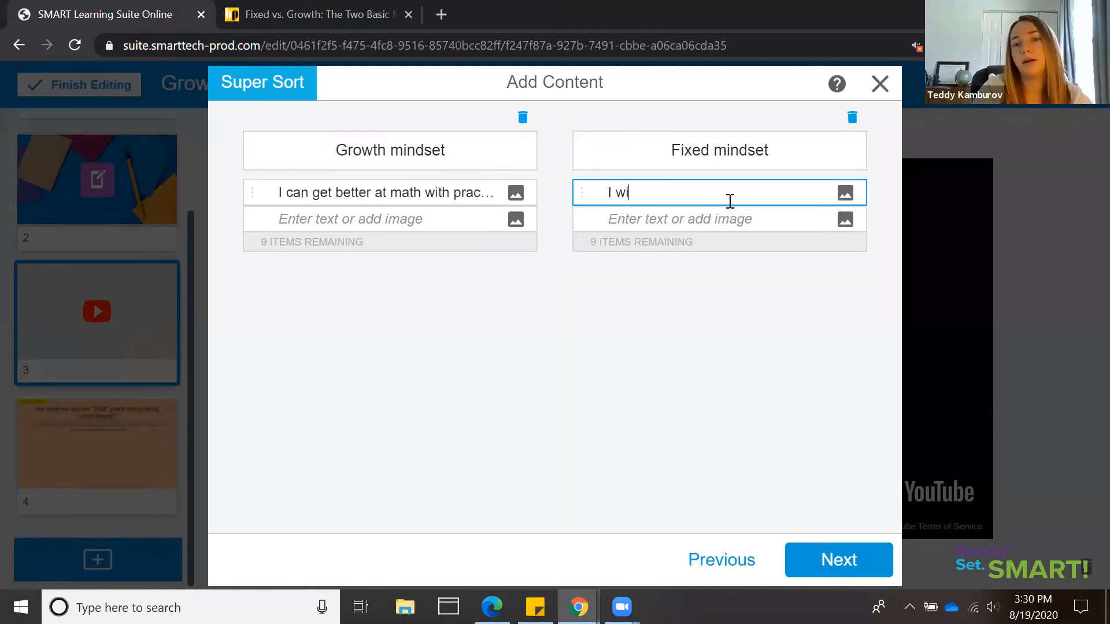
pyautogui.write('ll ')
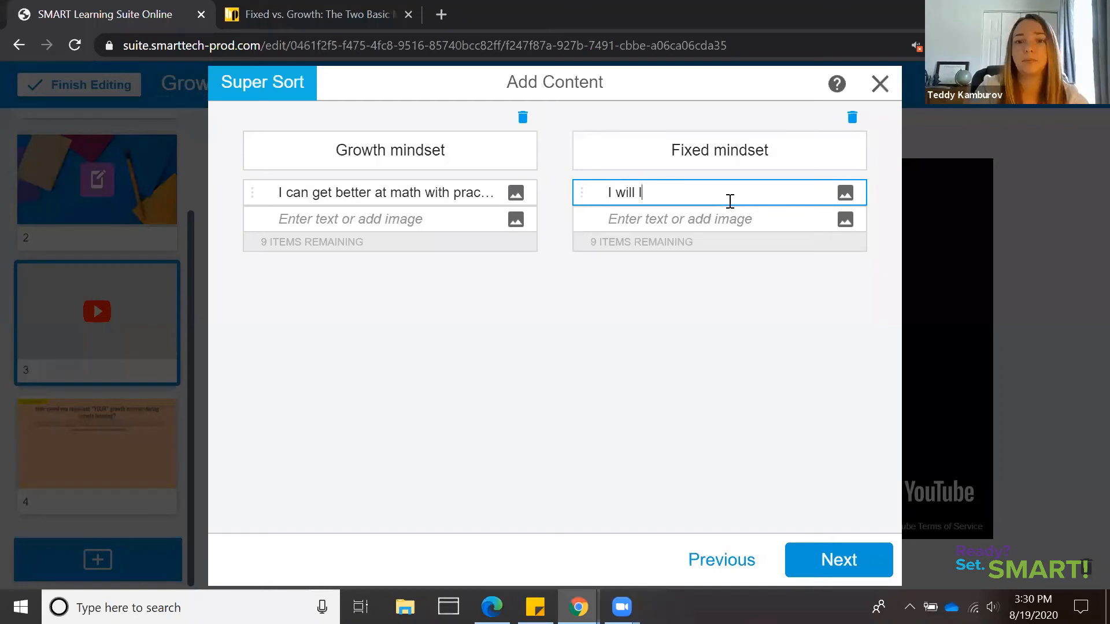
pyautogui.write('always be bad at math')
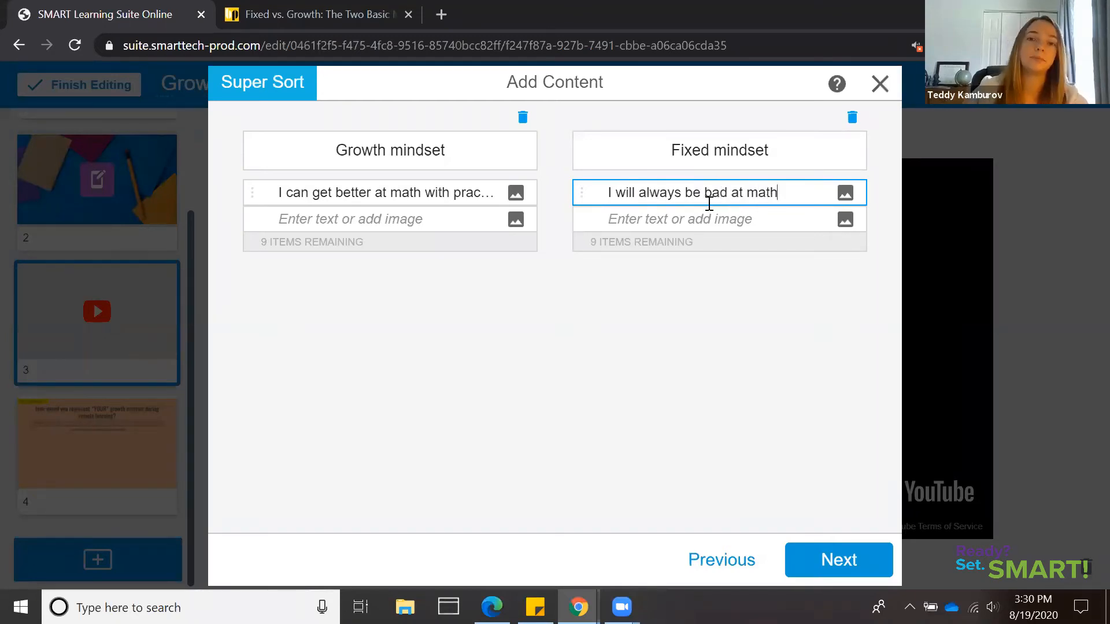
# Add the second items: "I love challenges!" under Growth mindset and "I avoid challenges" under Fixed mindset
pyautogui.click(315, 220)
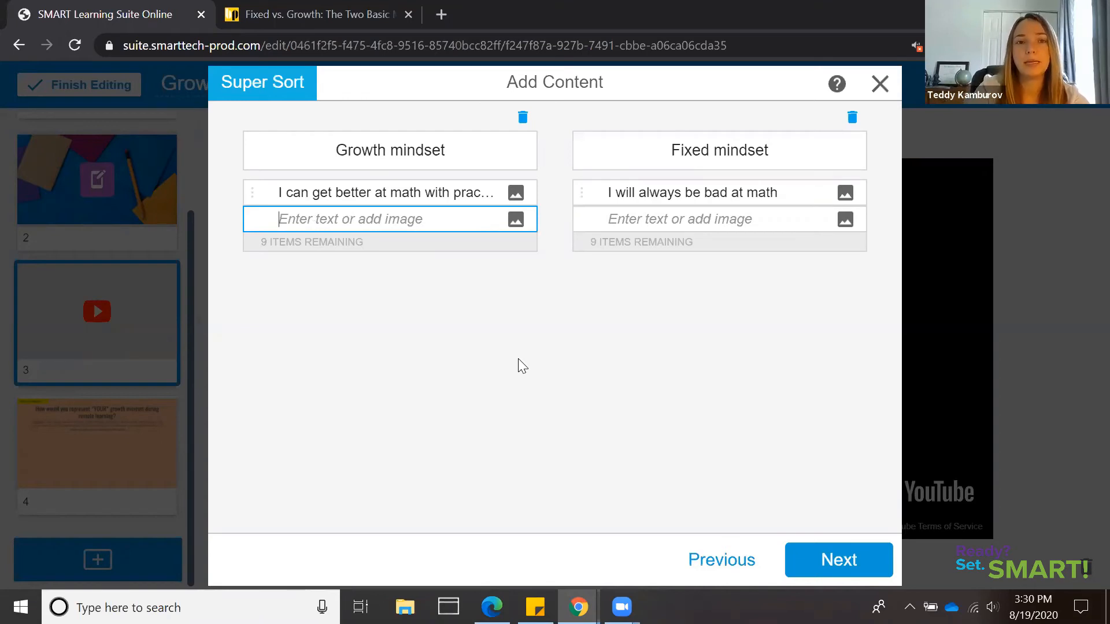
pyautogui.write('I love ')
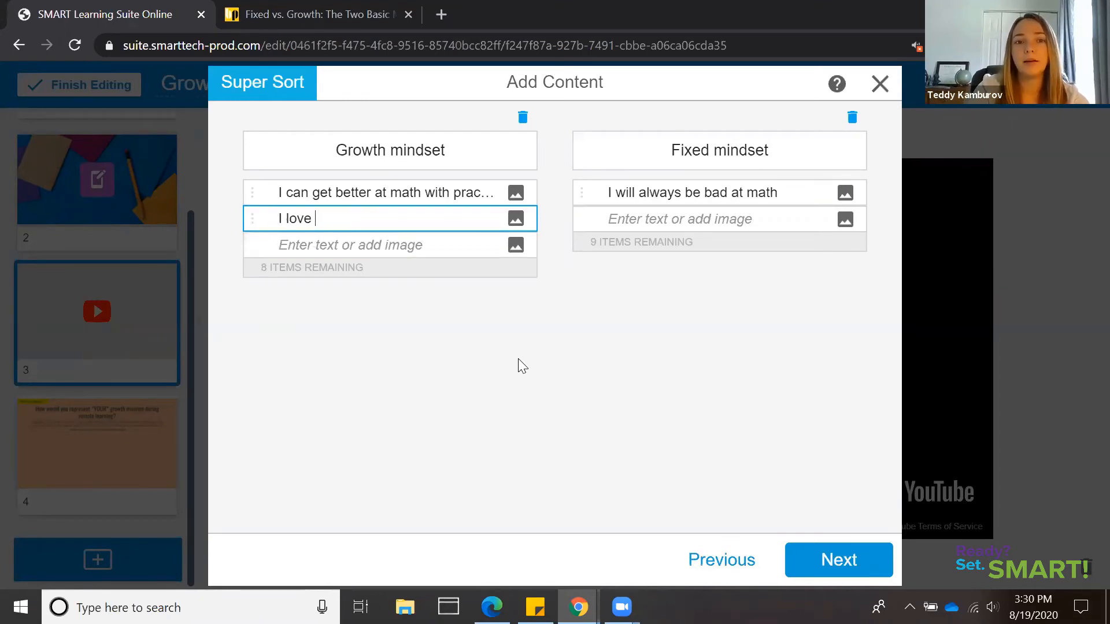
pyautogui.write('challenges!')
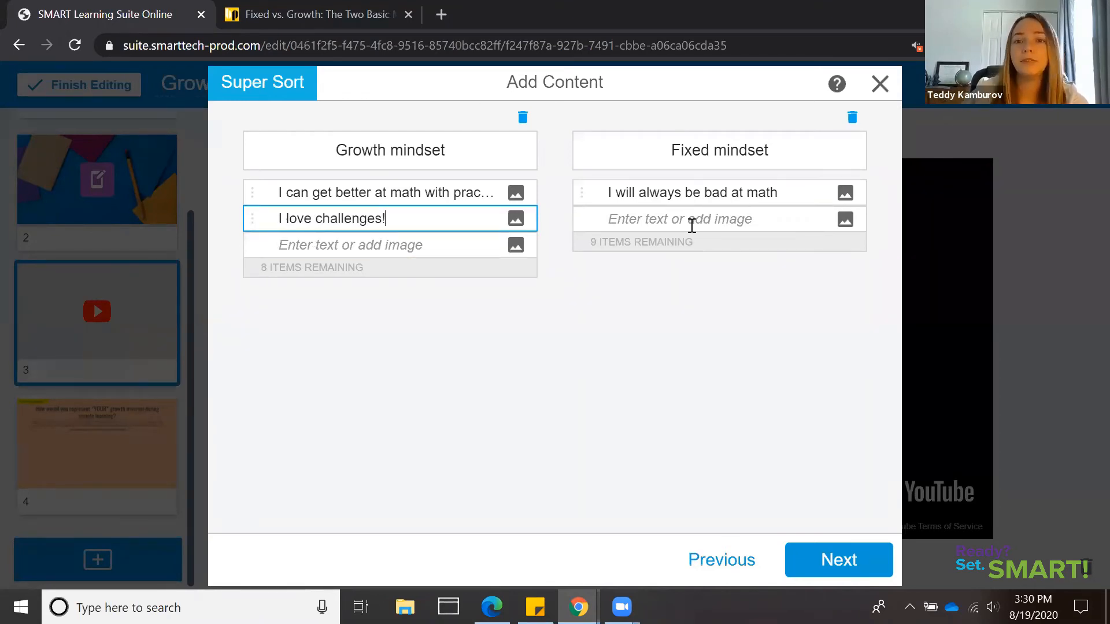
pyautogui.click(692, 225)
pyautogui.write('I avoid')
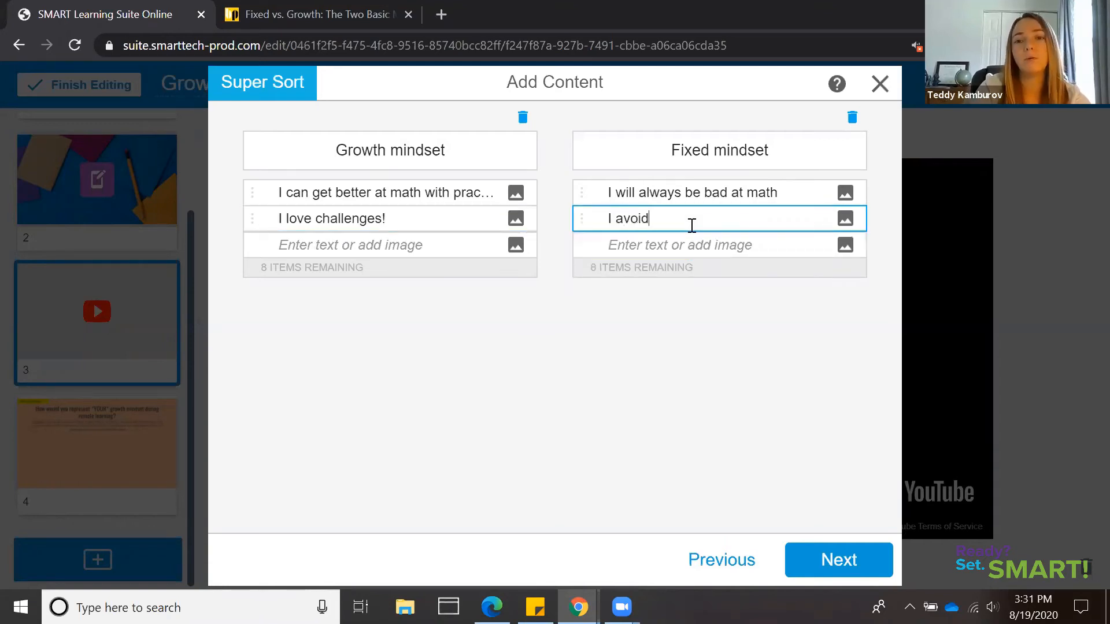
pyautogui.write(' challenges')
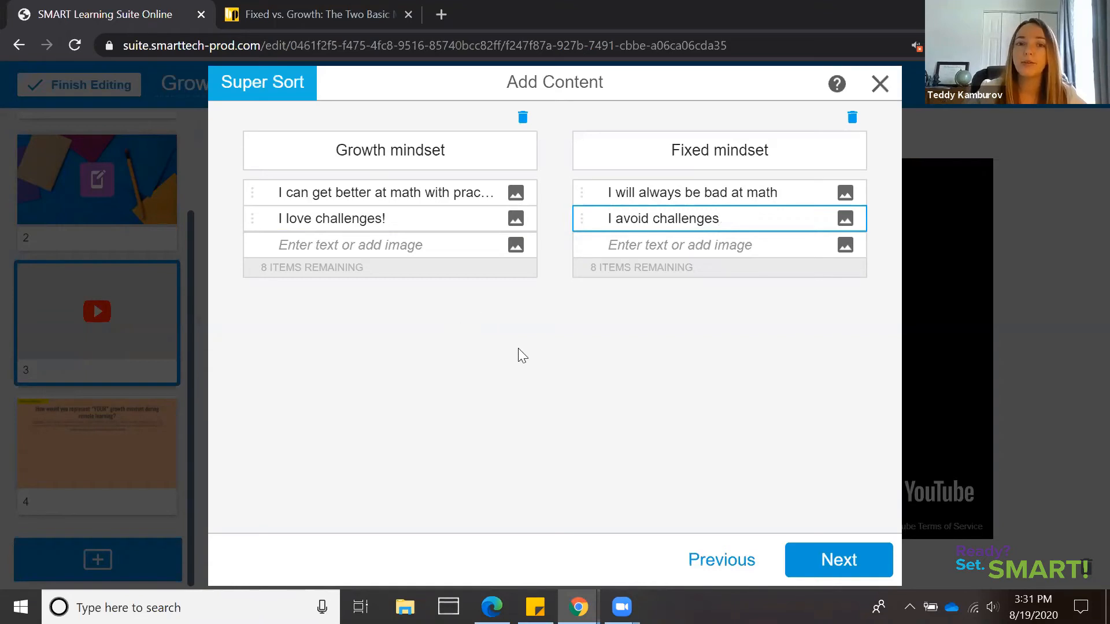
# Browse the Super Sort themes, select the Jungle theme and finish creating the activity
pyautogui.click(522, 250)
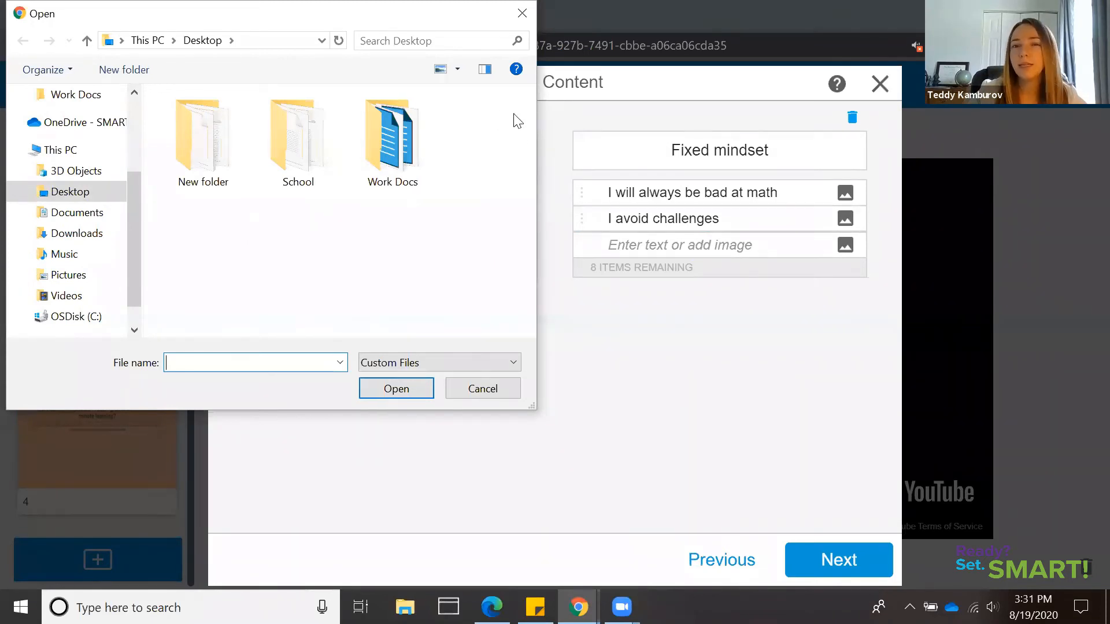
pyautogui.click(521, 127)
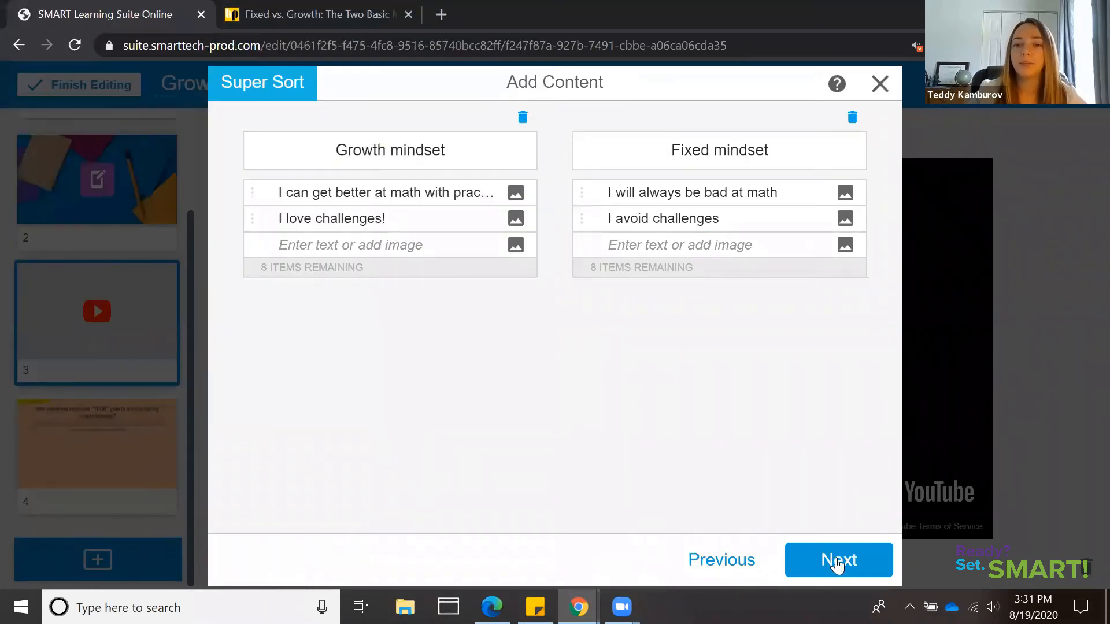
pyautogui.click(838, 561)
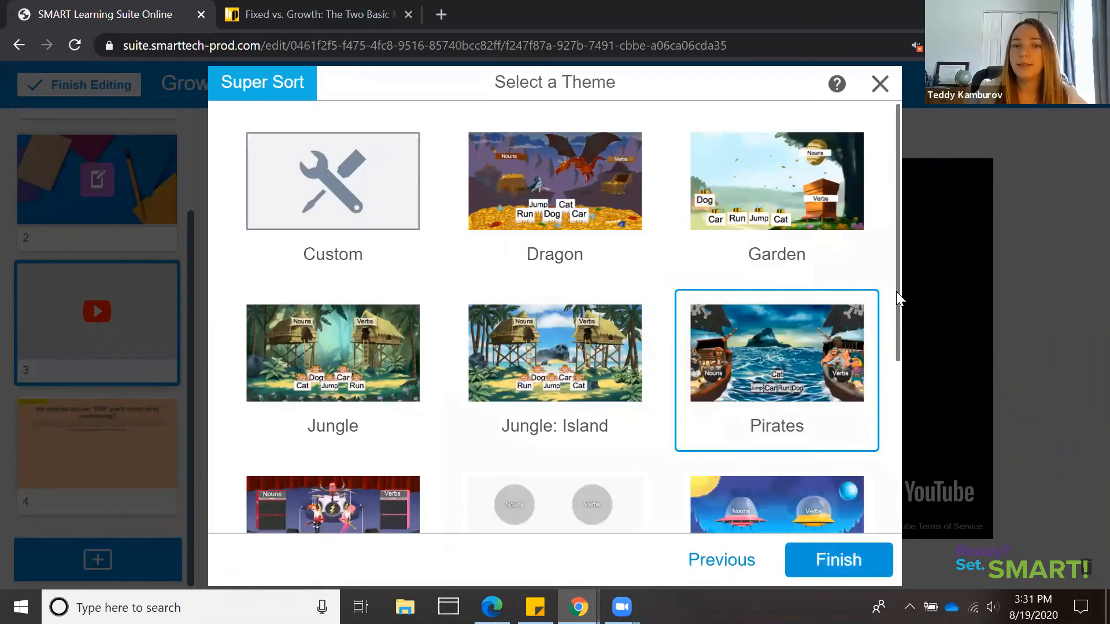
pyautogui.scroll(-1, 318, 181)
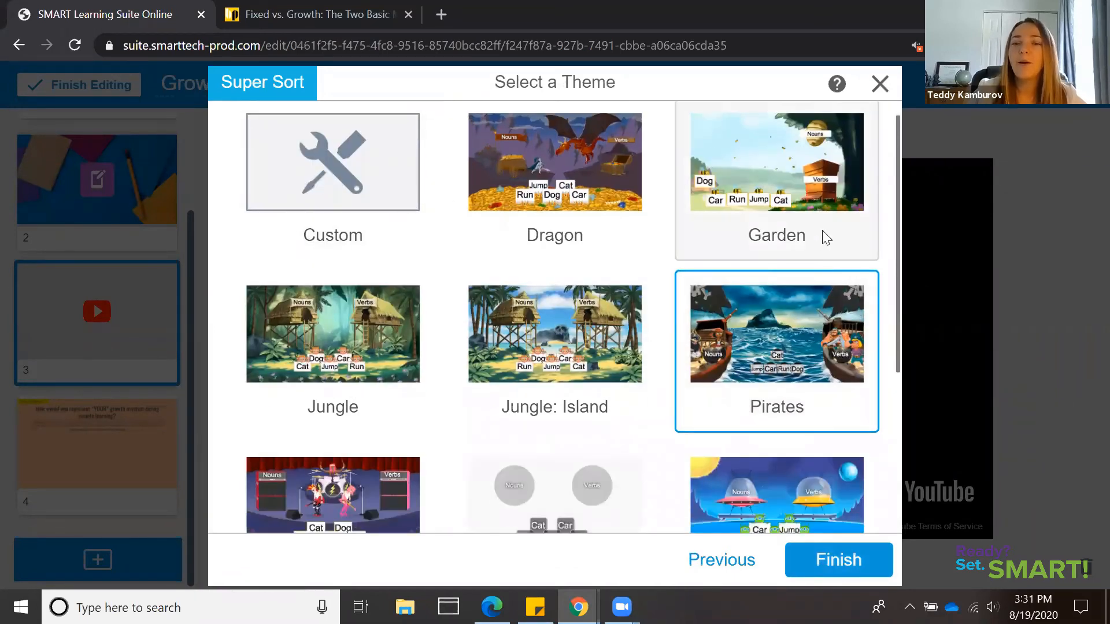
pyautogui.scroll(-1, 902, 358)
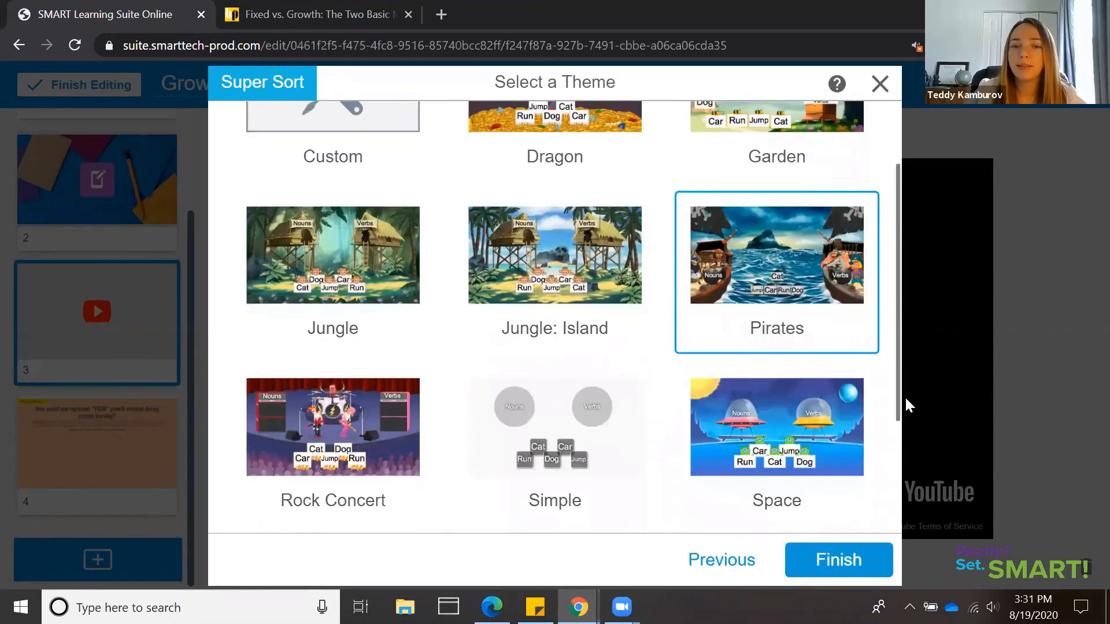
pyautogui.scroll(-1, 905, 437)
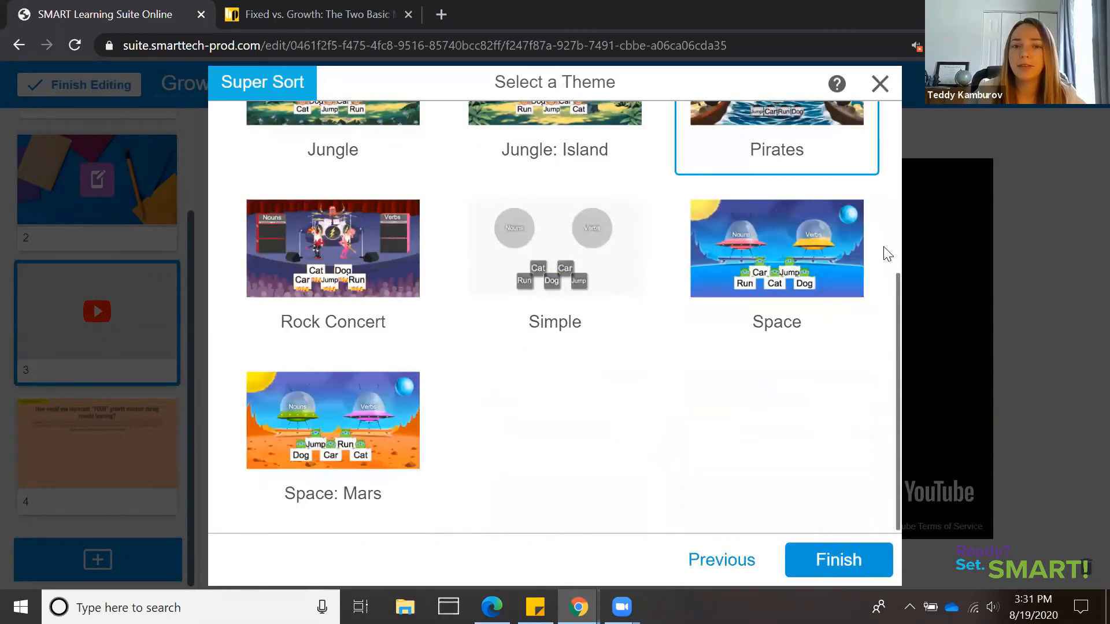
pyautogui.scroll(2, 538, 424)
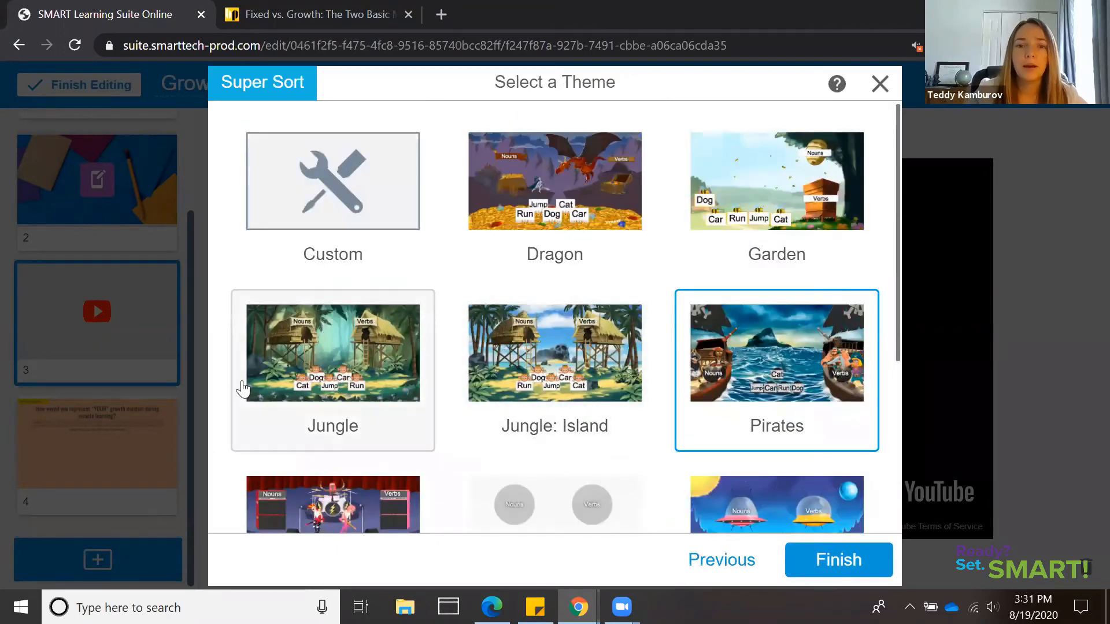
pyautogui.click(376, 378)
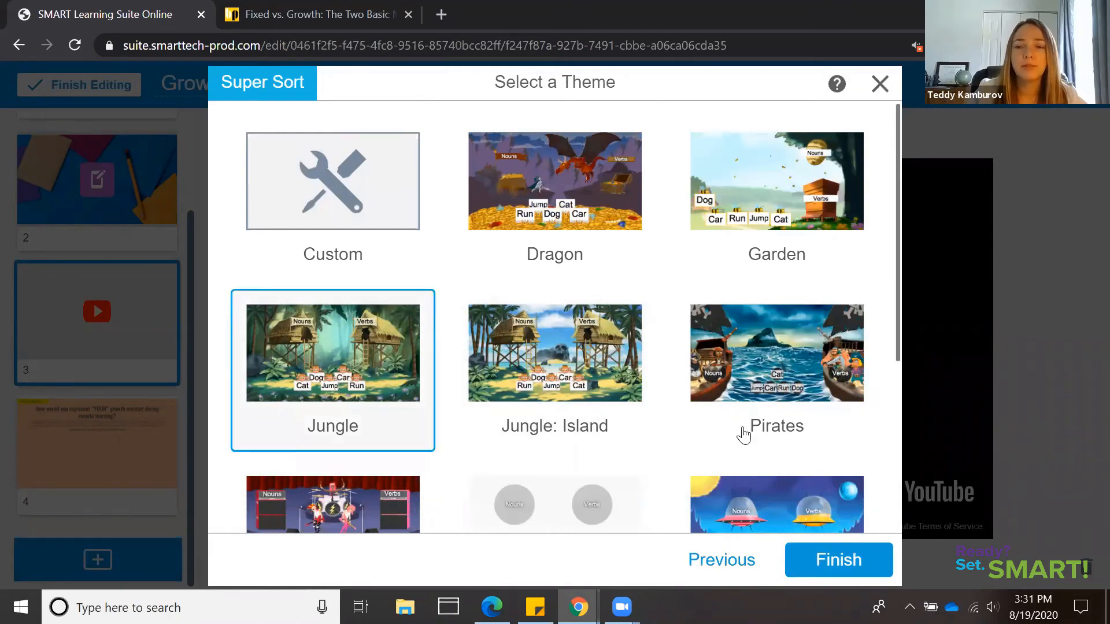
pyautogui.click(858, 567)
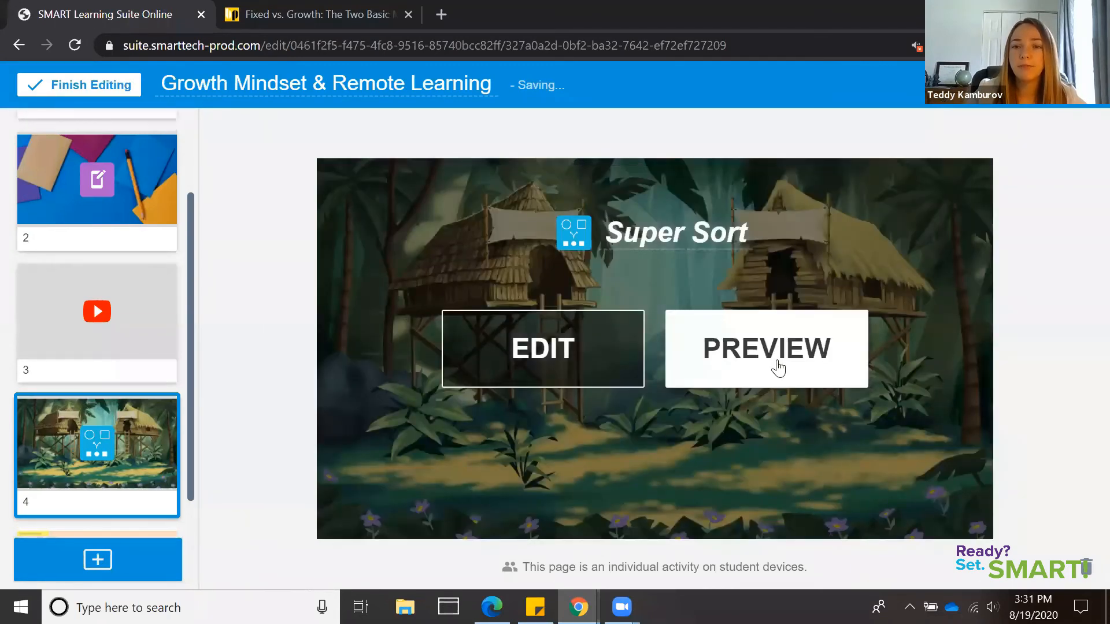
# Preview the Super Sort activity and sort "I can get better at math with practice" under Growth mindset
pyautogui.click(778, 368)
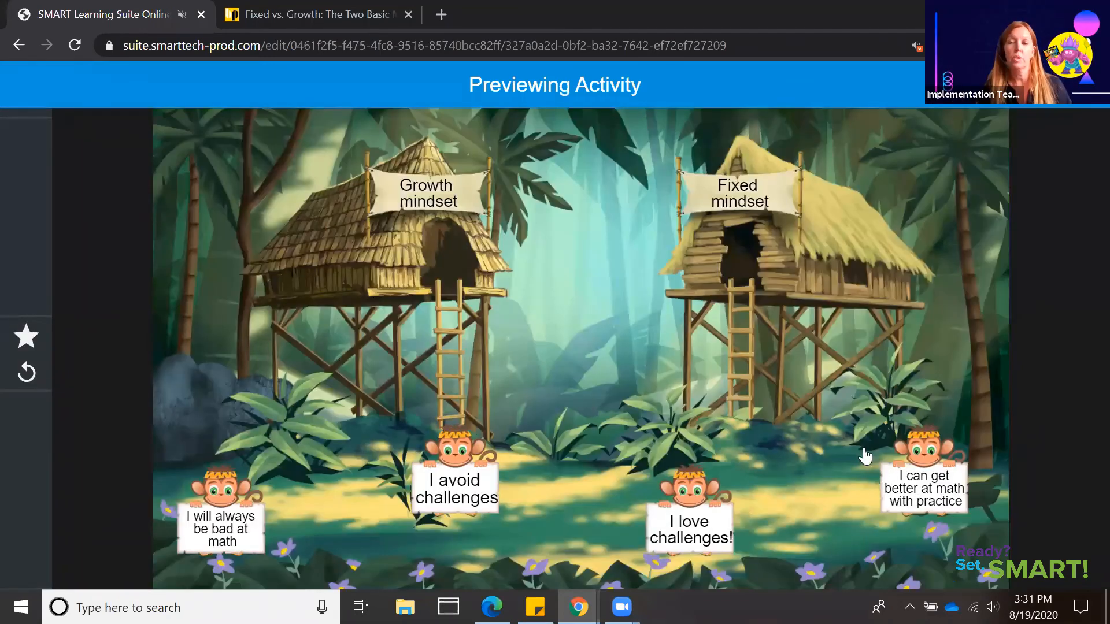
pyautogui.moveTo(865, 457); pyautogui.dragTo(466, 263)
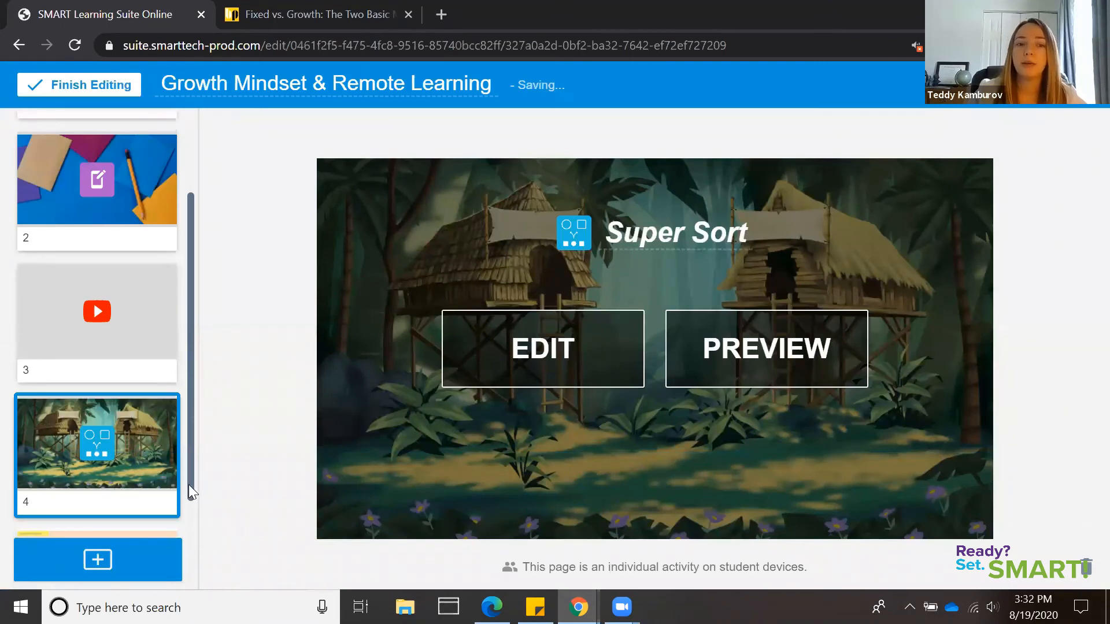
# Browse the game-based activity templates and start a new Game Show activity
pyautogui.scroll(-2, 193, 570)
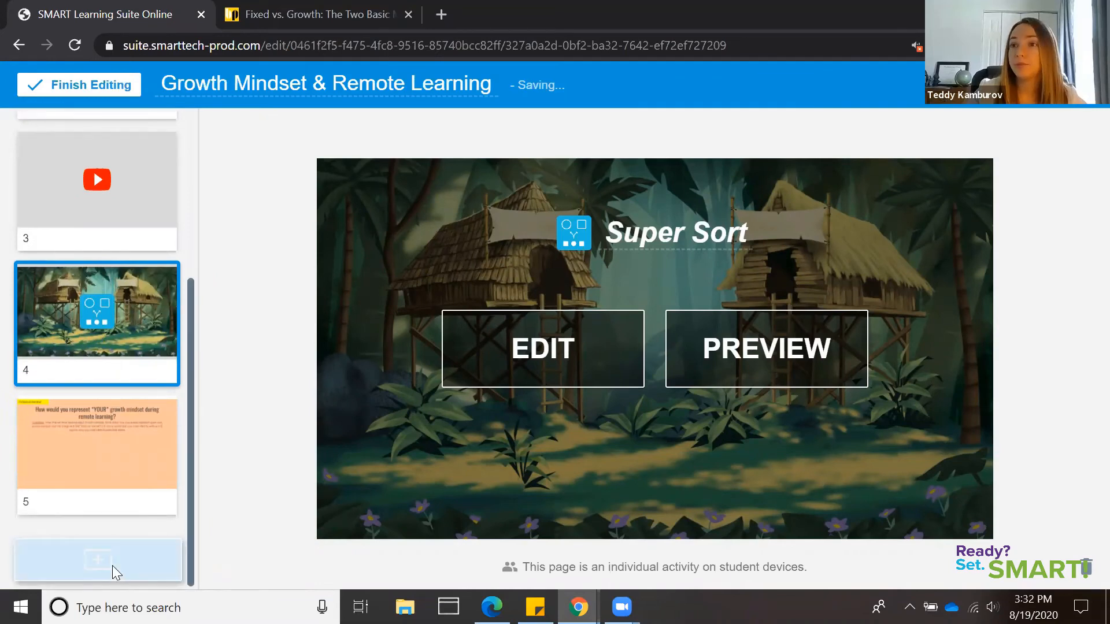
pyautogui.click(141, 566)
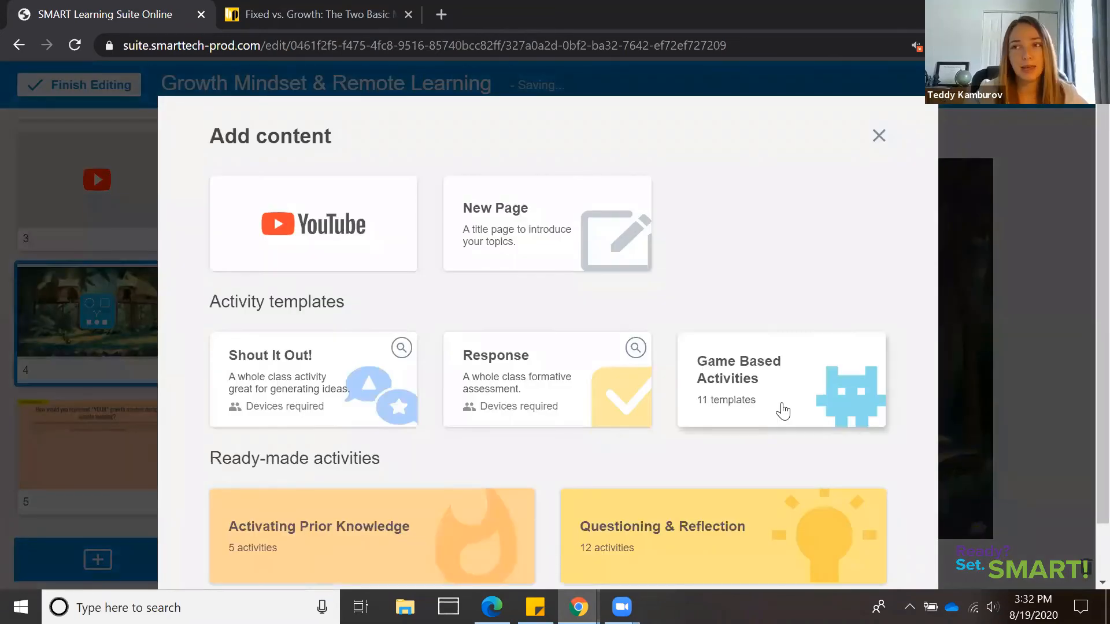
pyautogui.click(785, 409)
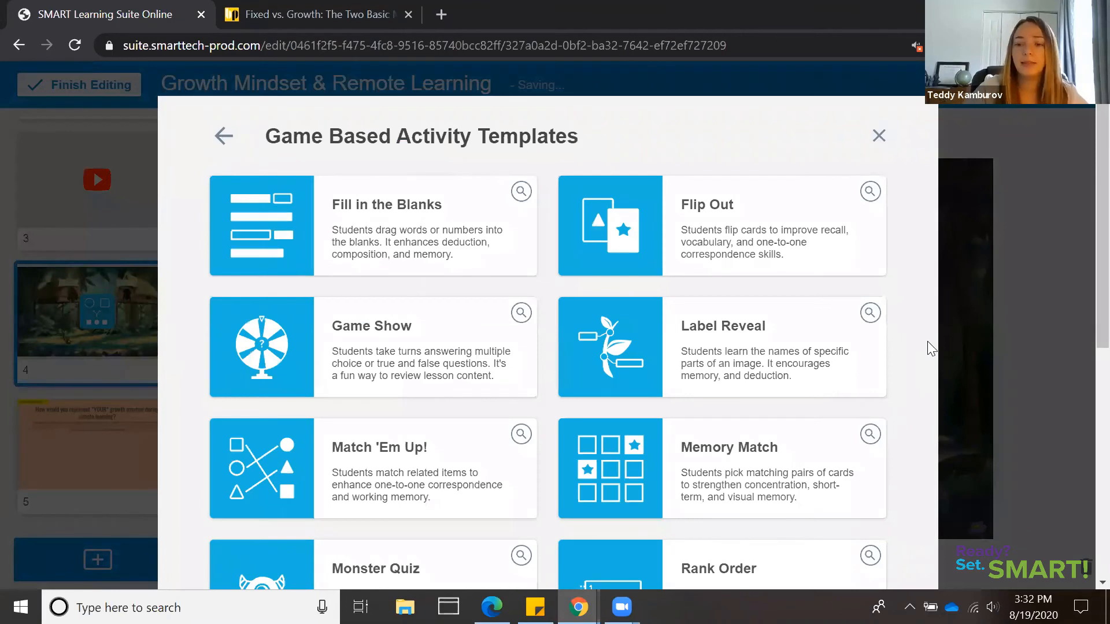
pyautogui.scroll(-4, 931, 348)
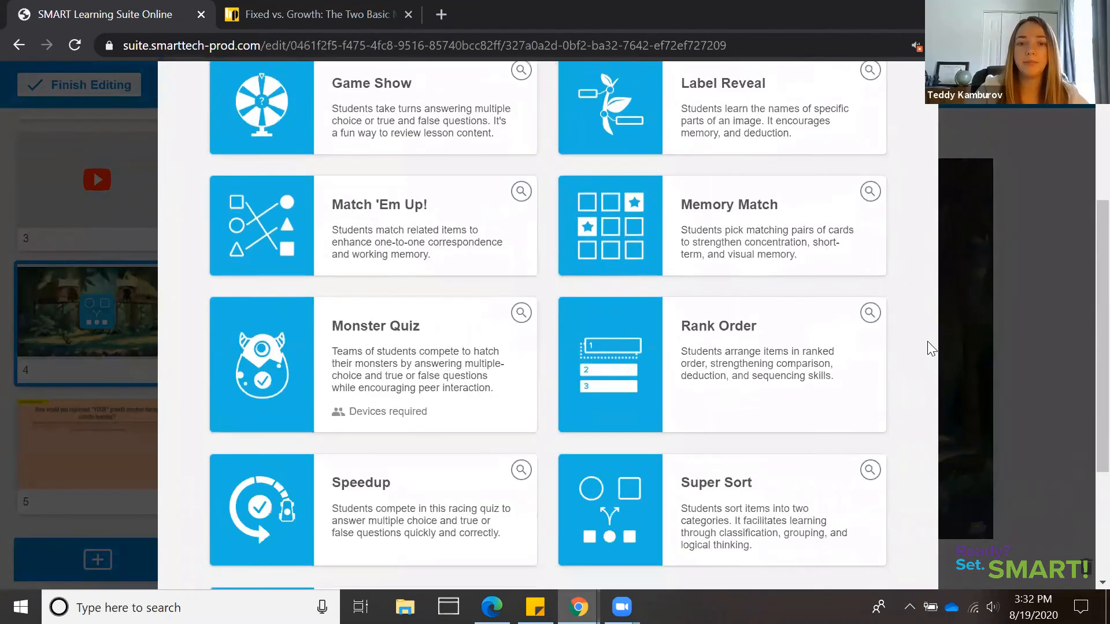
pyautogui.scroll(-4, 931, 348)
pyautogui.scroll(2, 931, 348)
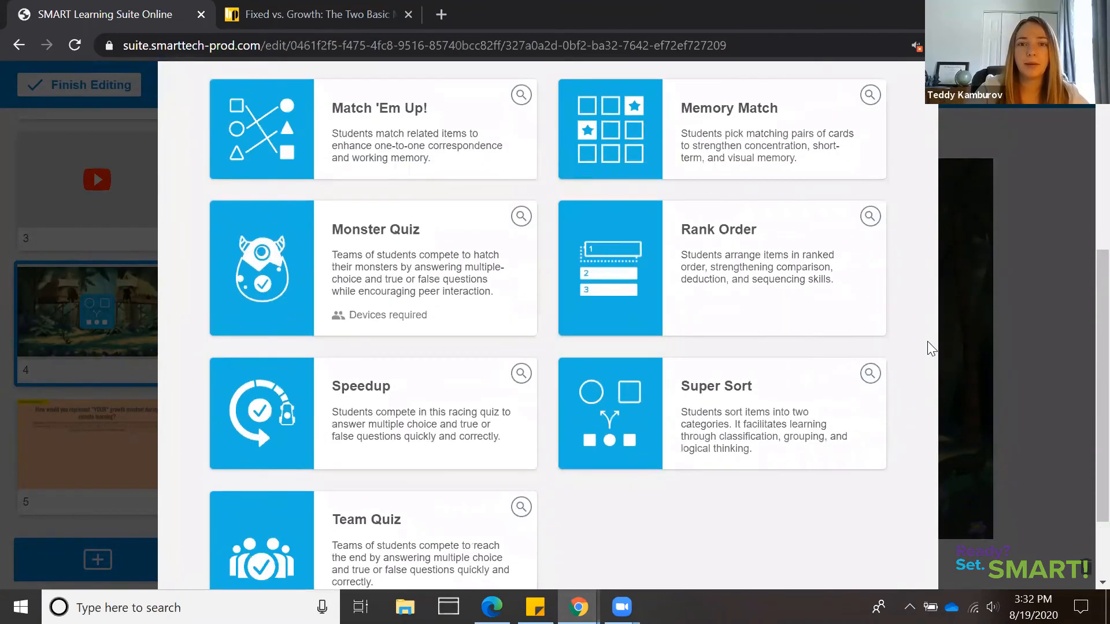
pyautogui.scroll(2, 931, 348)
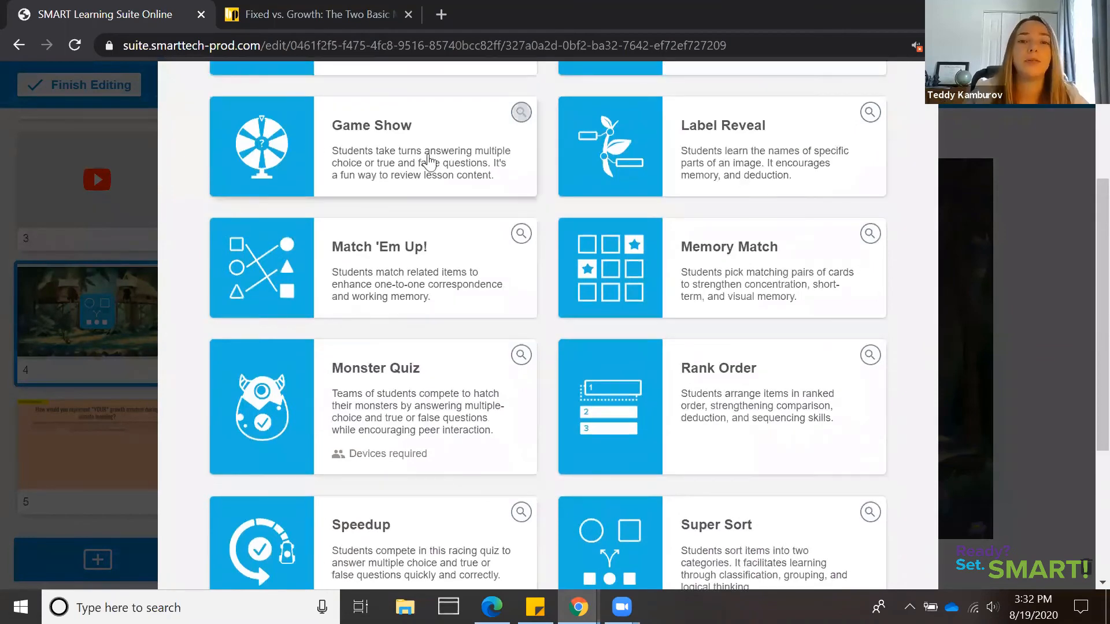
pyautogui.scroll(4, 428, 162)
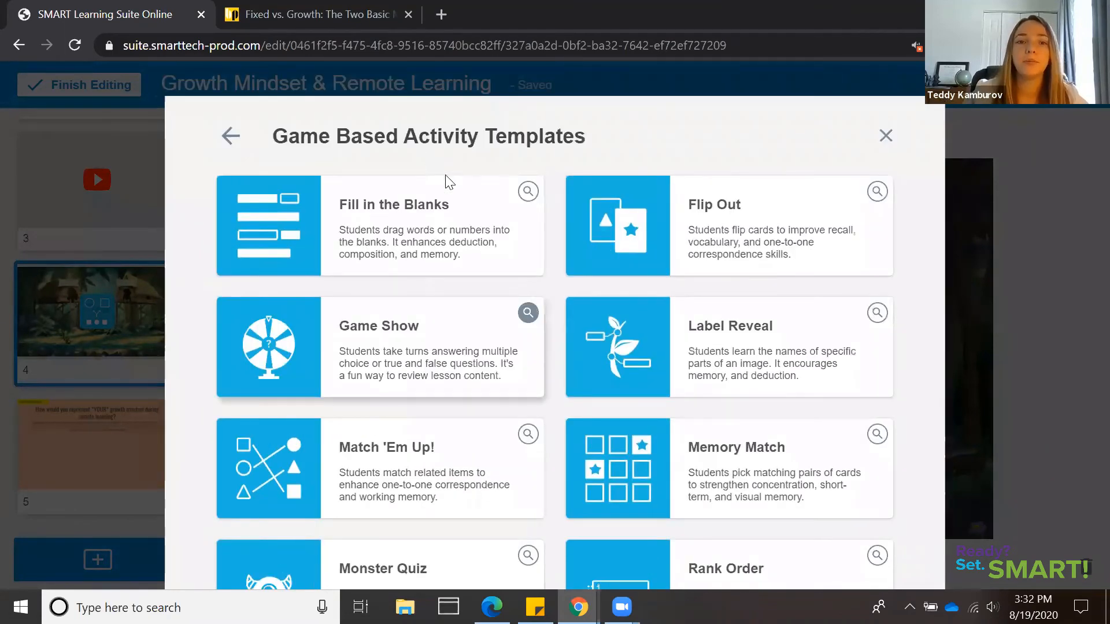
pyautogui.click(424, 253)
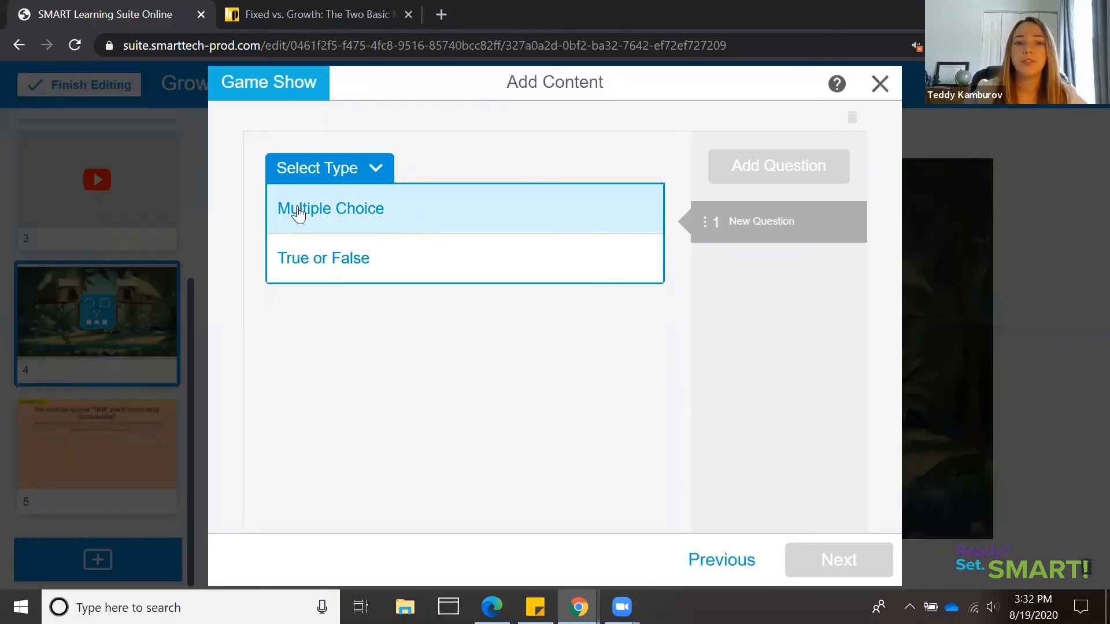
# Create the Game Show with the True or False question "Growth mindset is beneficial for learning.", answer True, and preview the finished game
pyautogui.click(401, 267)
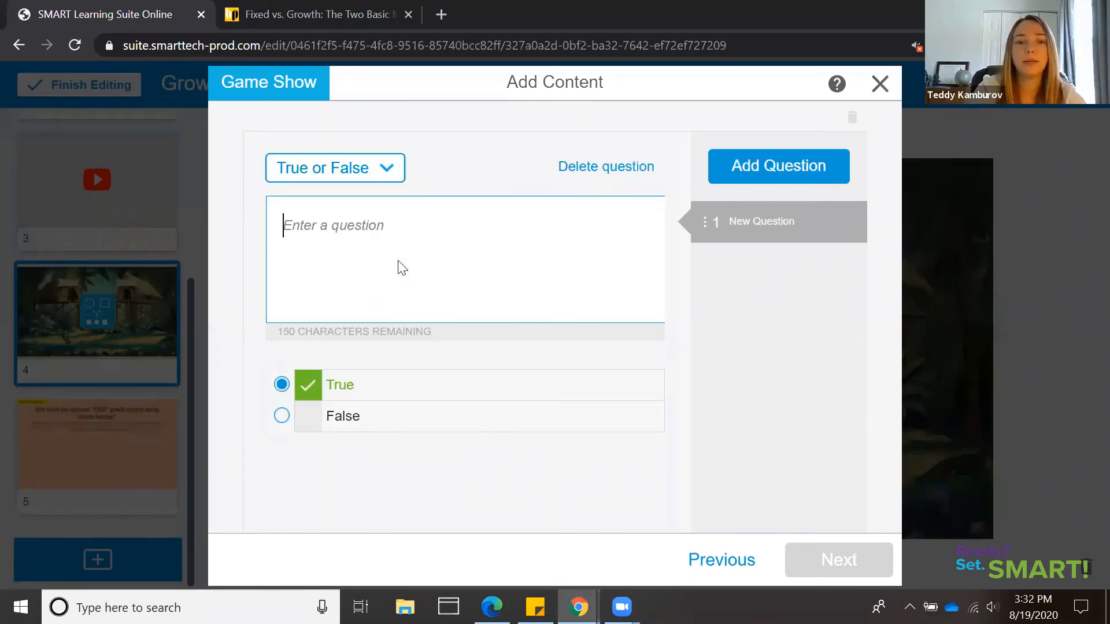
pyautogui.write('Growth mindset is be')
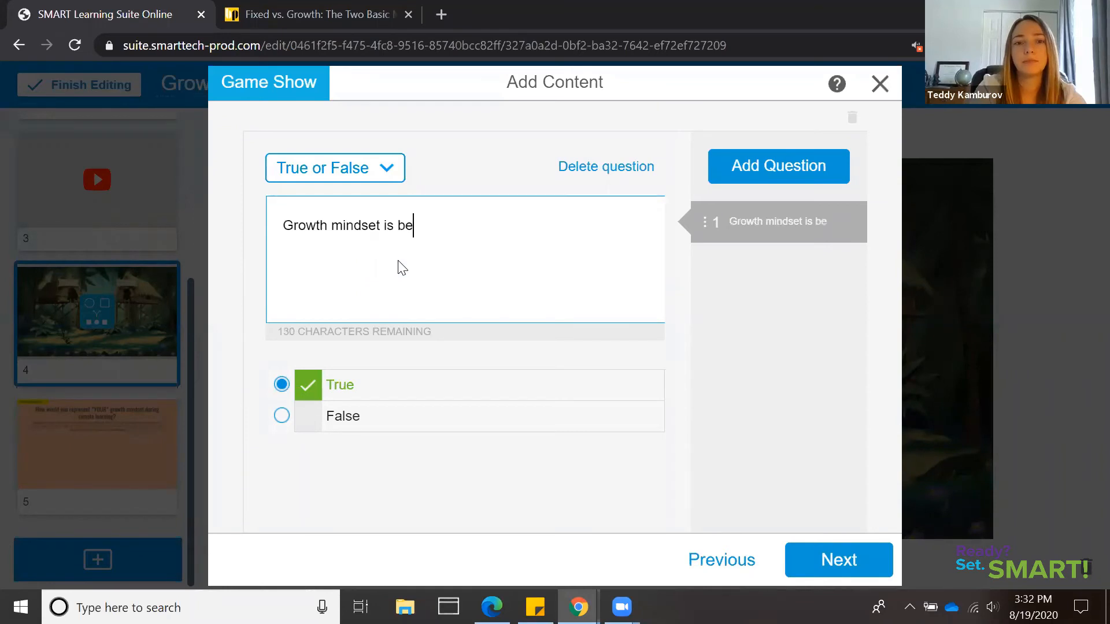
pyautogui.write('neficial for learning.')
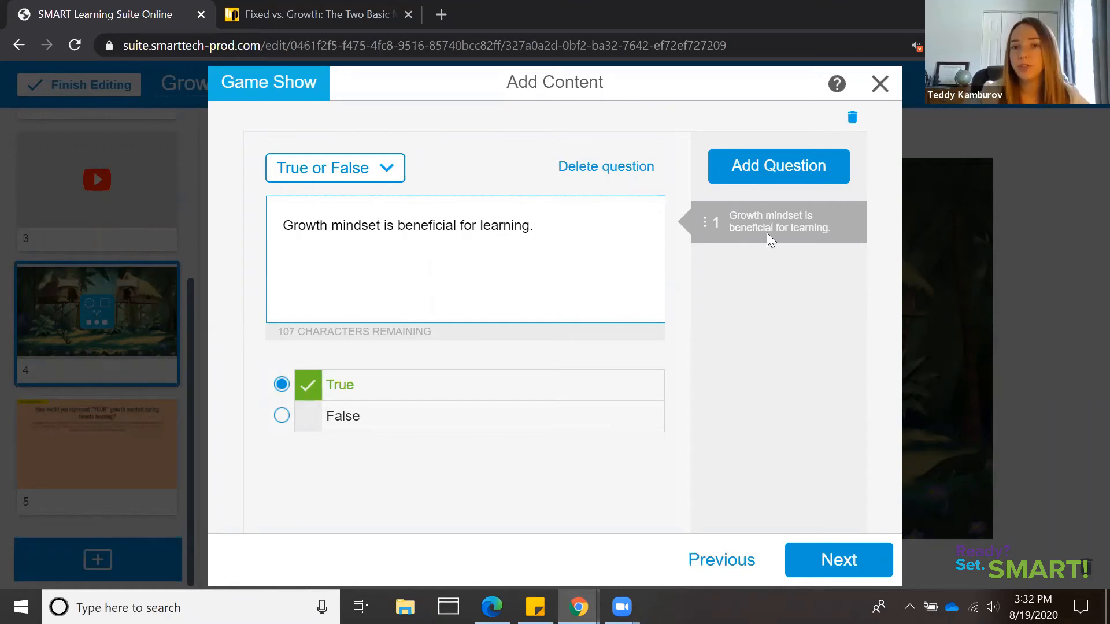
pyautogui.click(855, 562)
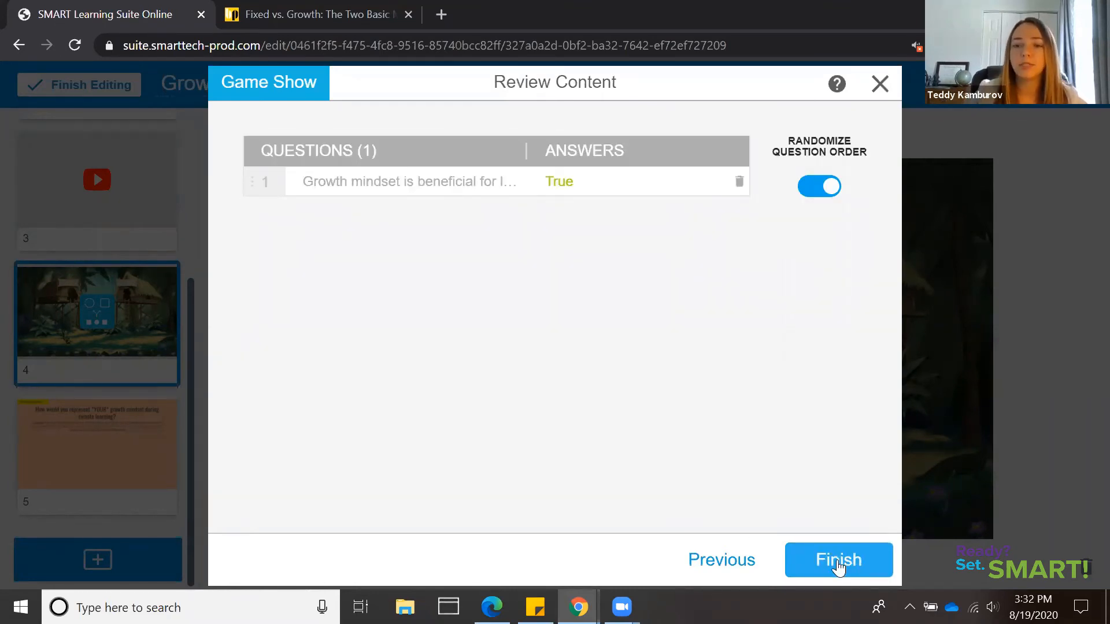
pyautogui.click(839, 565)
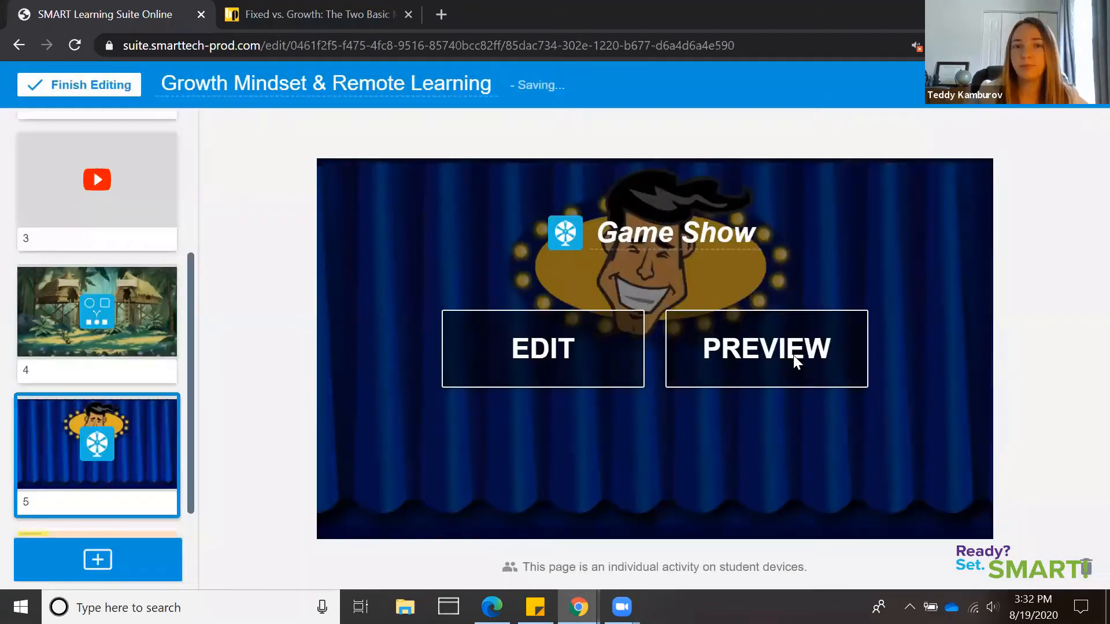
pyautogui.click(800, 357)
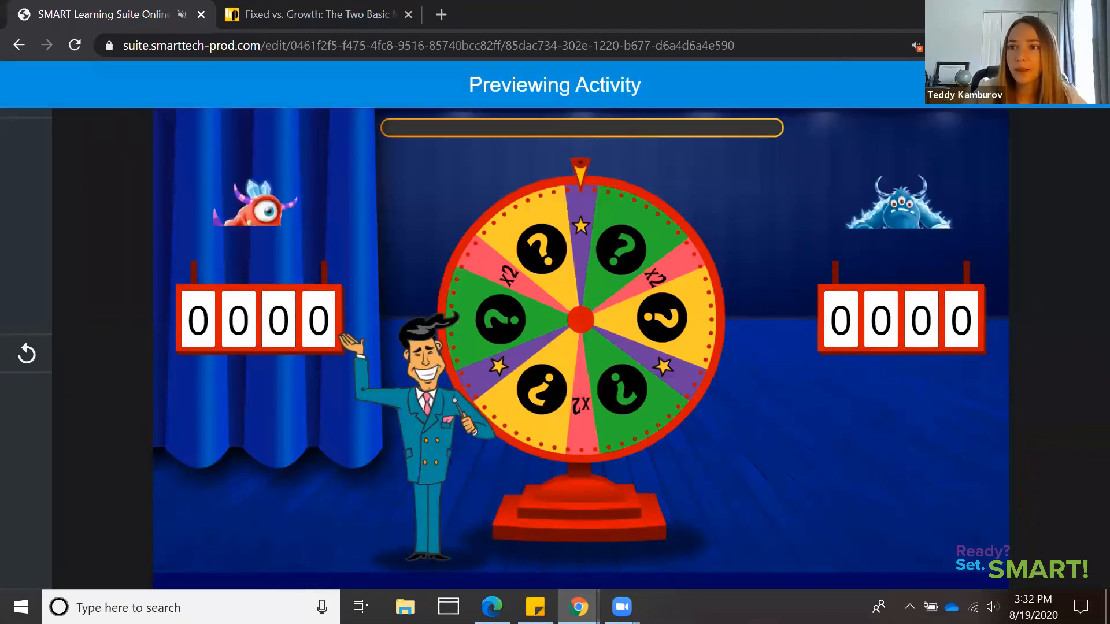
pyautogui.click(1086, 85)
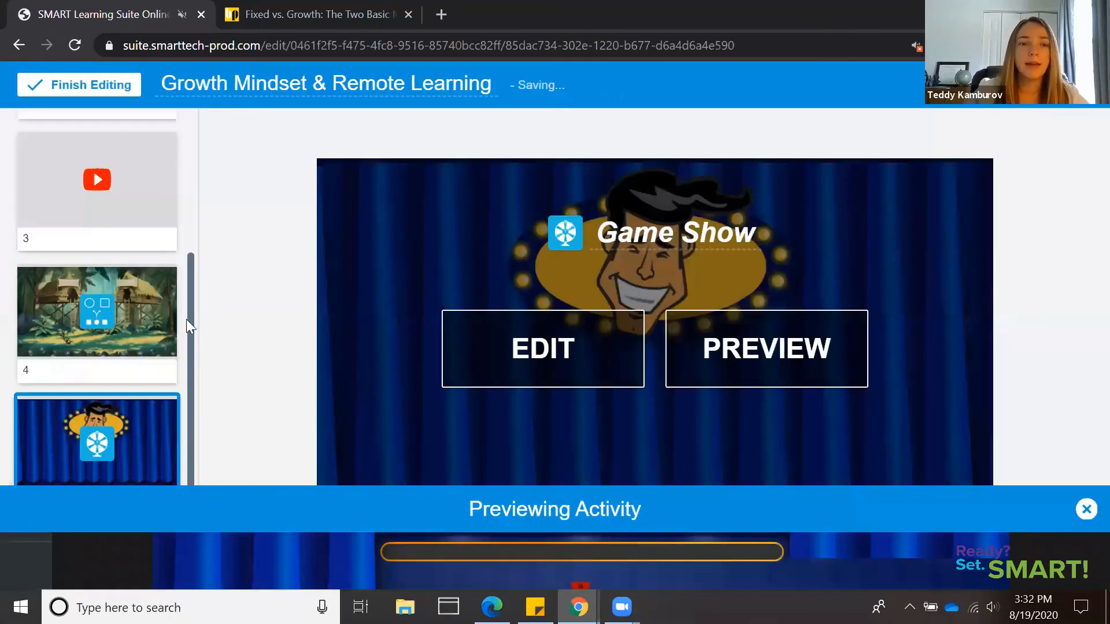
# Convert the "How would you represent *YOUR* growth mindset during remote learning?" page into an individual Handout activity
pyautogui.moveTo(190, 357); pyautogui.dragTo(189, 437)
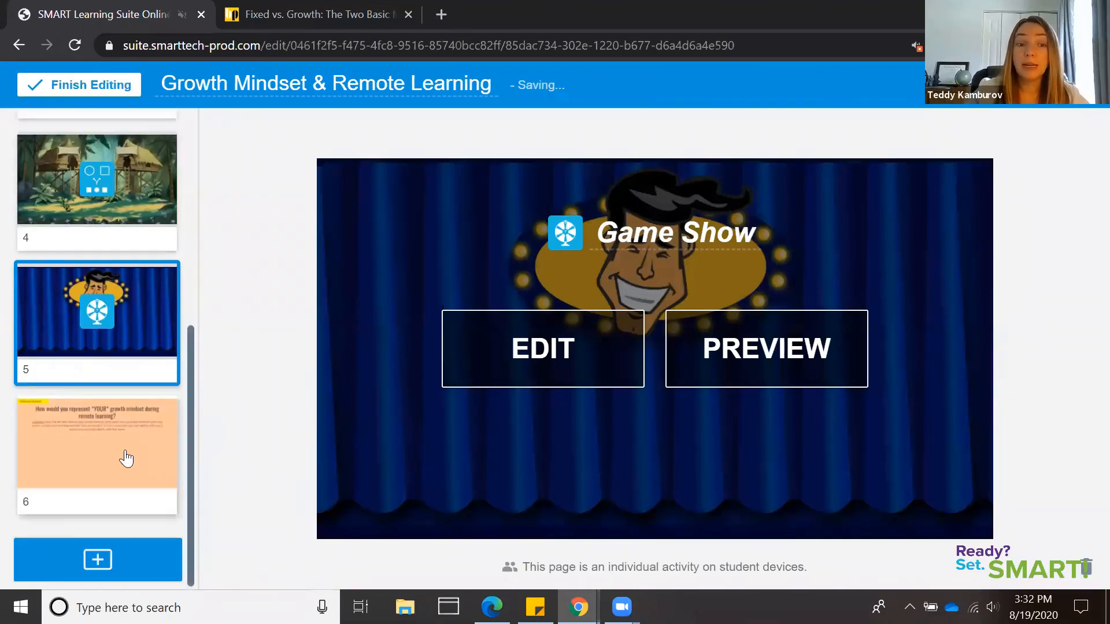
pyautogui.click(126, 458)
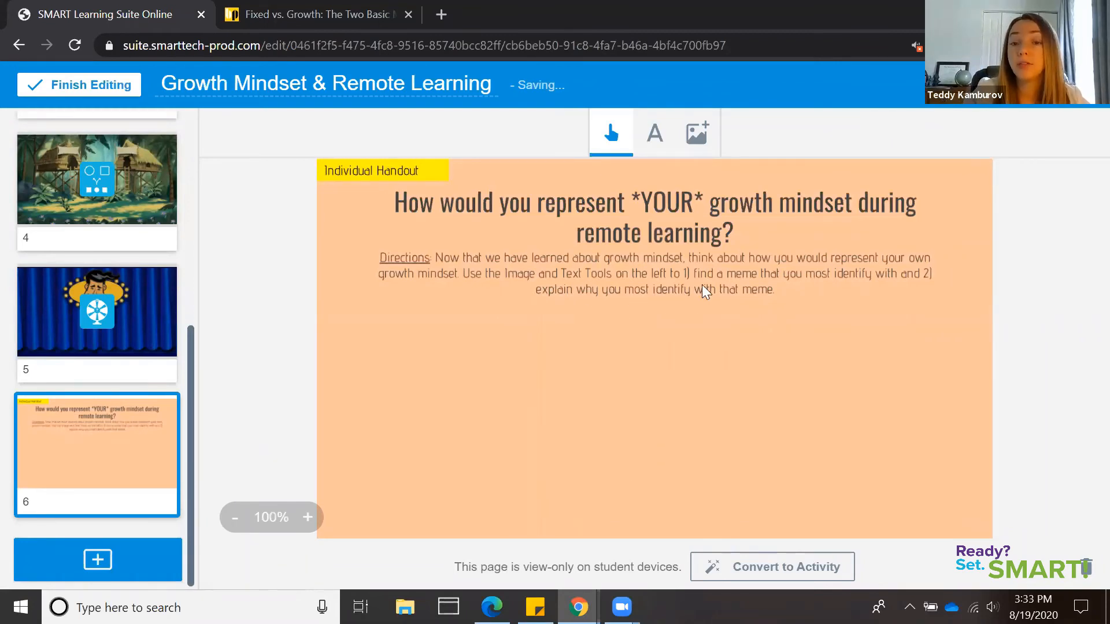
pyautogui.click(839, 574)
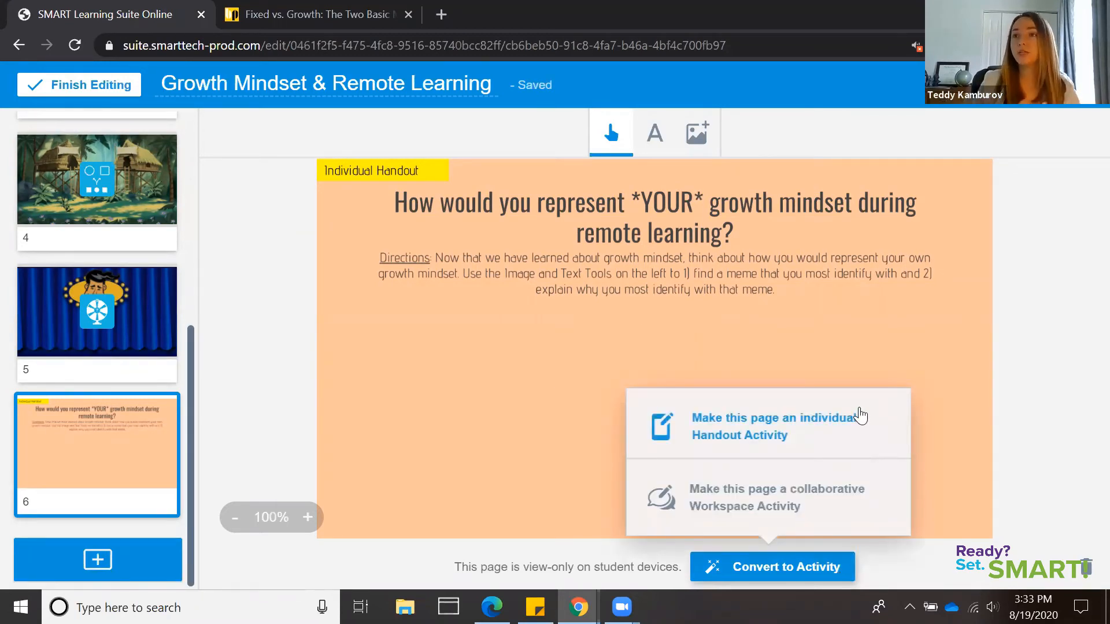
pyautogui.click(853, 431)
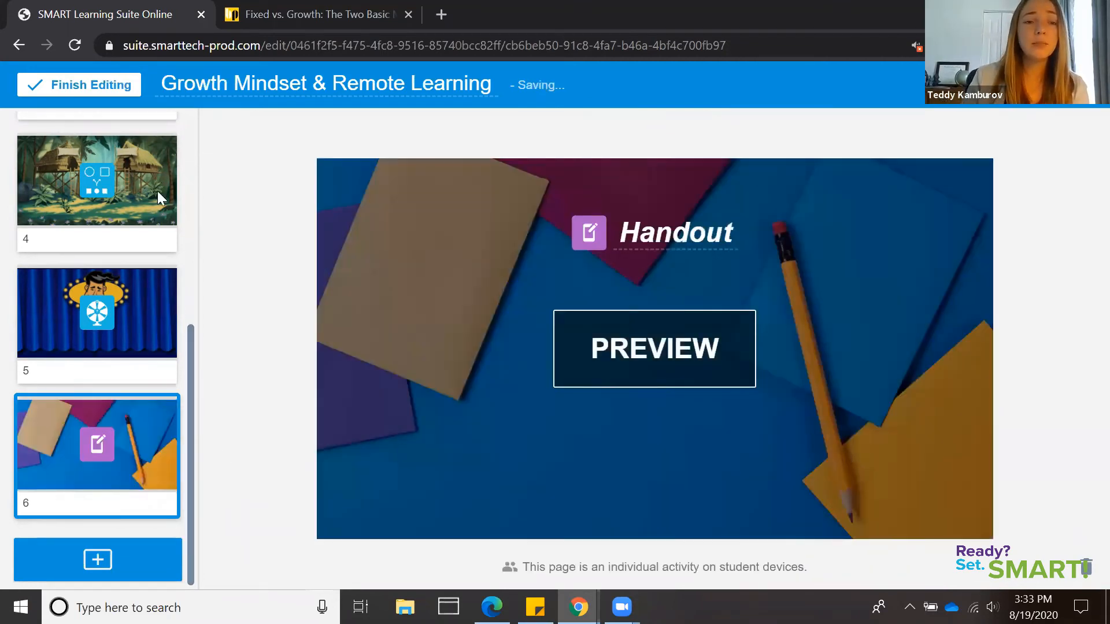
# Review the lesson in order from the title page through the first handout, the YouTube video, Super Sort and Game Show
pyautogui.scroll(5, 157, 191)
pyautogui.click(128, 202)
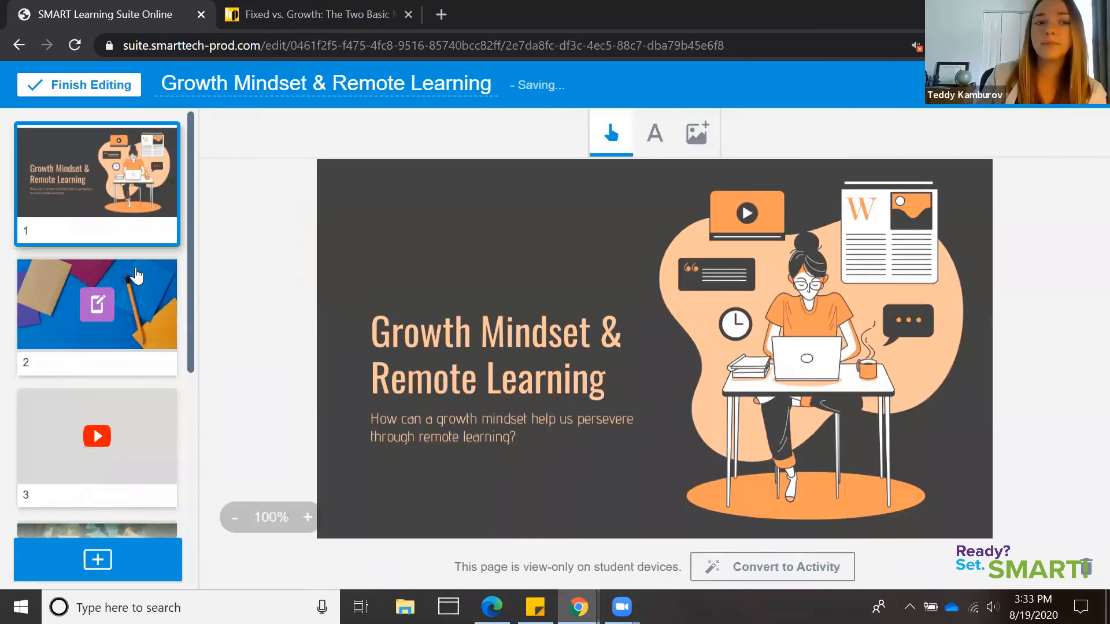
pyautogui.click(152, 296)
pyautogui.scroll(-1, 184, 395)
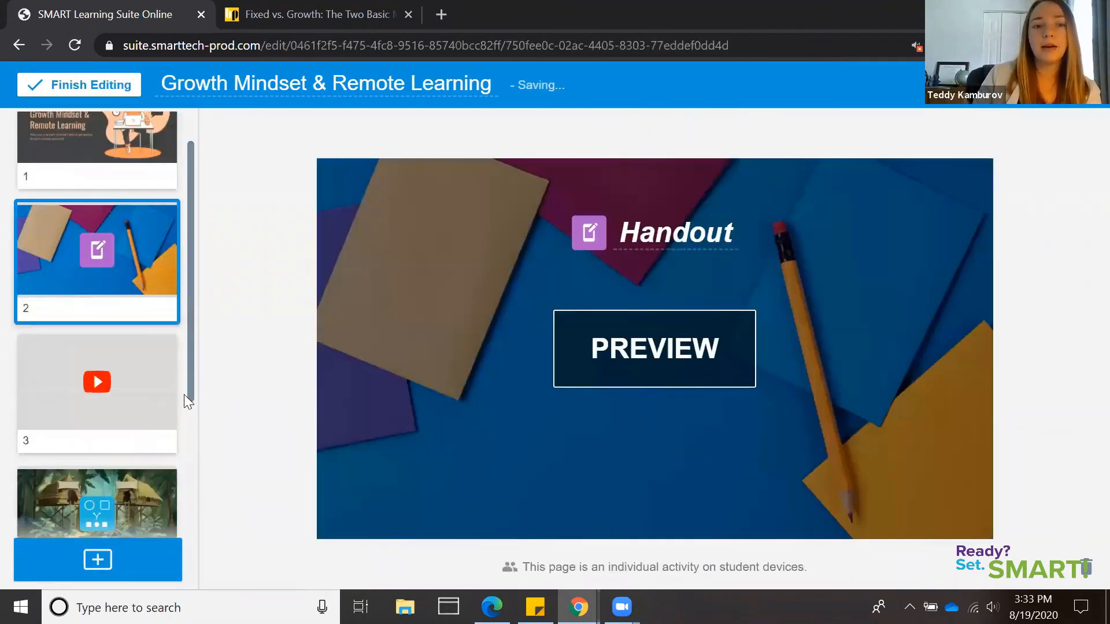
pyautogui.scroll(-3, 184, 395)
pyautogui.click(107, 243)
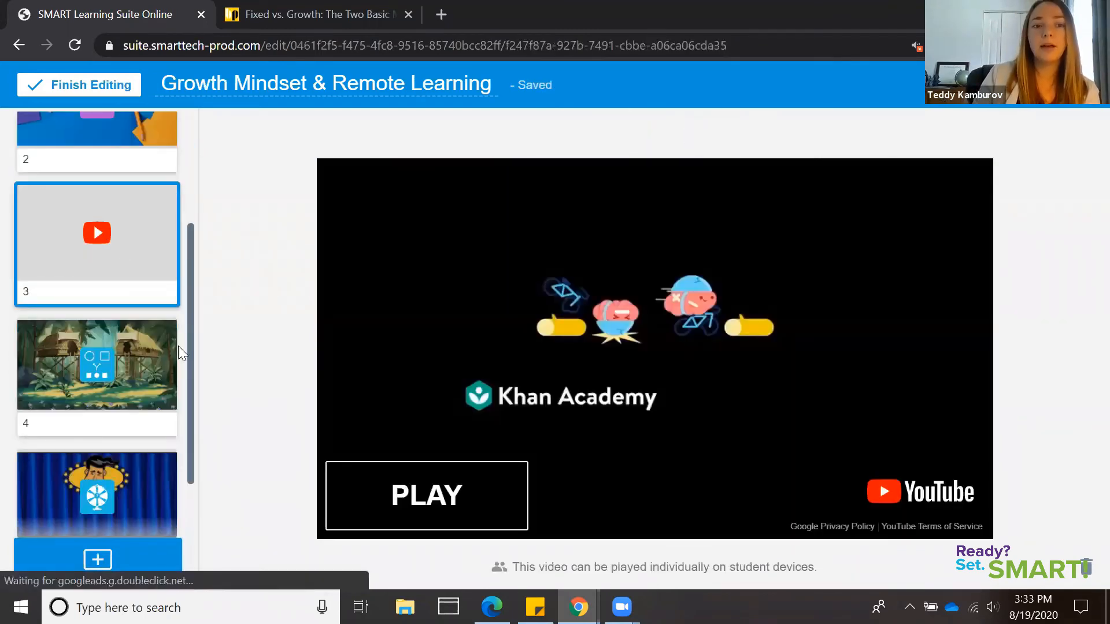
pyautogui.click(153, 408)
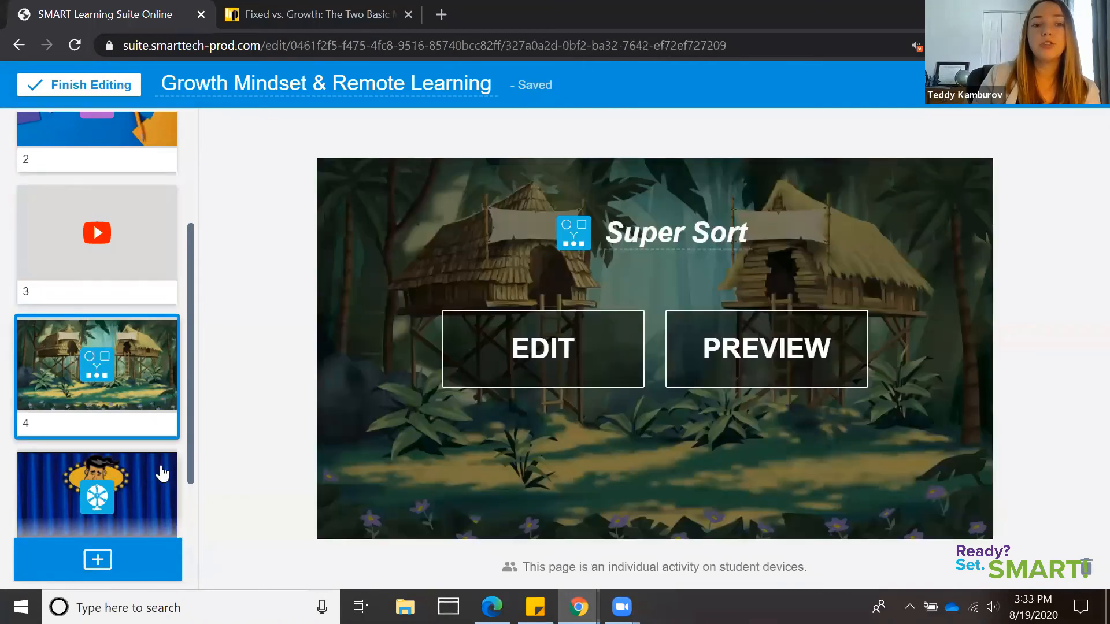
pyautogui.click(162, 473)
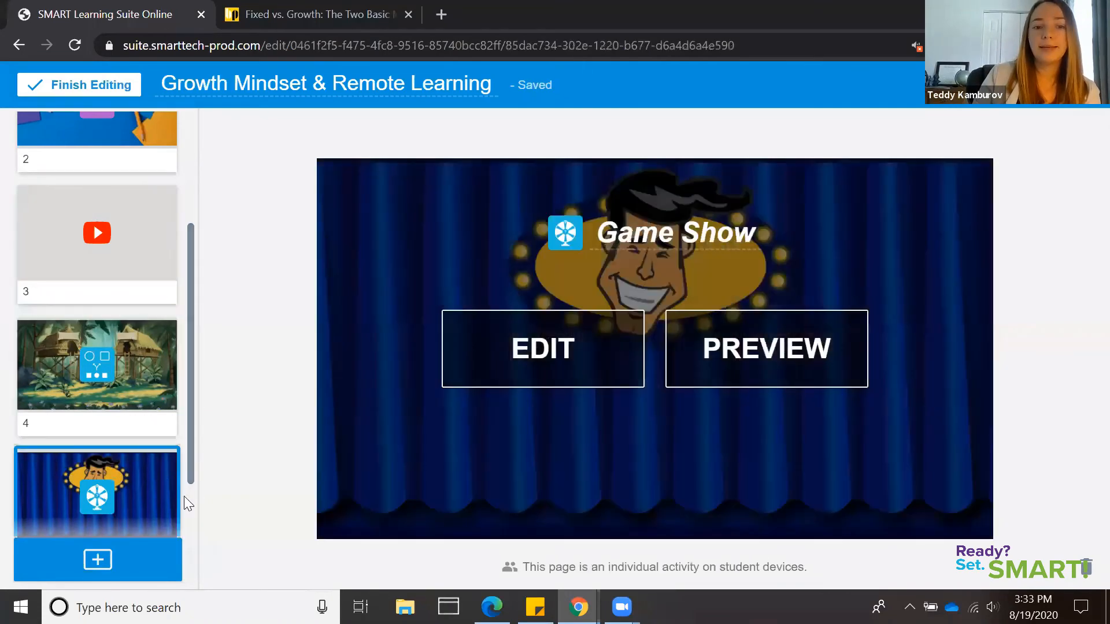
# Check the final handout page, rename the lesson as "Example Growth Mindset", and finish editing it
pyautogui.scroll(-3, 149, 488)
pyautogui.click(152, 466)
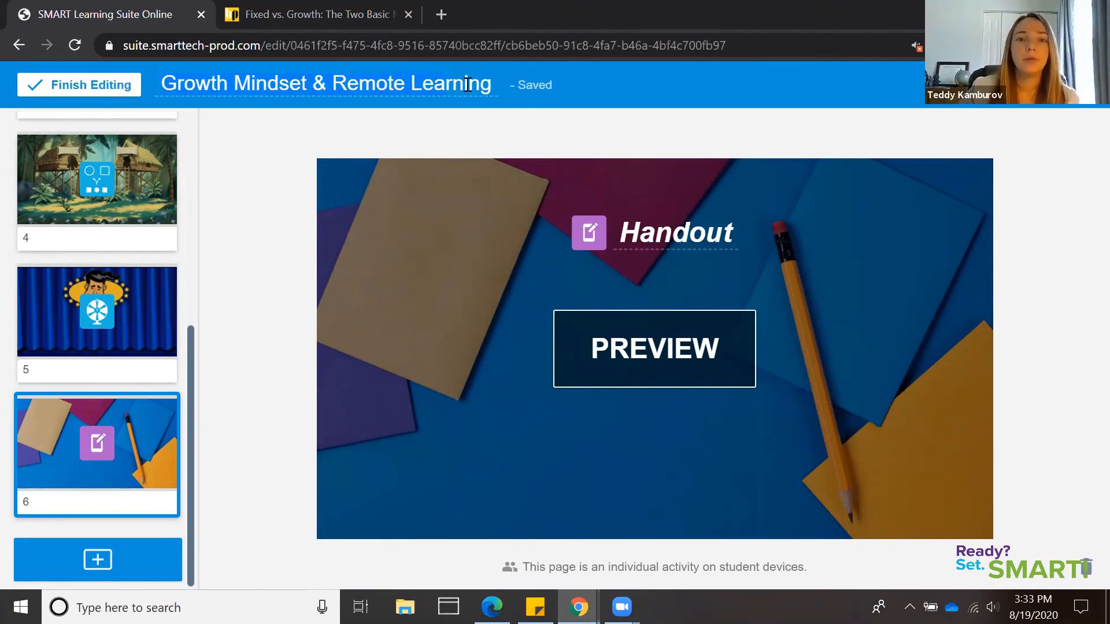
pyautogui.click(491, 85)
pyautogui.write('Exa')
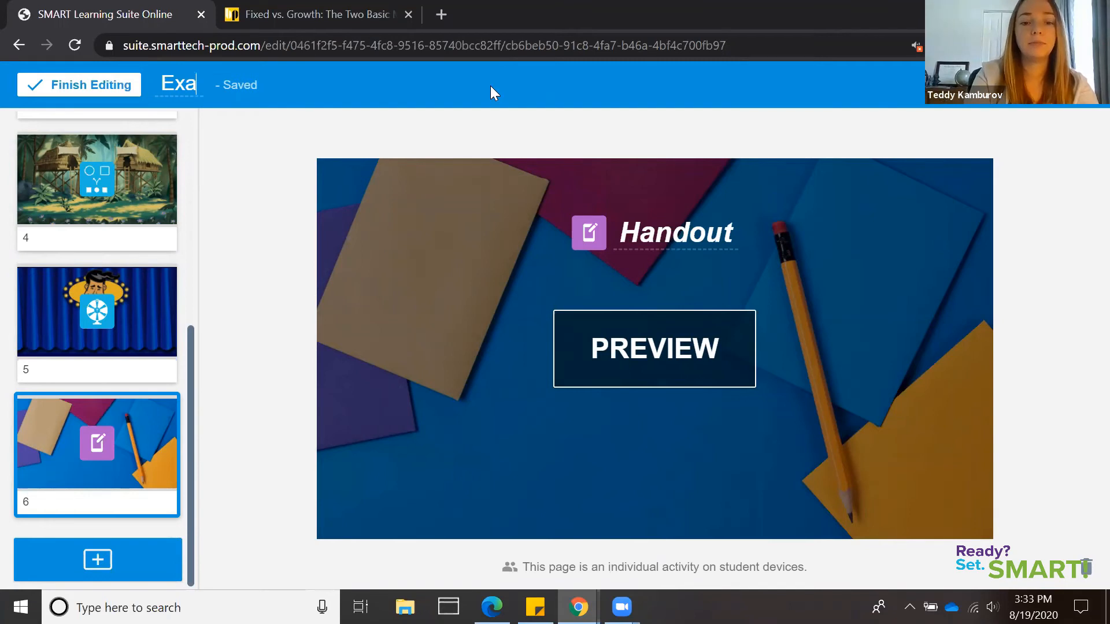
pyautogui.write('mple Gr')
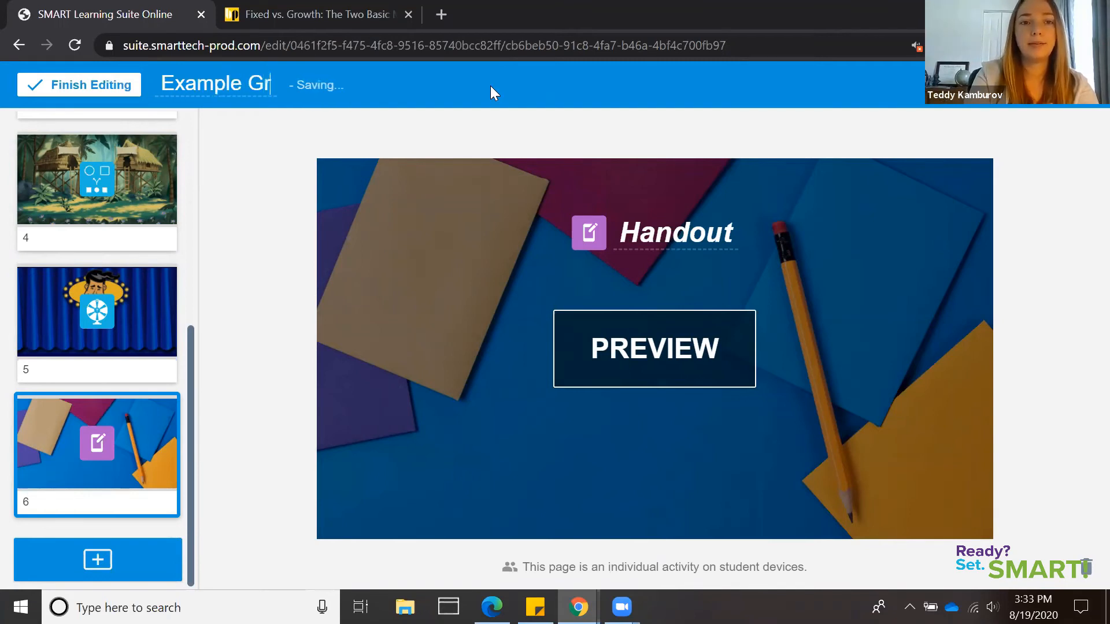
pyautogui.write('owth Mind')
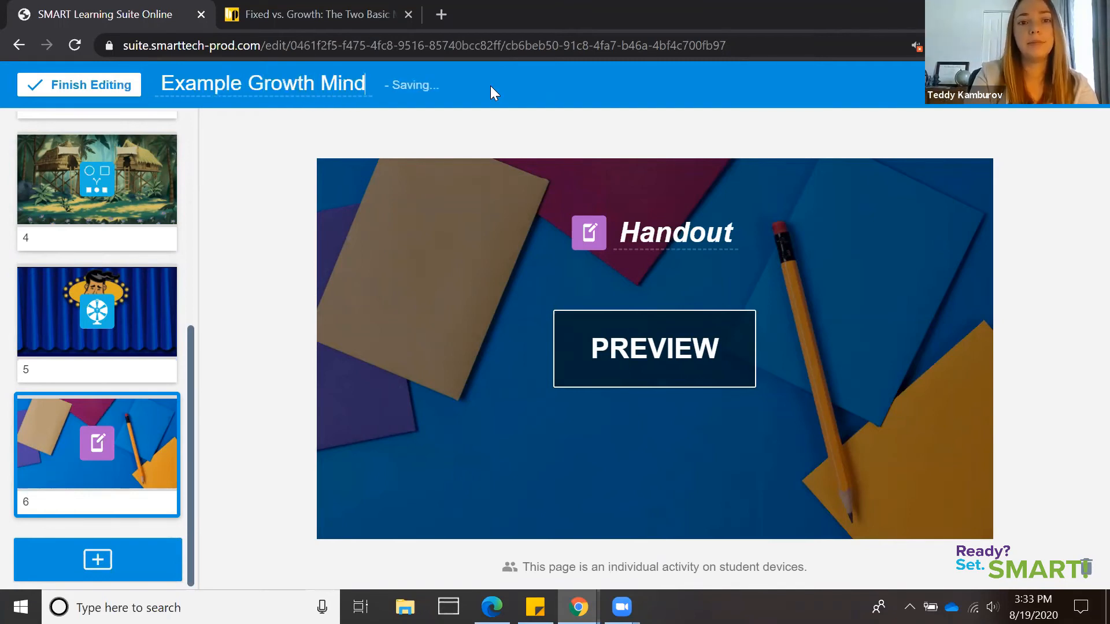
pyautogui.write('set')
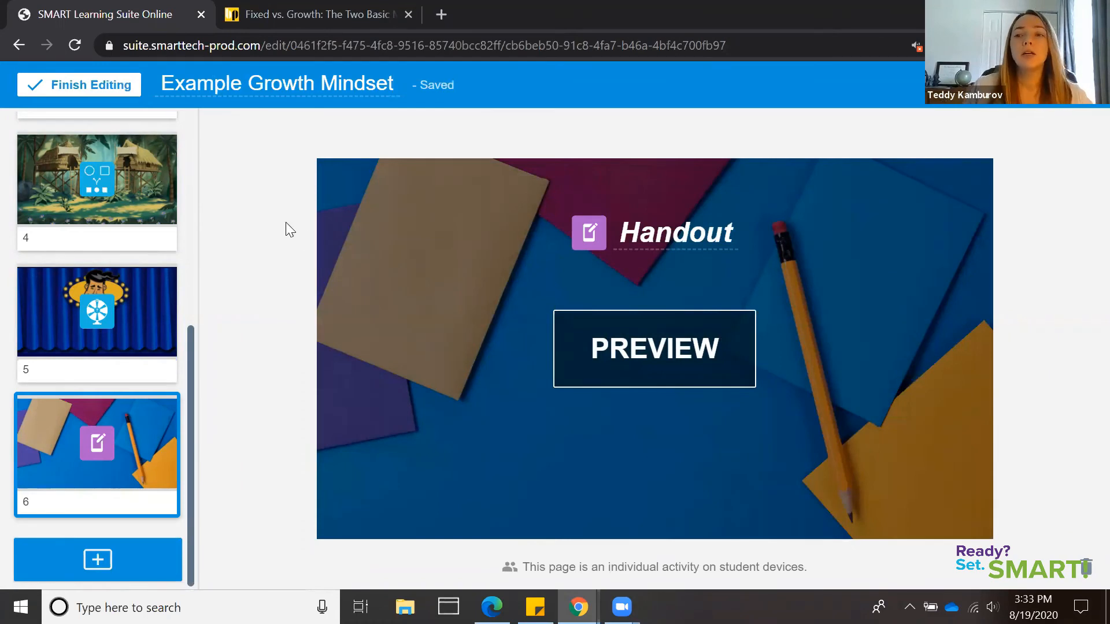
pyautogui.click(88, 86)
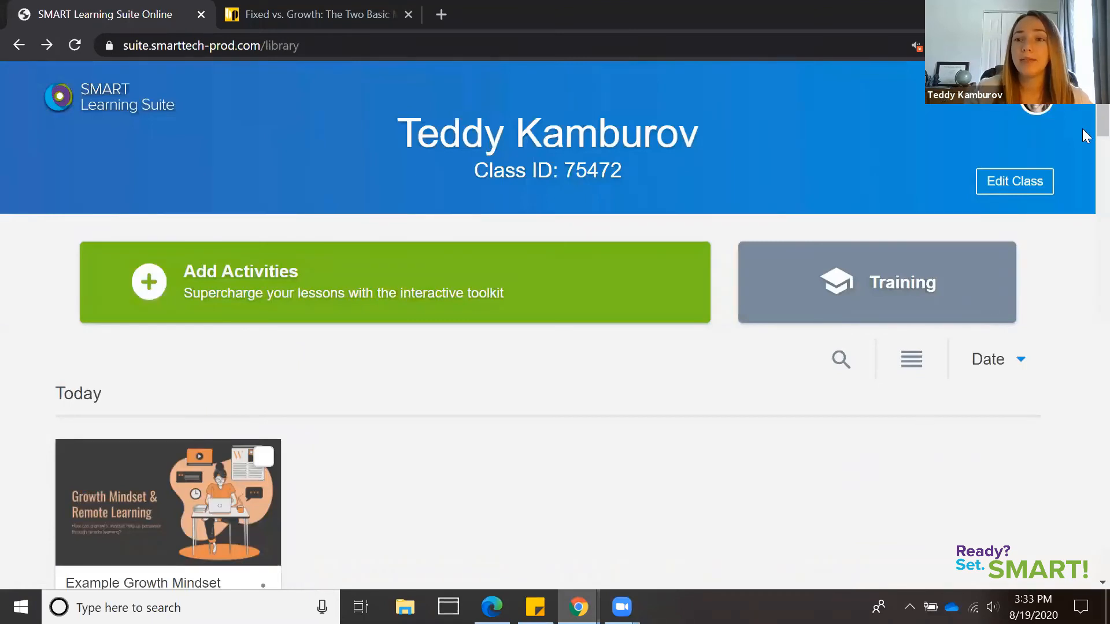
# Start the Example Growth Mindset lesson from the library to view its title page, and return to the library
pyautogui.scroll(-2, 1083, 134)
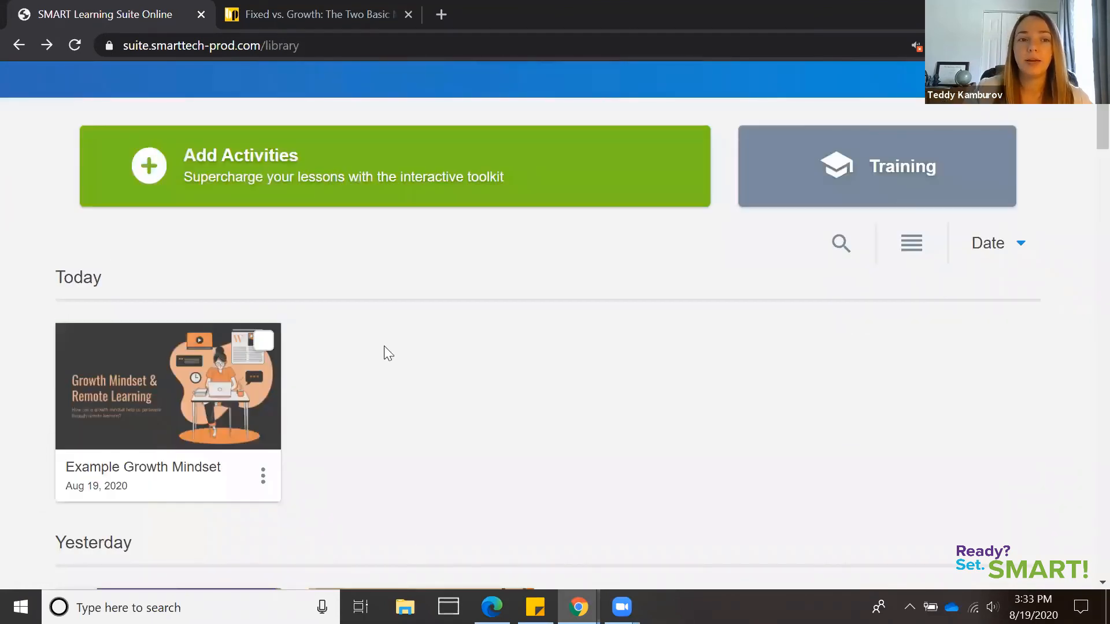
pyautogui.moveTo(119, 471)
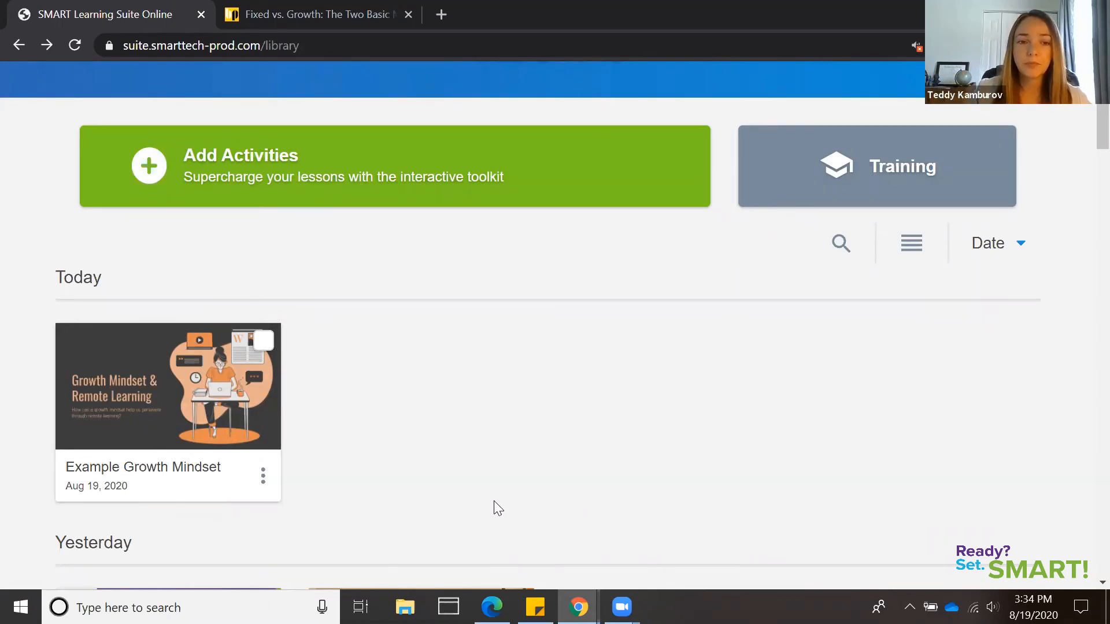
pyautogui.moveTo(239, 341)
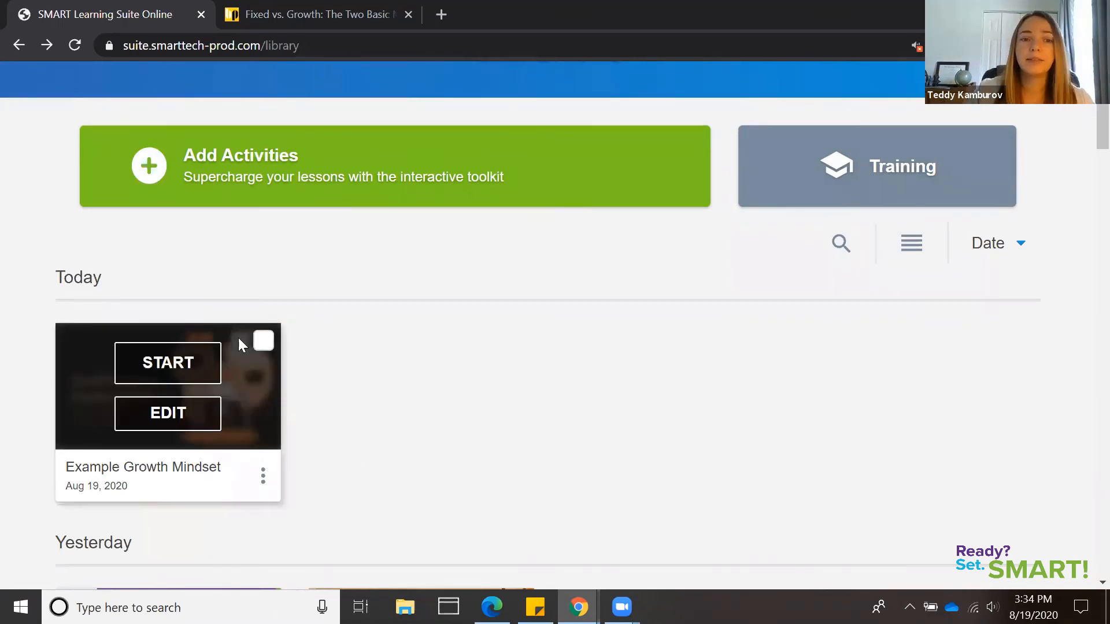
pyautogui.click(162, 363)
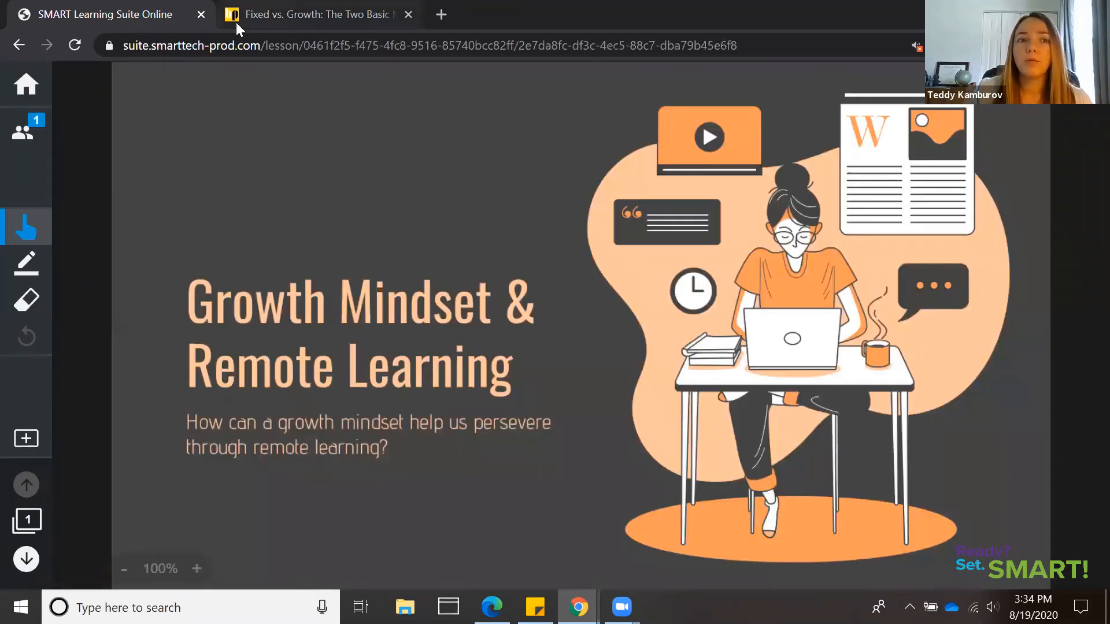
pyautogui.click(24, 87)
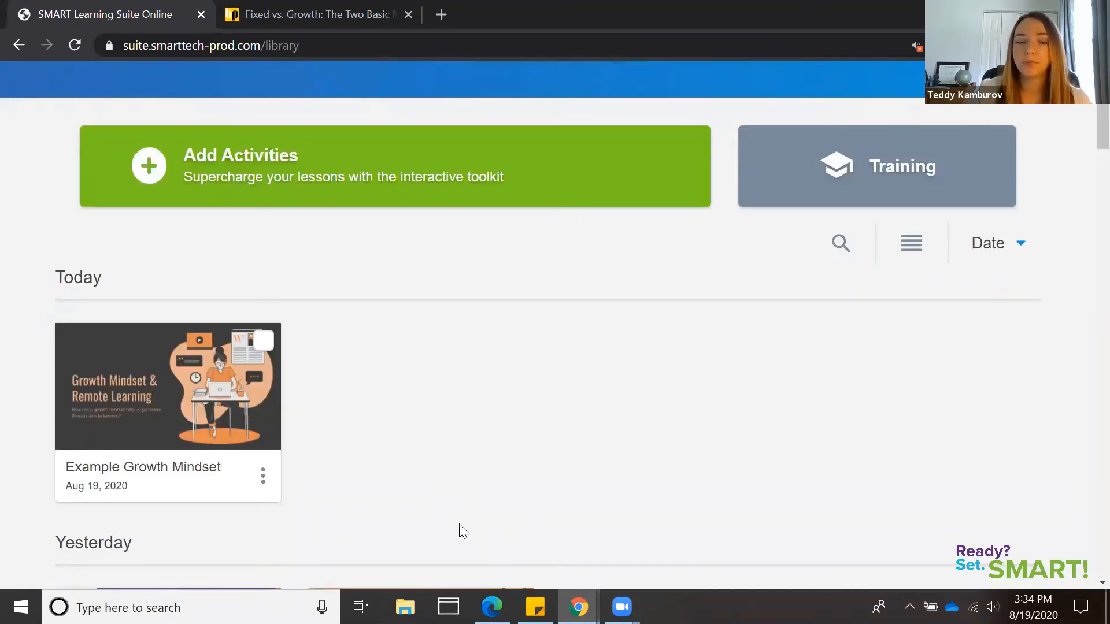
# Generate a student access link for the Example Growth Mindset lesson and copy it
pyautogui.moveTo(272, 478)
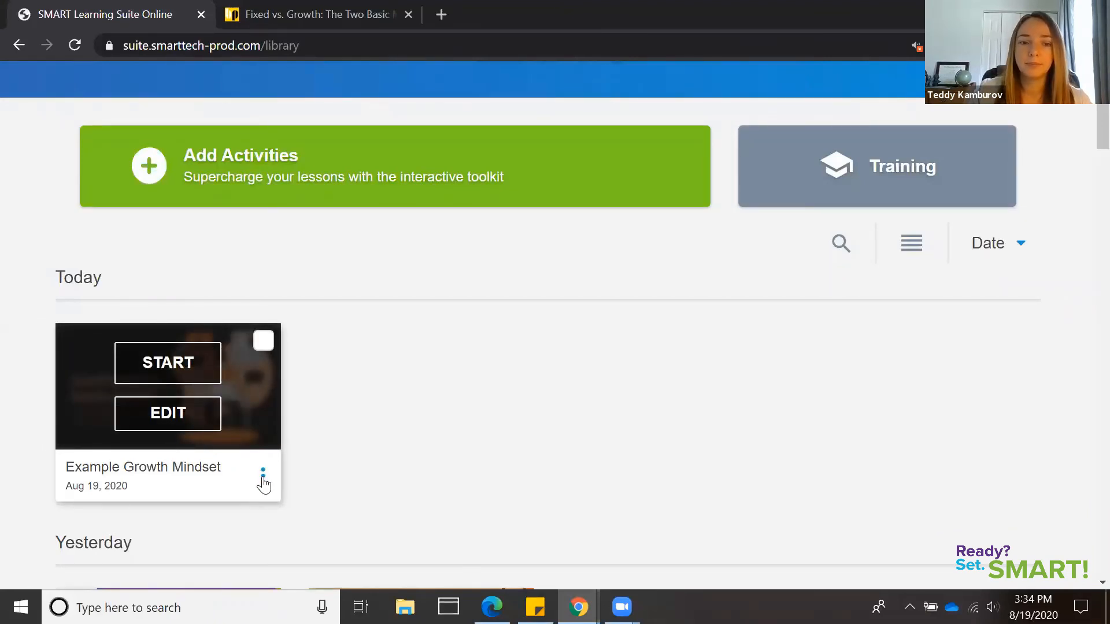
pyautogui.click(263, 478)
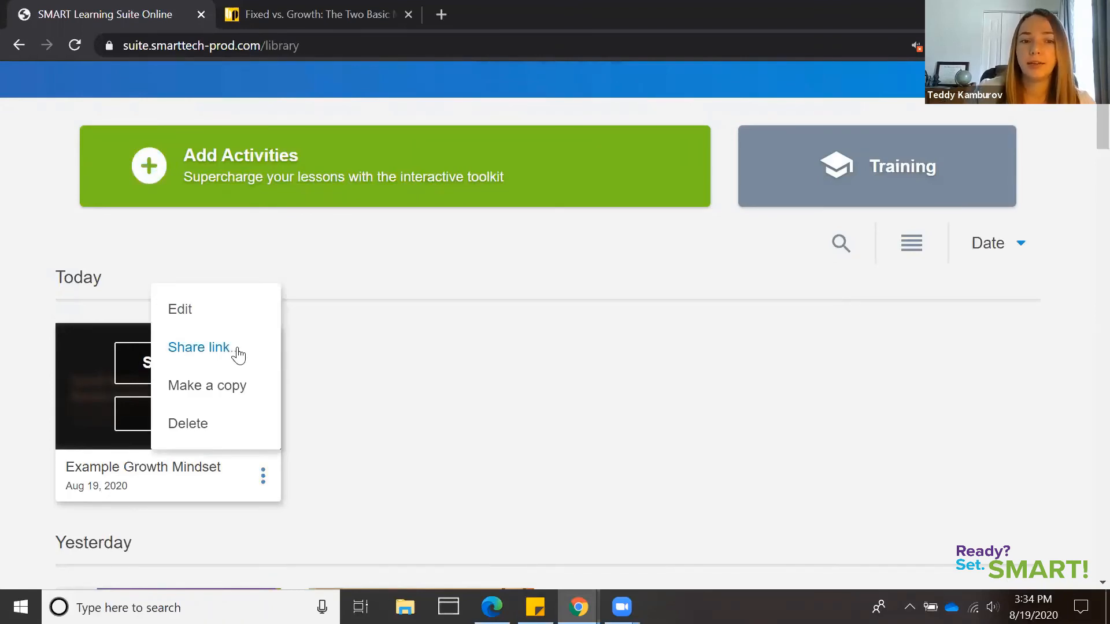
pyautogui.click(217, 355)
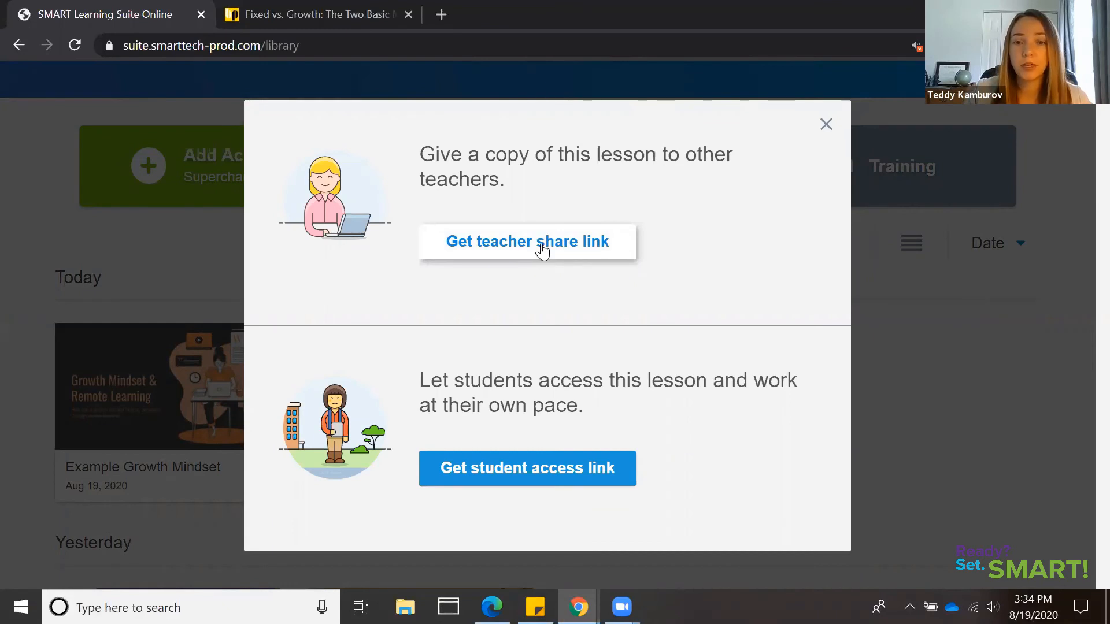
pyautogui.click(580, 477)
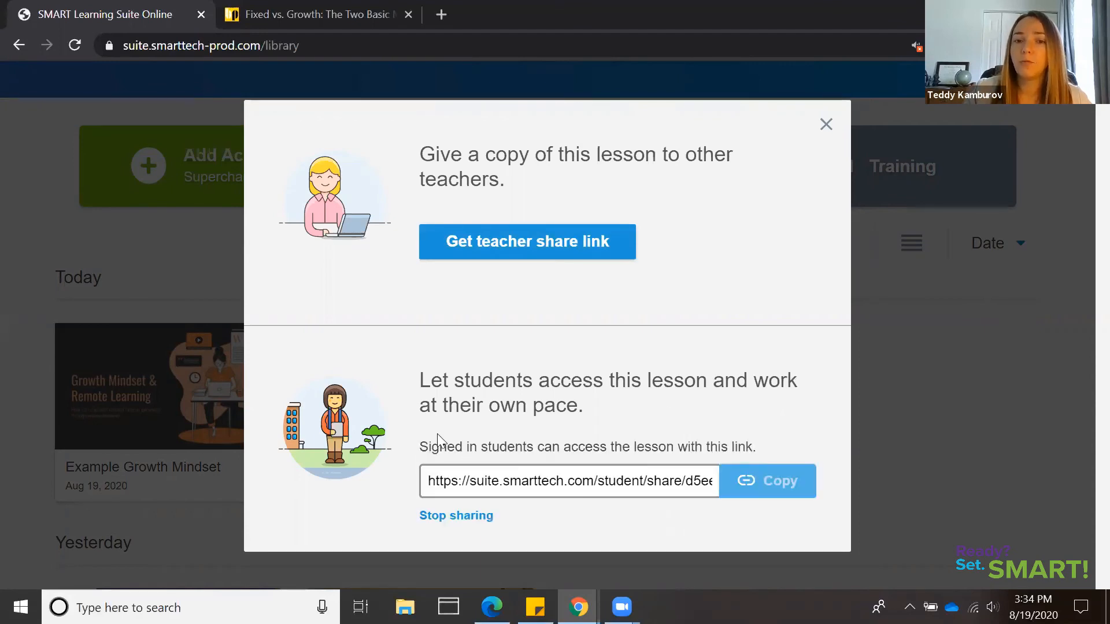
pyautogui.click(791, 492)
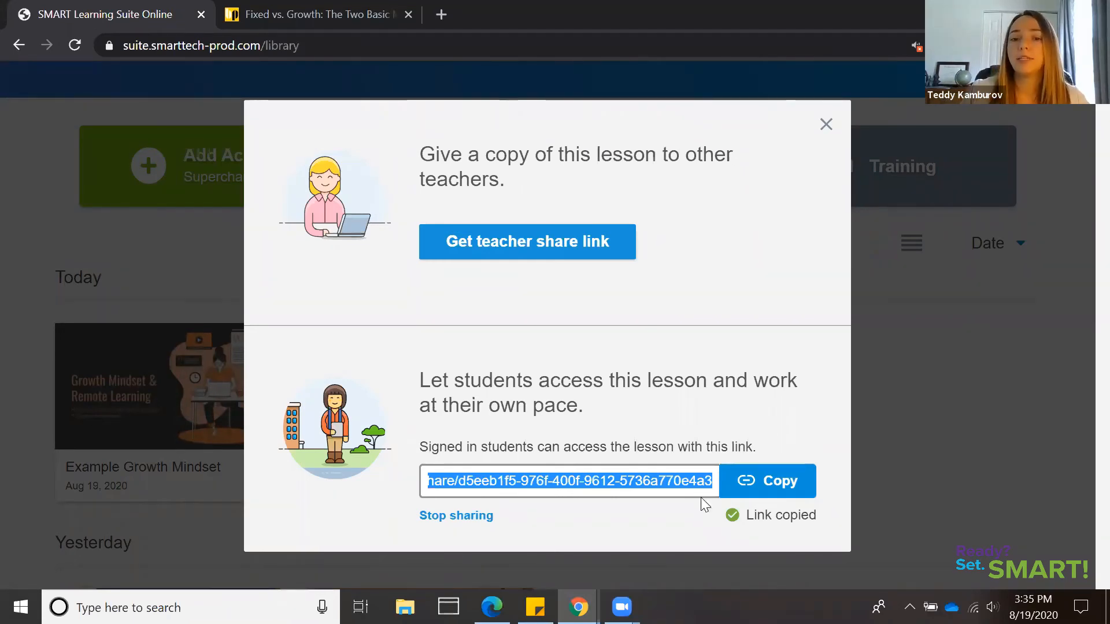
pyautogui.click(827, 126)
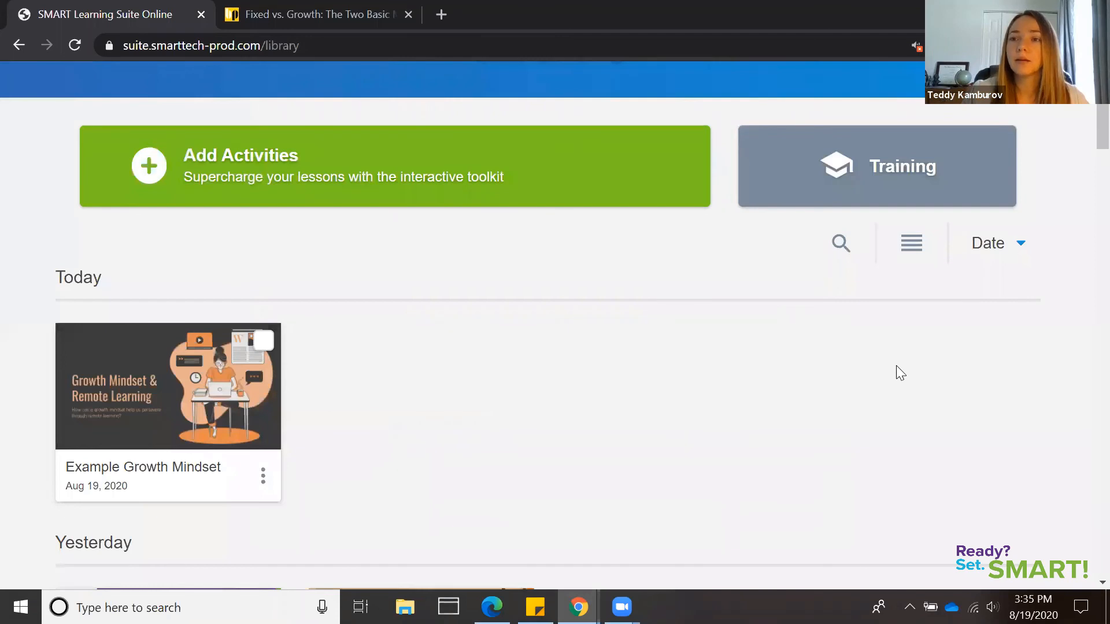
# Reopen the Example Growth Mindset lesson for editing and look through its page order
pyautogui.scroll(2, 1085, 133)
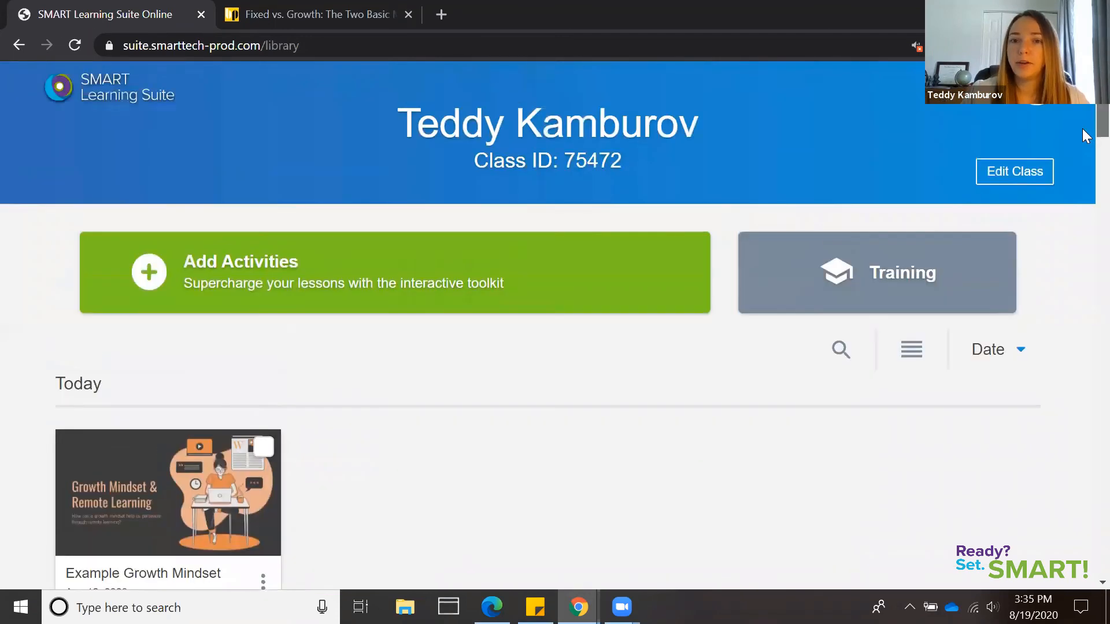
pyautogui.scroll(-2, 1083, 135)
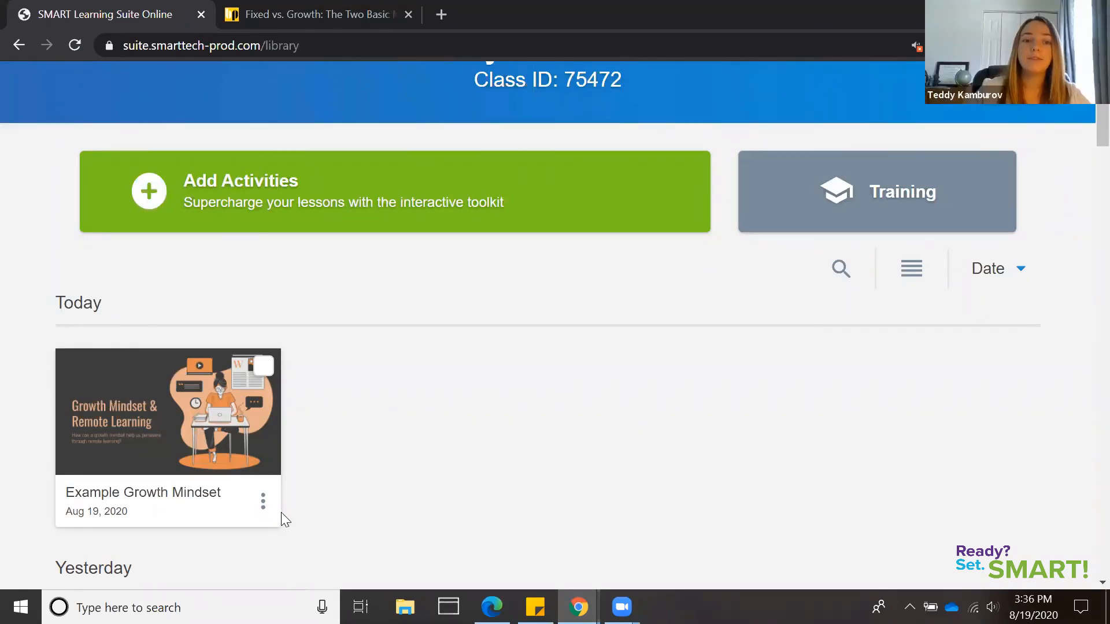
pyautogui.moveTo(263, 511)
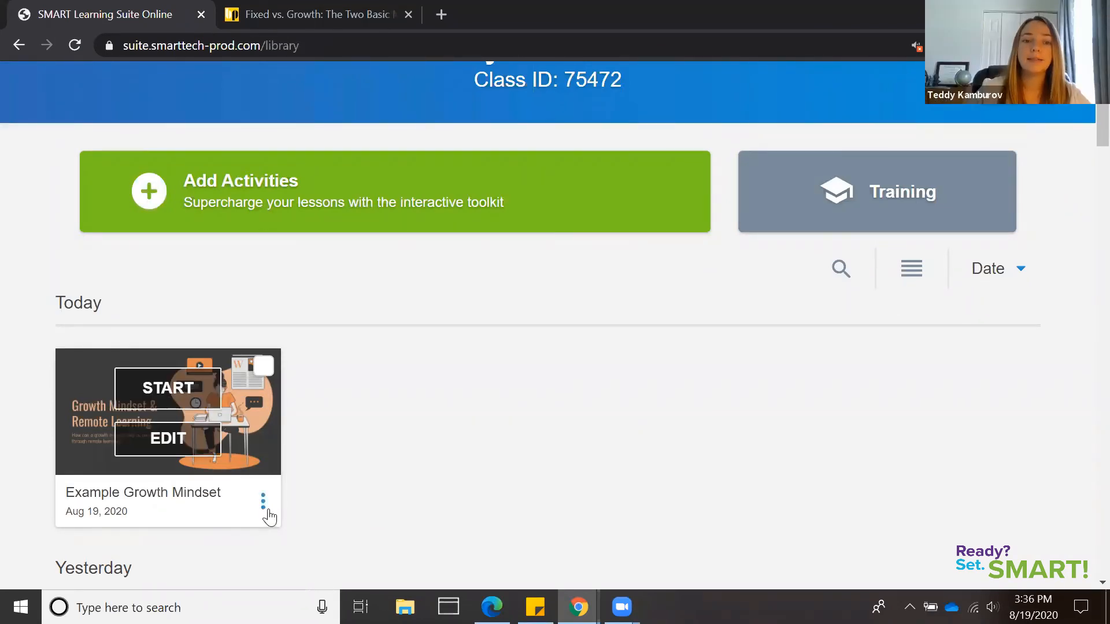
pyautogui.click(185, 446)
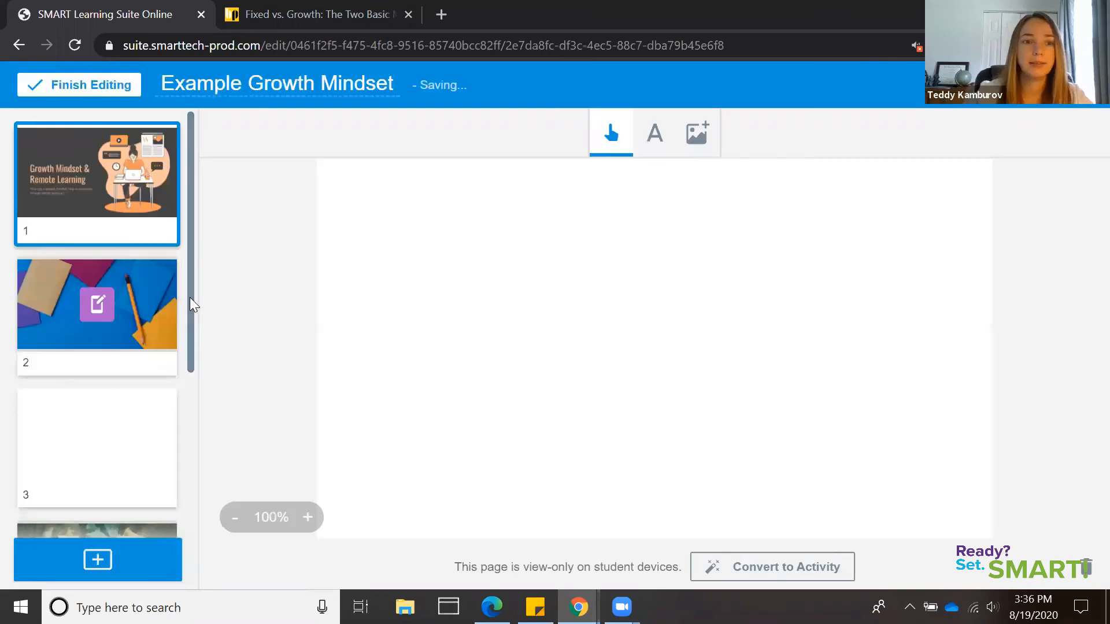
pyautogui.scroll(-2, 183, 358)
pyautogui.scroll(-2, 185, 416)
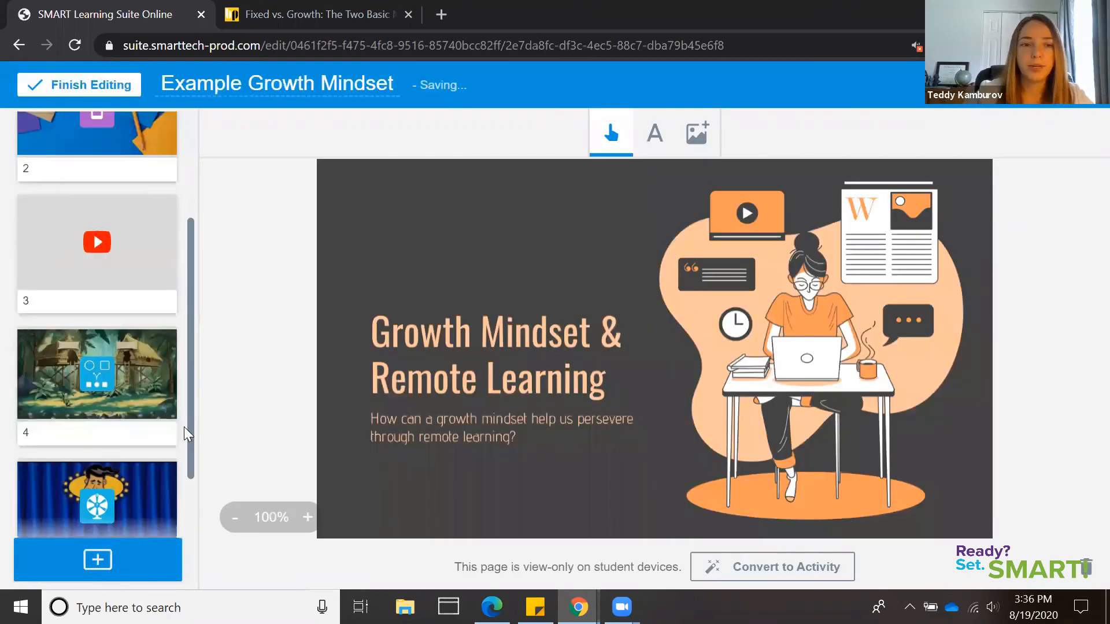
pyautogui.scroll(5, 194, 336)
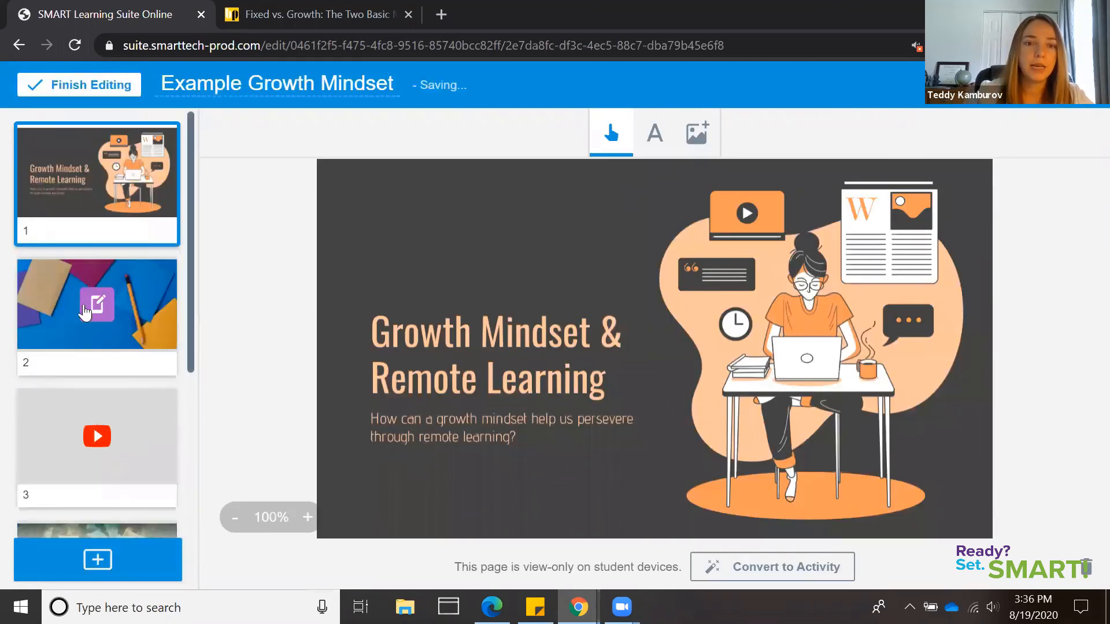
# Move the YouTube video page to position 2, ahead of the first handout, and place Super Sort after Game Show
pyautogui.click(82, 448)
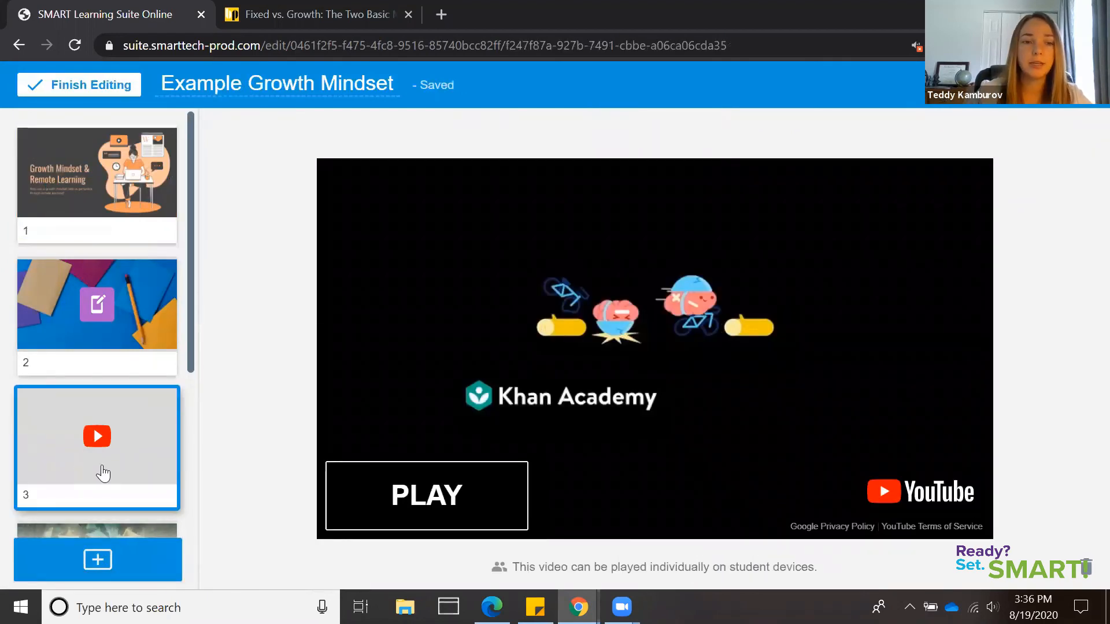
pyautogui.moveTo(102, 473); pyautogui.dragTo(113, 327)
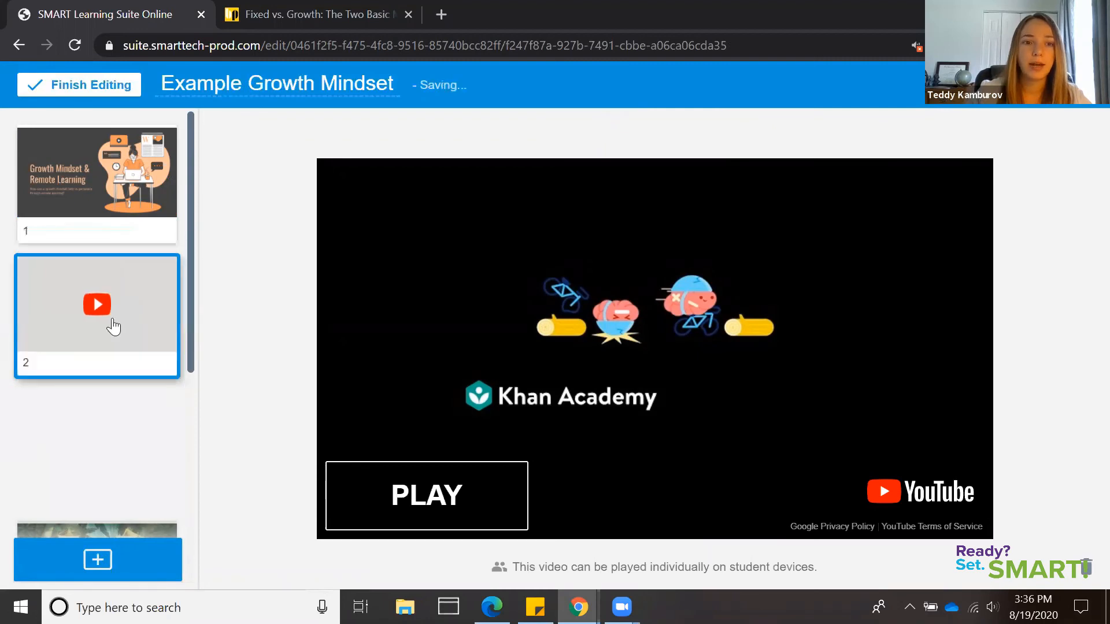
pyautogui.scroll(-5, 186, 487)
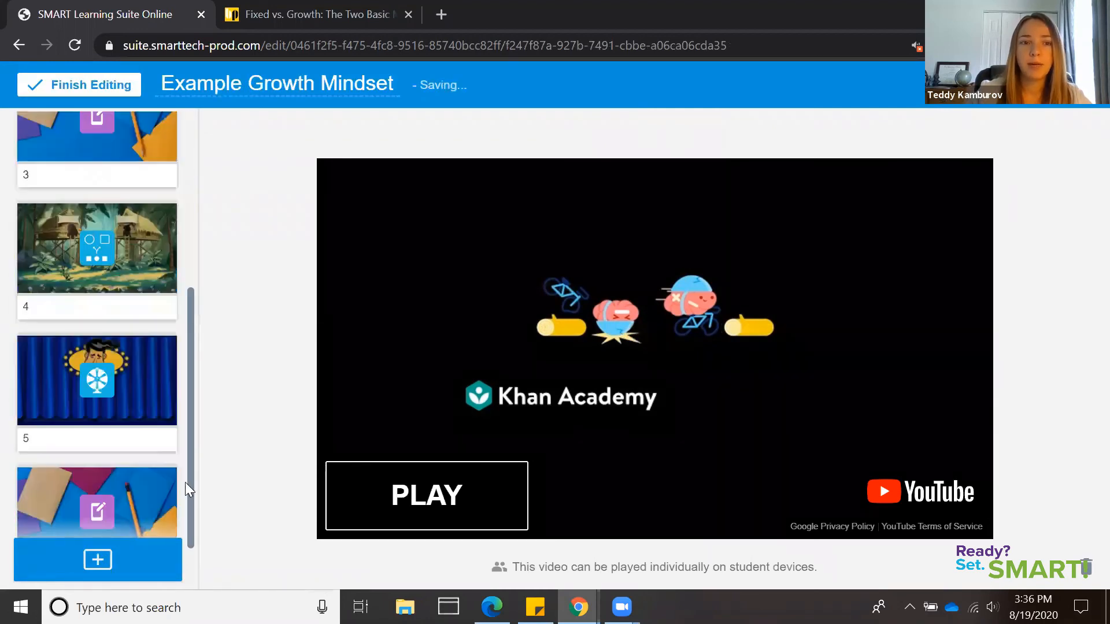
pyautogui.click(122, 426)
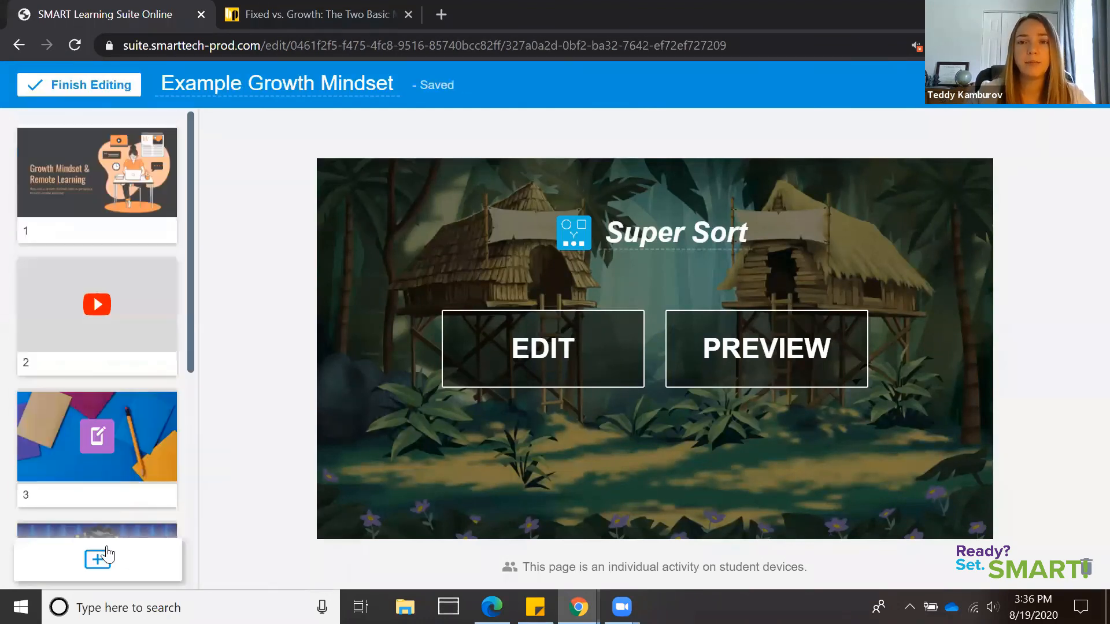
# View the options for adding more content without adding any, and finish editing the lesson
pyautogui.click(102, 559)
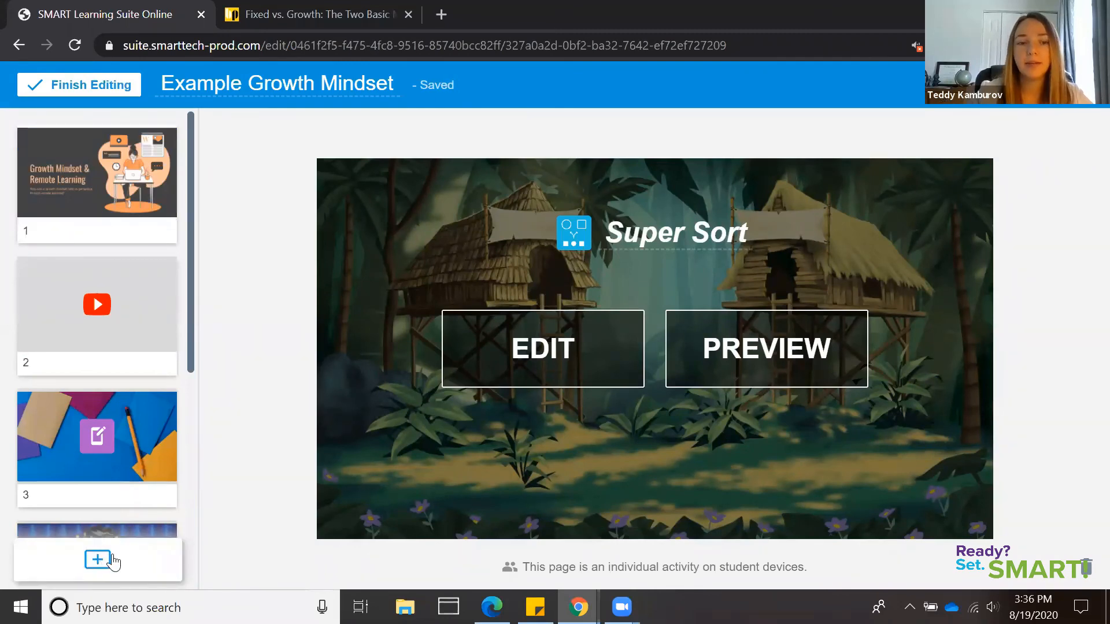
pyautogui.click(142, 549)
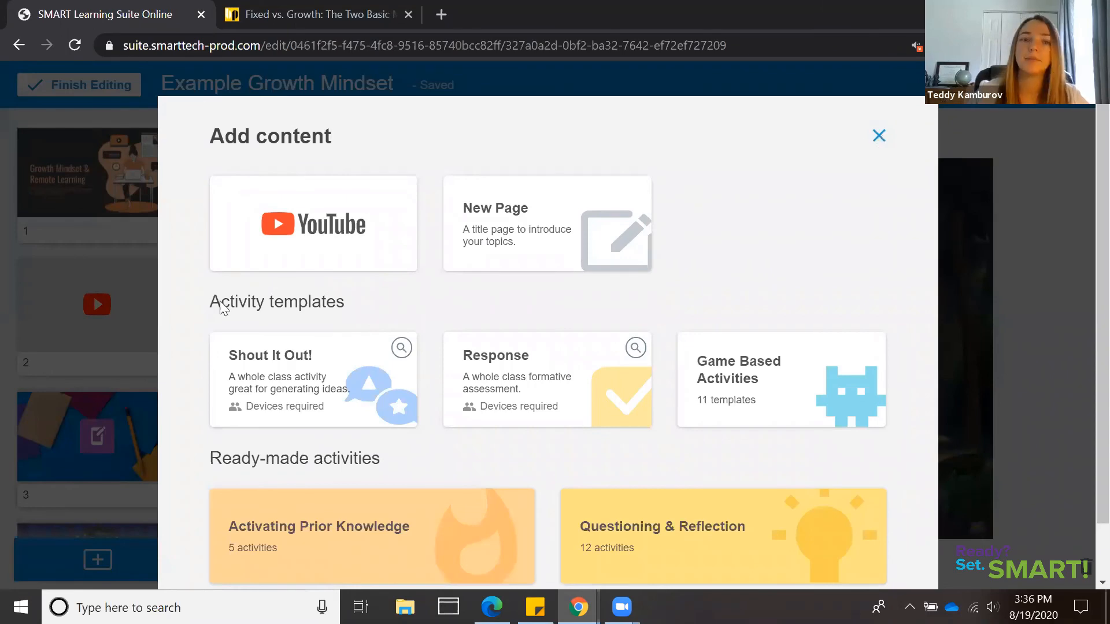
pyautogui.click(87, 94)
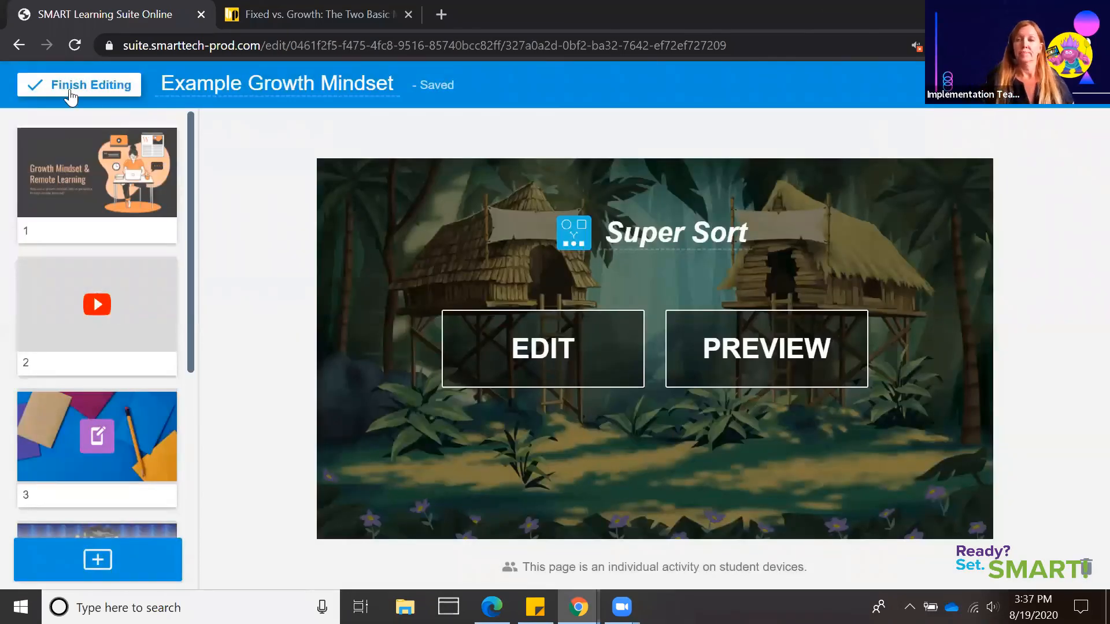
pyautogui.click(70, 91)
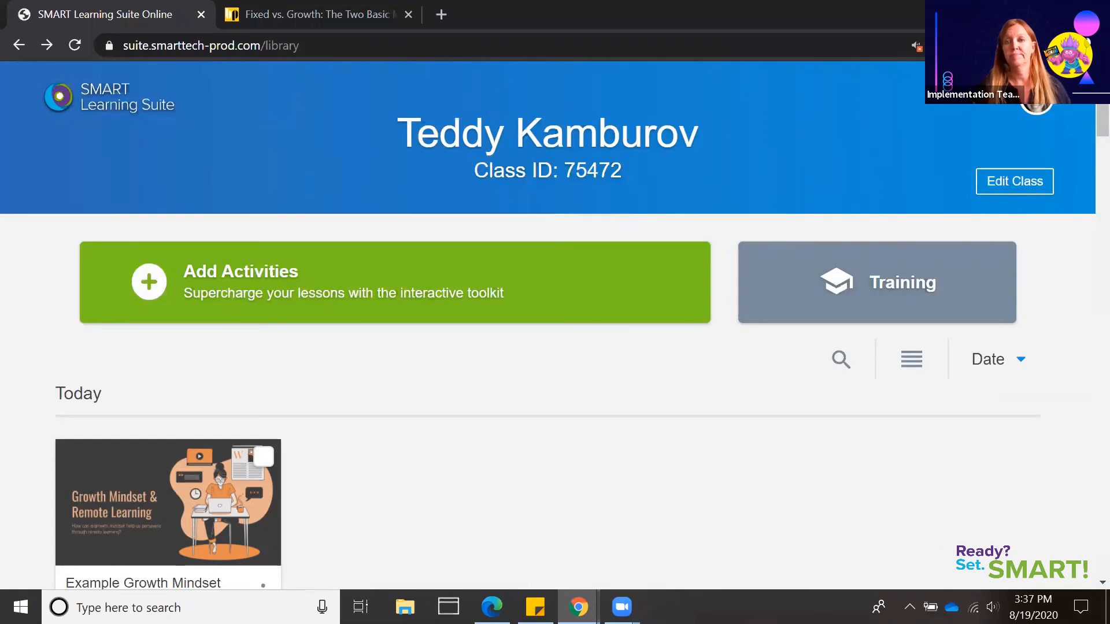
# Start the Example Growth Mindset lesson, view the student join instructions, and restart the lesson from the library
pyautogui.scroll(-2, 1086, 126)
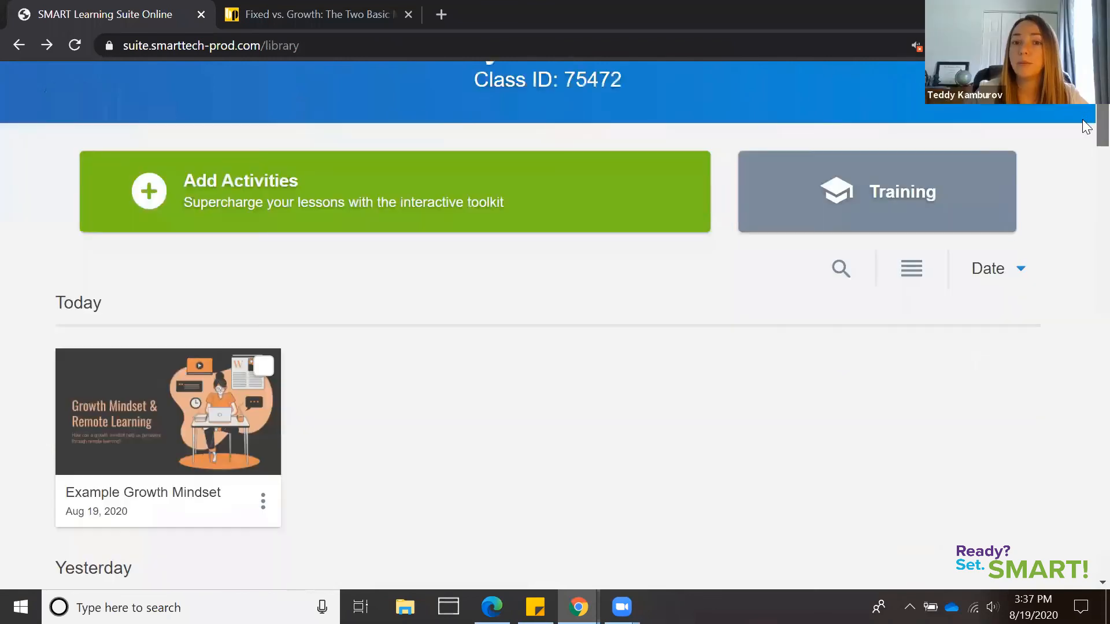
pyautogui.scroll(-1, 1086, 126)
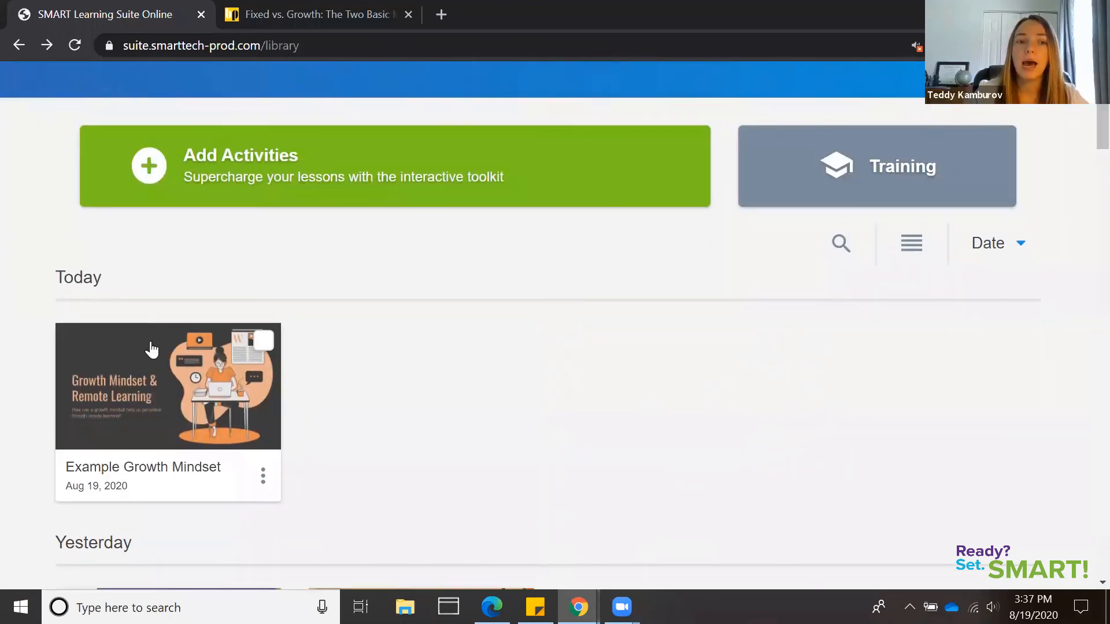
pyautogui.moveTo(153, 370)
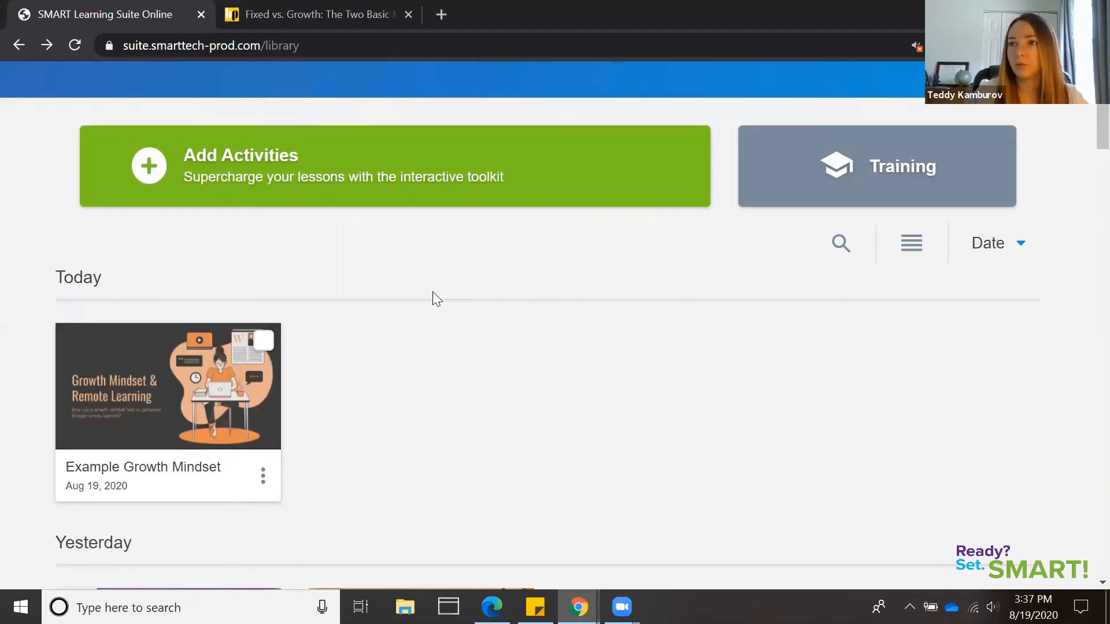
pyautogui.moveTo(203, 370)
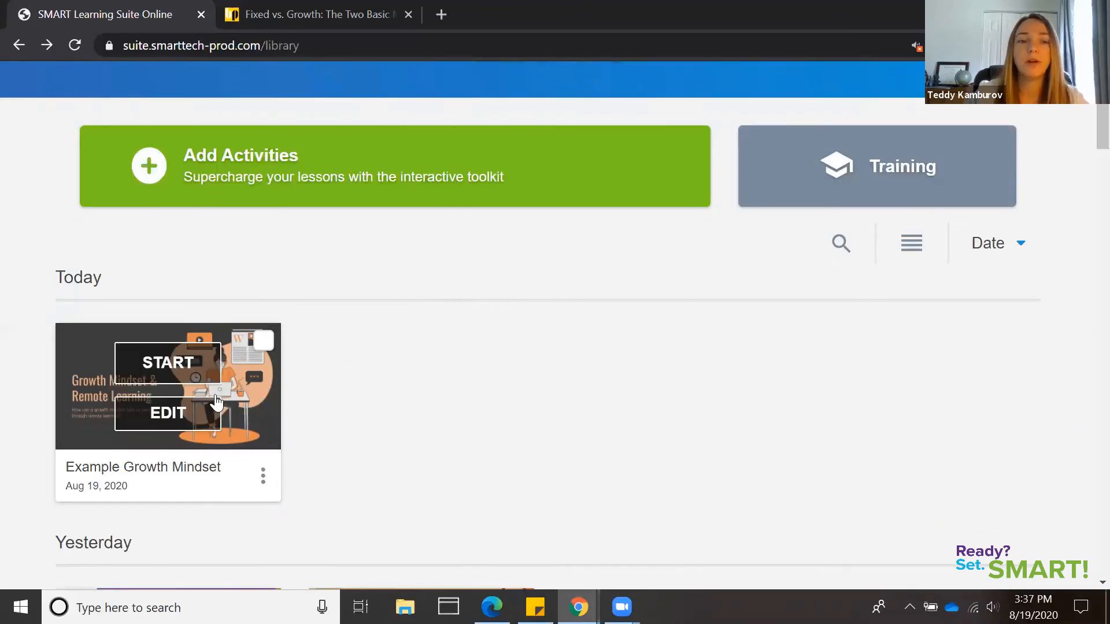
pyautogui.click(205, 369)
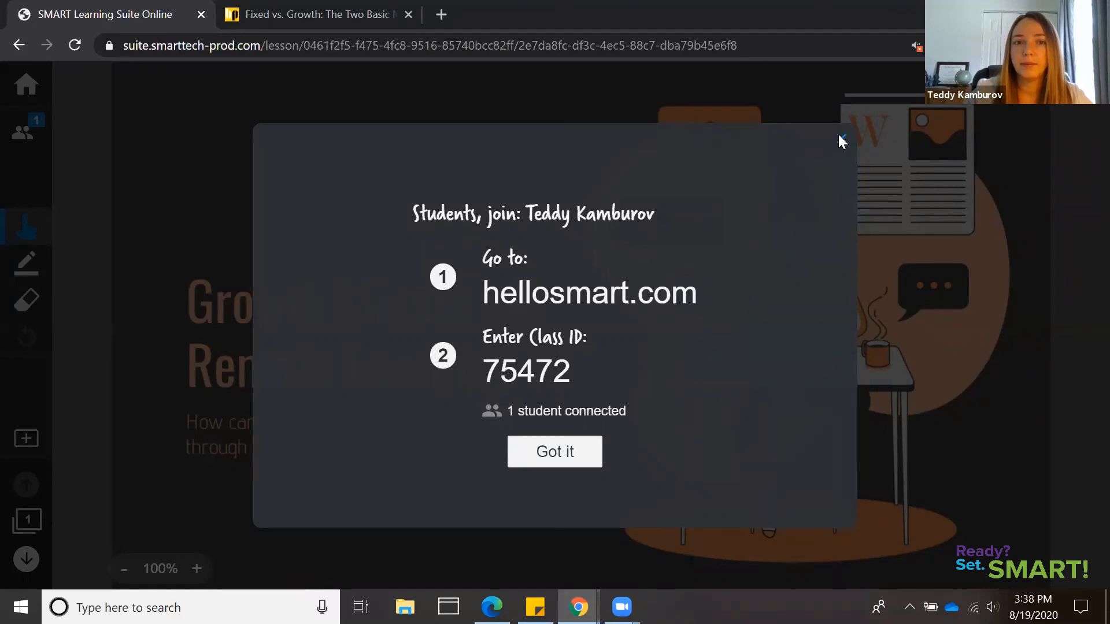
pyautogui.click(33, 99)
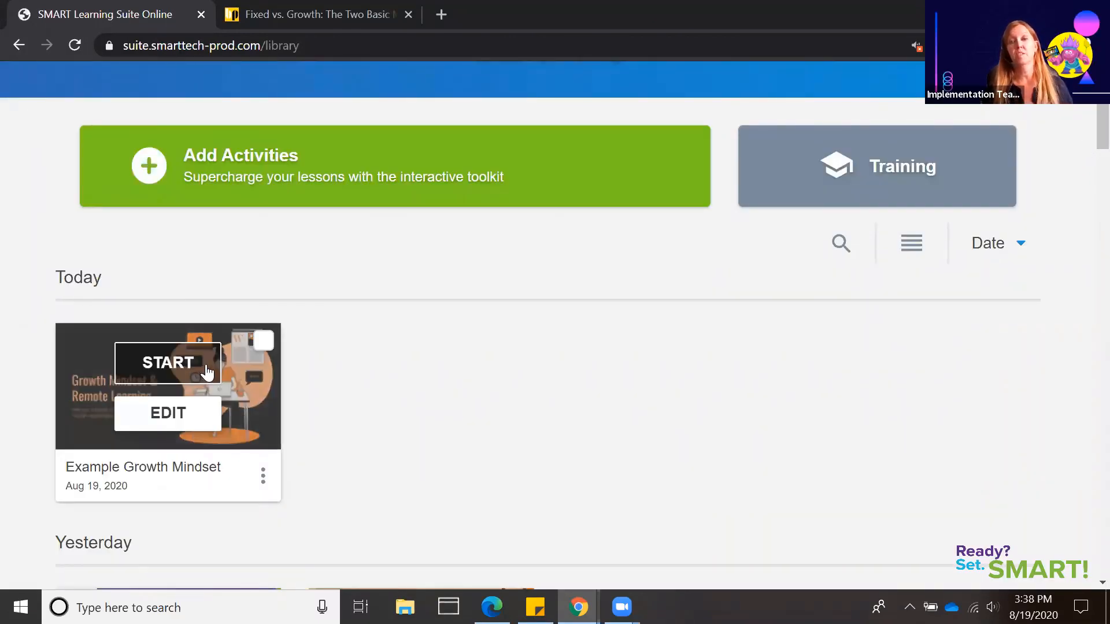
pyautogui.click(208, 368)
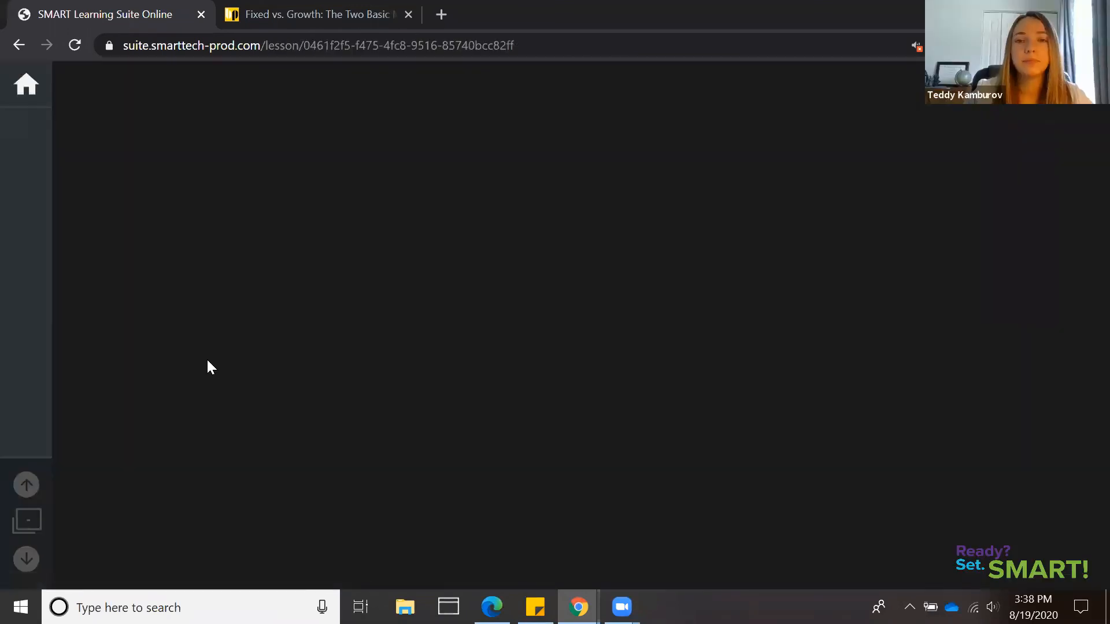